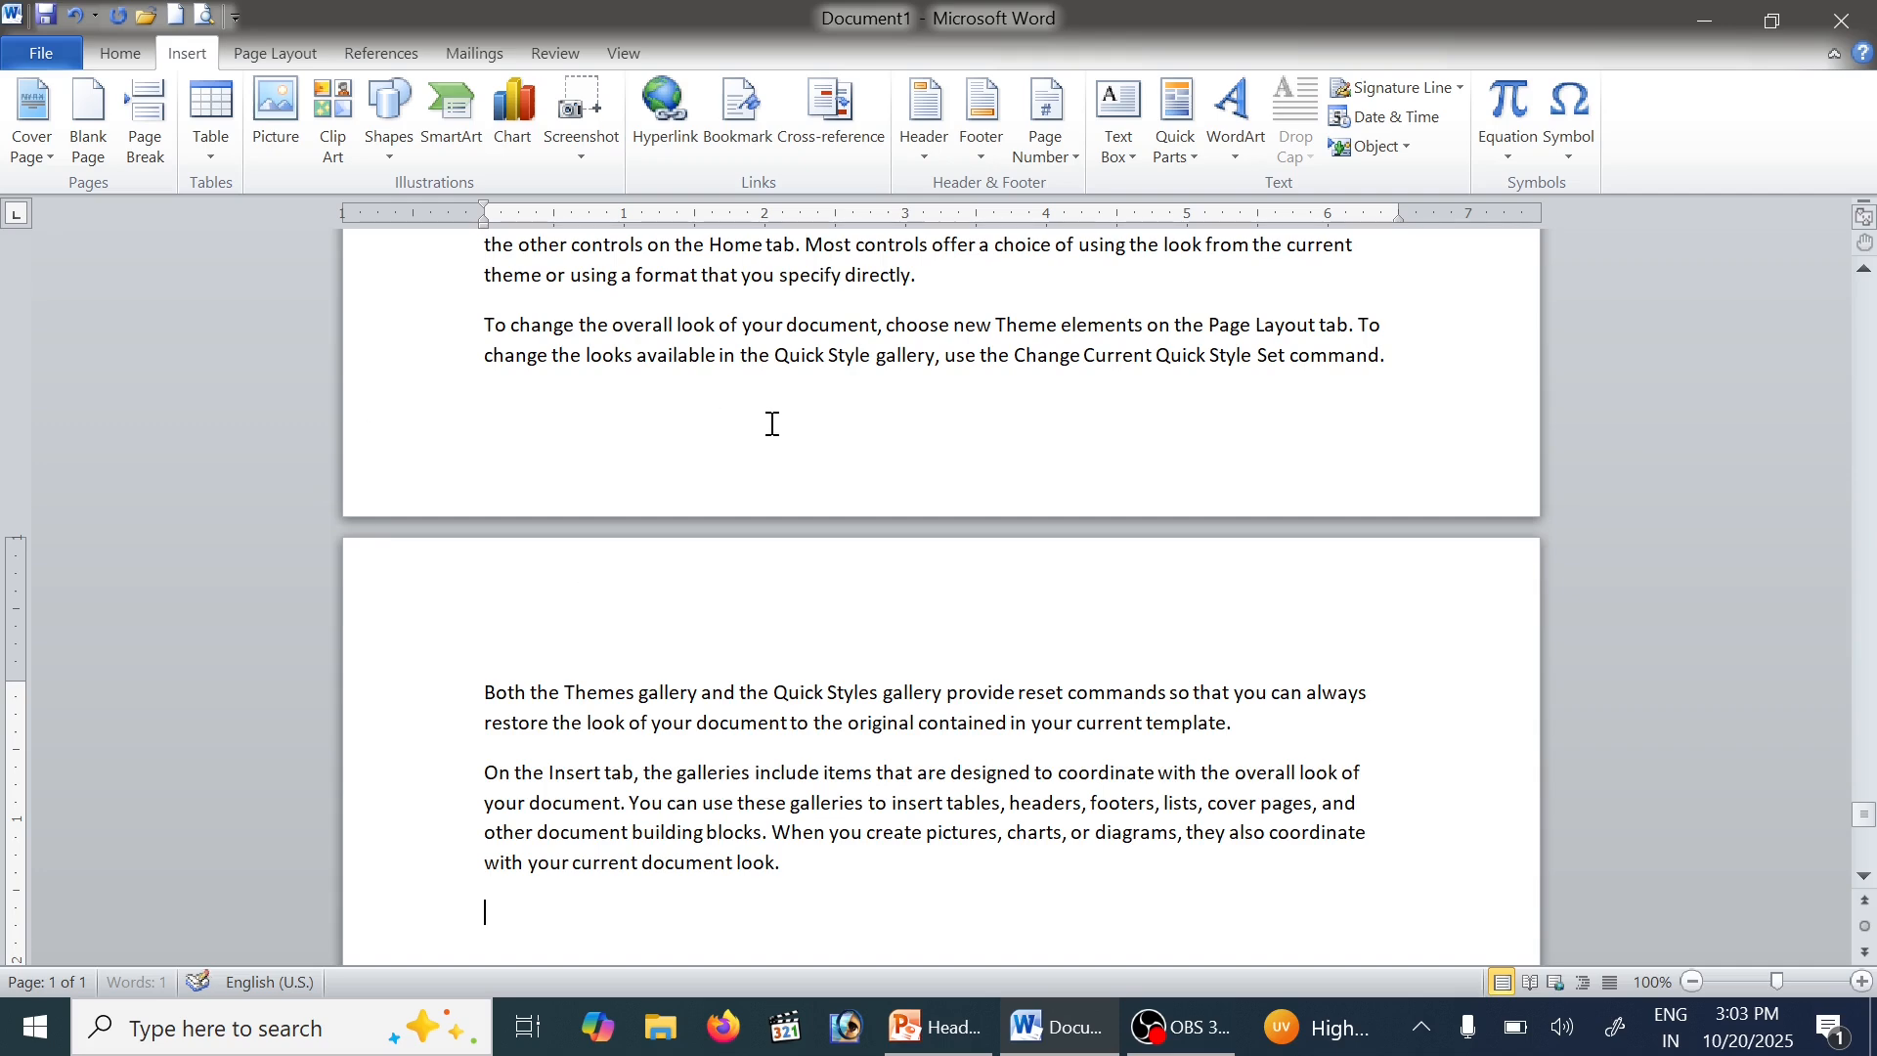
Look through the pages of the document and return to its first page
{"action": "scroll", "coordinate": [768, 431], "scroll_direction": "up", "scroll_amount": 4}
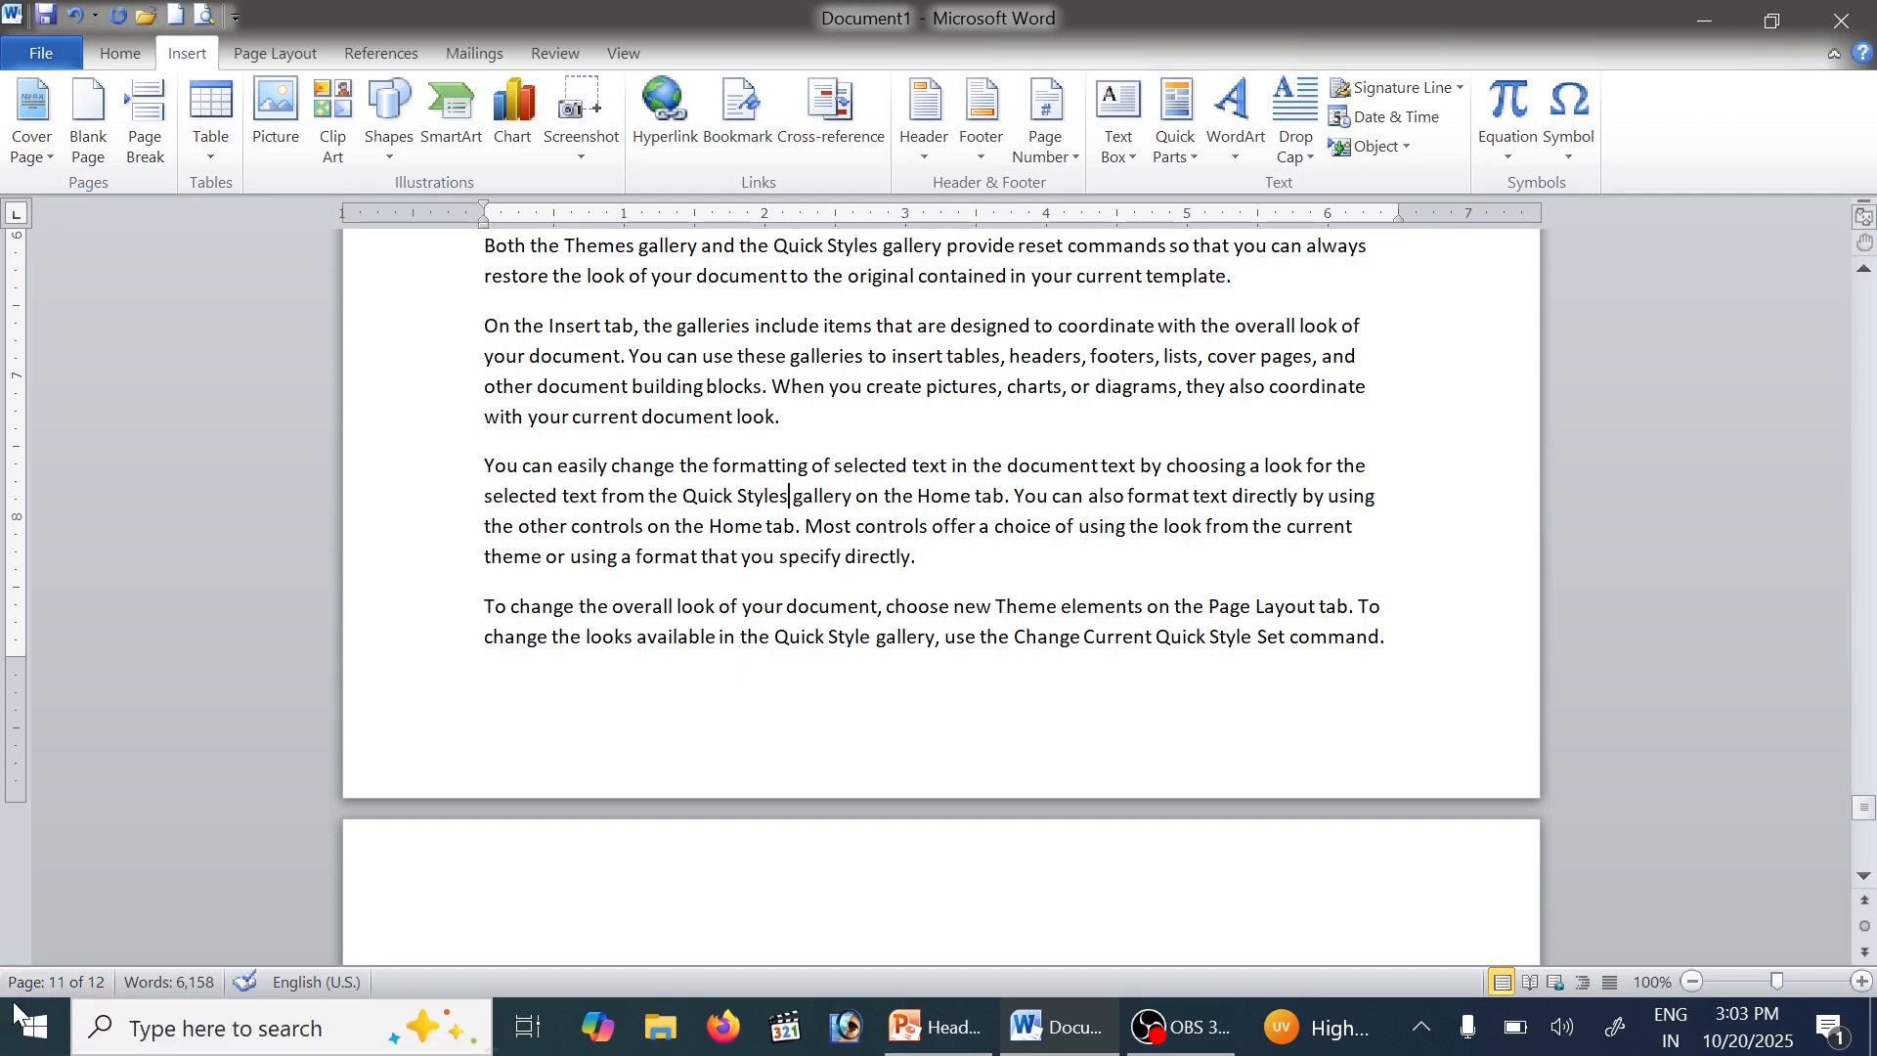
{"action": "scroll", "coordinate": [1108, 693], "scroll_direction": "up", "scroll_amount": 4}
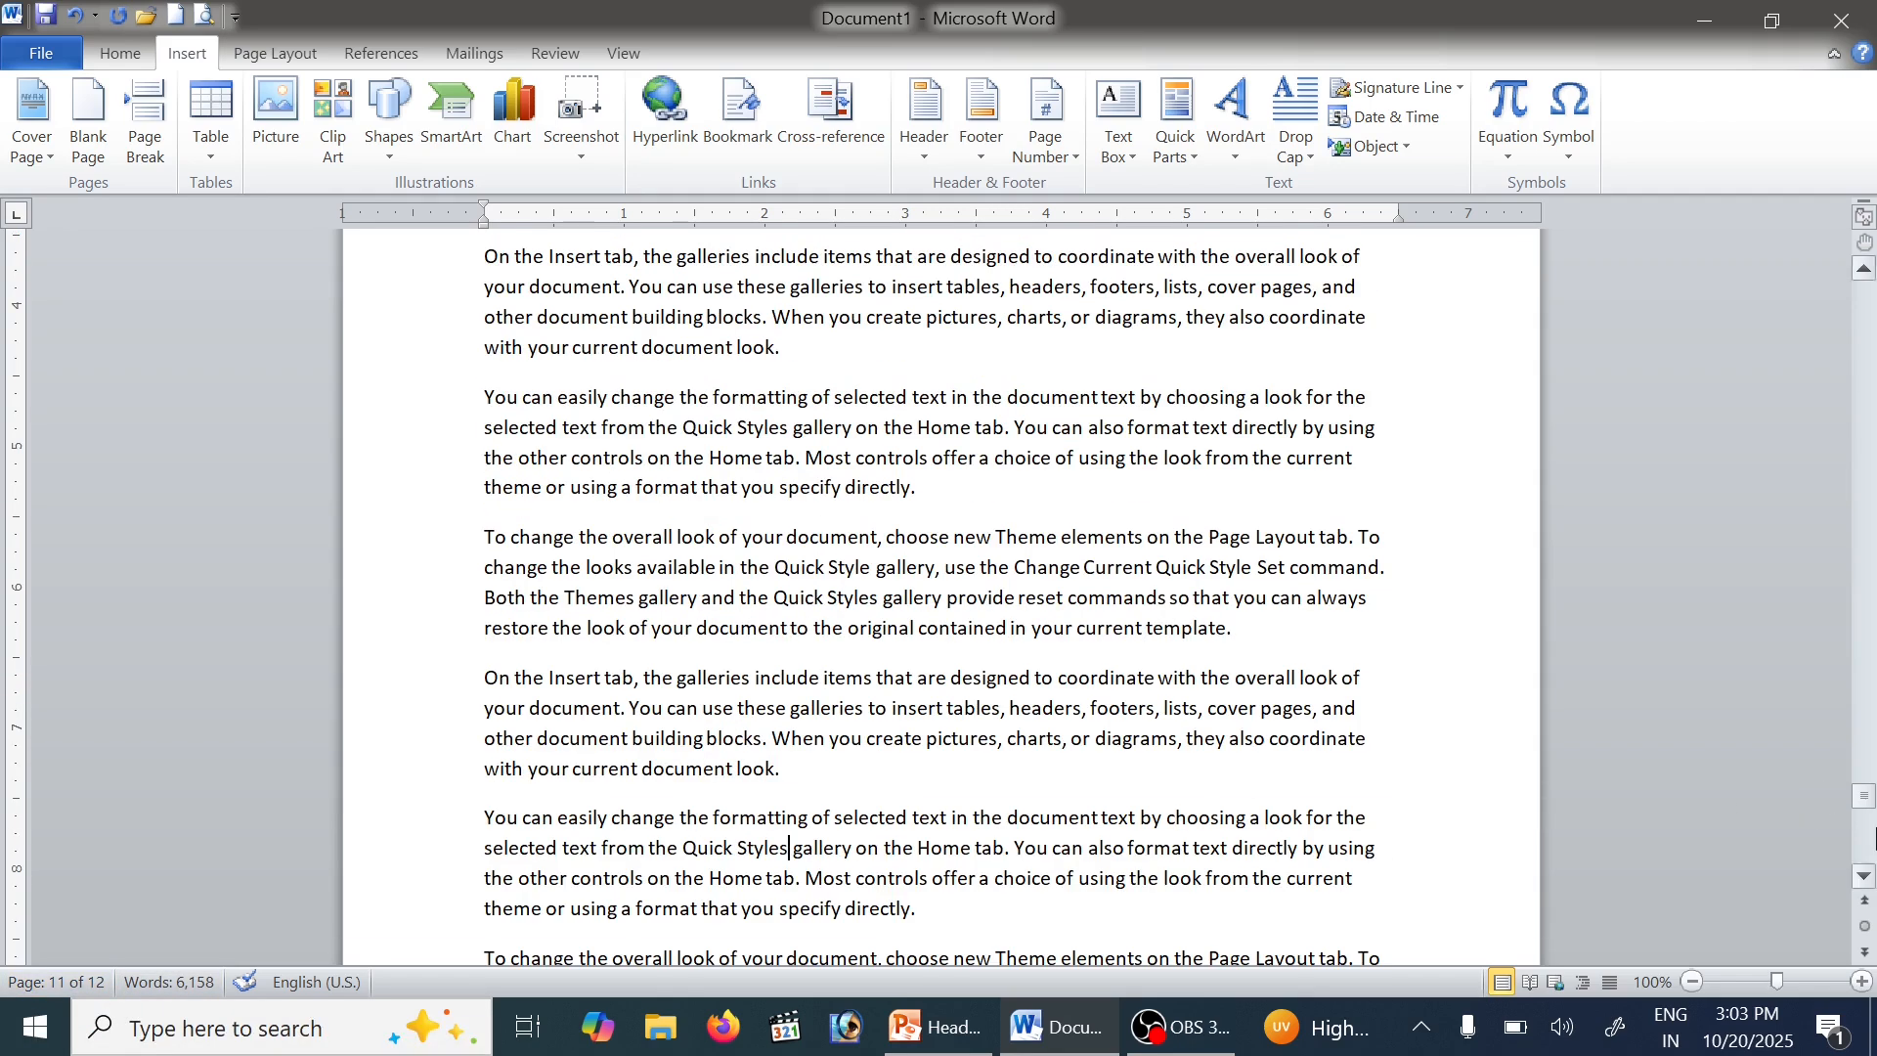
{"action": "left_click_drag", "start_coordinate": [1867, 806], "coordinate": [1866, 262]}
{"action": "left_click", "coordinate": [1035, 548]}
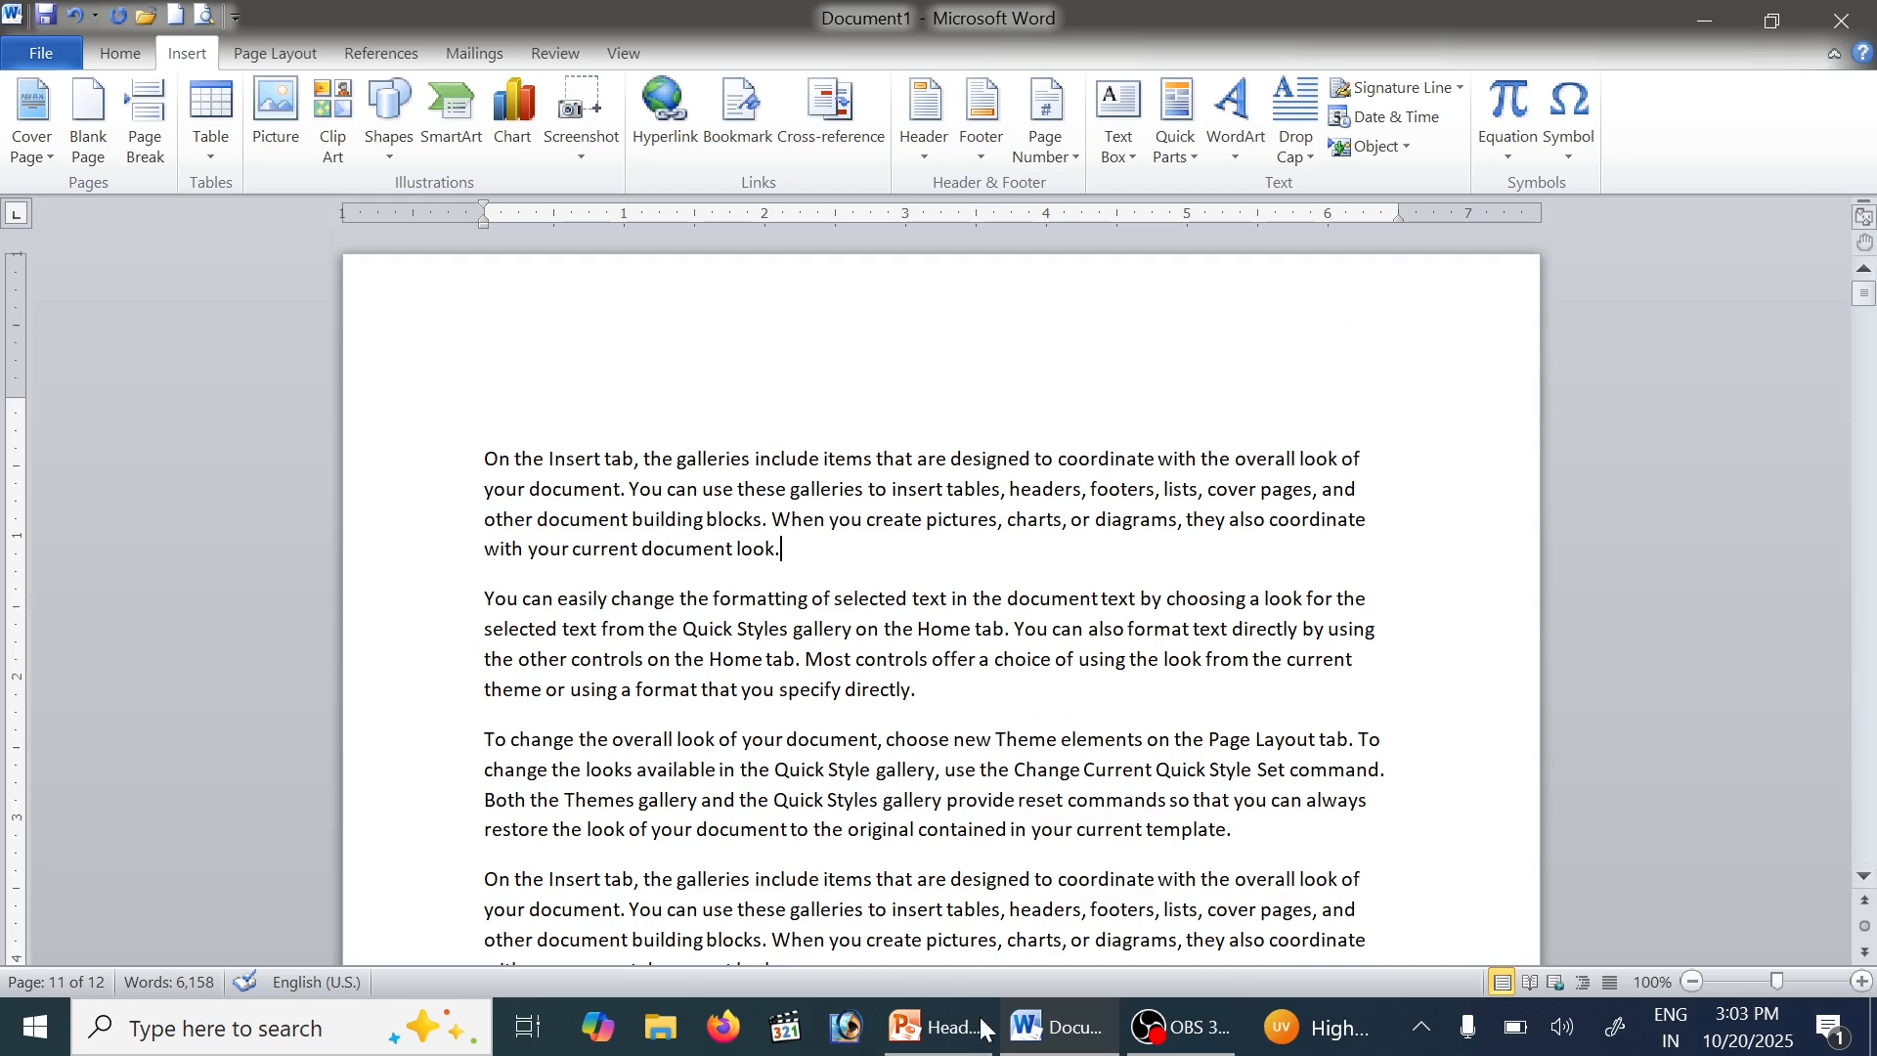
{"action": "left_click", "coordinate": [636, 347]}
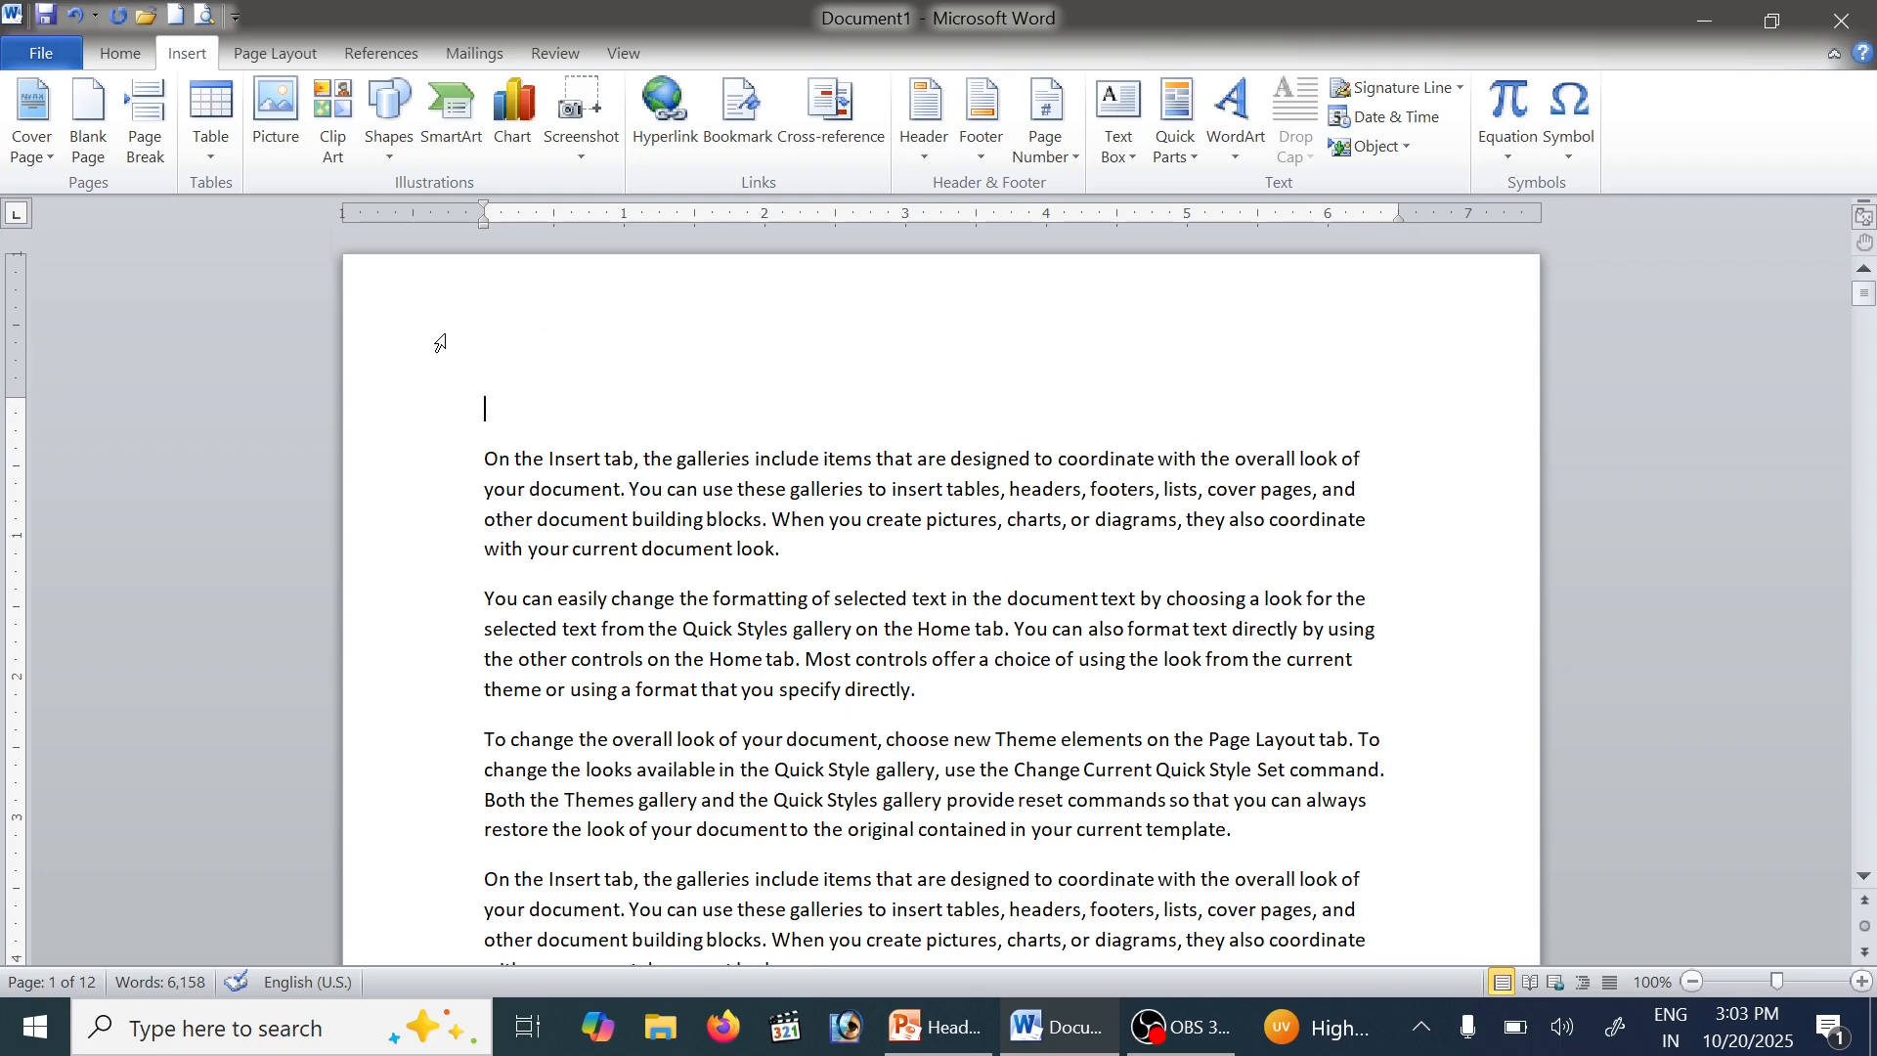
{"action": "scroll", "coordinate": [436, 431], "scroll_direction": "down", "scroll_amount": 8}
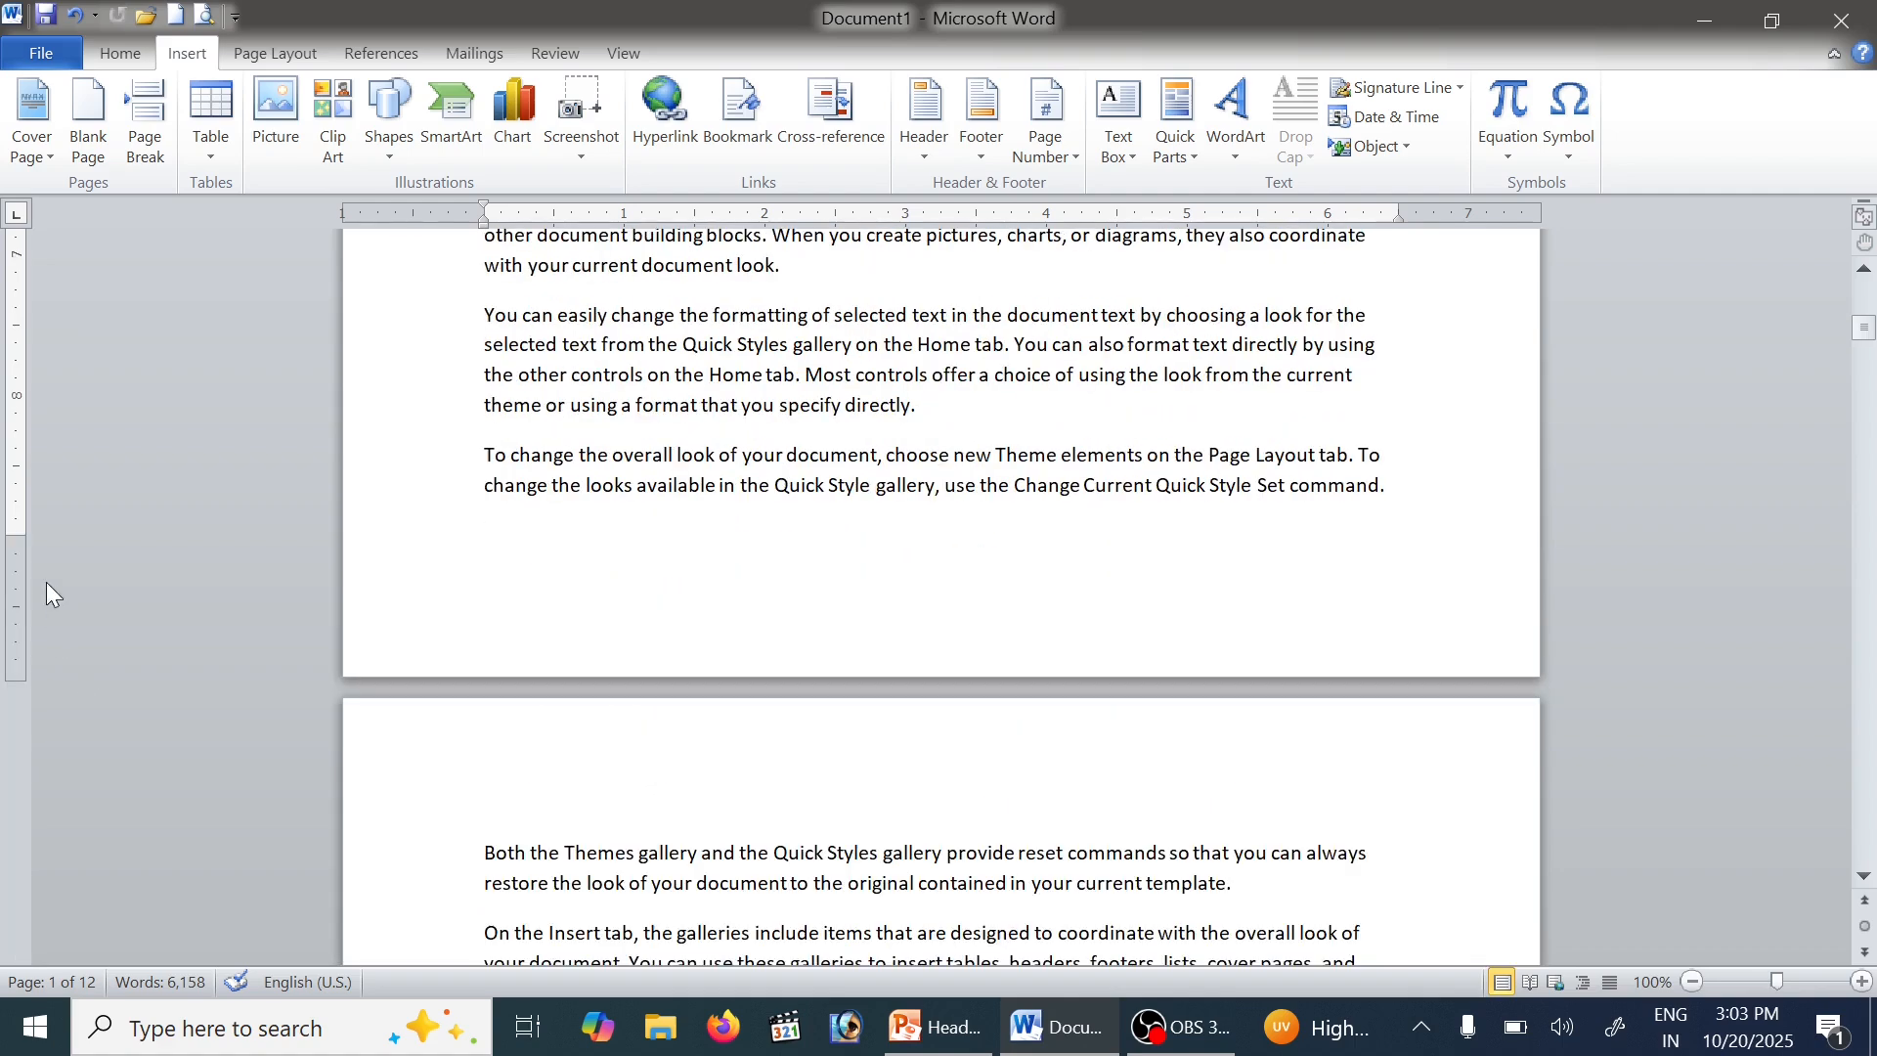
{"action": "scroll", "coordinate": [438, 489], "scroll_direction": "down", "scroll_amount": 15}
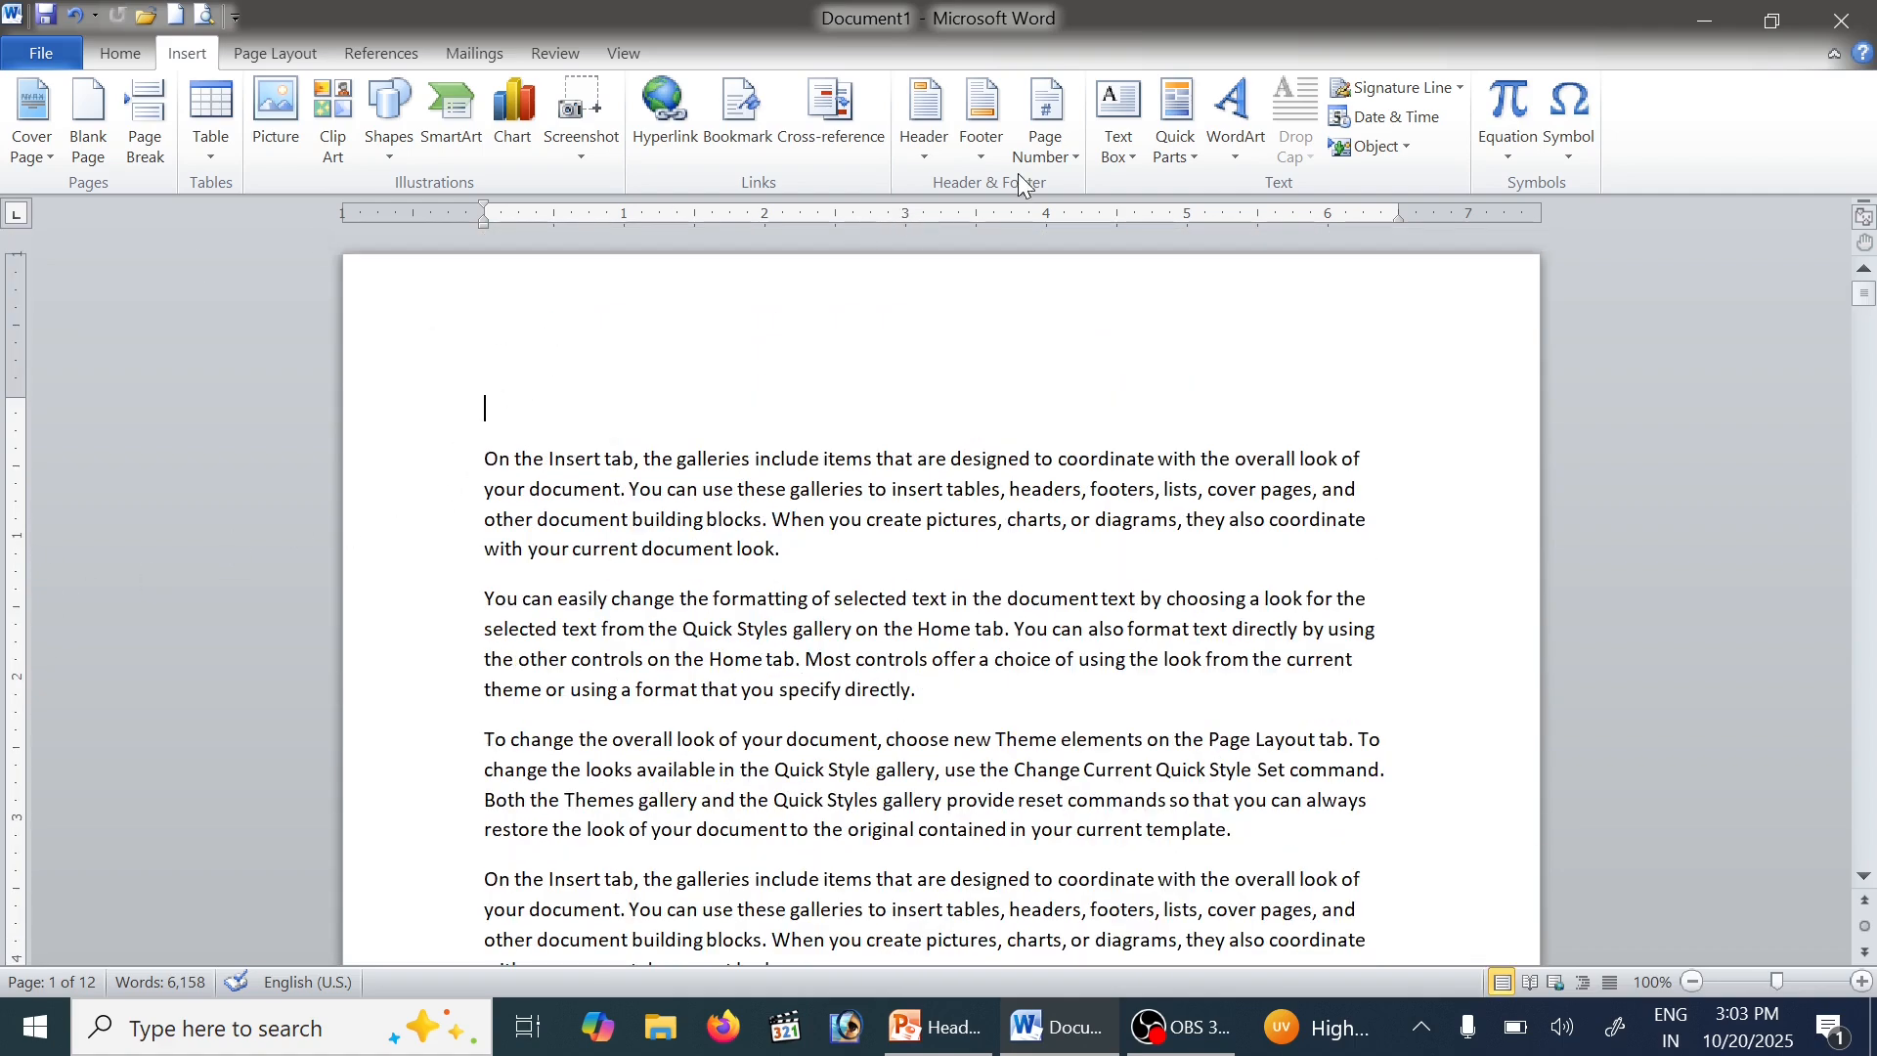
Insert a Blank header reading "Computer Notes, Input Devices" and return to the body text
{"action": "left_click", "coordinate": [934, 146]}
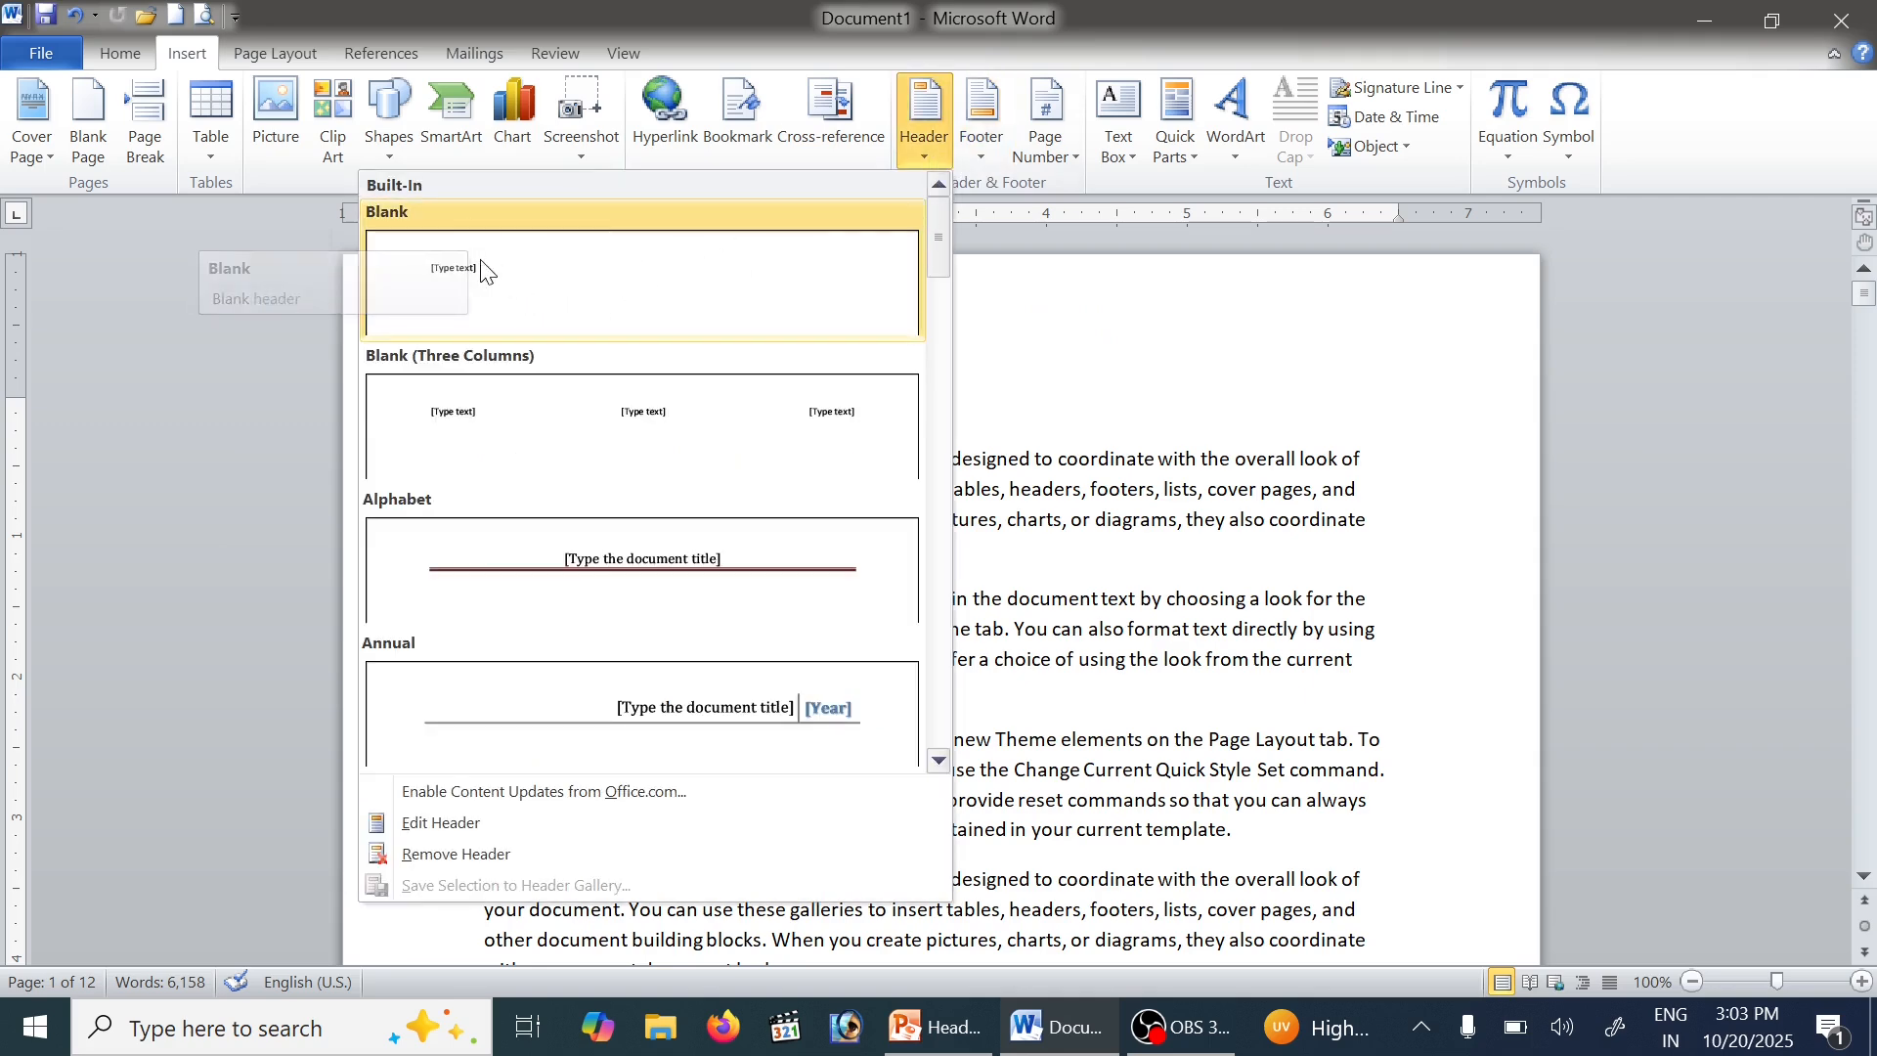
{"action": "left_click", "coordinate": [552, 283]}
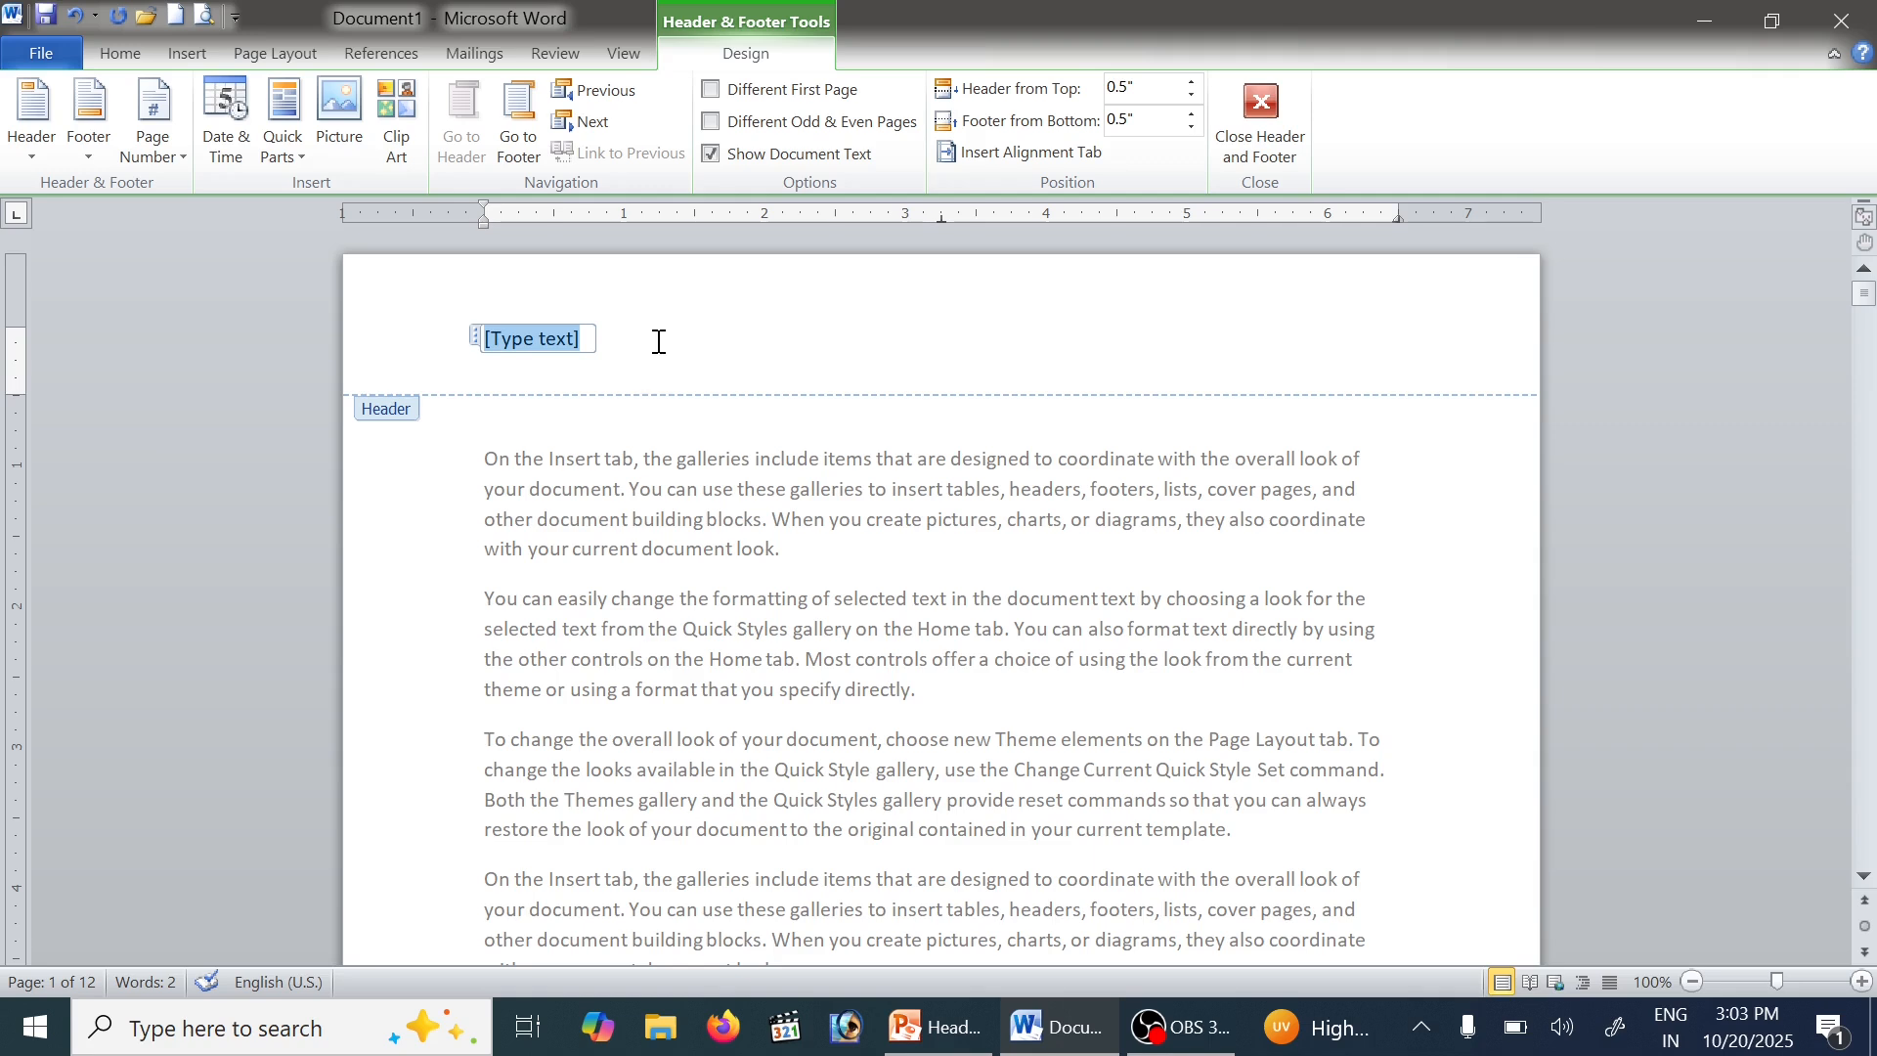
{"action": "type", "text": "Compt"}
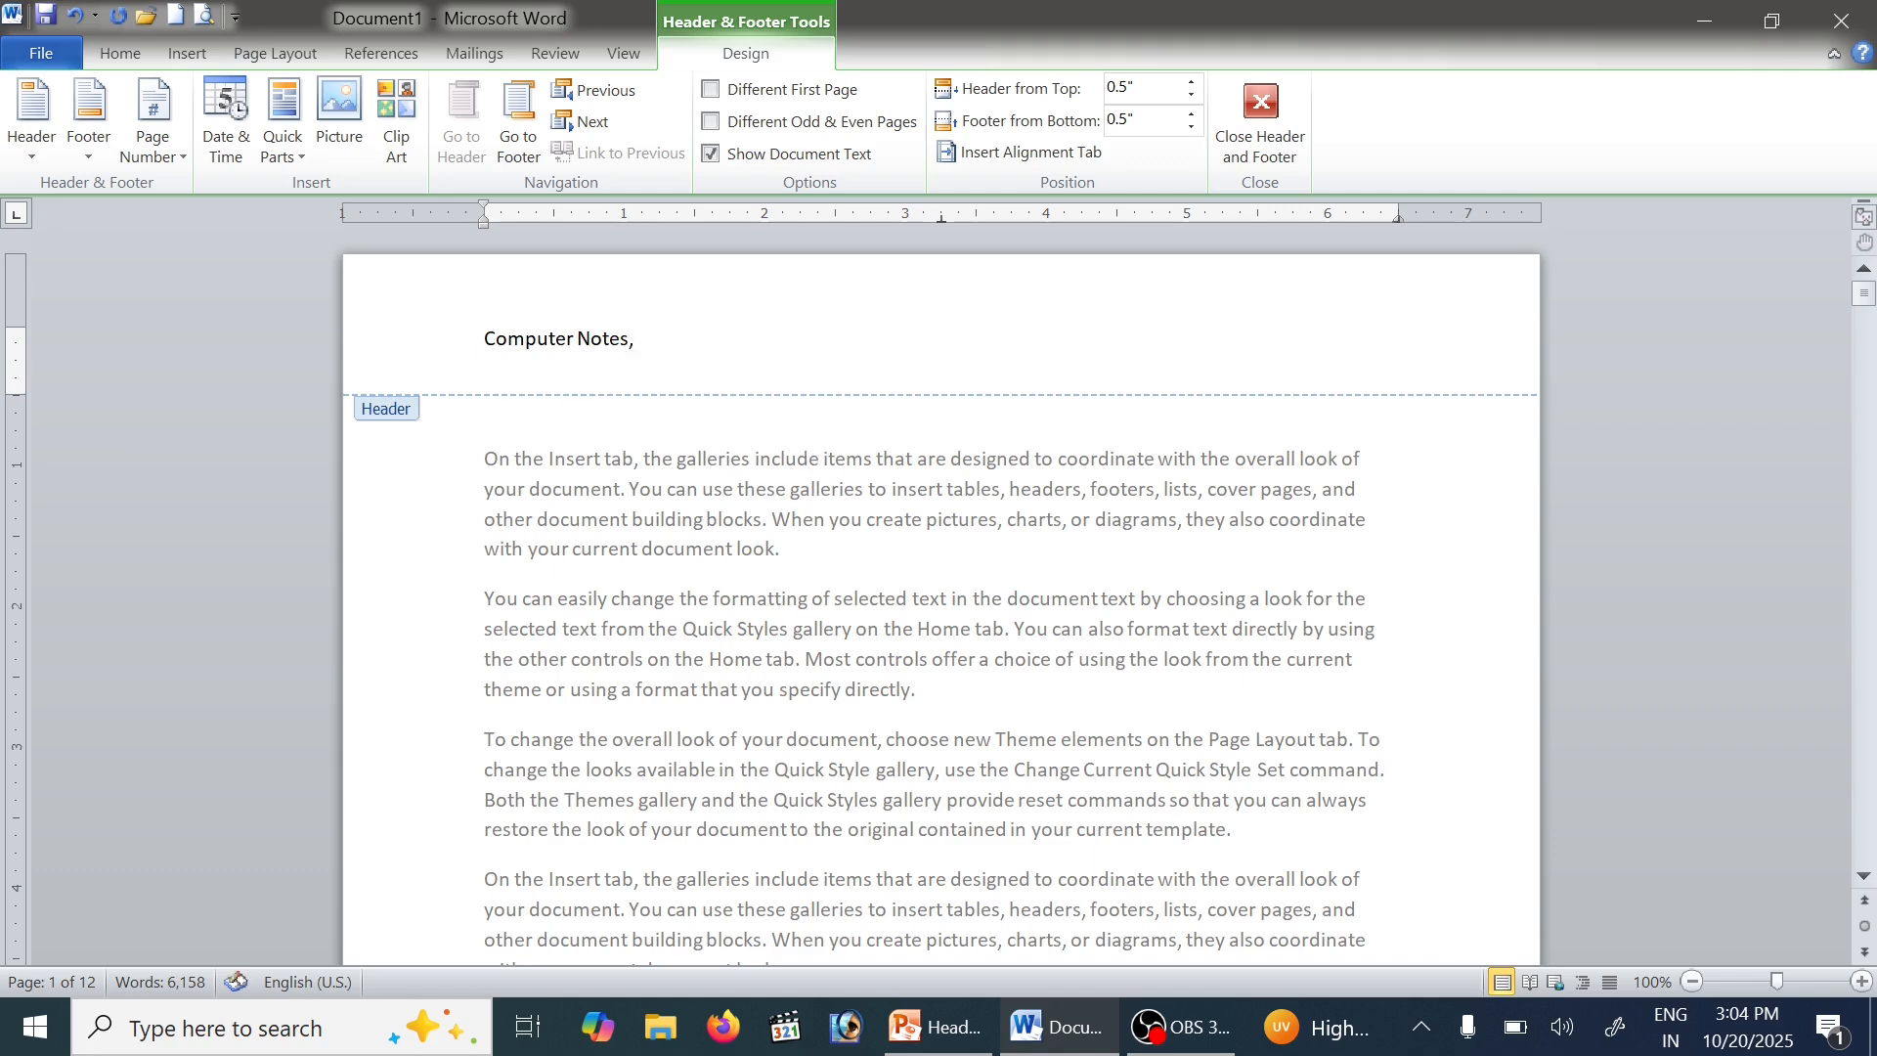
{"action": "type", "text": "Input Devices"}
{"action": "scroll", "coordinate": [821, 560], "scroll_direction": "down", "scroll_amount": 2}
{"action": "scroll", "coordinate": [826, 558], "scroll_direction": "up", "scroll_amount": 2}
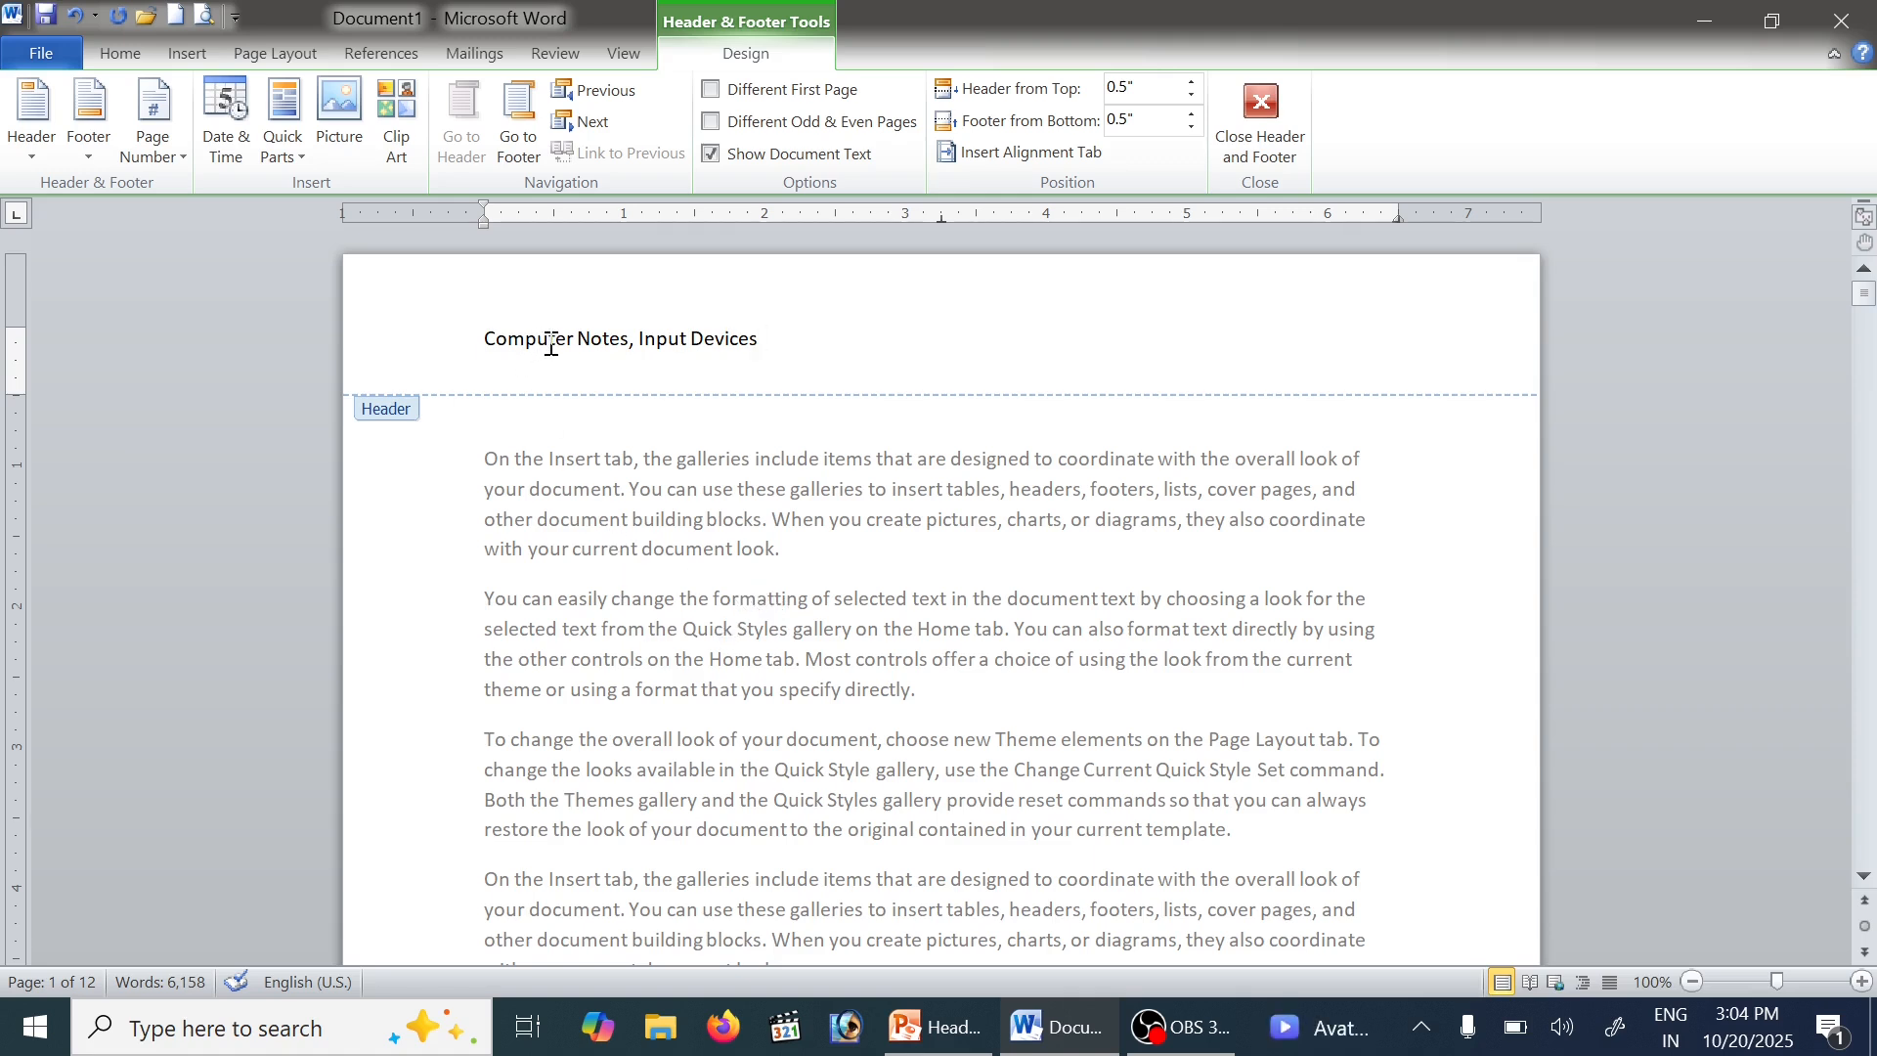
{"action": "double_click", "coordinate": [767, 523]}
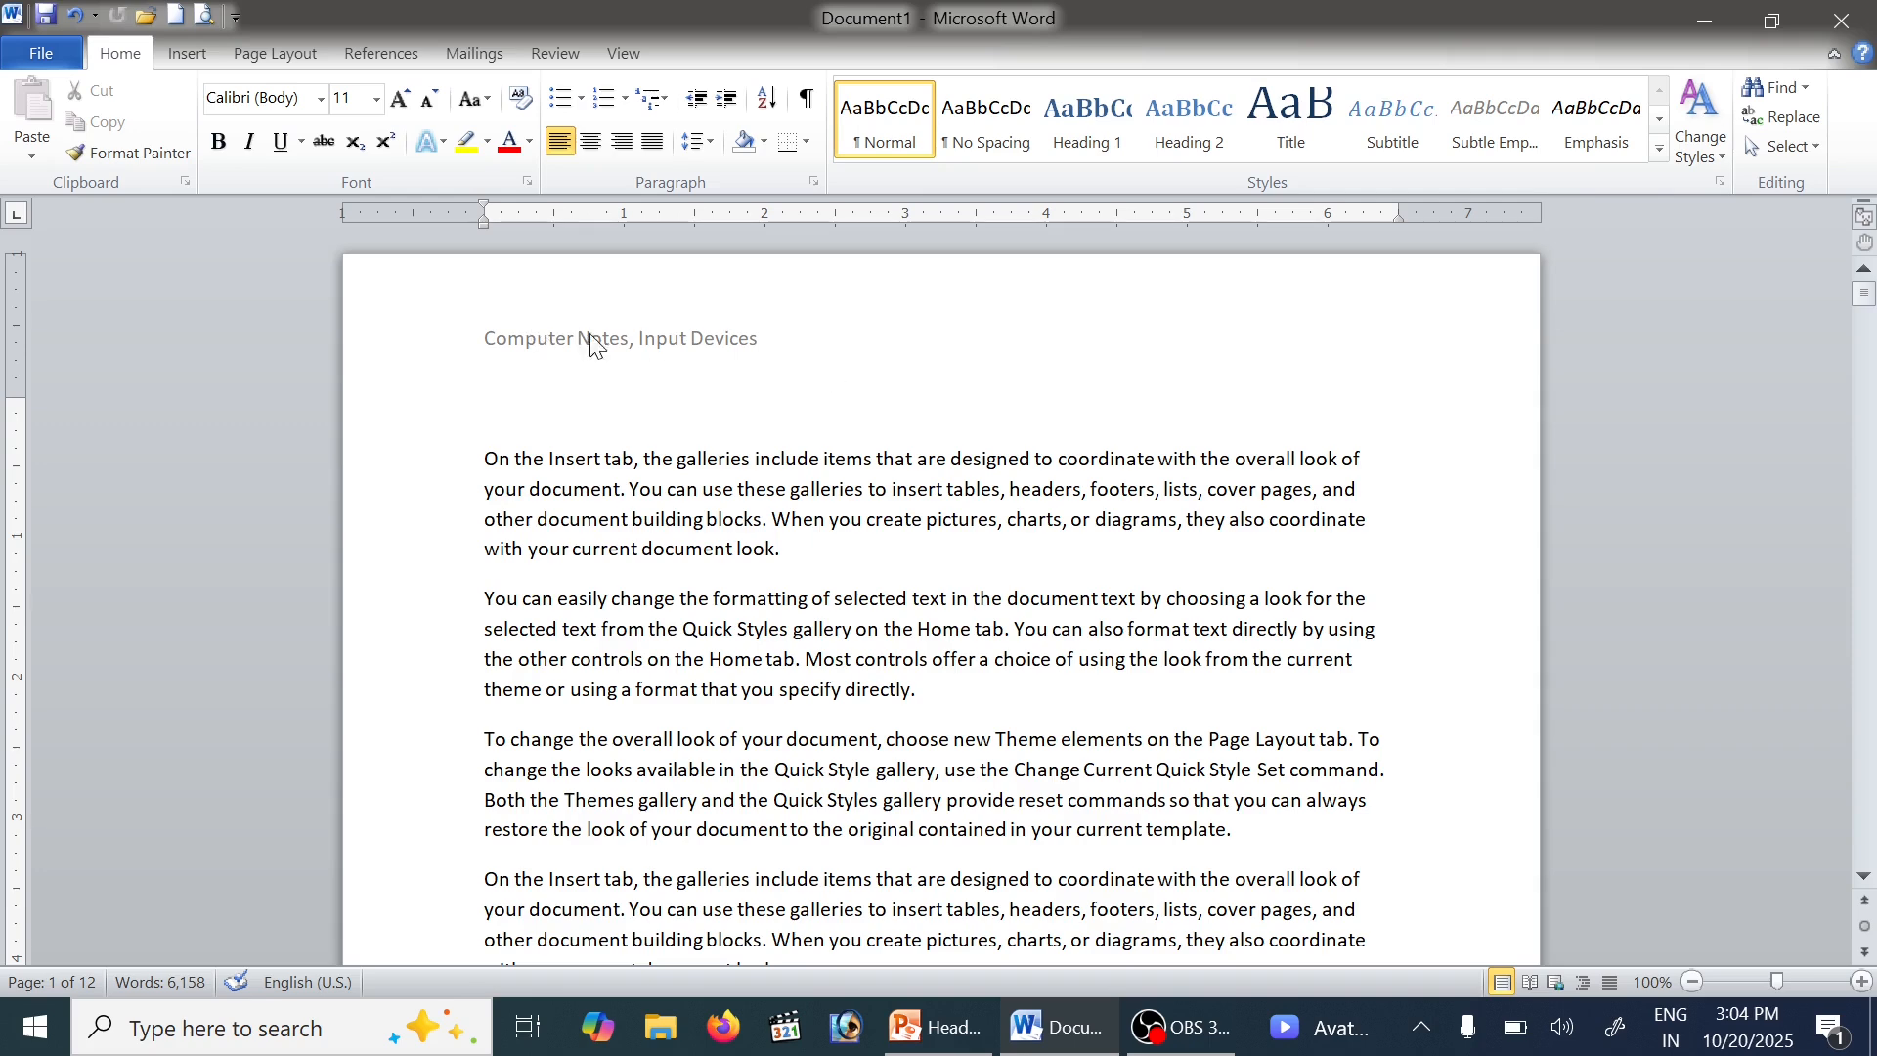
{"action": "left_click_drag", "start_coordinate": [457, 462], "coordinate": [694, 688]}
{"action": "left_click", "coordinate": [825, 596]}
{"action": "left_click_drag", "start_coordinate": [471, 431], "coordinate": [745, 630]}
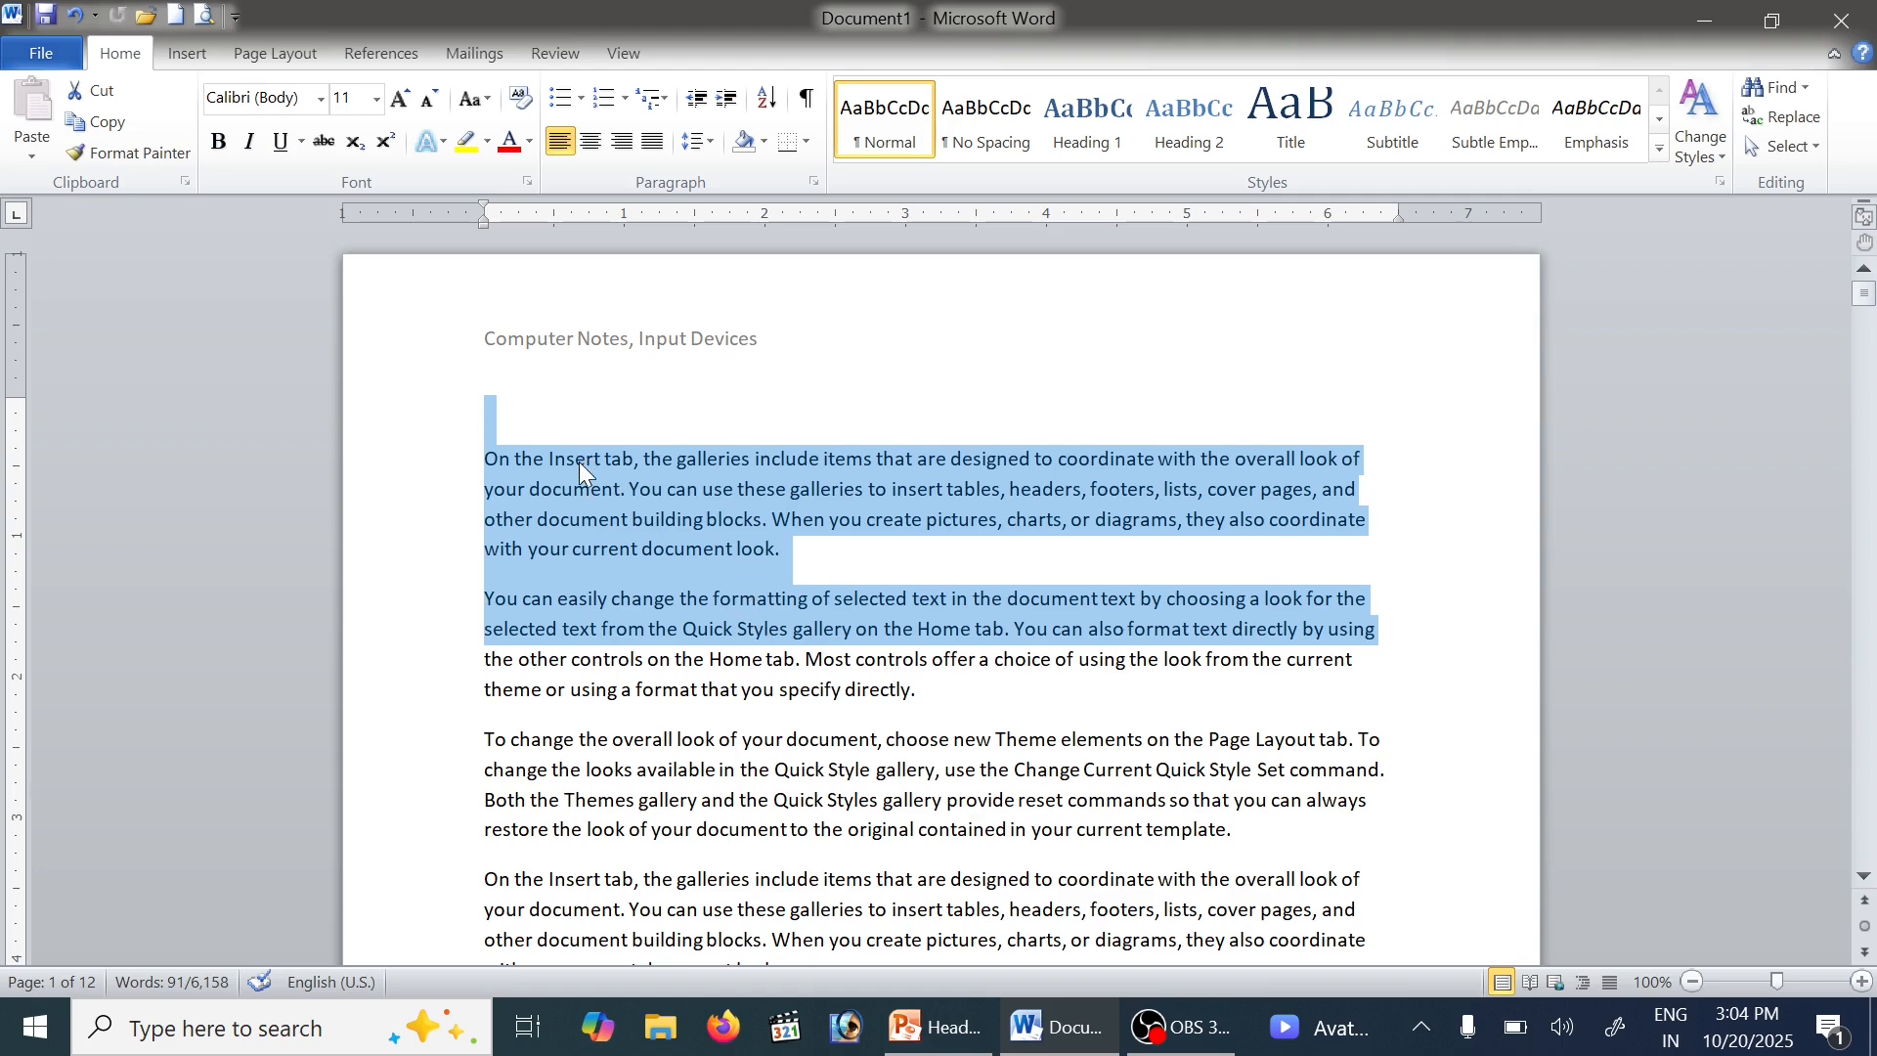
{"action": "left_click", "coordinate": [641, 487]}
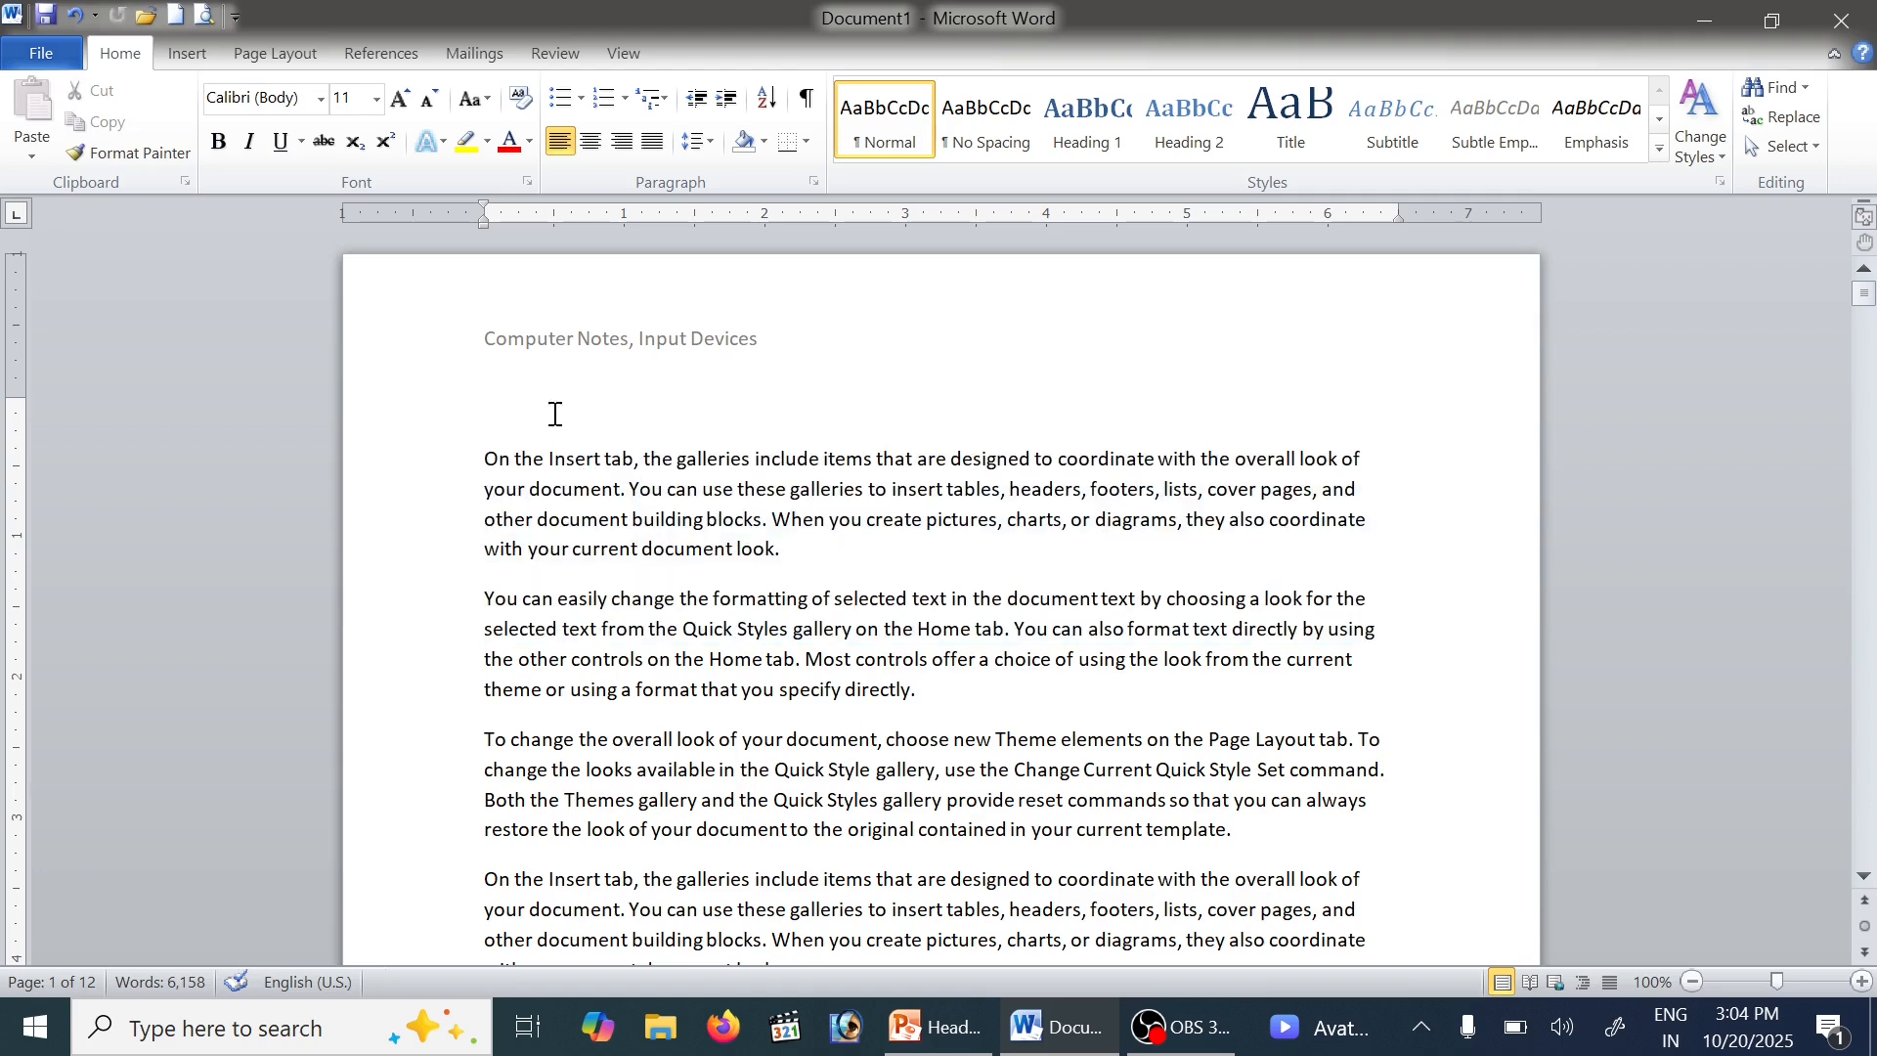
Try the Blank (Three Columns) and Blank designs on the existing header, and undo both changes
{"action": "double_click", "coordinate": [689, 360]}
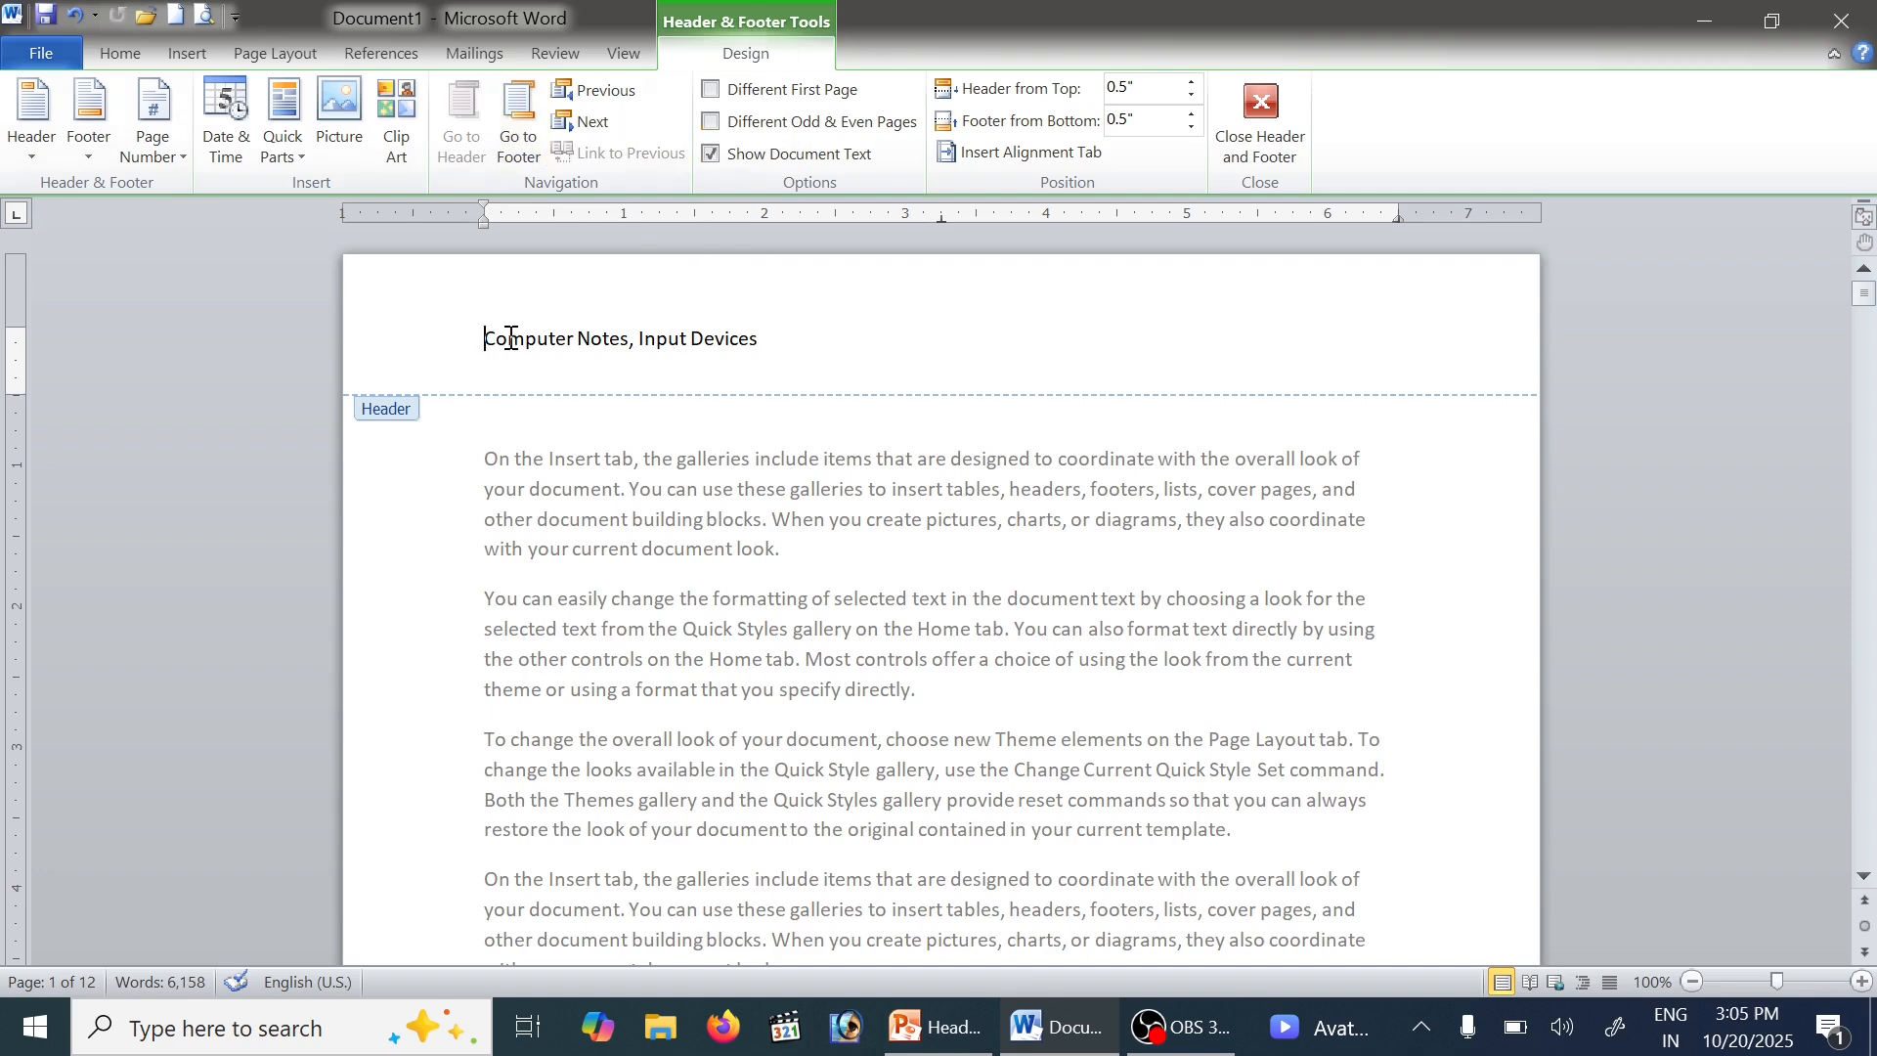
{"action": "left_click_drag", "start_coordinate": [486, 339], "coordinate": [795, 335]}
{"action": "left_click", "coordinate": [32, 118]}
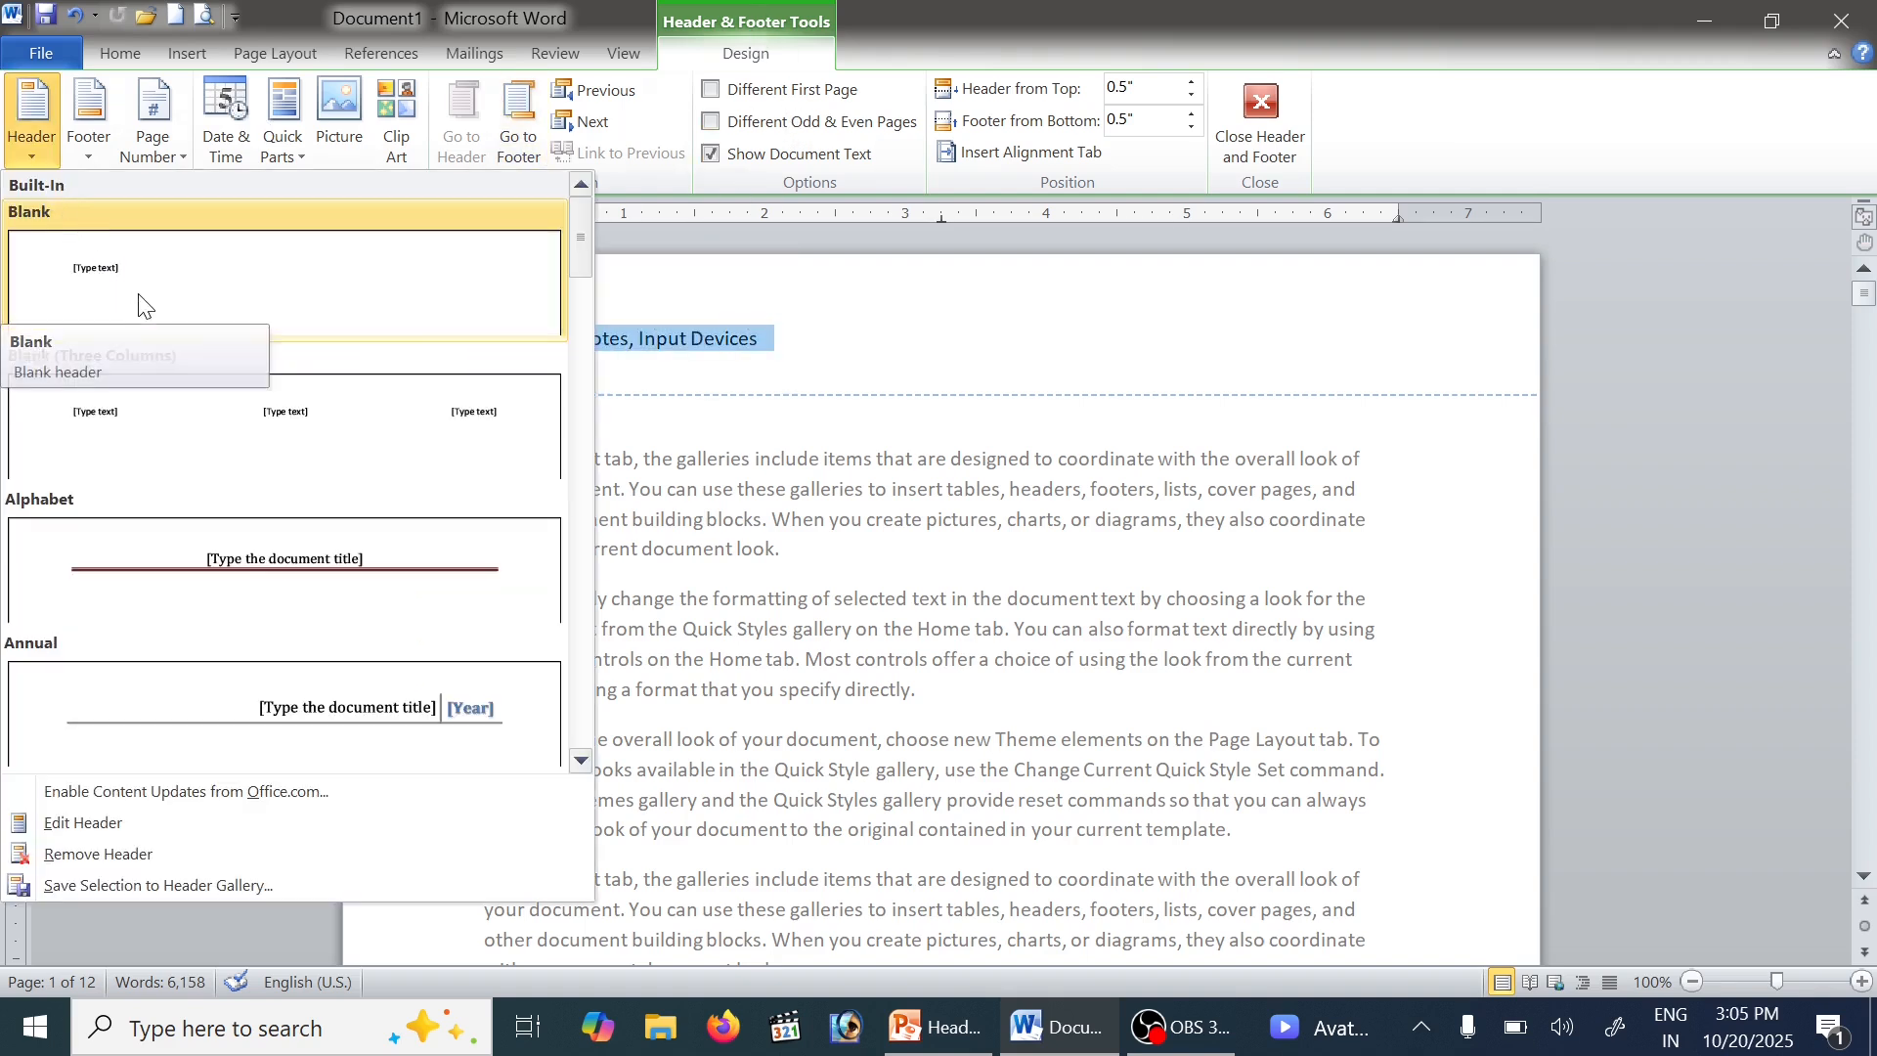
{"action": "left_click", "coordinate": [106, 423]}
{"action": "left_click", "coordinate": [35, 157]}
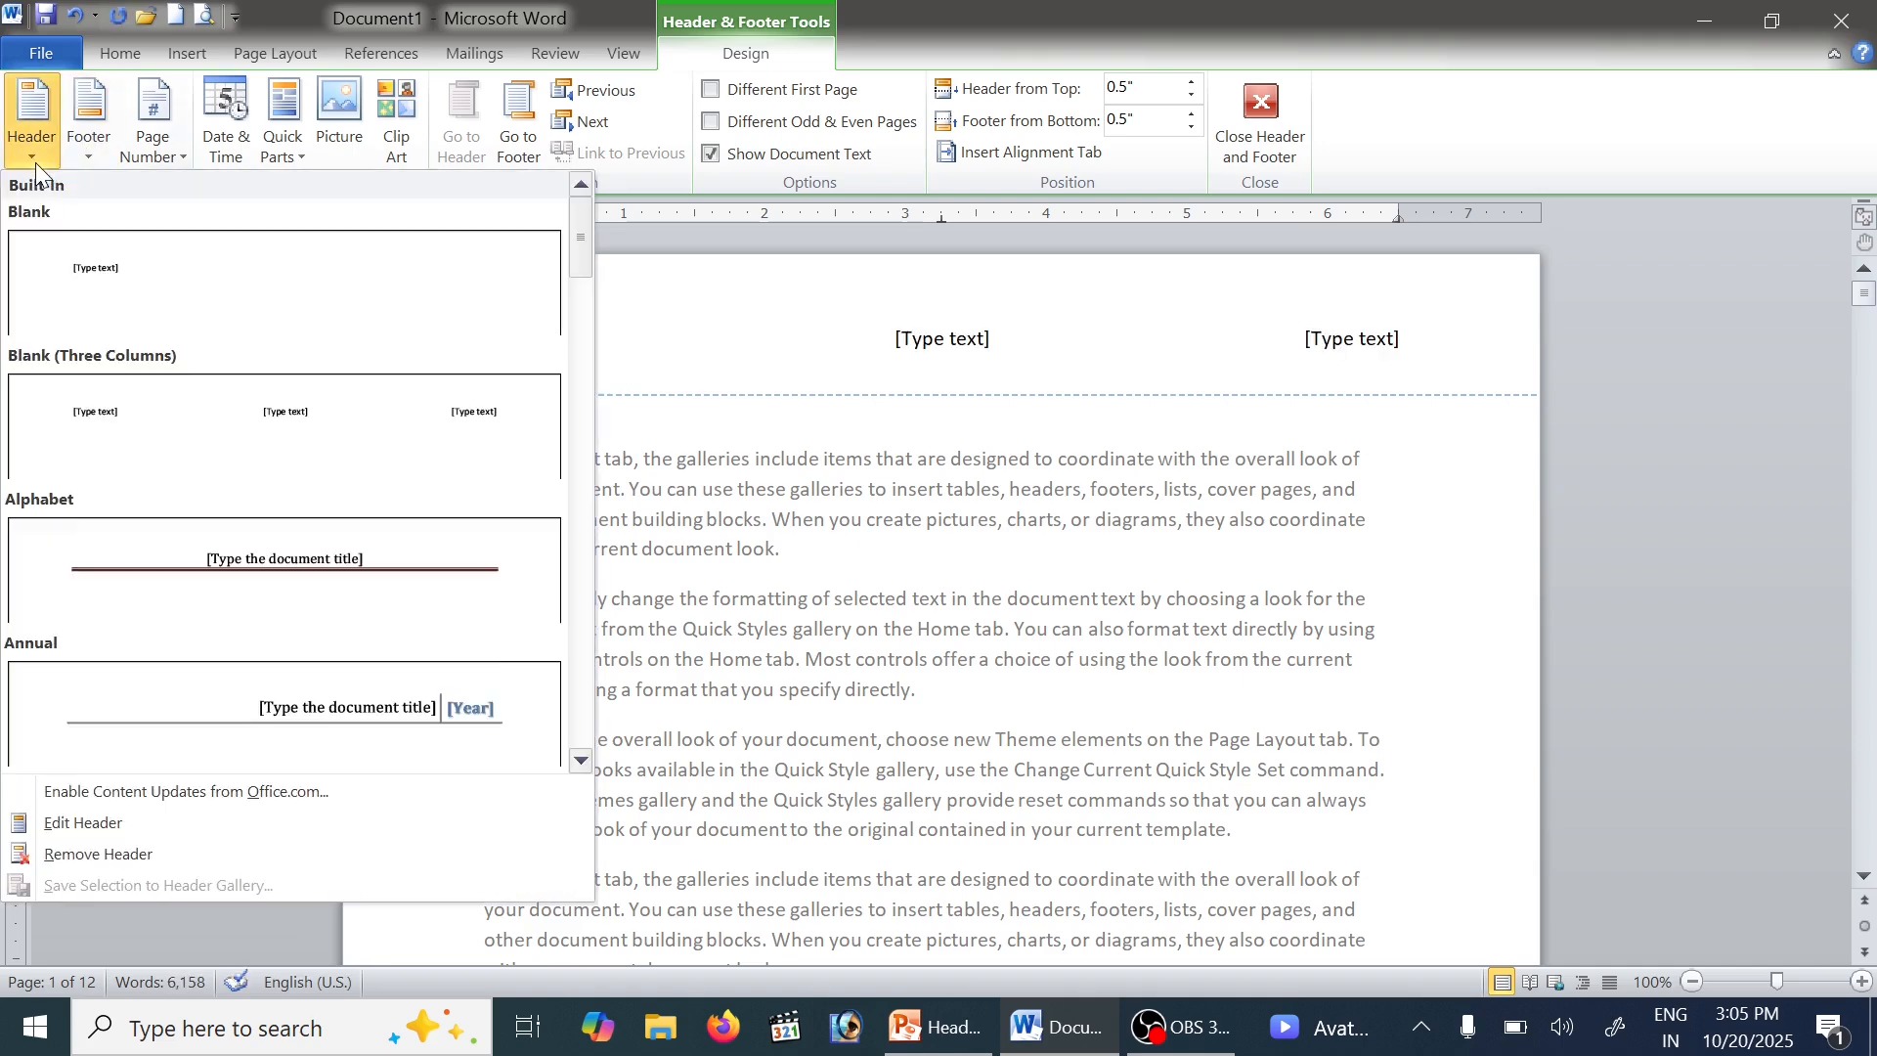
{"action": "left_click", "coordinate": [126, 293]}
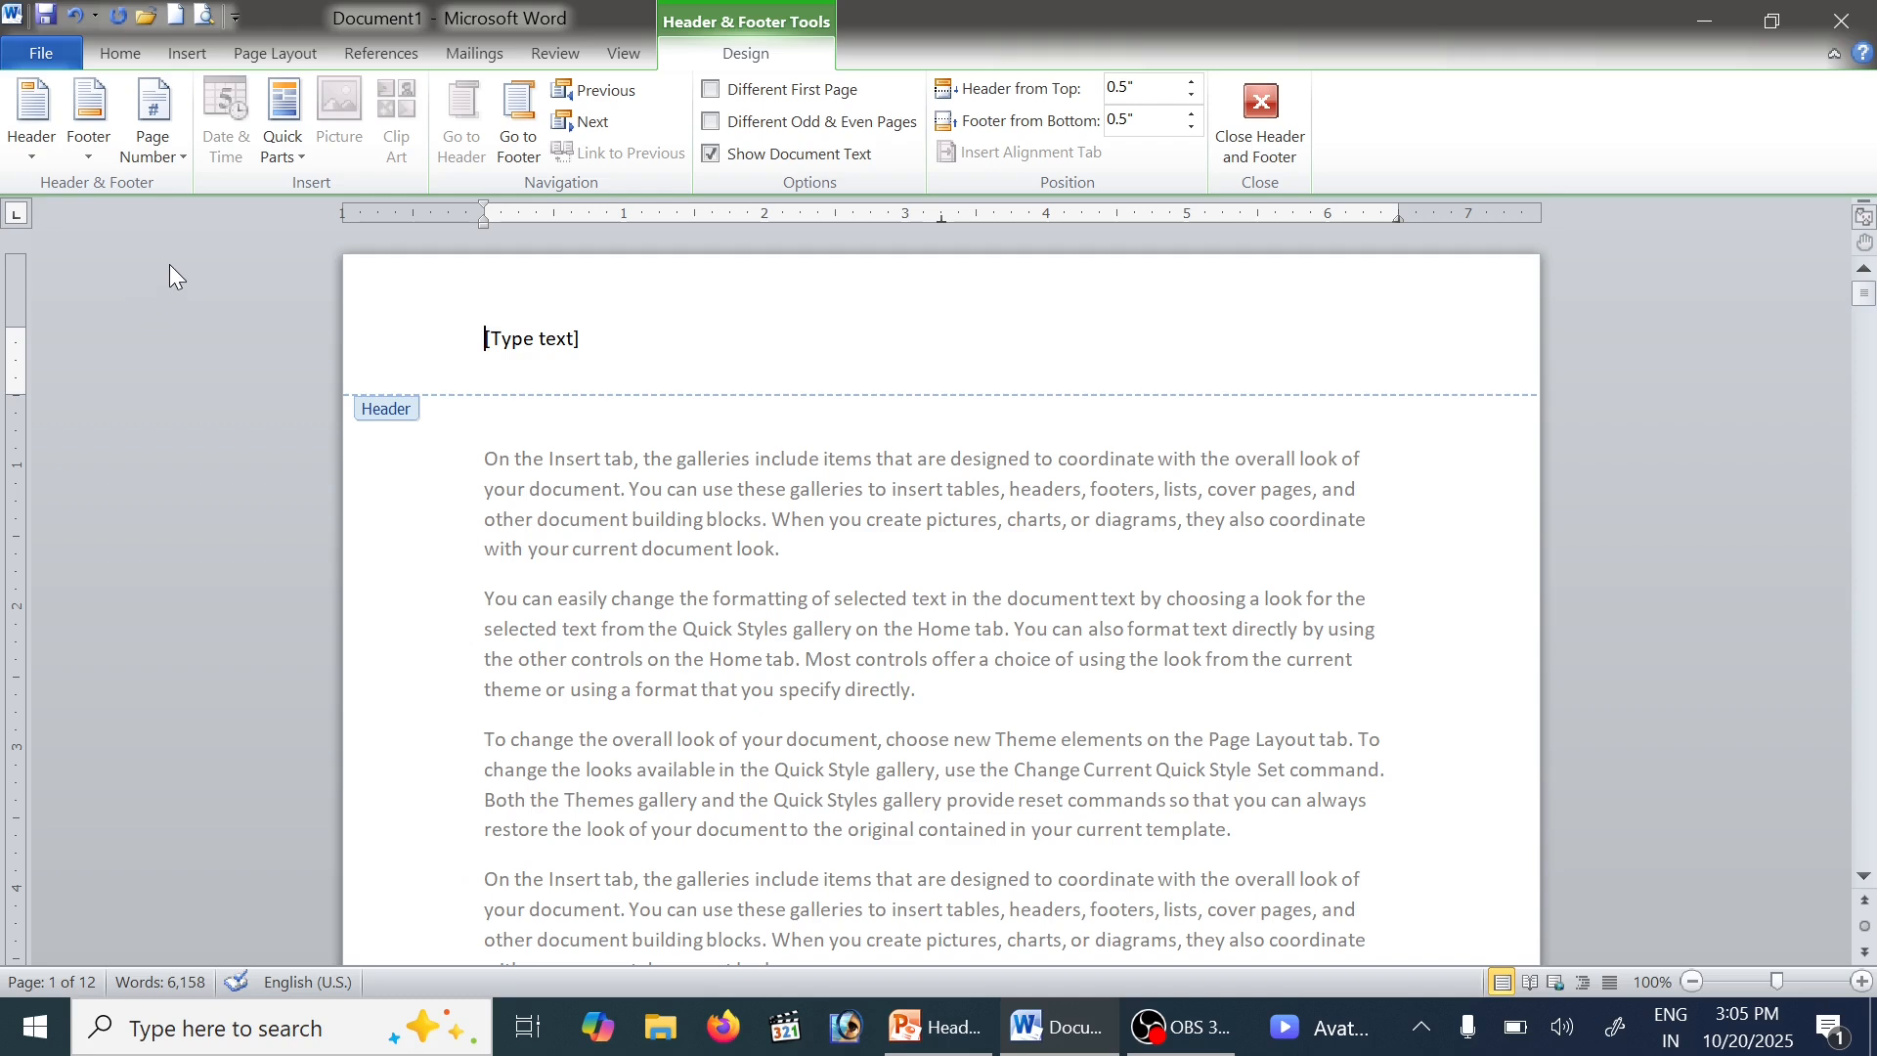
{"action": "key", "text": "ctrl+z"}
{"action": "key", "text": "ctrl+z"}
Apply the Alphabet header design and enter "COMPUTER NOTES" as its document title
{"action": "left_click", "coordinate": [31, 147]}
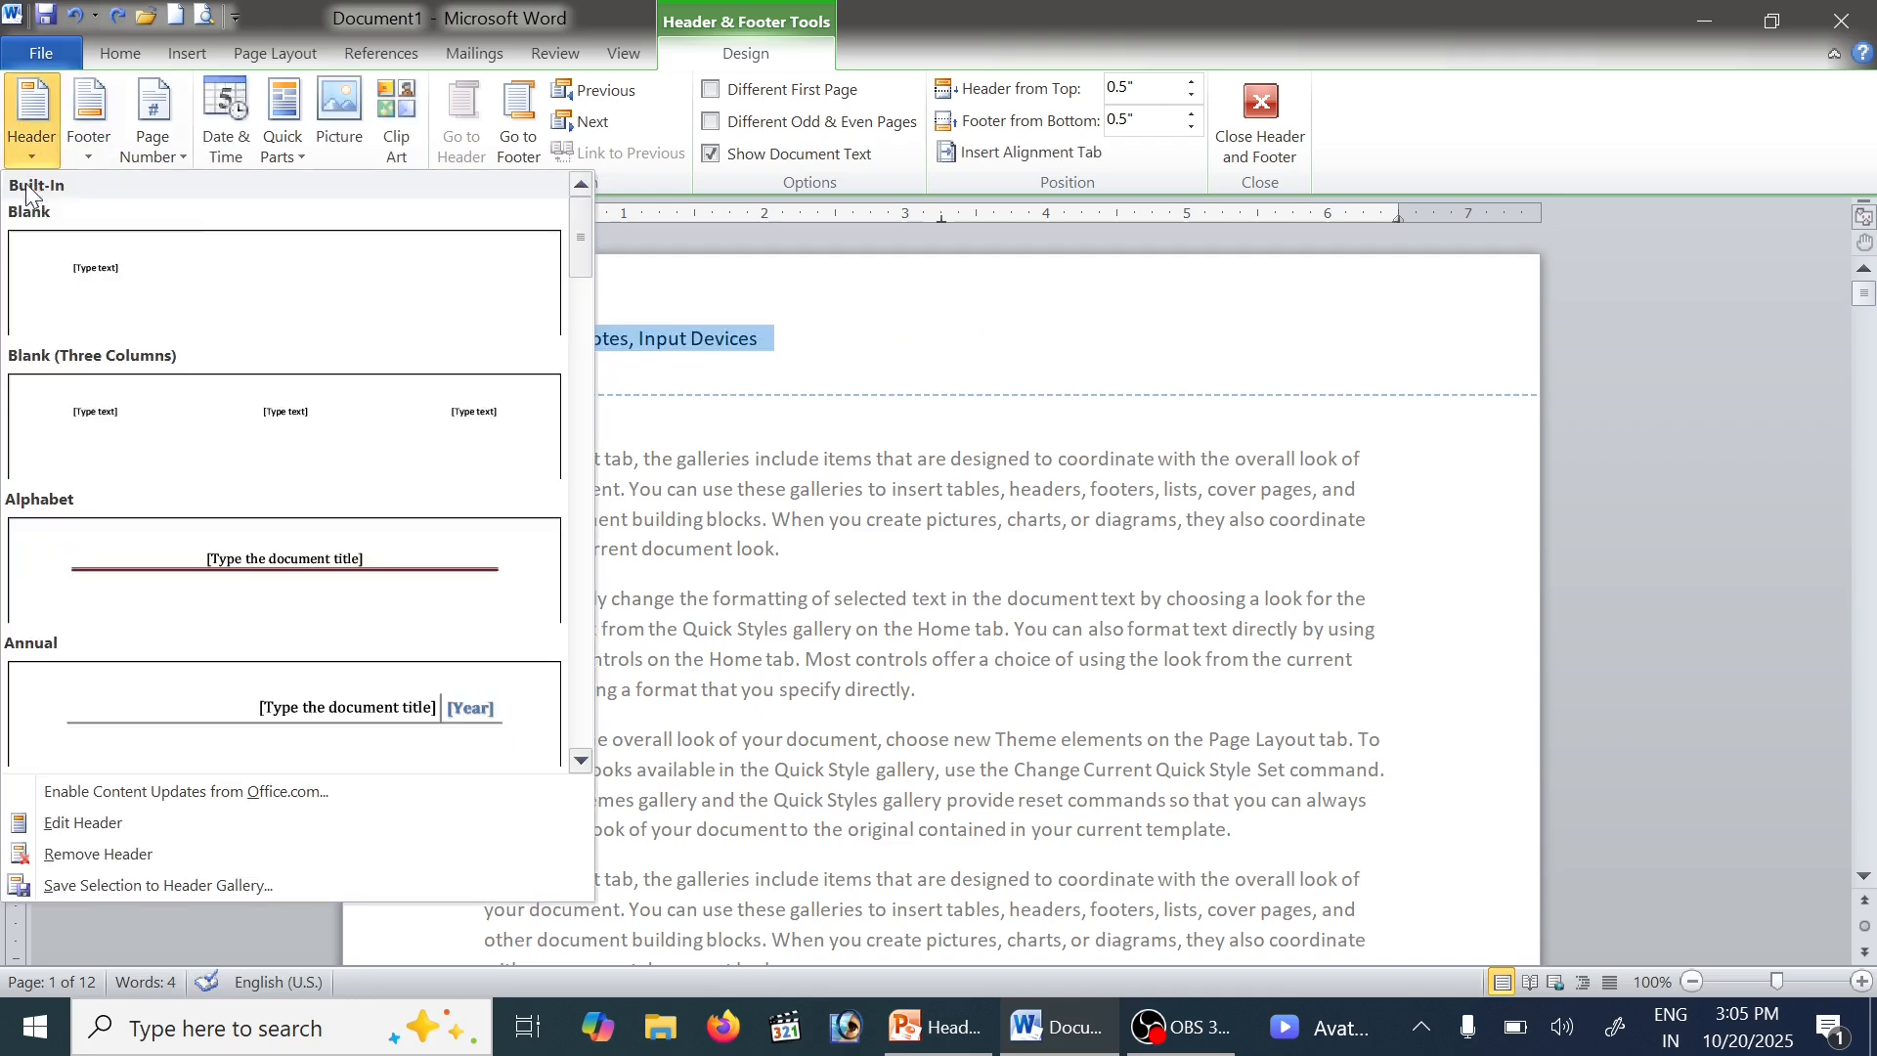
{"action": "left_click", "coordinate": [381, 584]}
{"action": "left_click", "coordinate": [780, 350]}
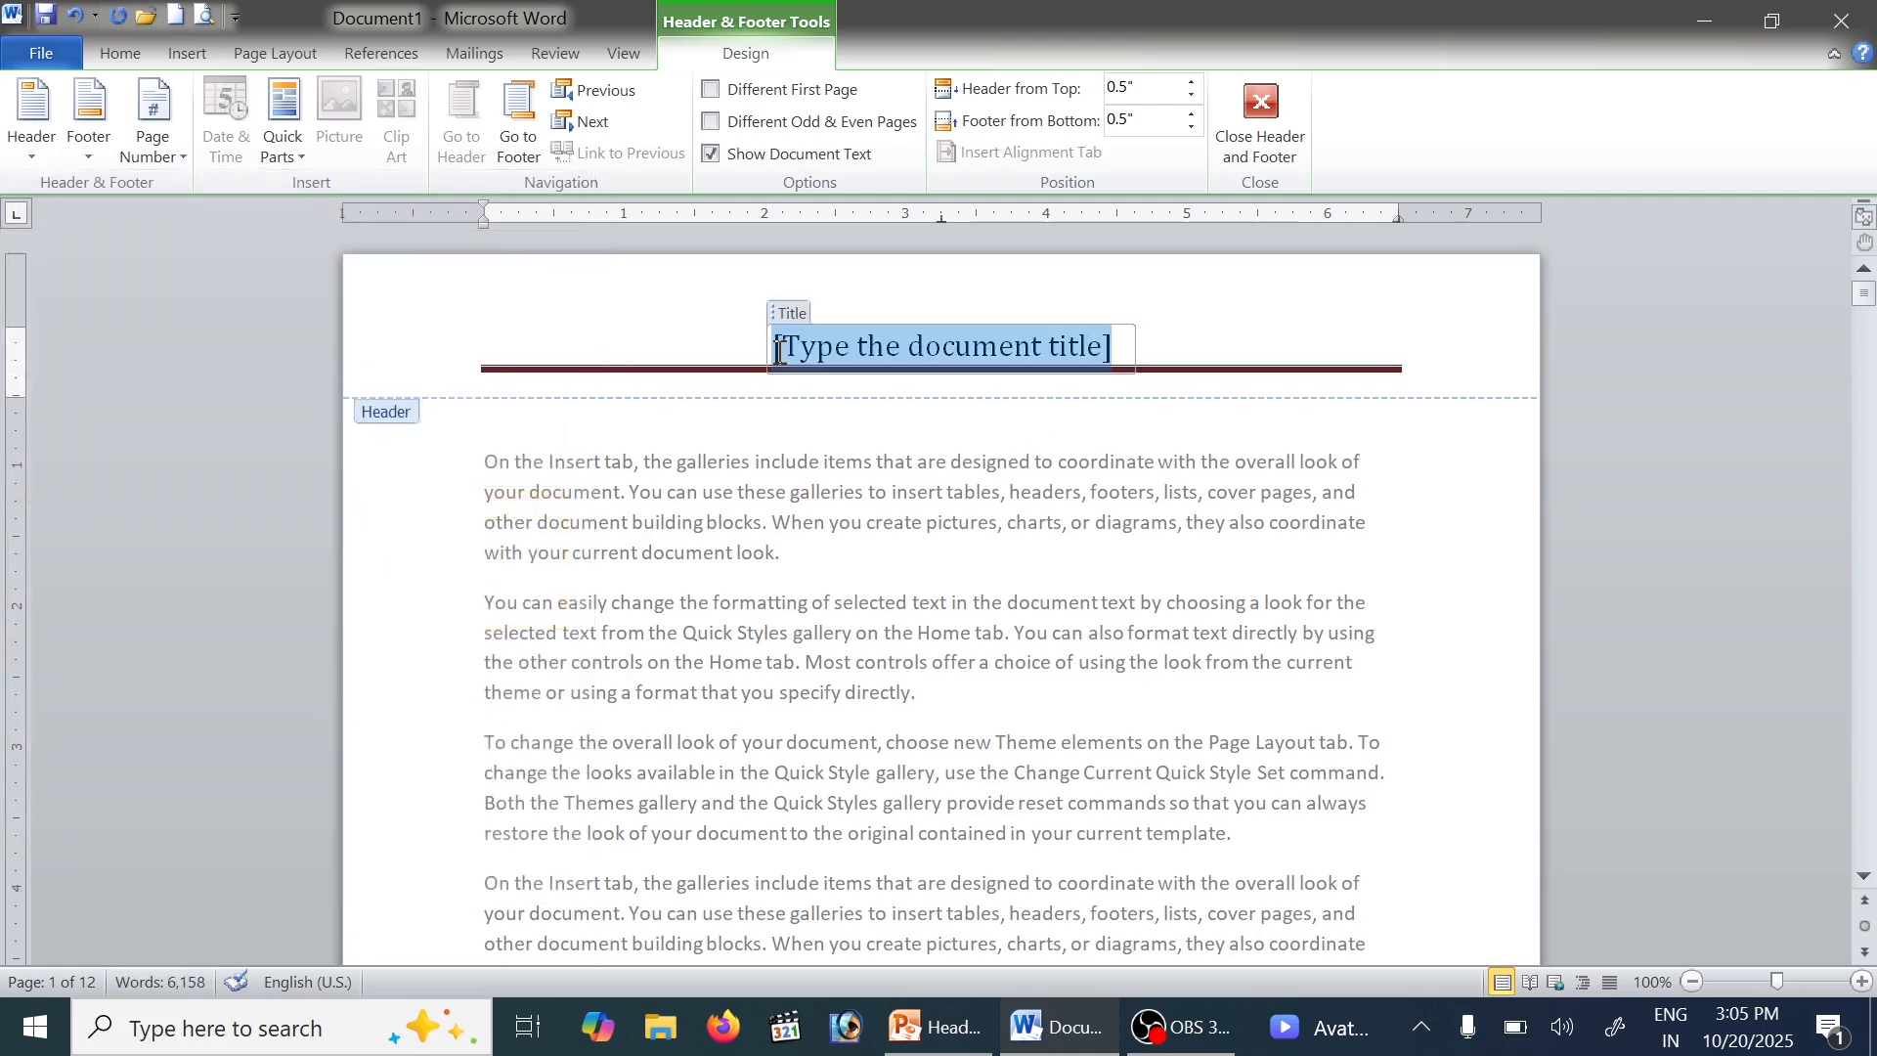
{"action": "type", "text": "COmu"}
{"action": "key", "text": "BackSpace"}
{"action": "key", "text": "BackSpace"}
{"action": "type", "text": "P"}
{"action": "key", "text": "BackSpace"}
{"action": "type", "text": "MPUTER NOTES"}
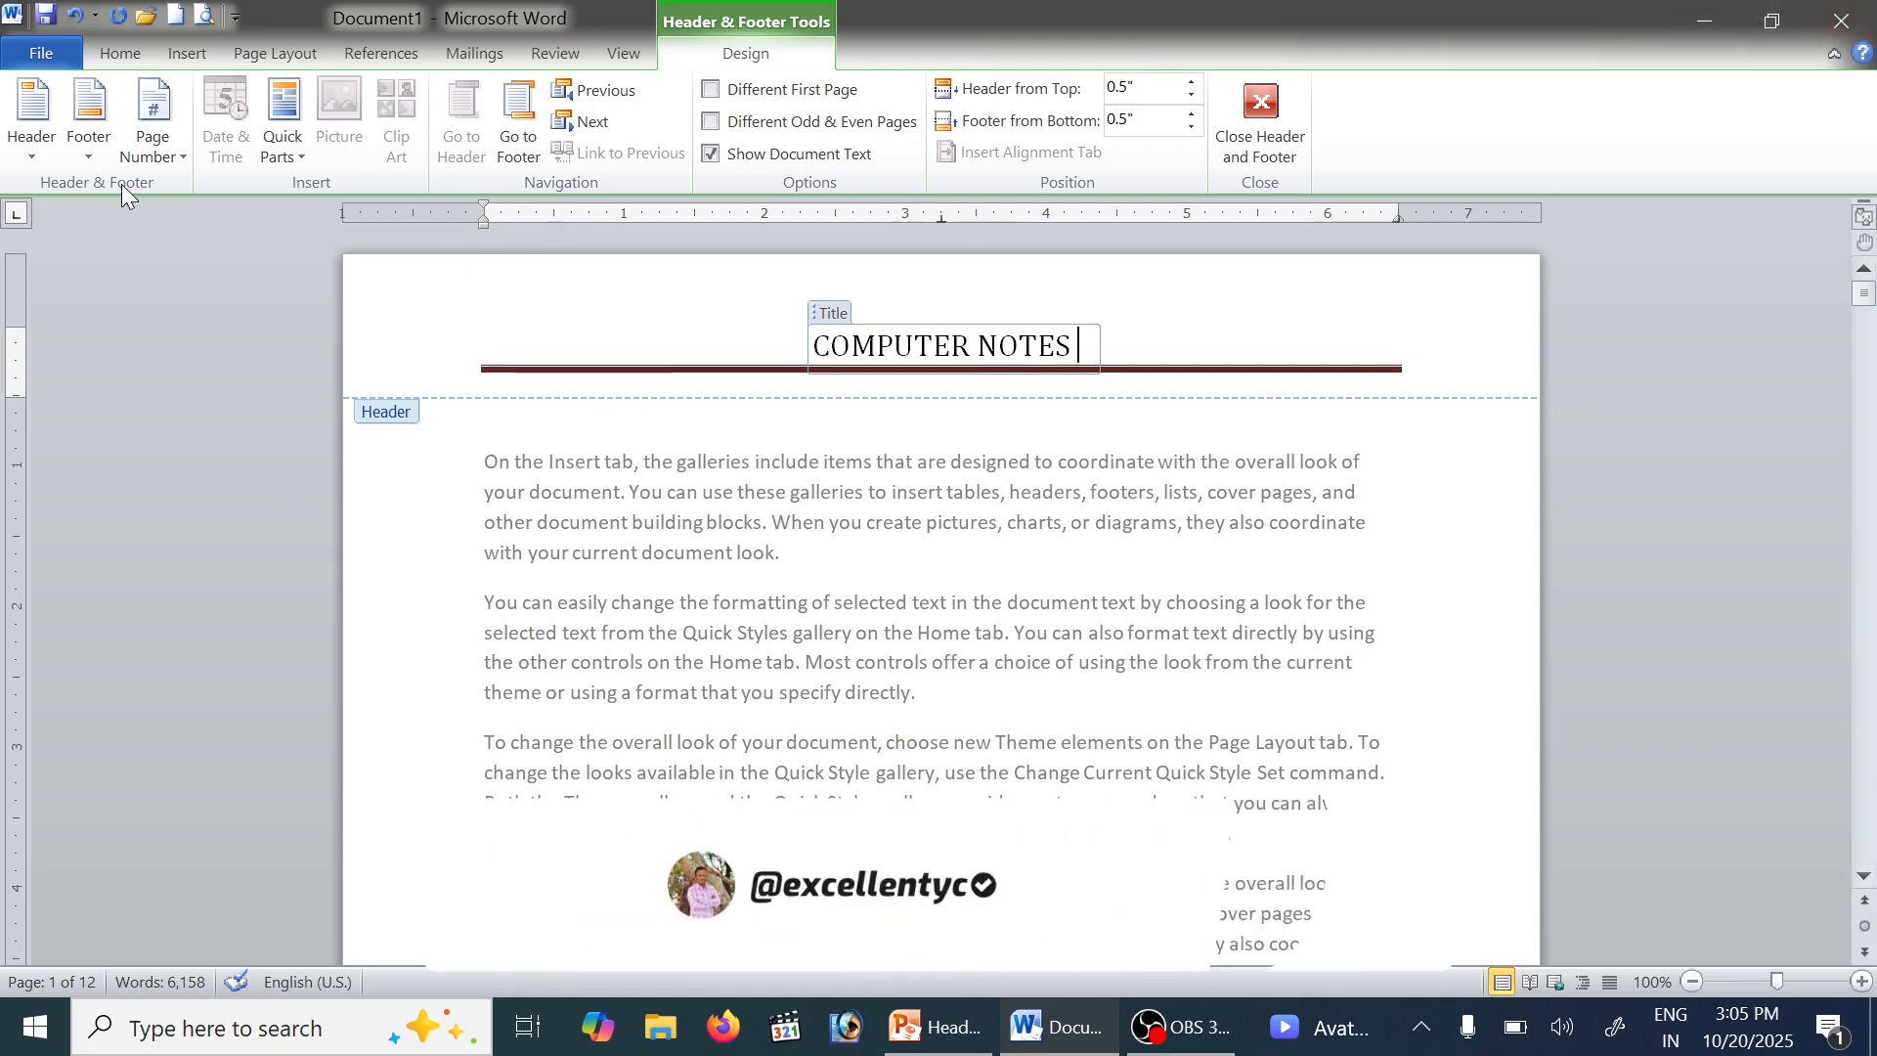
Browse the built-in header designs and dismiss the gallery
{"action": "left_click", "coordinate": [32, 122]}
{"action": "scroll", "coordinate": [422, 681], "scroll_direction": "down", "scroll_amount": 6}
{"action": "scroll", "coordinate": [444, 702], "scroll_direction": "up", "scroll_amount": 6}
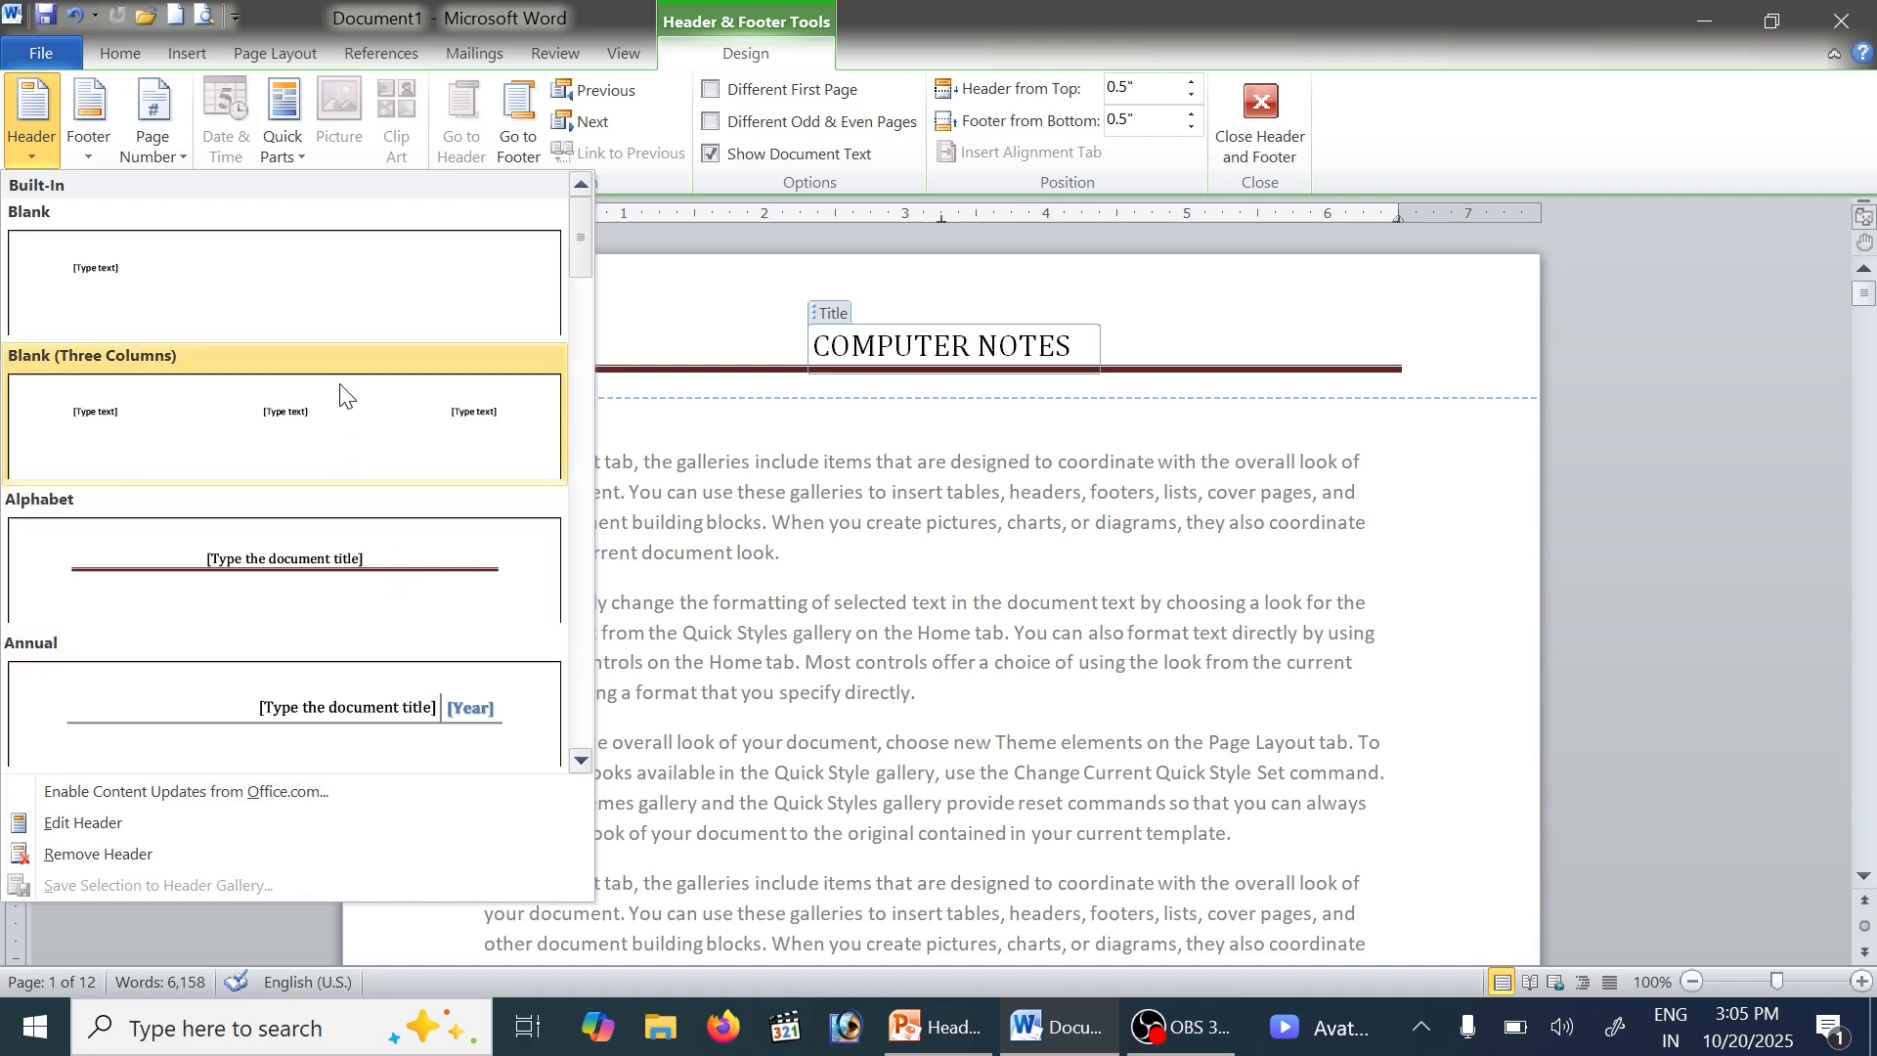
{"action": "left_click", "coordinate": [991, 545]}
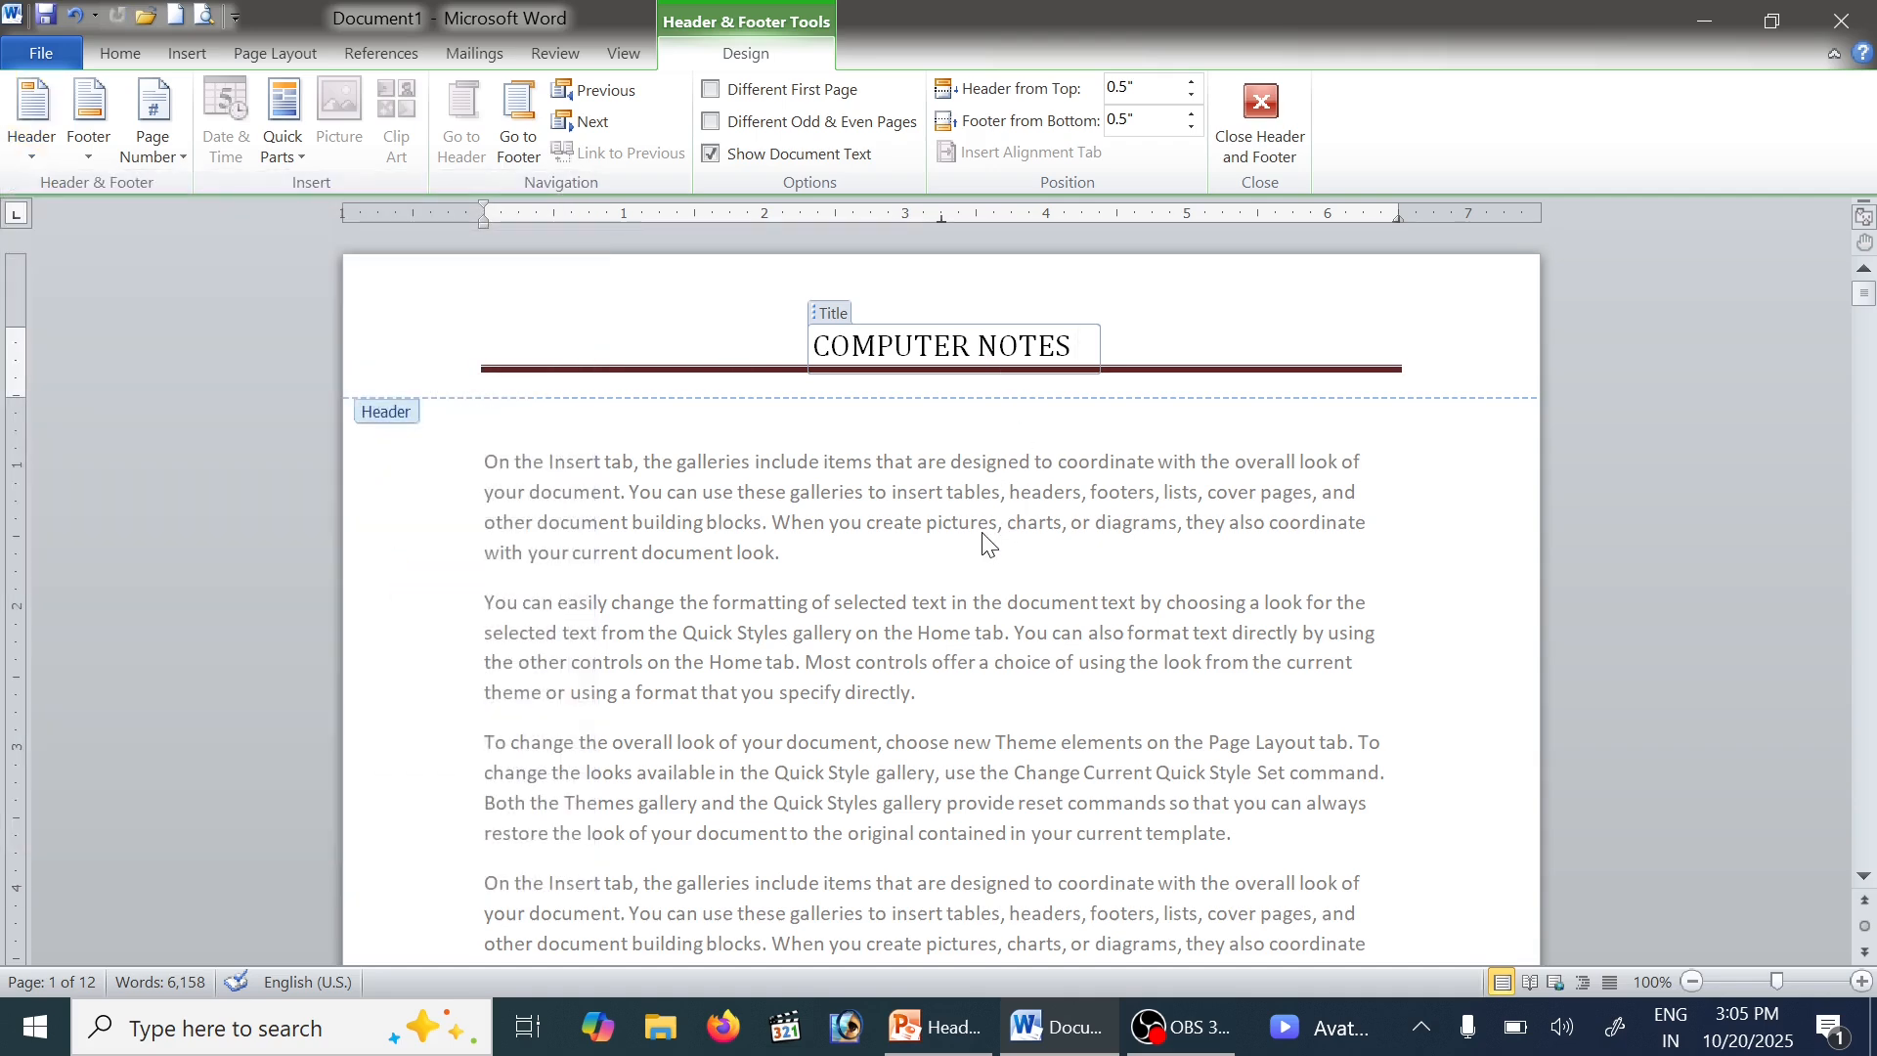
Leave header editing and check the header across the following pages, returning to the first page
{"action": "double_click", "coordinate": [636, 491]}
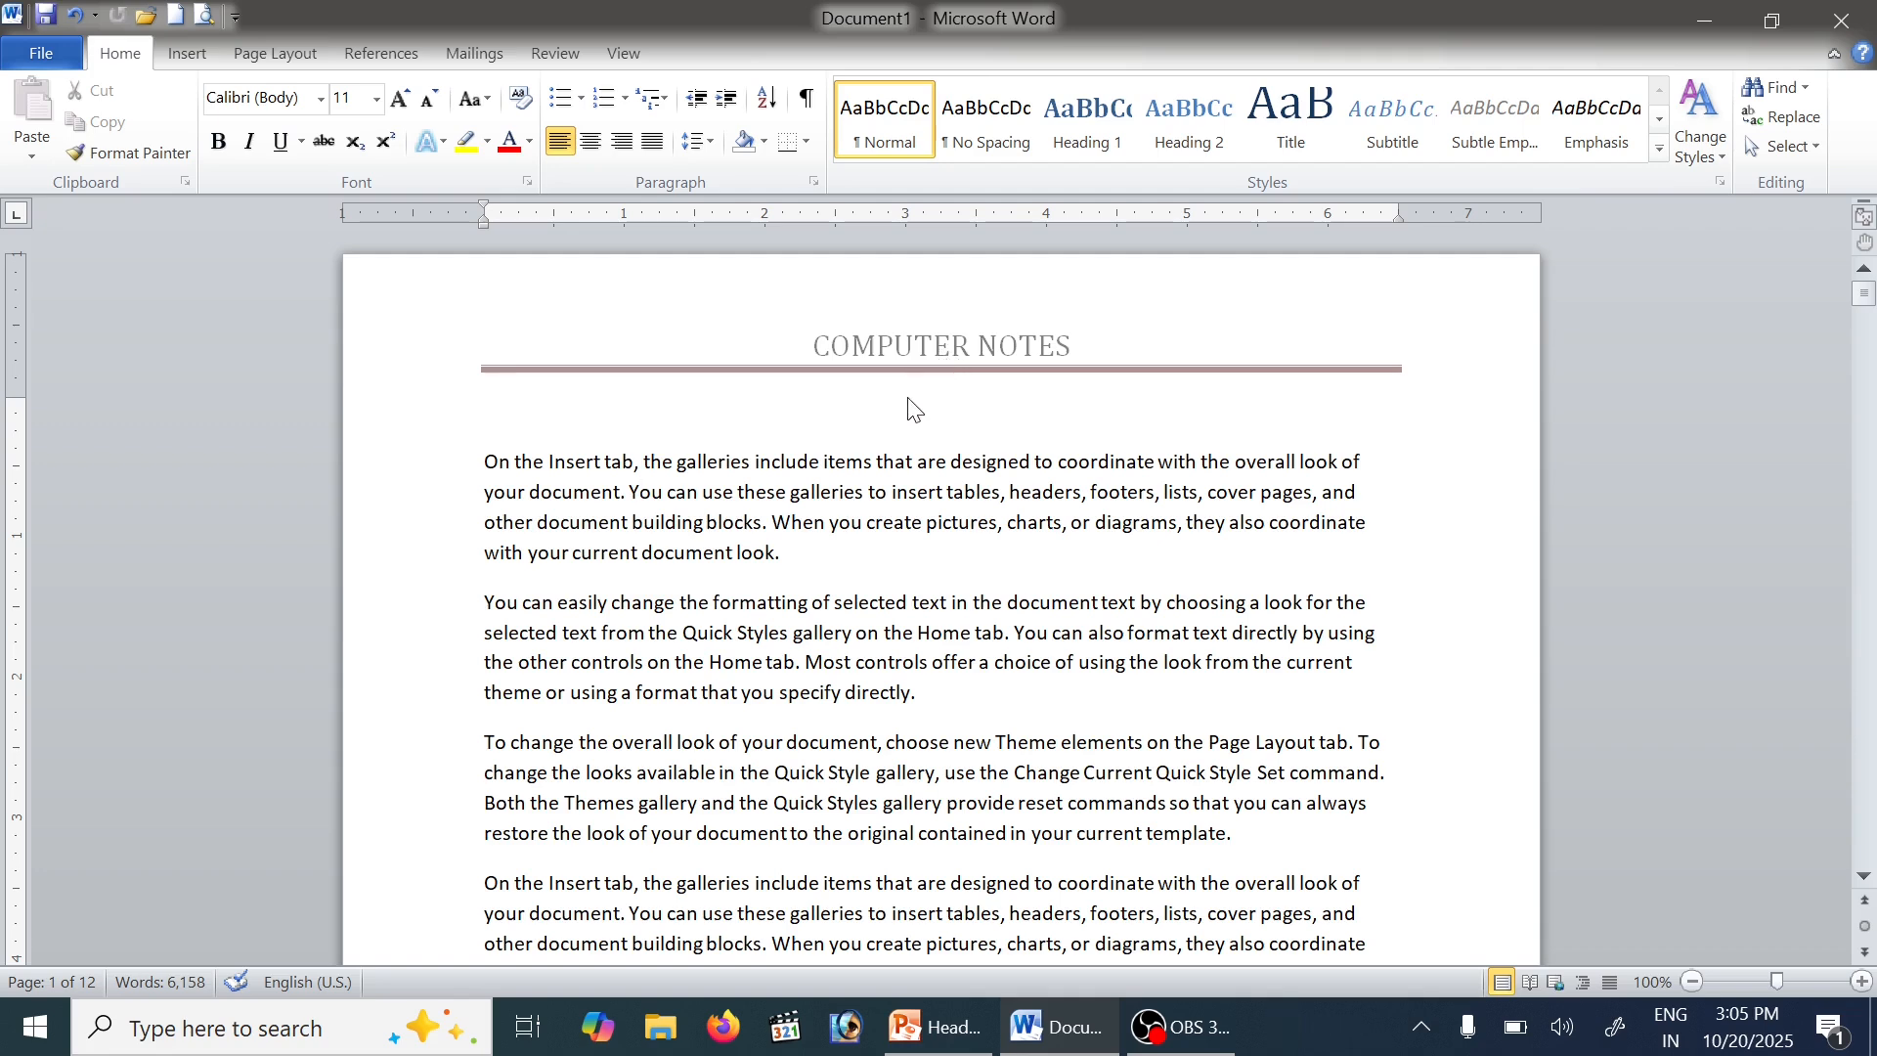
{"action": "scroll", "coordinate": [917, 409], "scroll_direction": "down", "scroll_amount": 10}
{"action": "scroll", "coordinate": [878, 460], "scroll_direction": "down", "scroll_amount": 15}
{"action": "scroll", "coordinate": [819, 528], "scroll_direction": "down", "scroll_amount": 15}
{"action": "scroll", "coordinate": [817, 511], "scroll_direction": "down", "scroll_amount": 5}
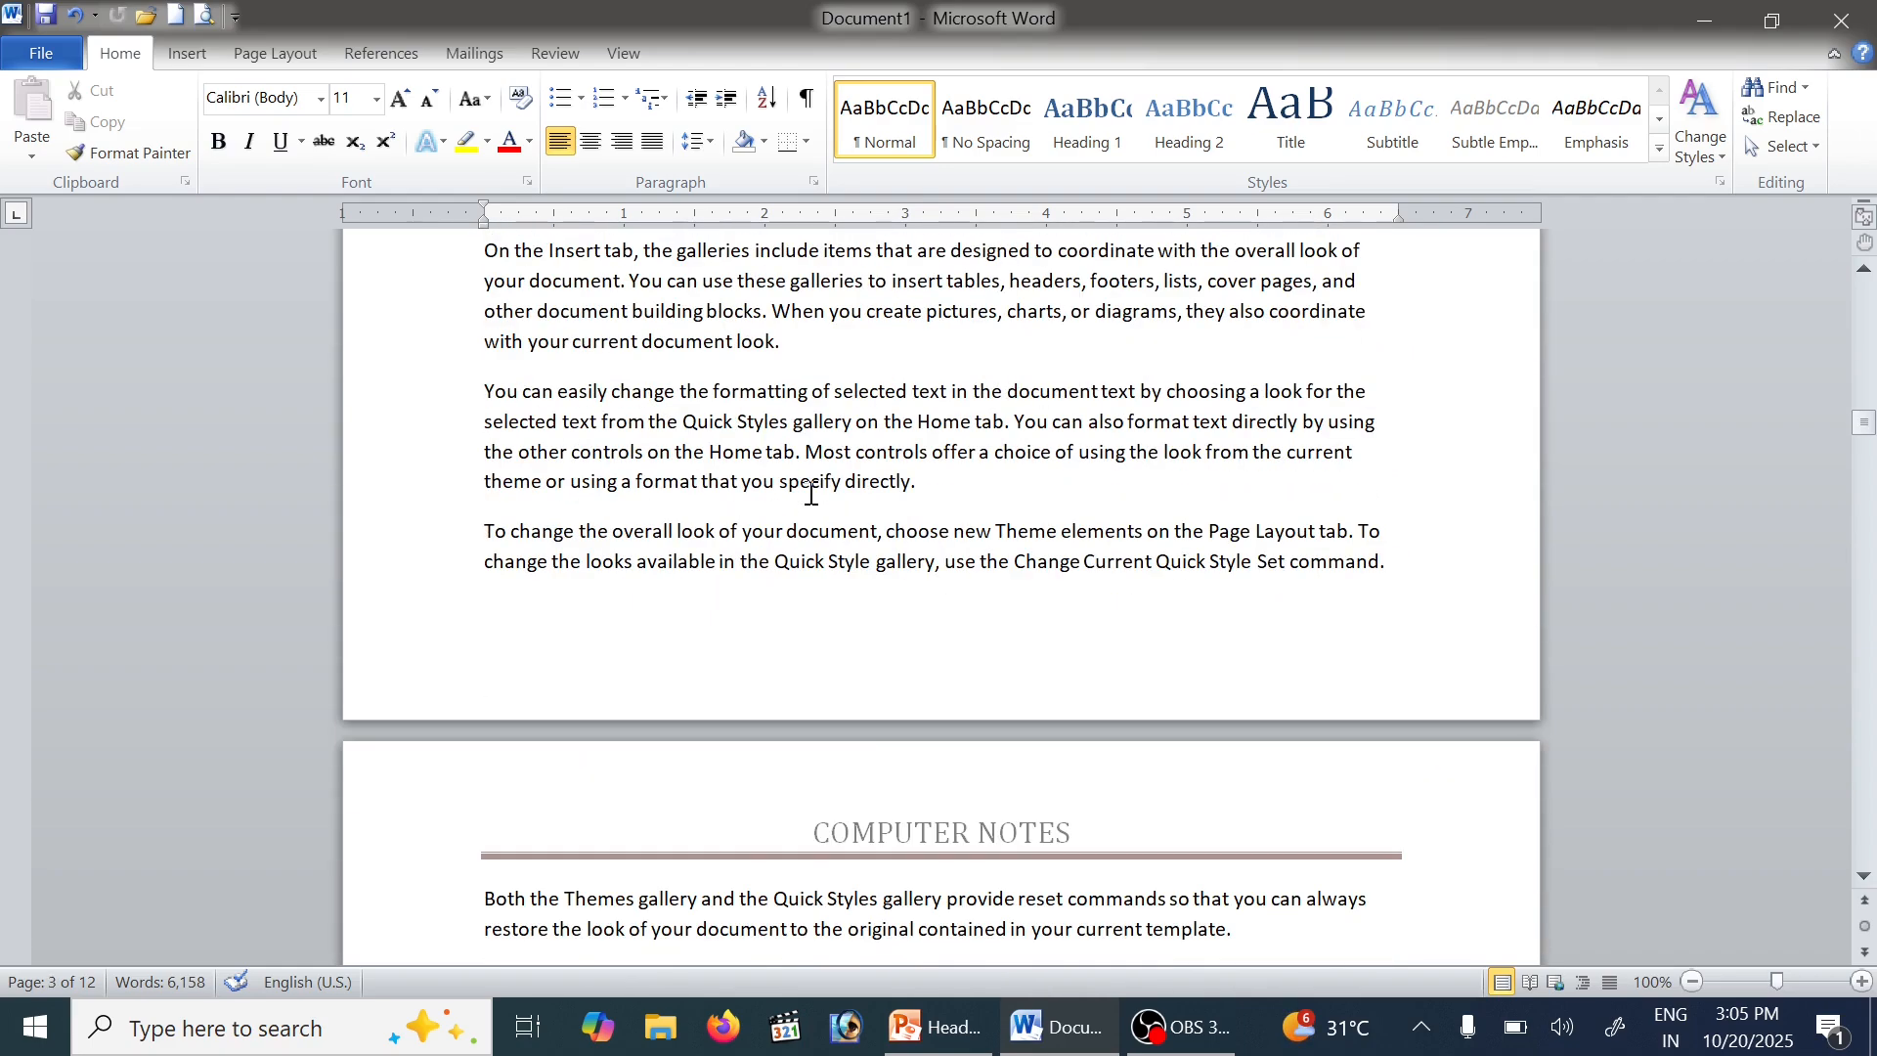
{"action": "scroll", "coordinate": [811, 495], "scroll_direction": "down", "scroll_amount": 3}
{"action": "scroll", "coordinate": [810, 475], "scroll_direction": "up", "scroll_amount": 20}
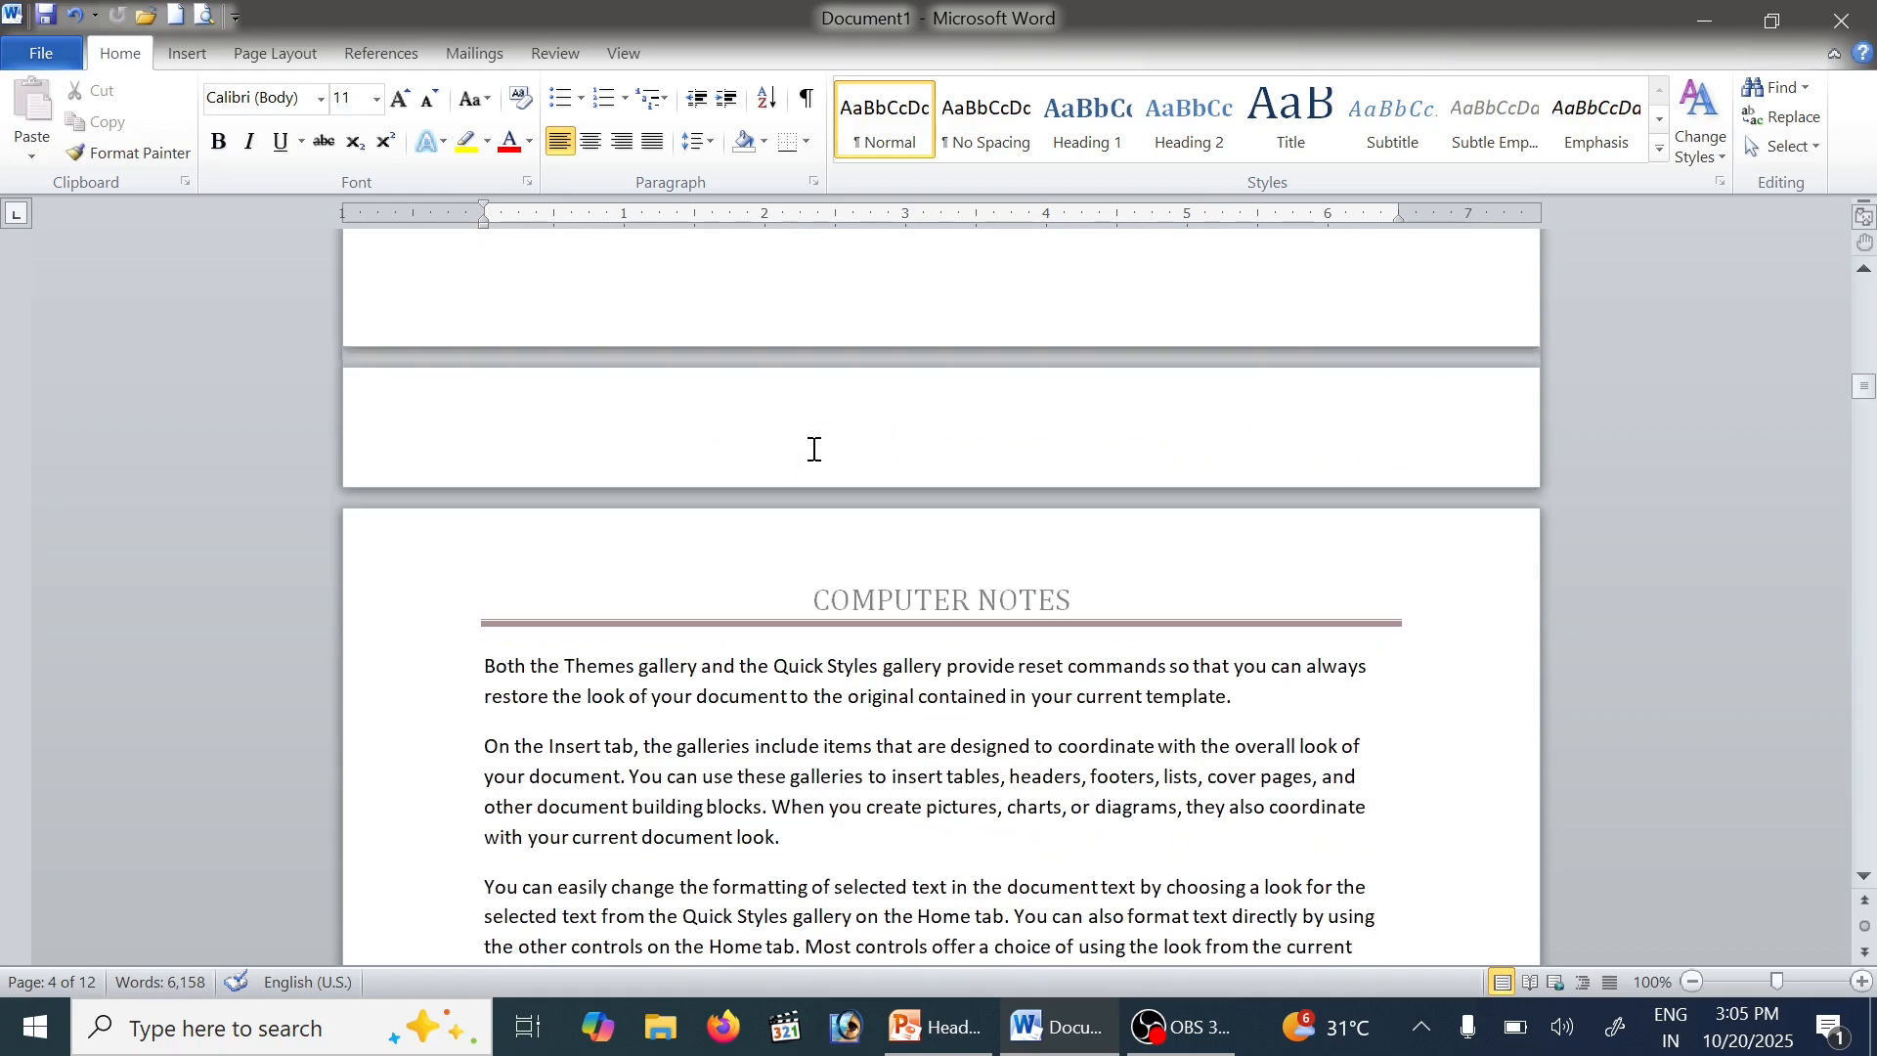
{"action": "scroll", "coordinate": [886, 485], "scroll_direction": "up", "scroll_amount": 15}
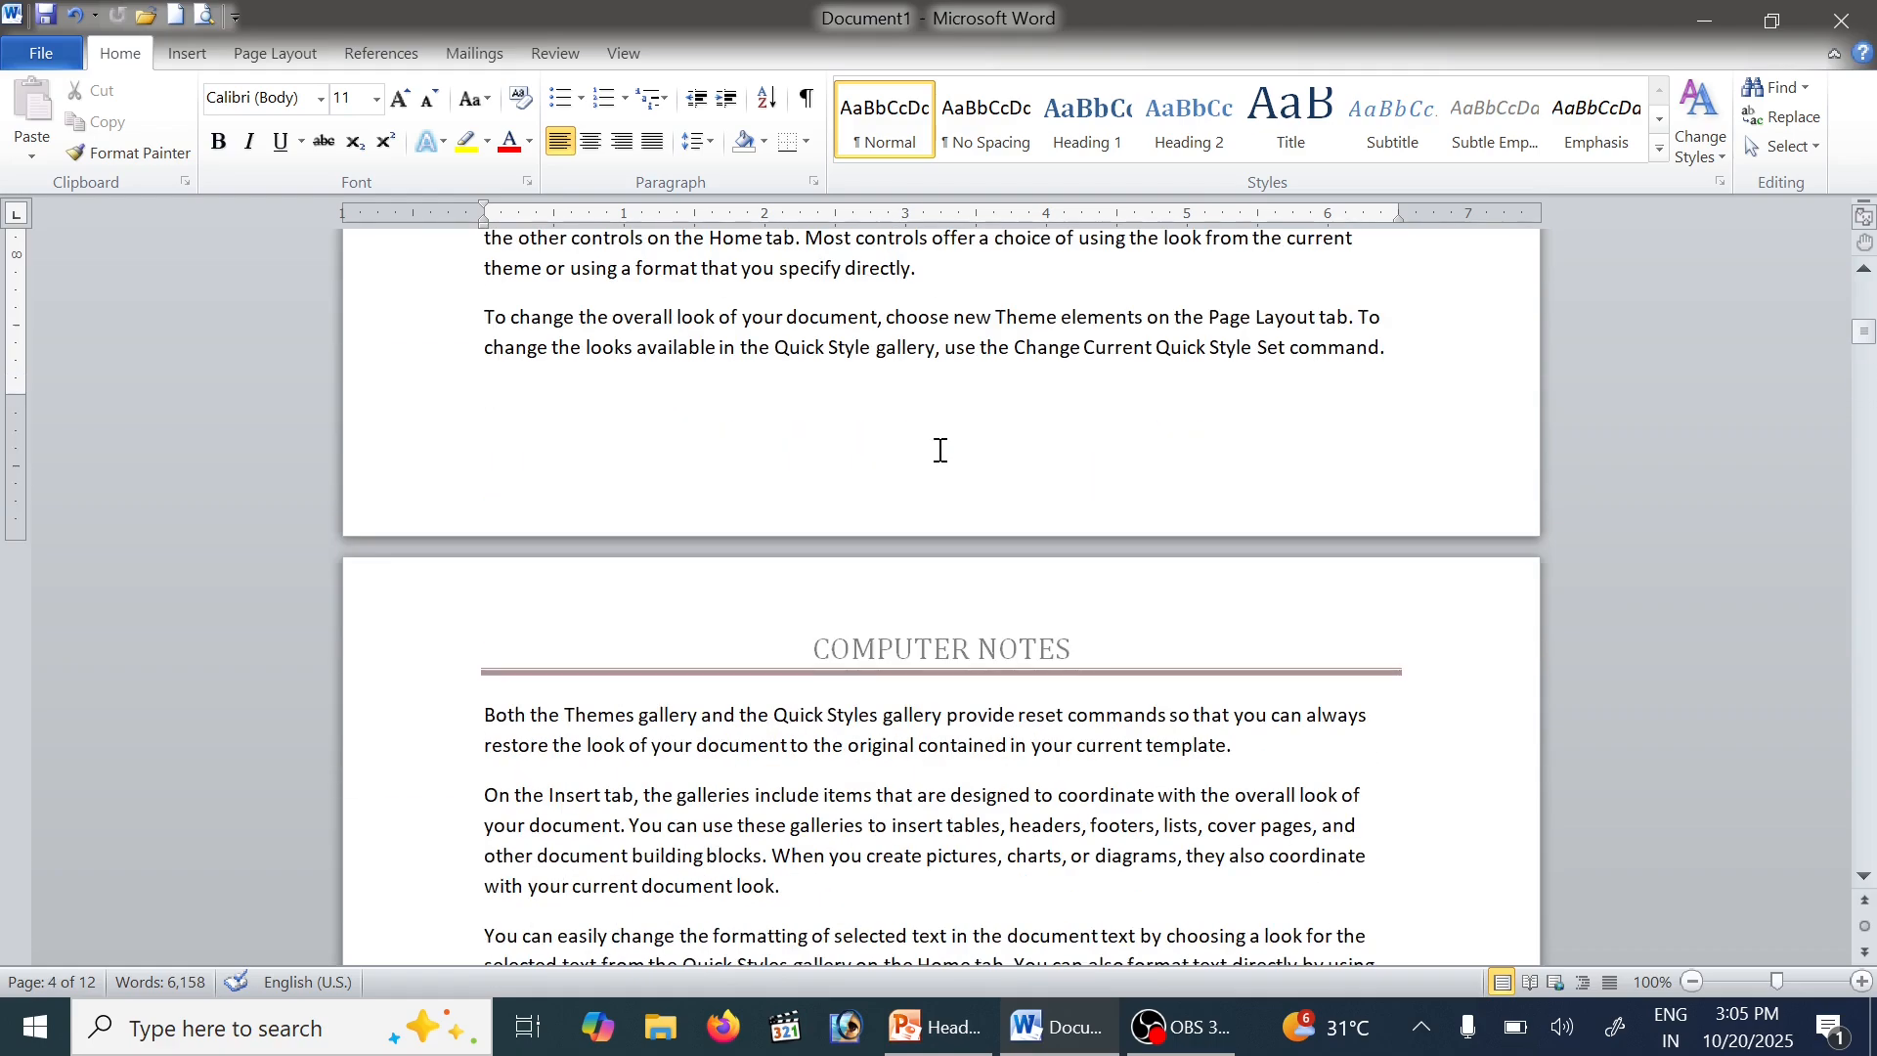
{"action": "scroll", "coordinate": [872, 443], "scroll_direction": "up", "scroll_amount": 5}
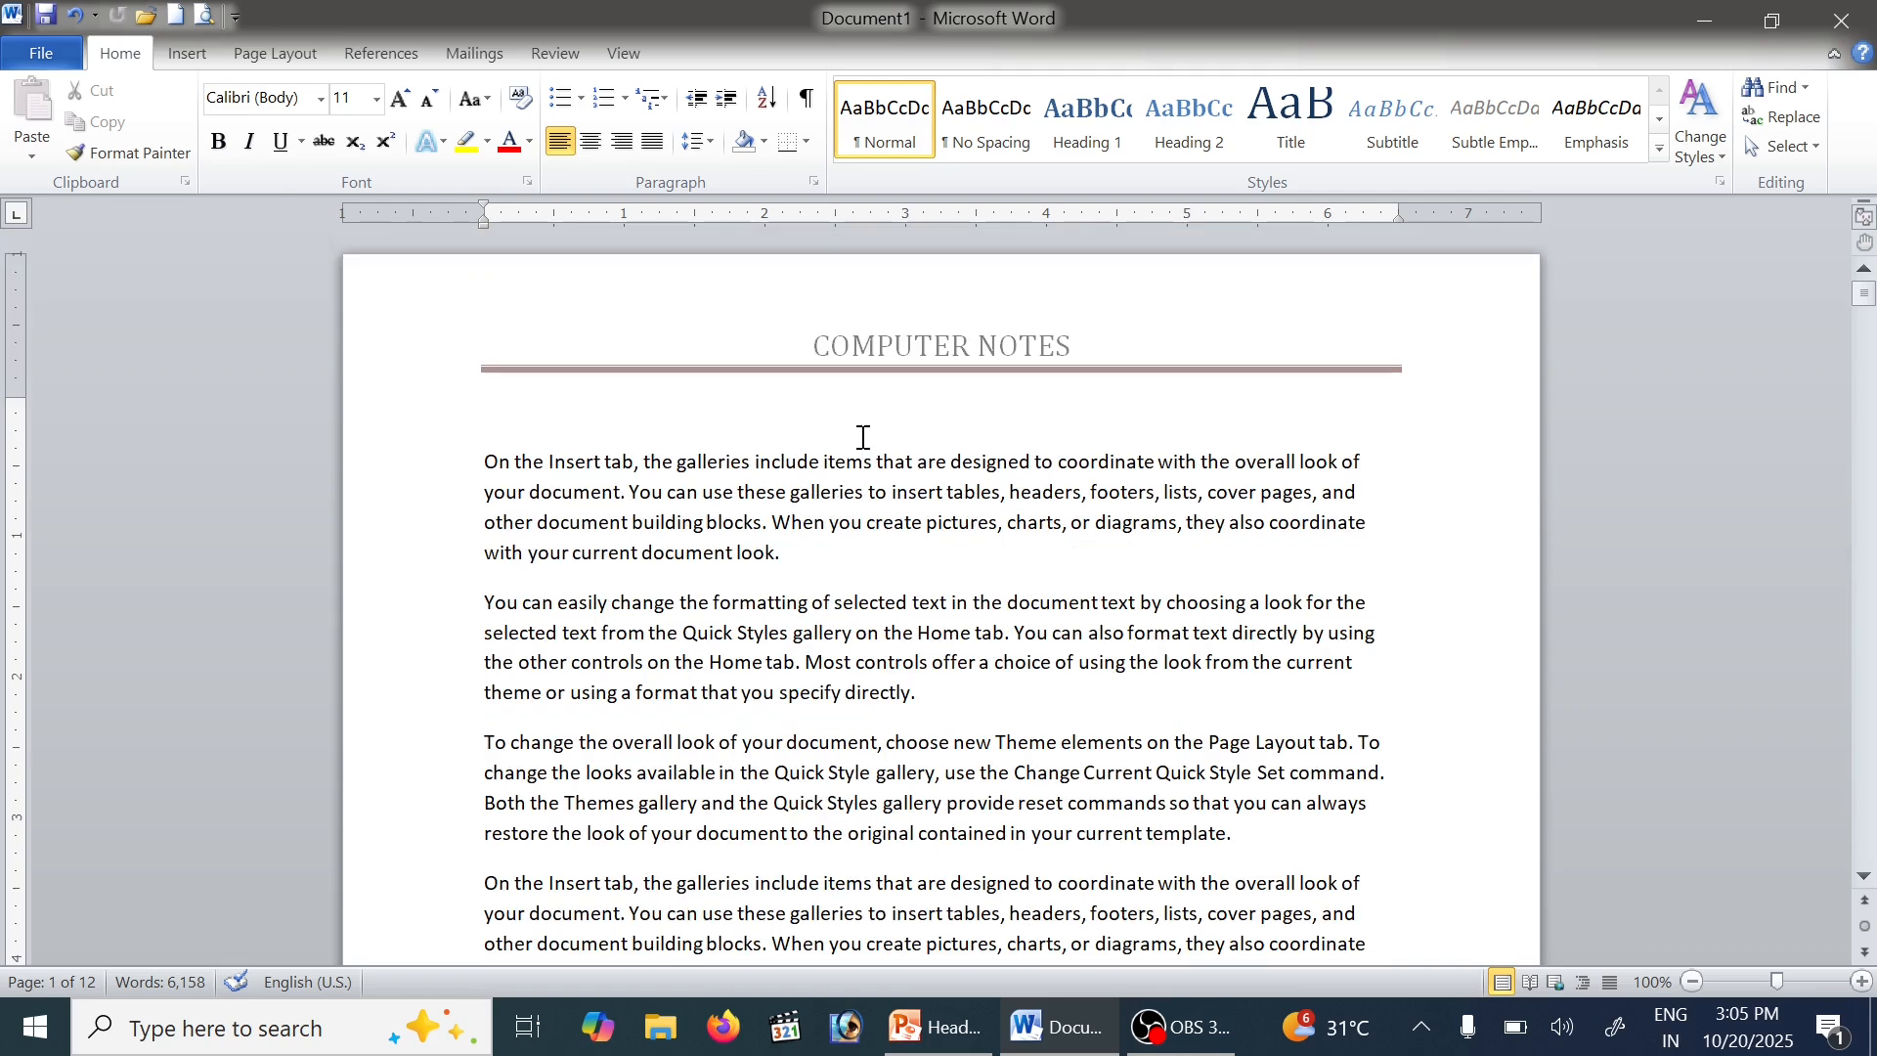
Reopen the header for editing, remove it from the document, and undo the removal
{"action": "double_click", "coordinate": [943, 345]}
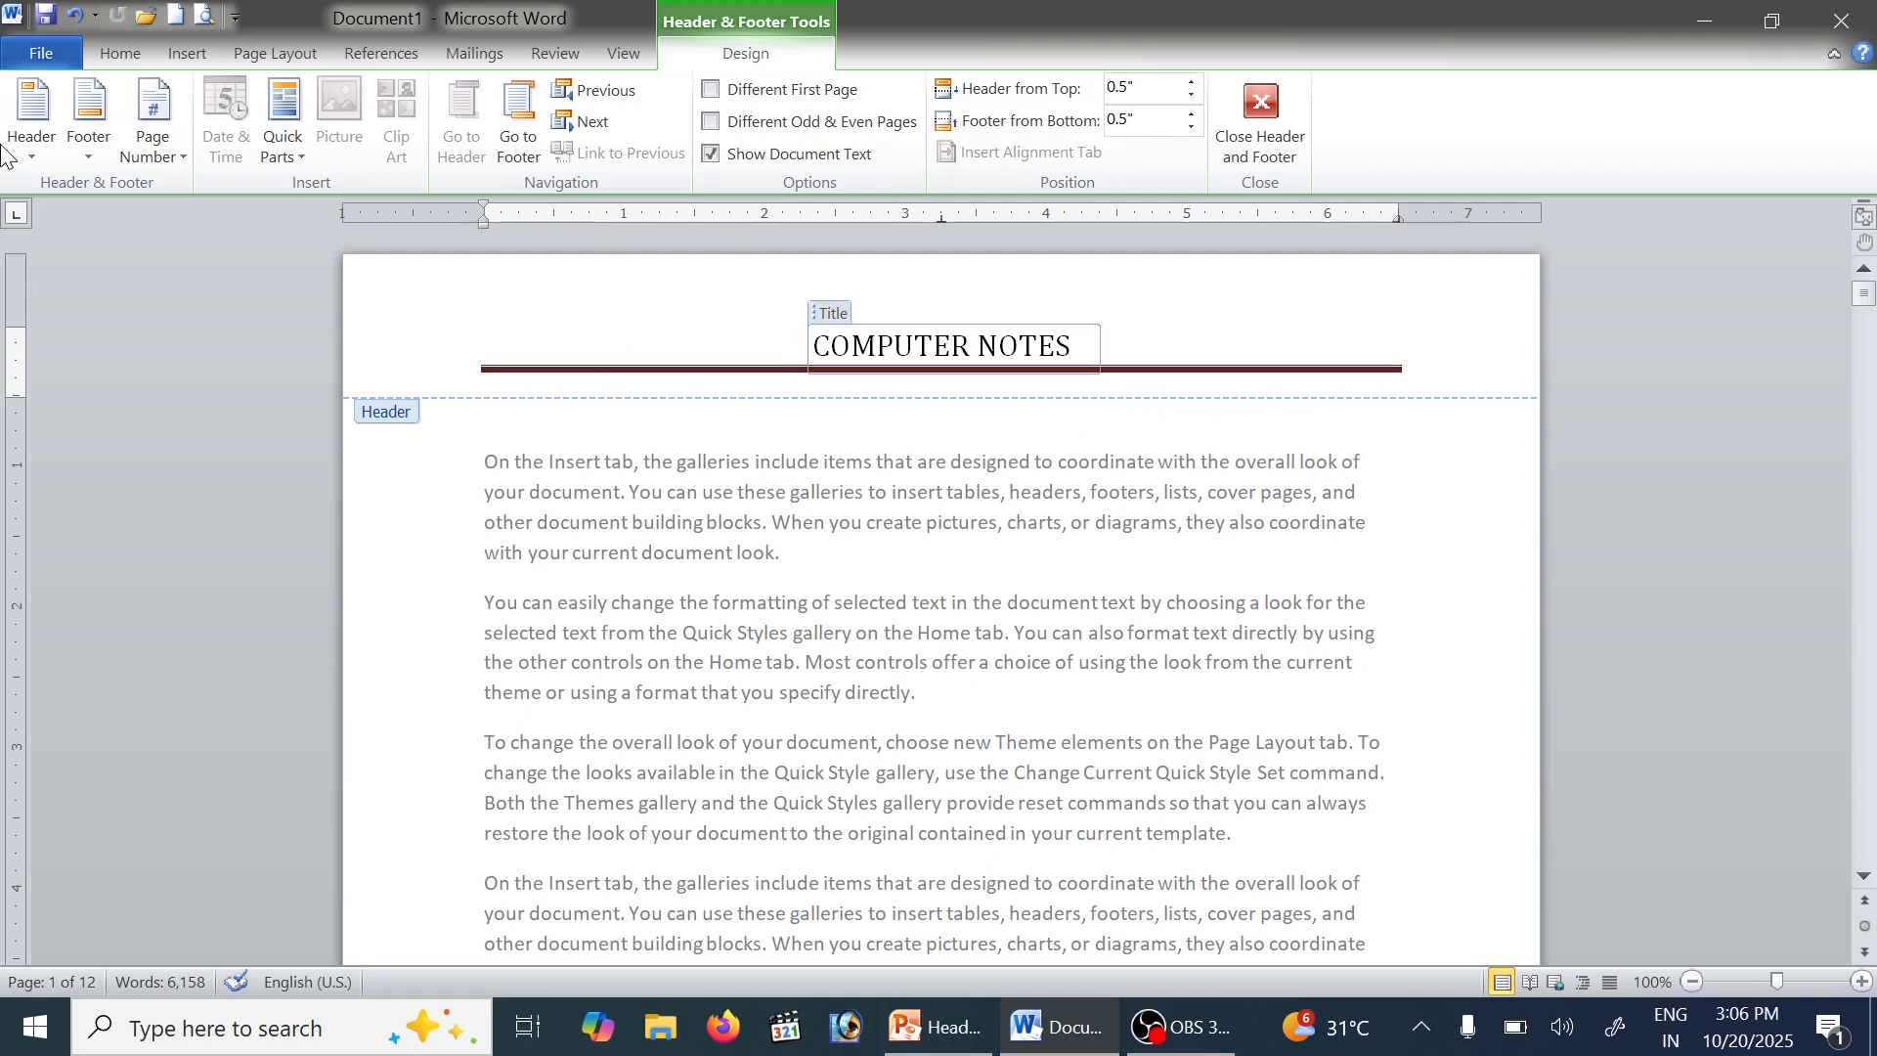
{"action": "left_click", "coordinate": [33, 147]}
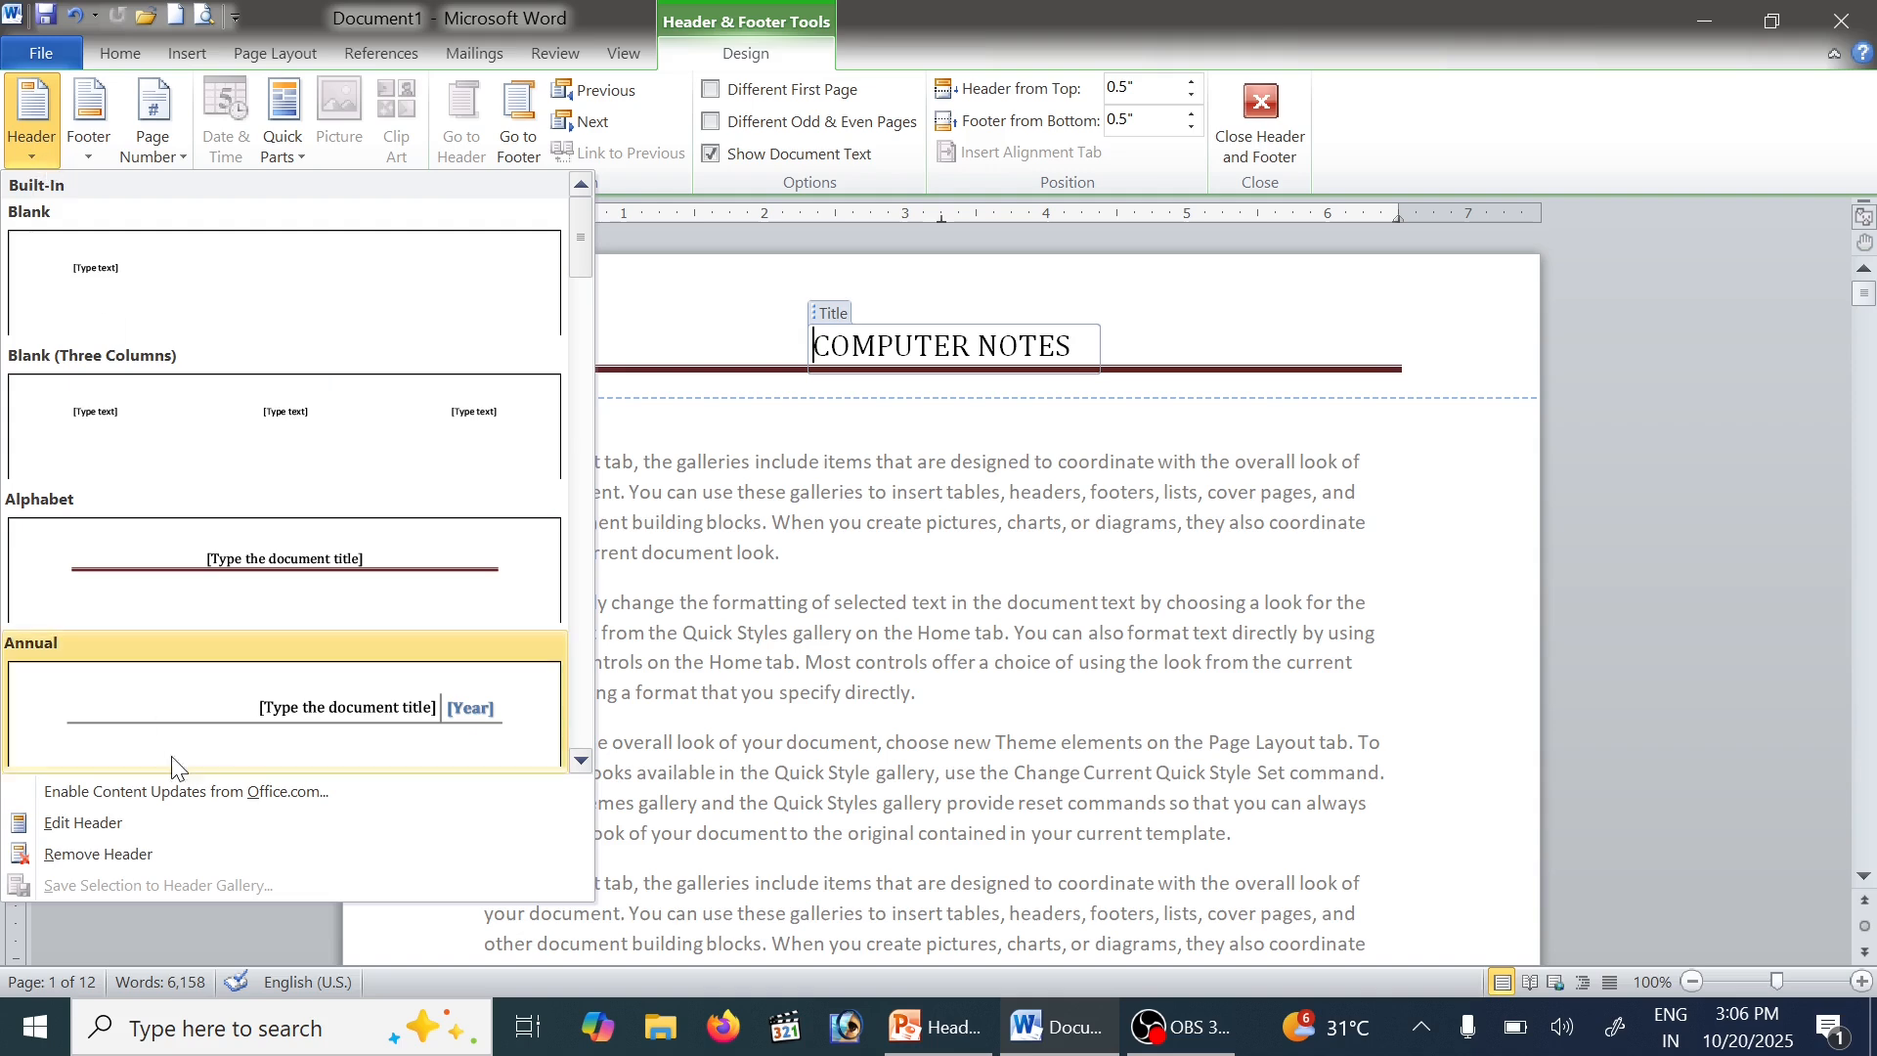
{"action": "left_click", "coordinate": [172, 819]}
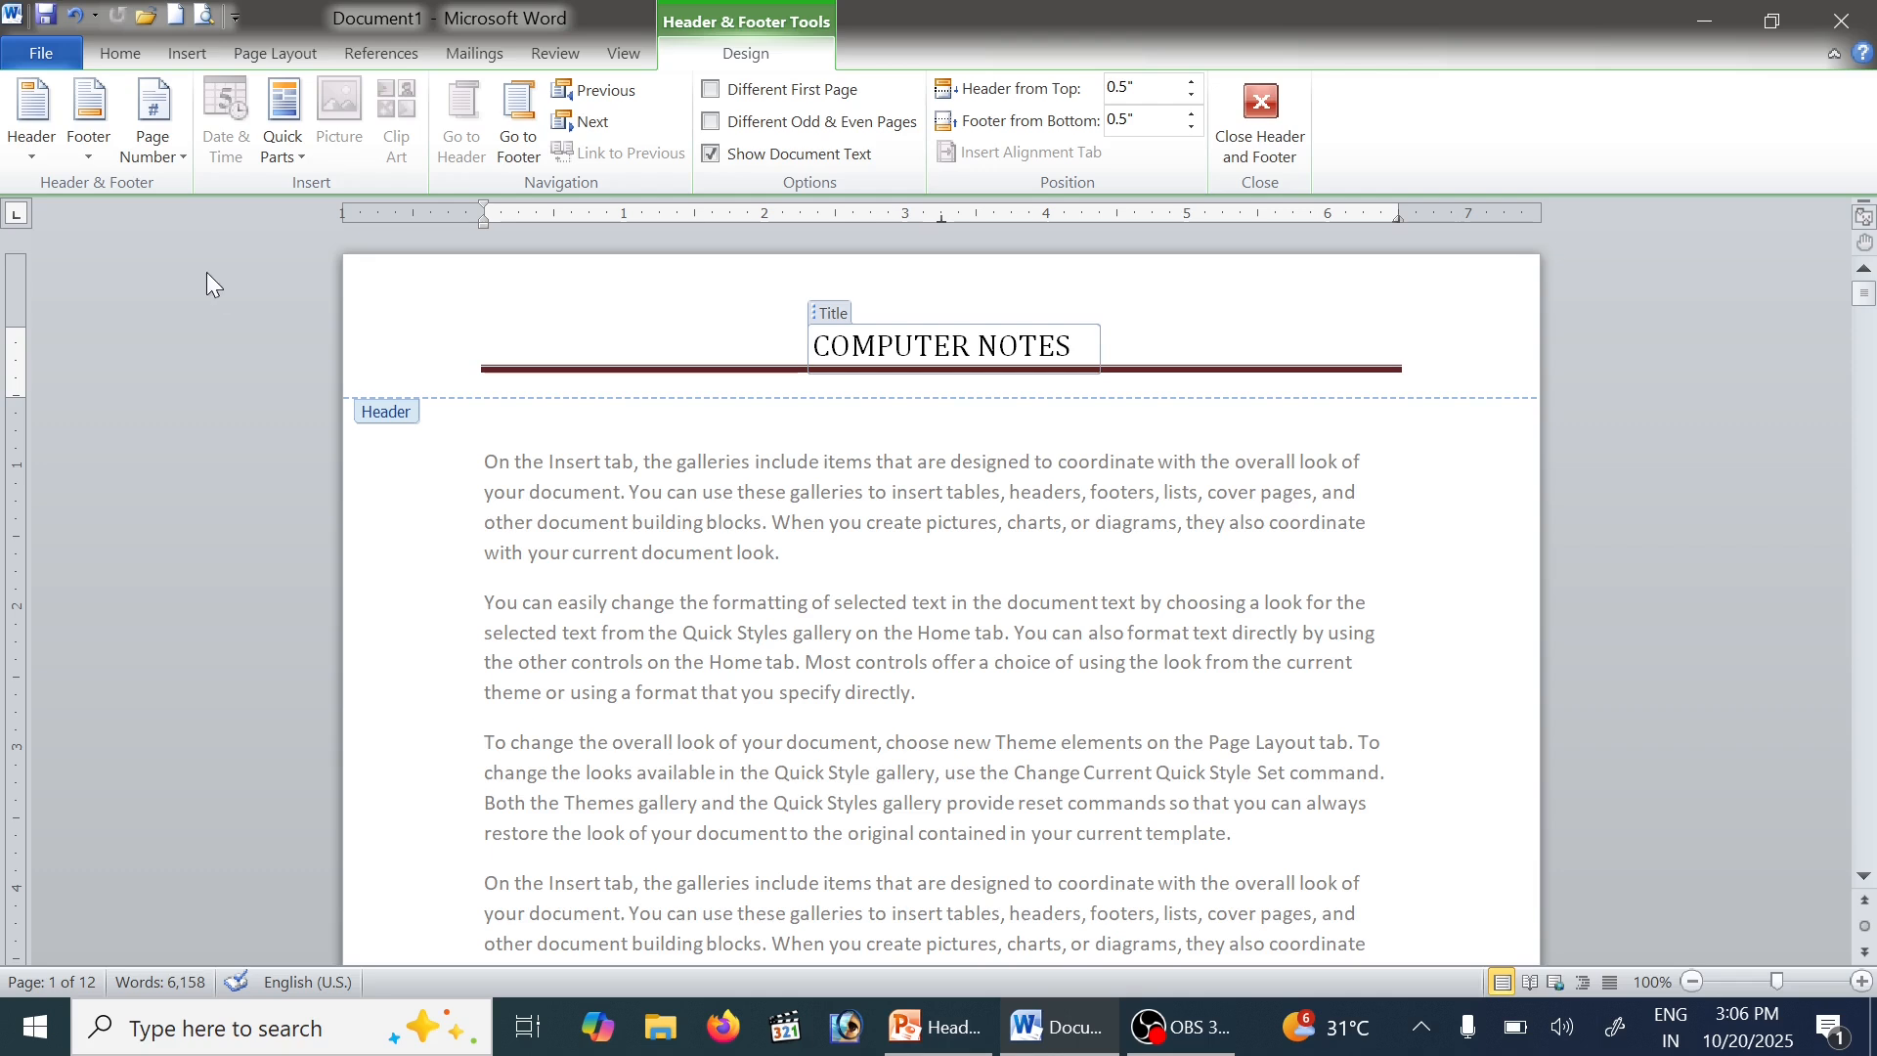
{"action": "left_click", "coordinate": [26, 156]}
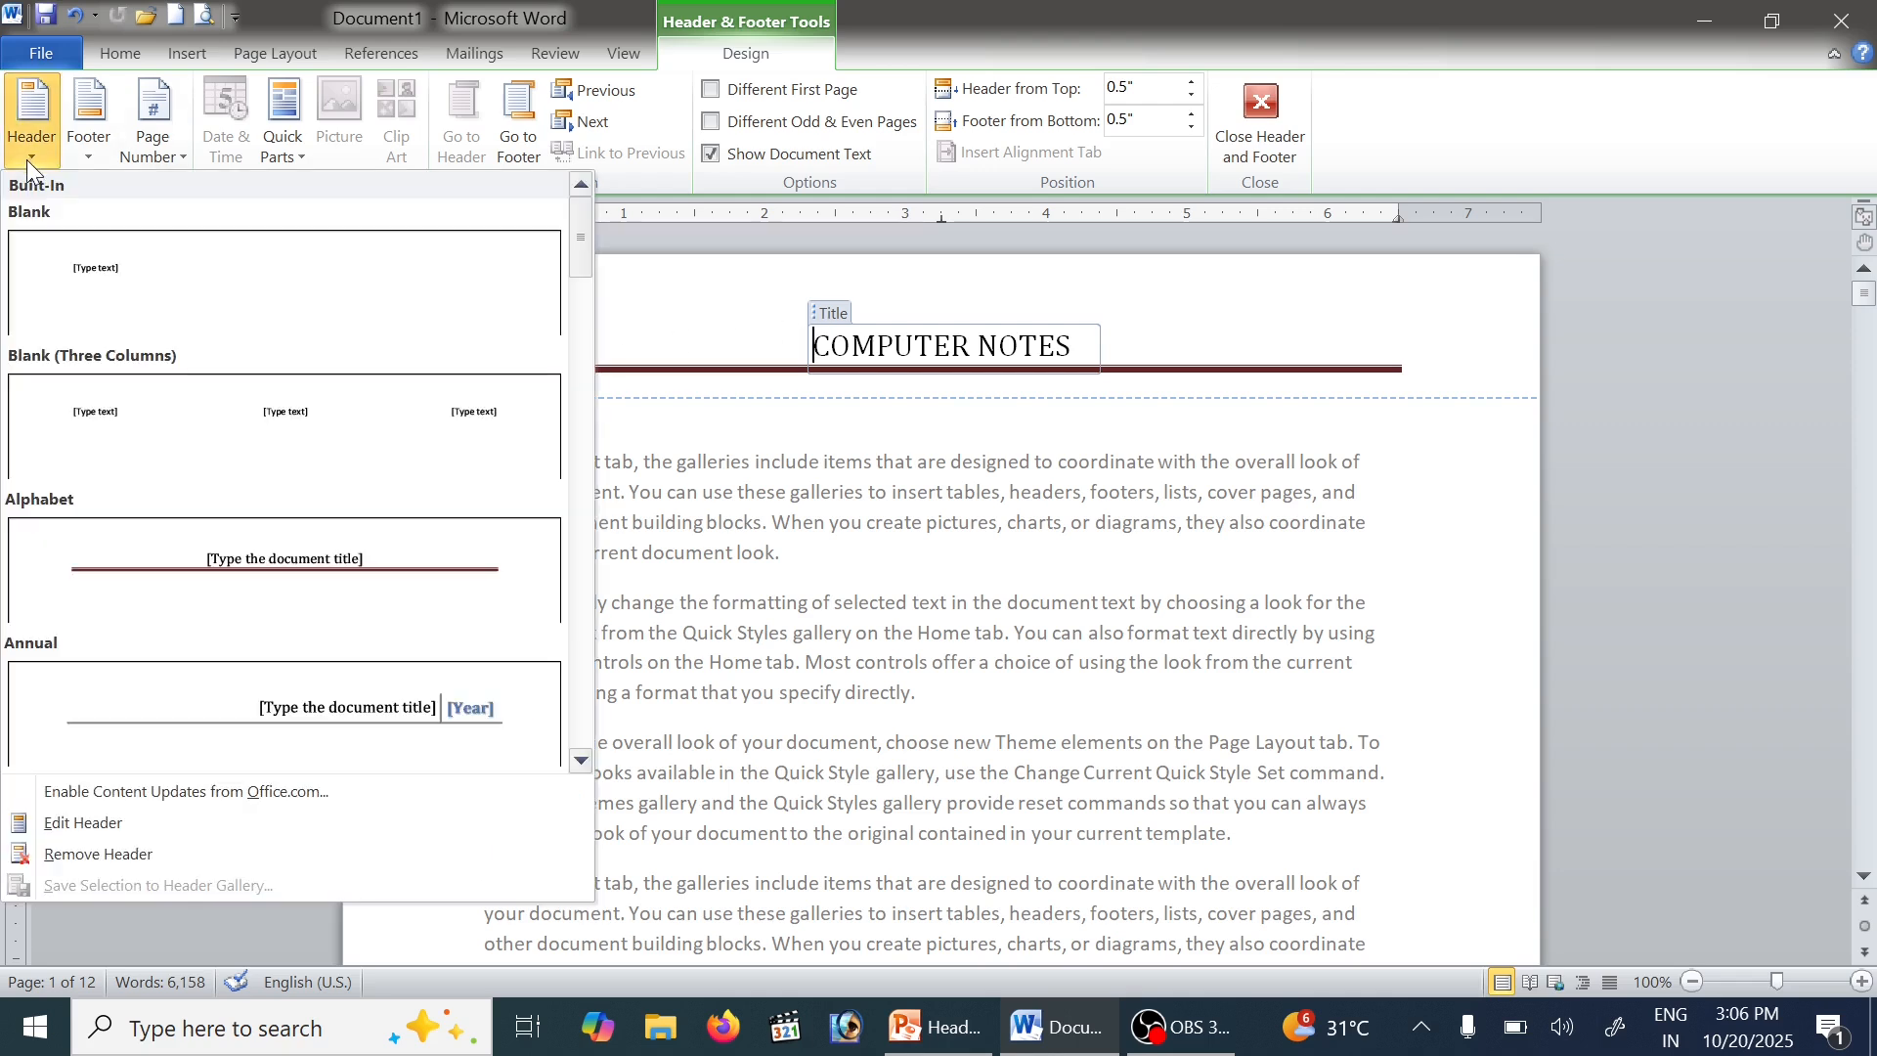
{"action": "left_click", "coordinate": [208, 849]}
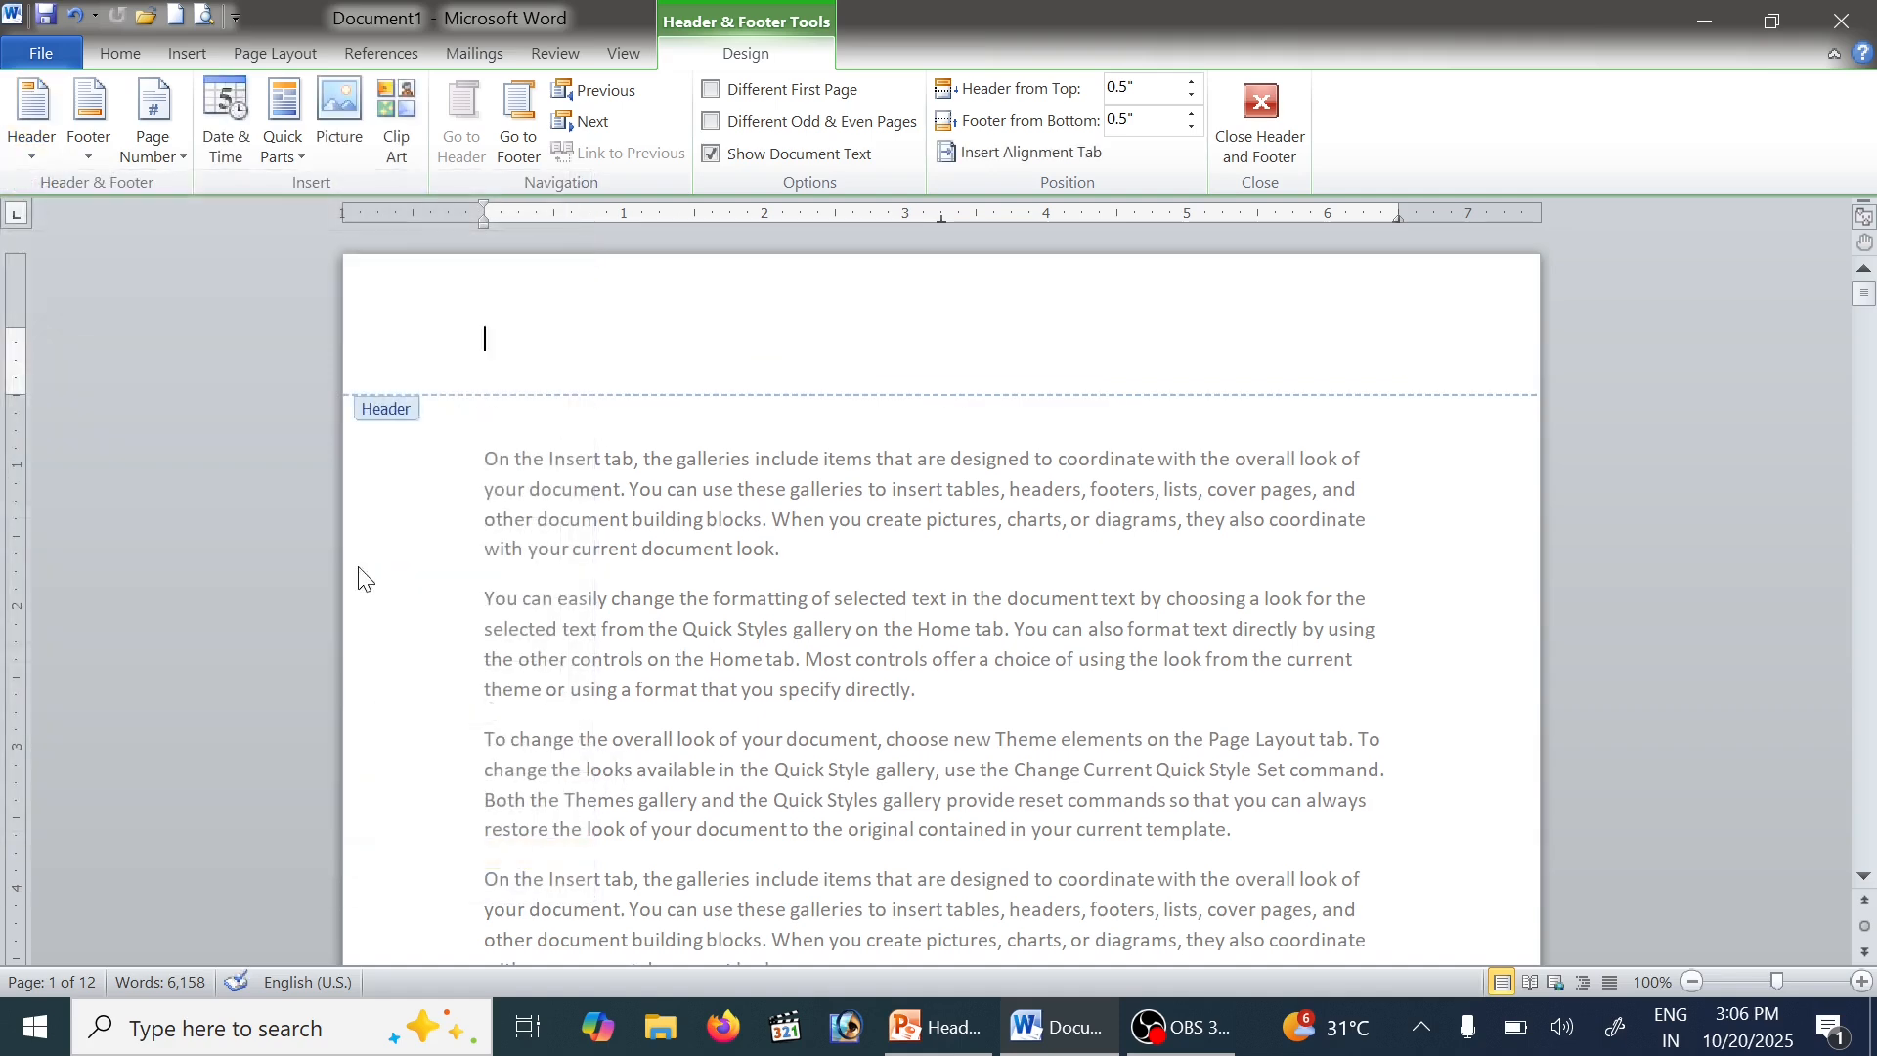
{"action": "key", "text": "ctrl+z"}
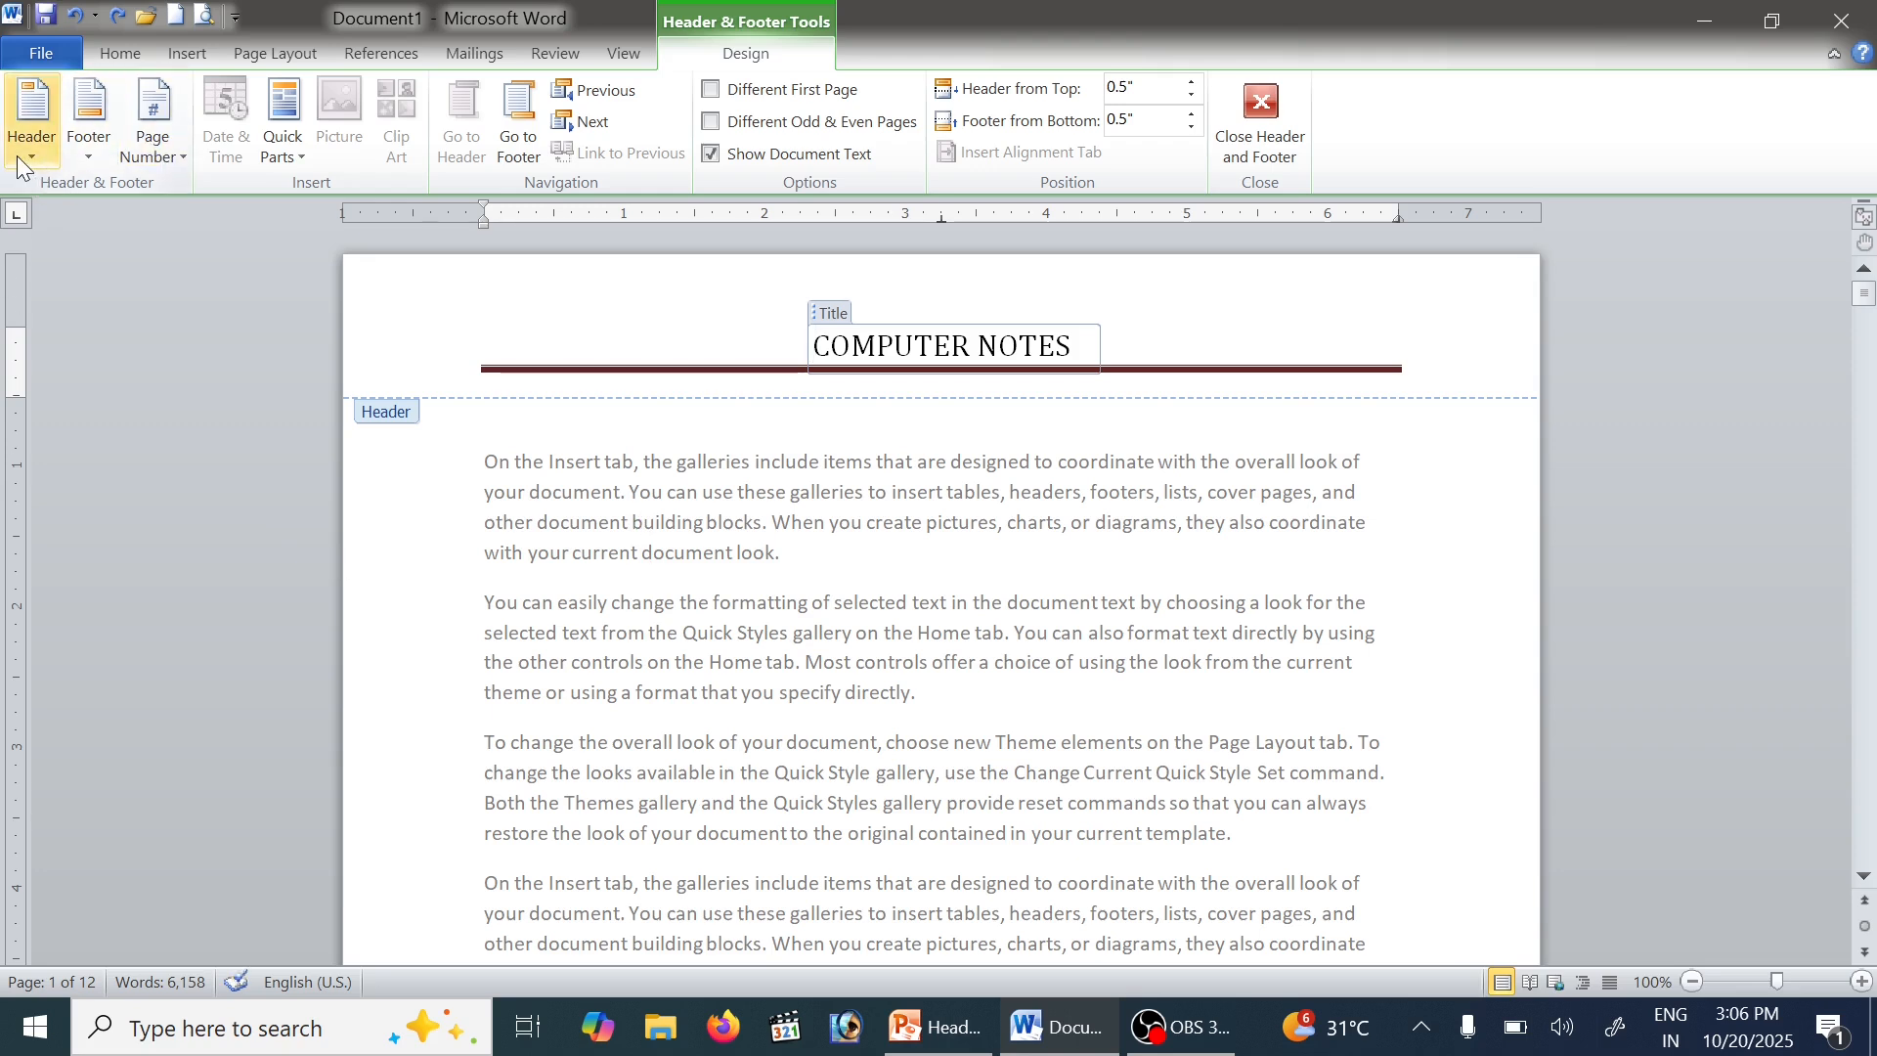
Apply the built-in Alphabet footer design to the document and leave footer editing
{"action": "left_click", "coordinate": [96, 159]}
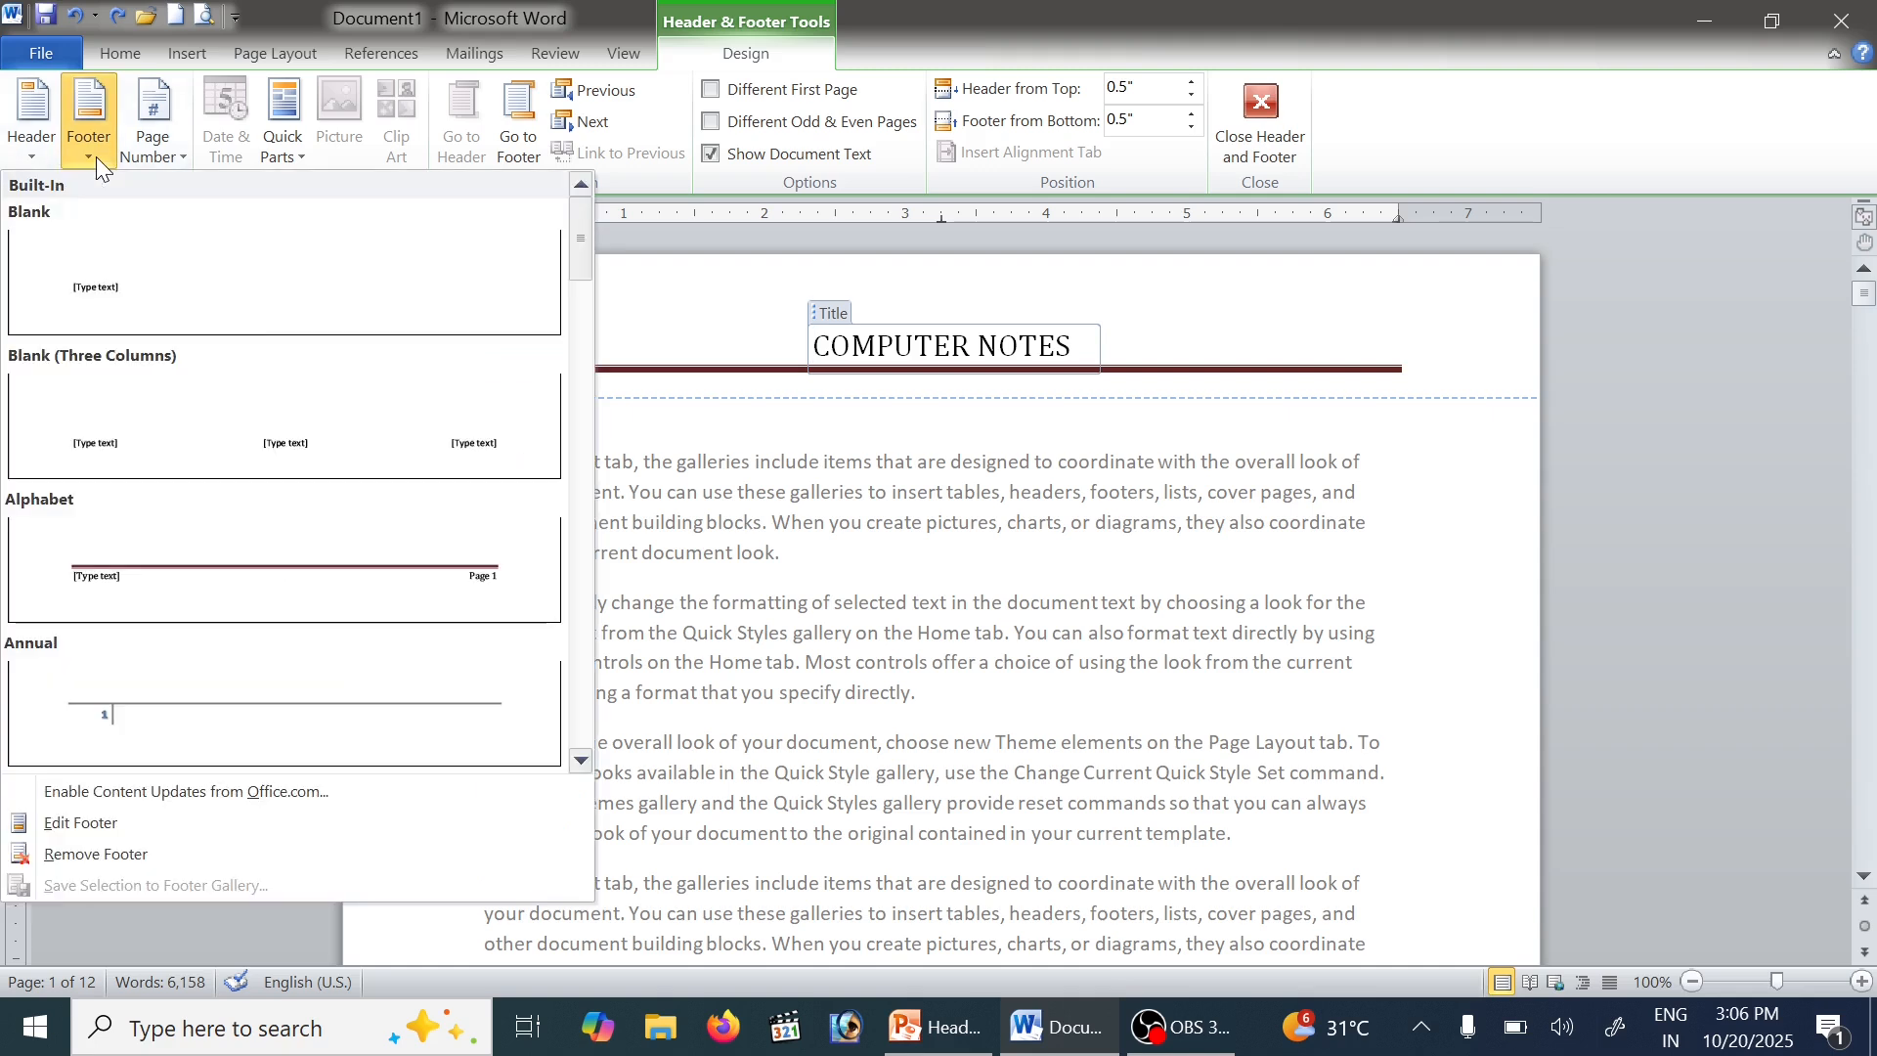
{"action": "left_click", "coordinate": [479, 583]}
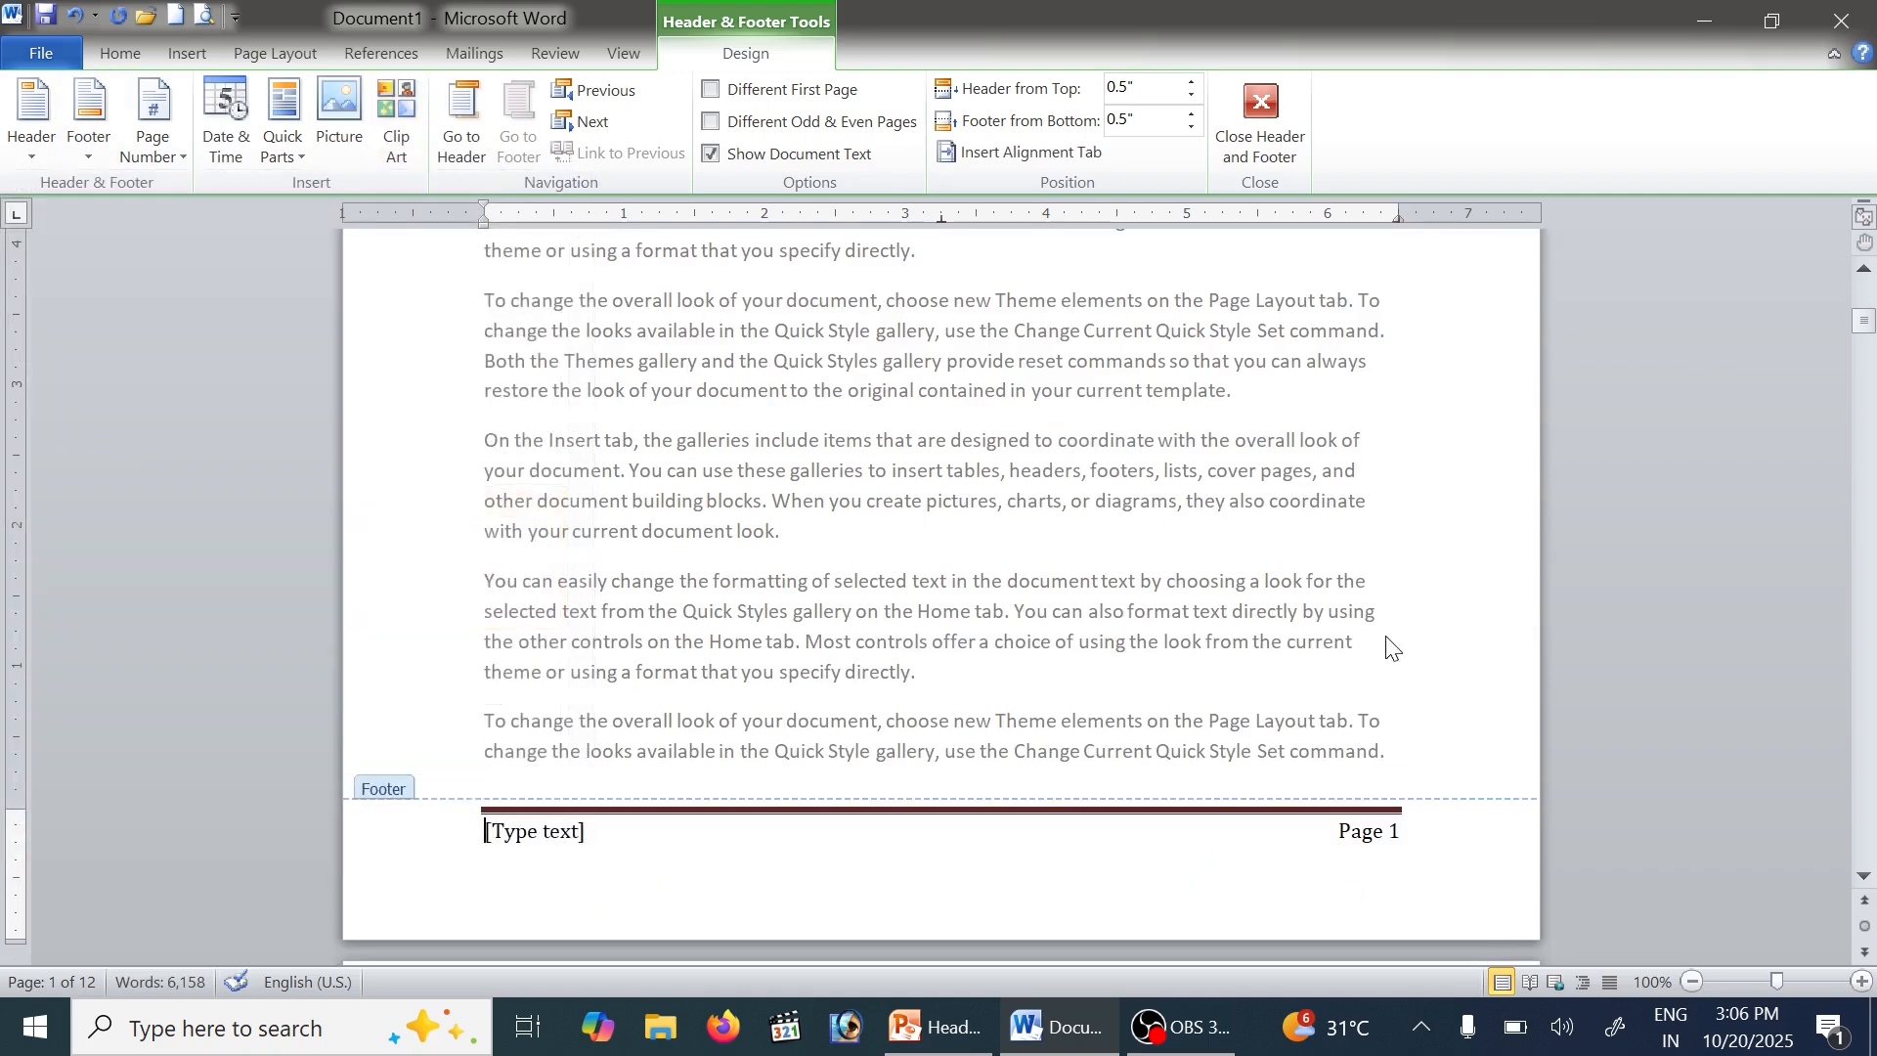
{"action": "double_click", "coordinate": [961, 653]}
{"action": "scroll", "coordinate": [955, 649], "scroll_direction": "down", "scroll_amount": 3}
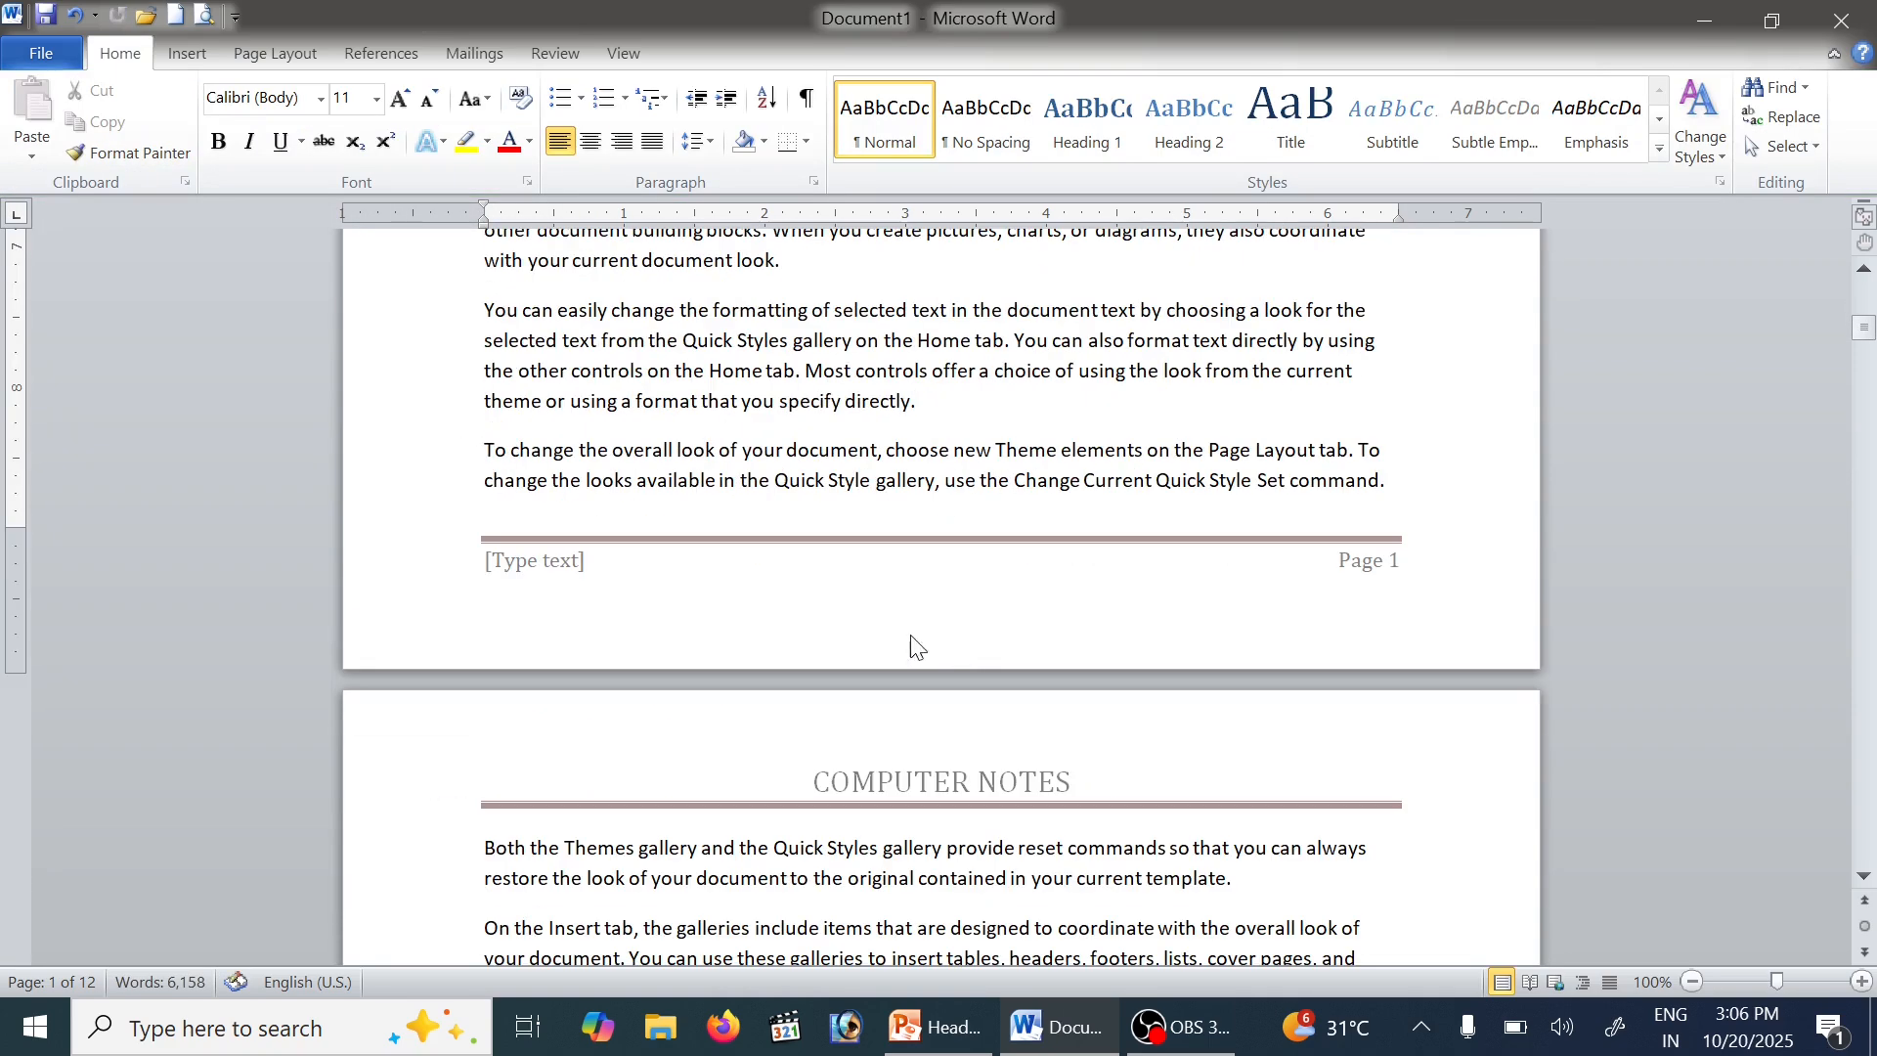
Reopen the footer on the first page and replace its placeholder text with "Abc section"
{"action": "double_click", "coordinate": [504, 579]}
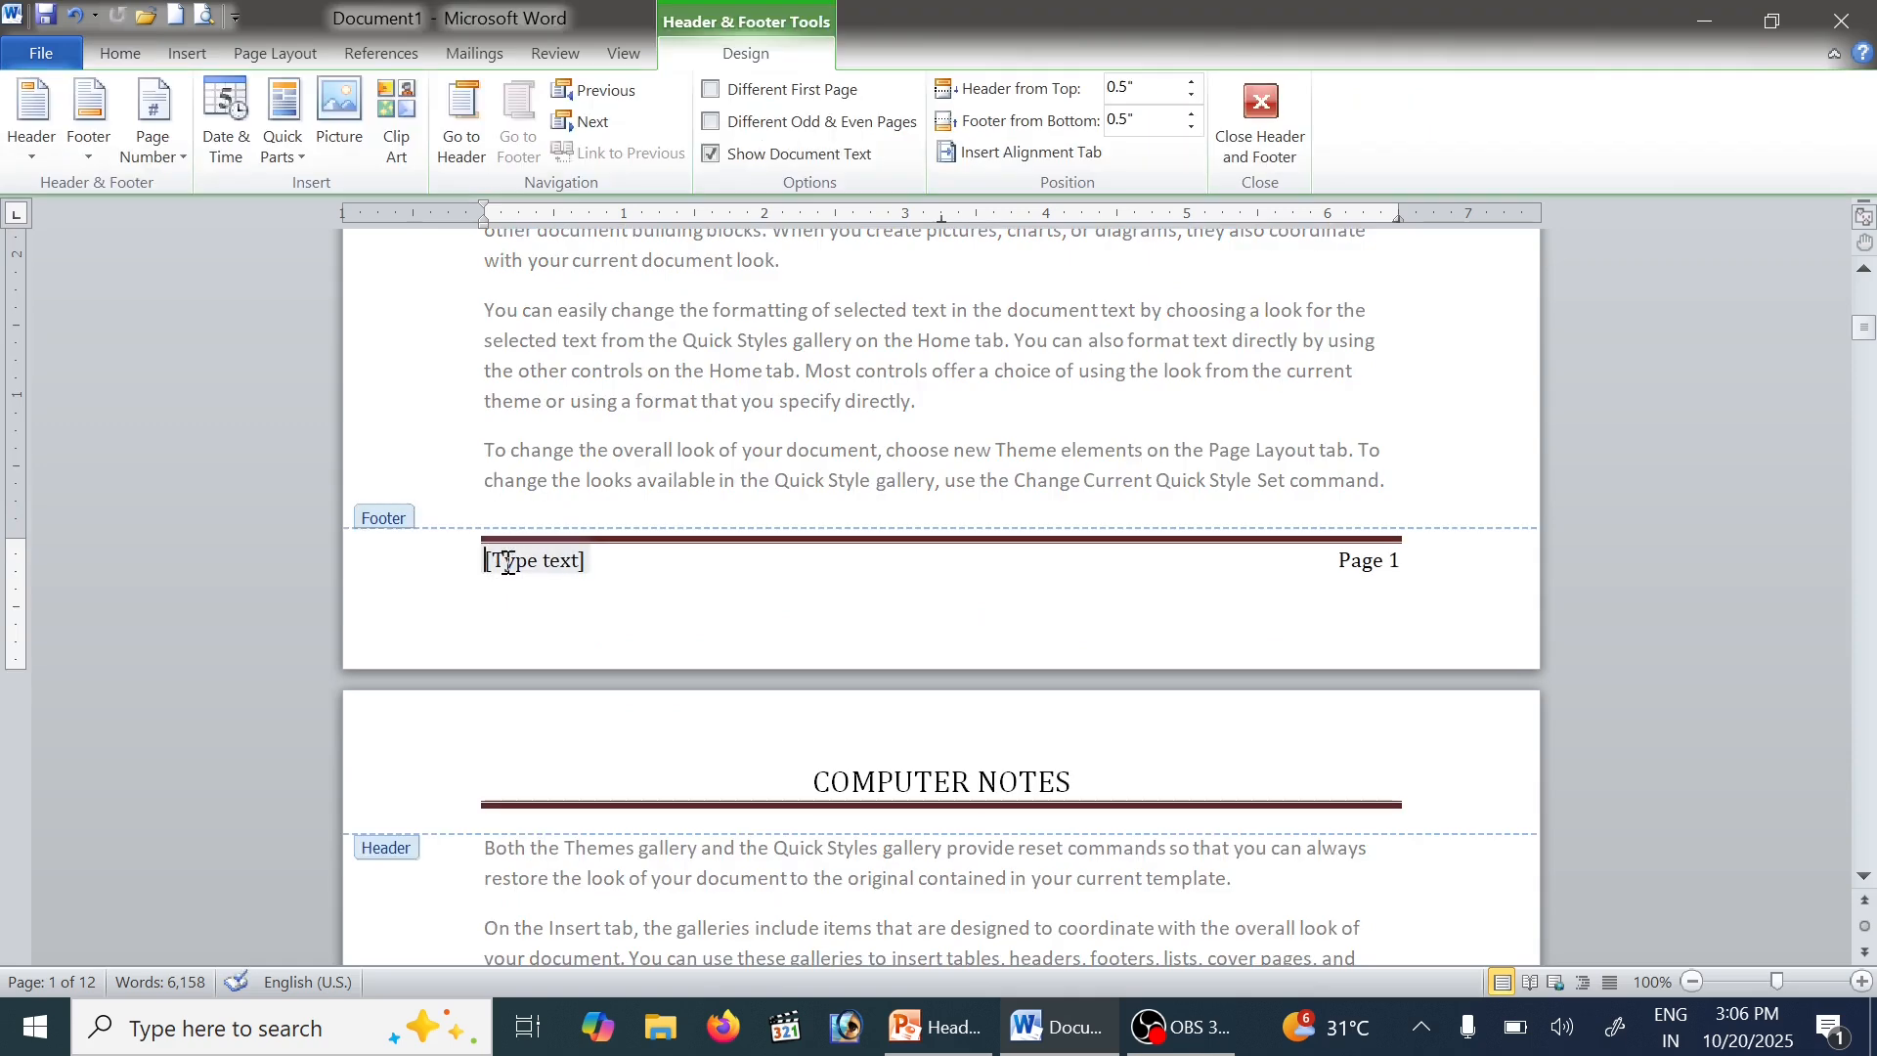
{"action": "left_click_drag", "start_coordinate": [491, 562], "coordinate": [566, 574]}
{"action": "left_click", "coordinate": [556, 566]}
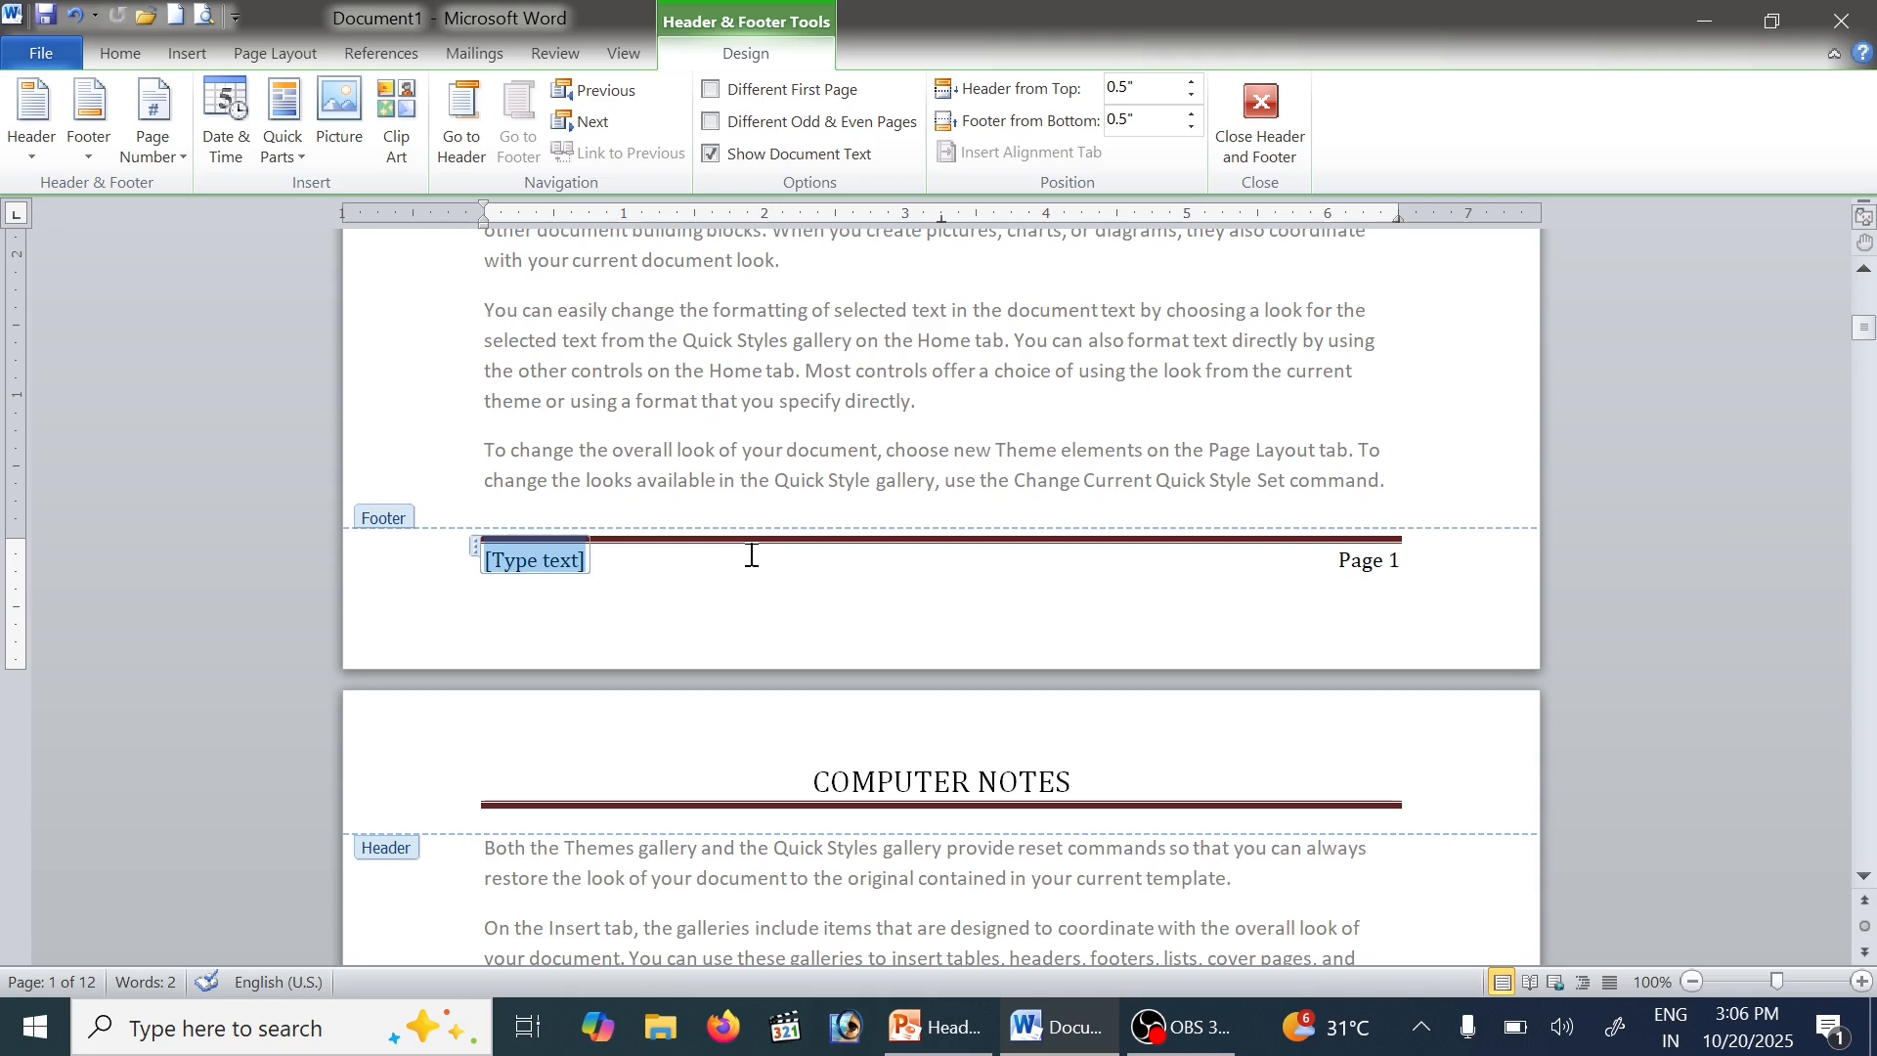
{"action": "type", "text": "ab"}
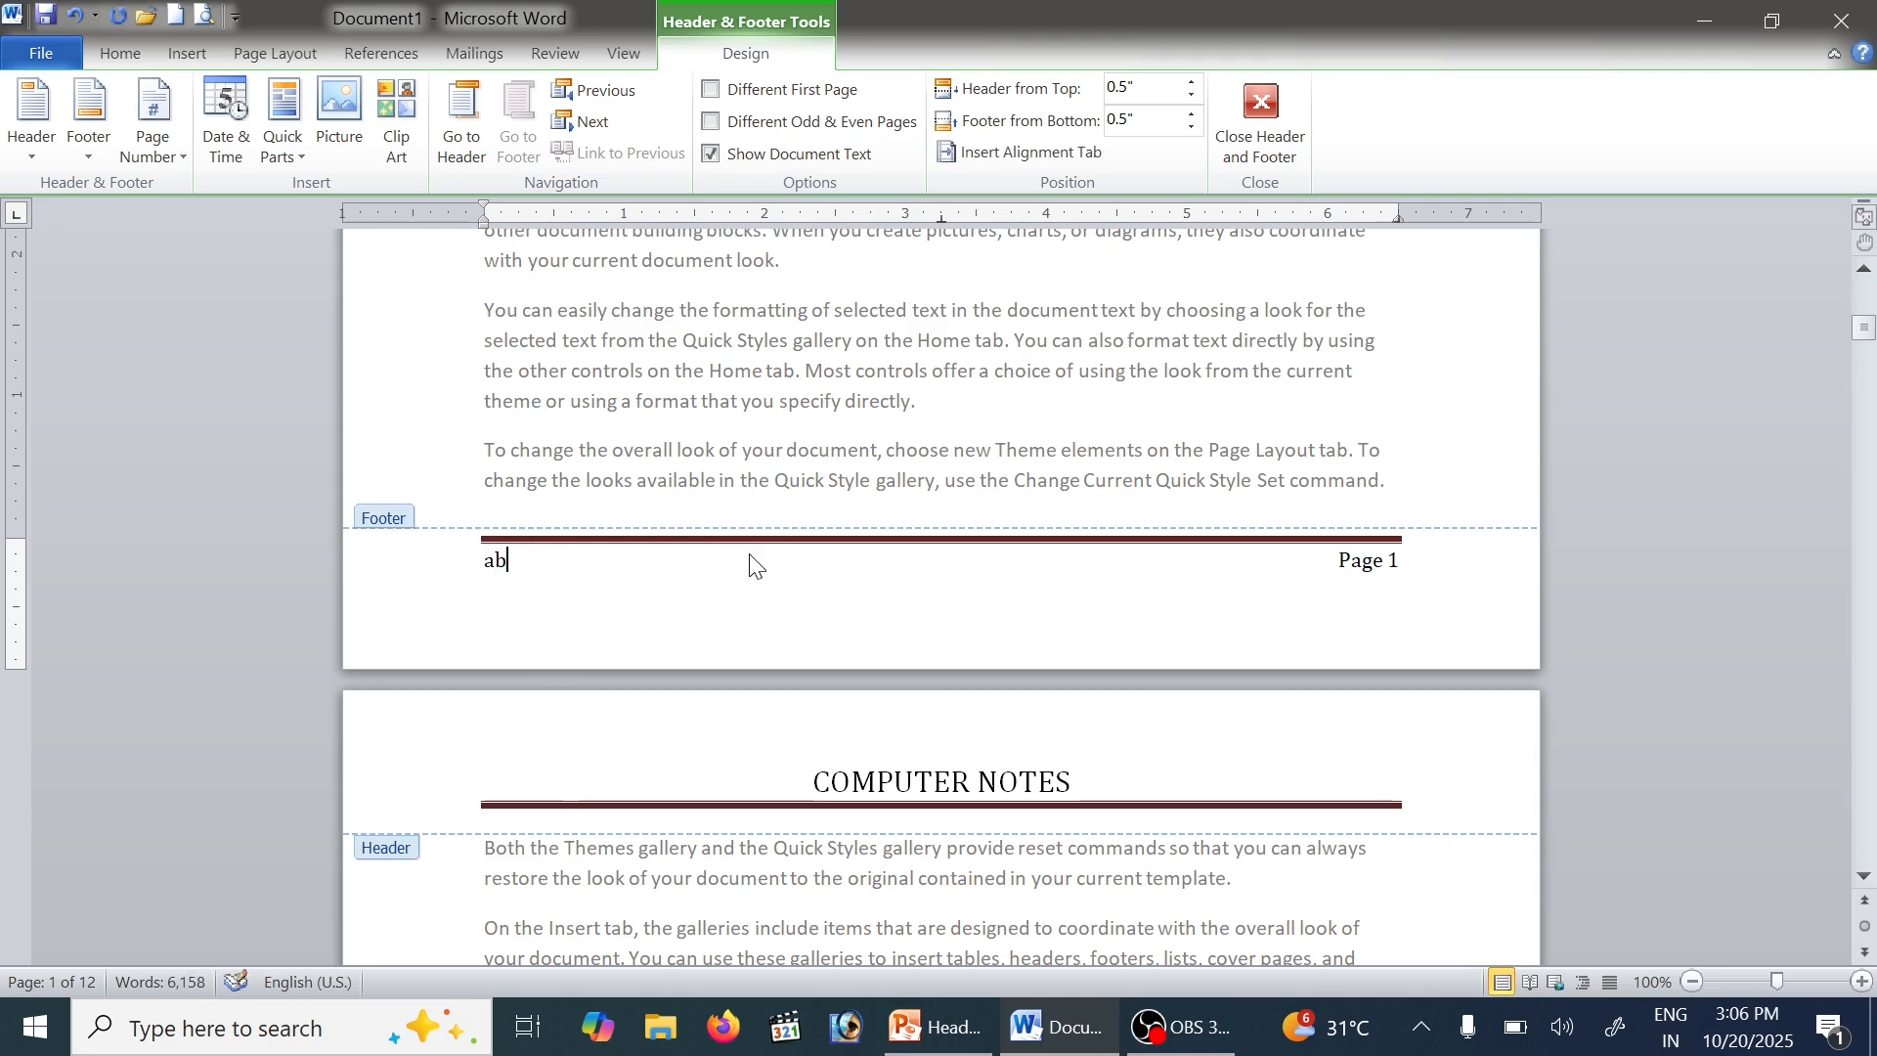
{"action": "type", "text": "c section"}
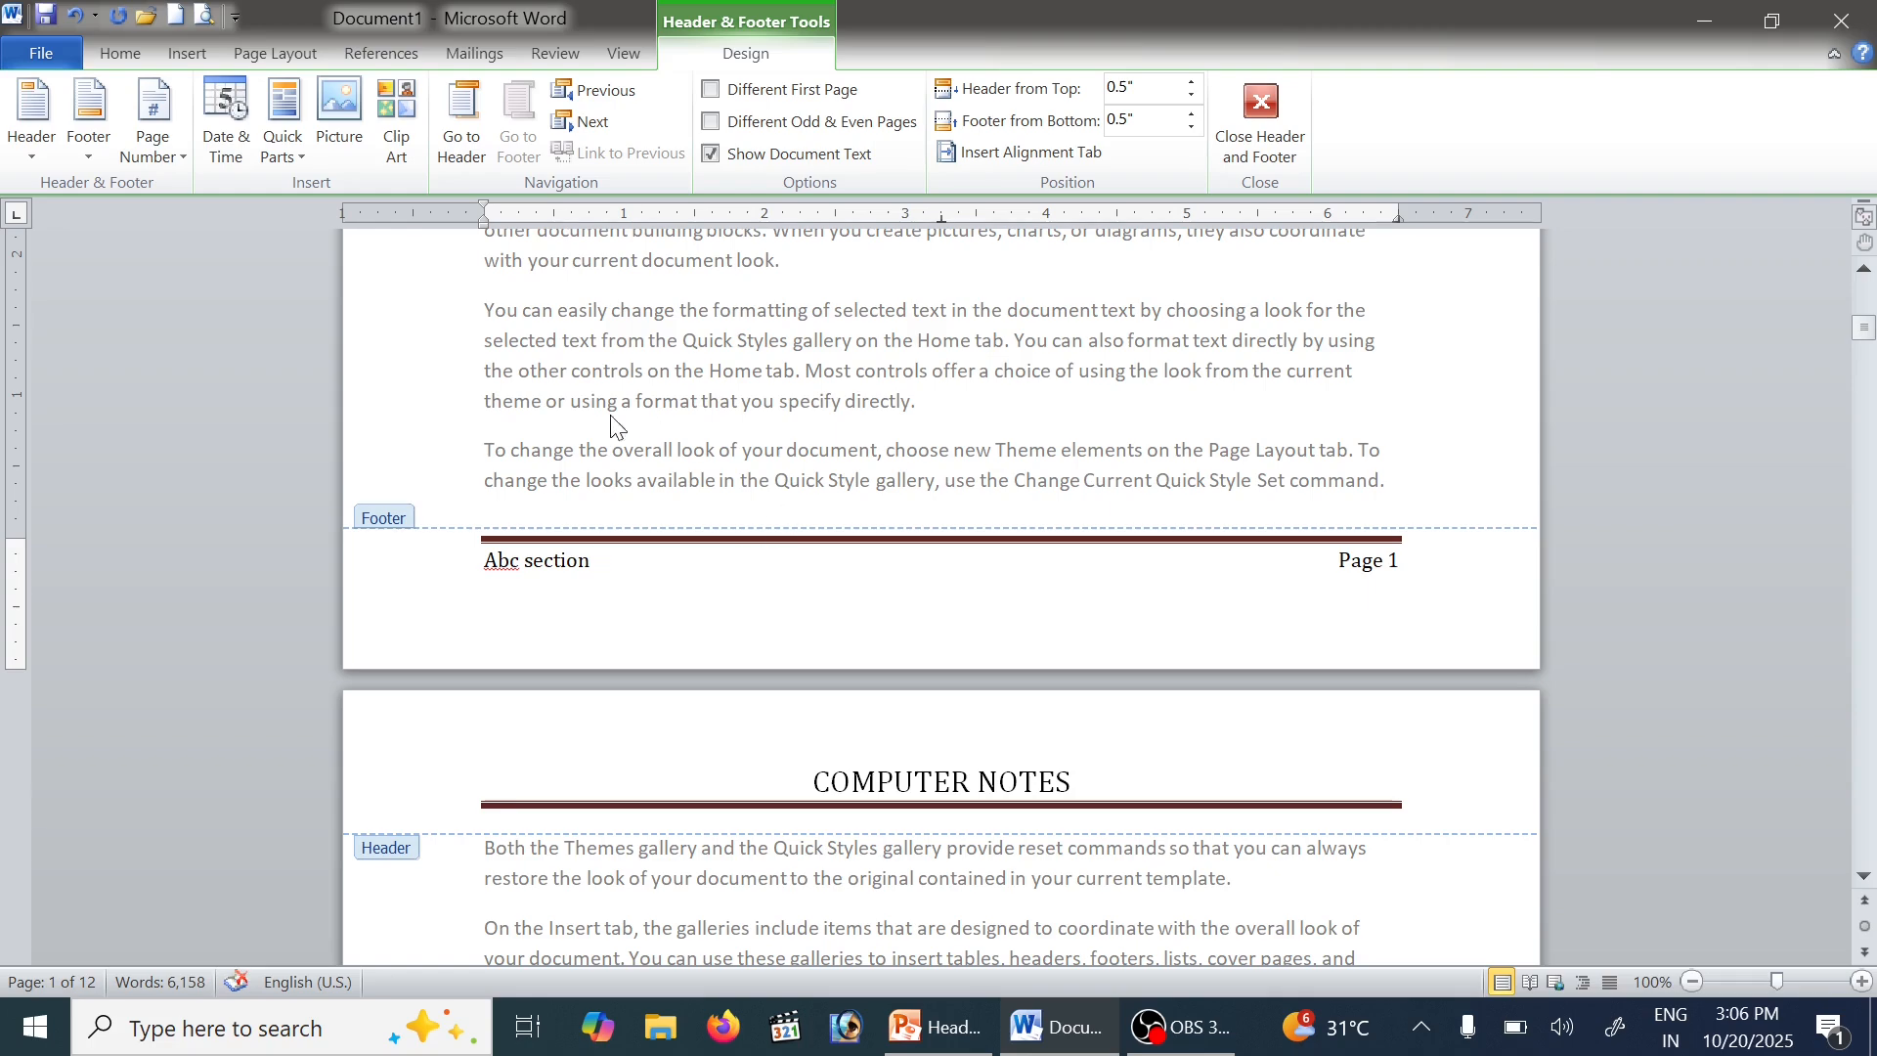
Leave footer editing and examine the headers and footers across the first pages, returning to the start of the document
{"action": "double_click", "coordinate": [1049, 320]}
{"action": "scroll", "coordinate": [913, 486], "scroll_direction": "up", "scroll_amount": 10}
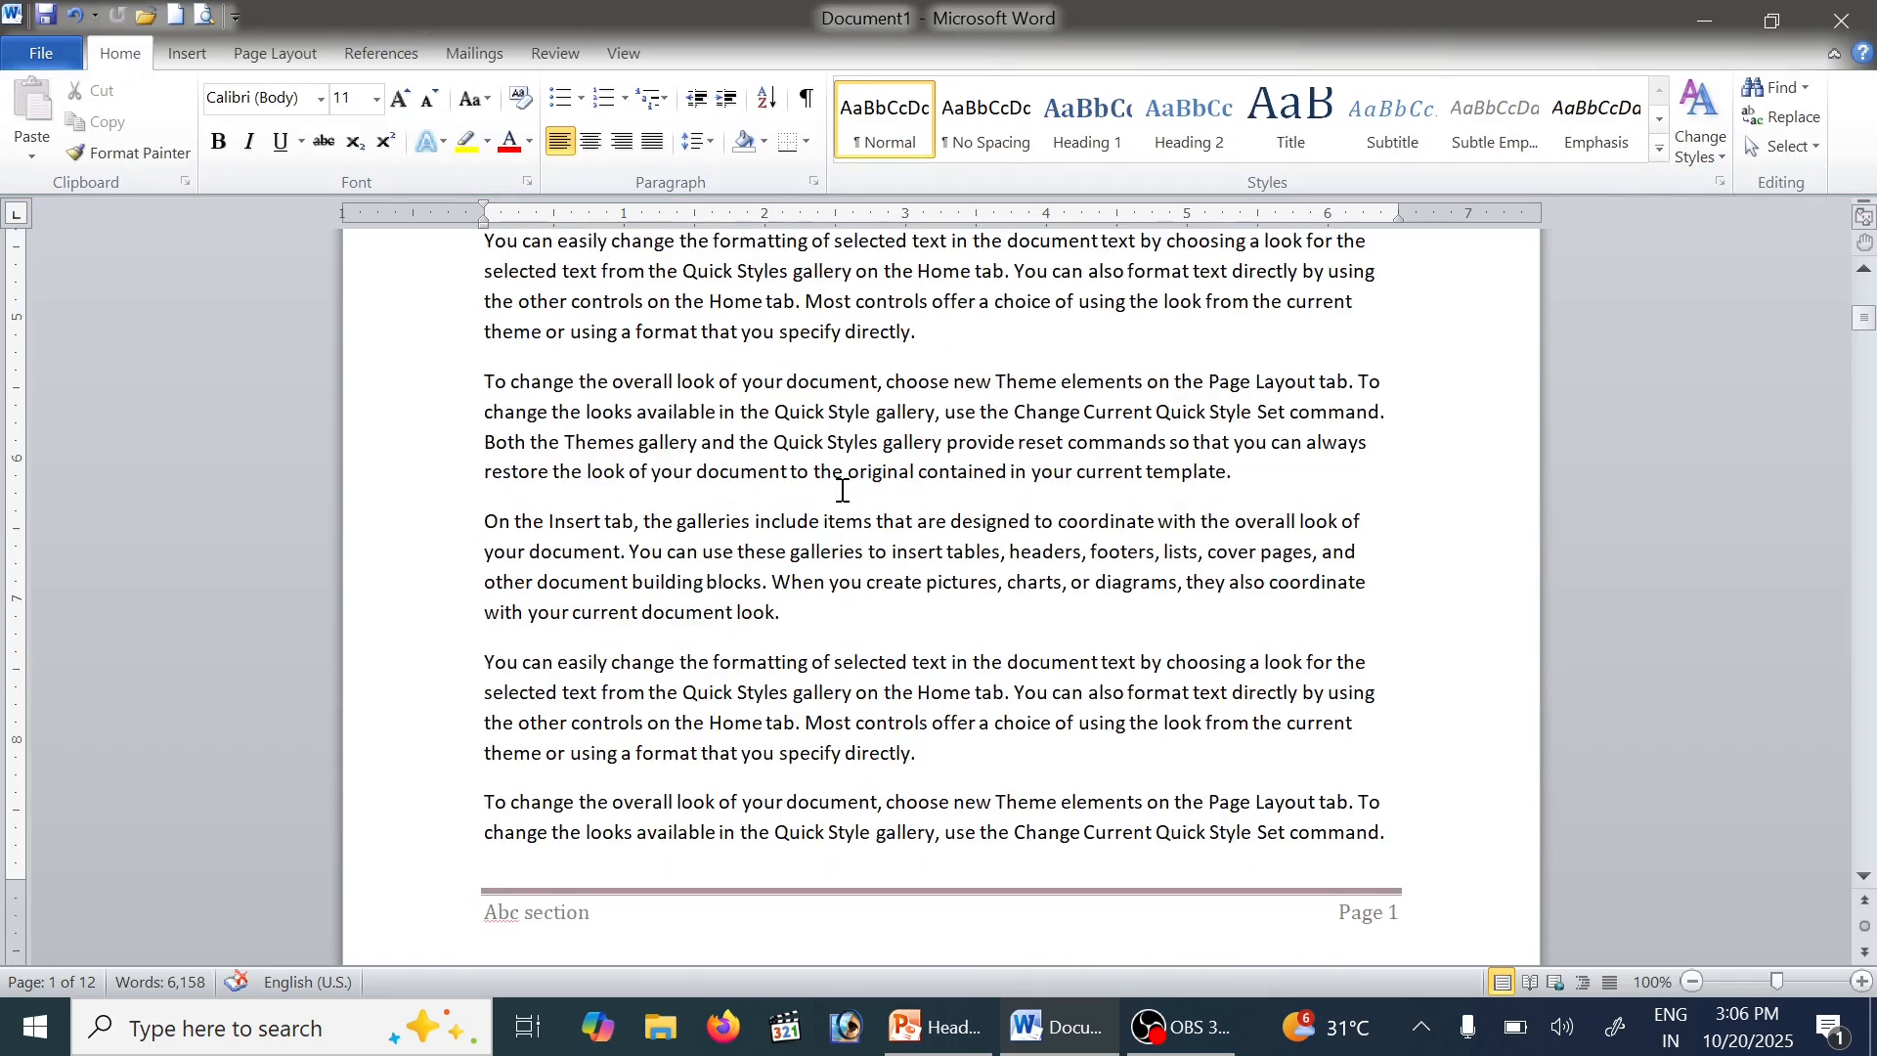
{"action": "scroll", "coordinate": [646, 587], "scroll_direction": "down", "scroll_amount": 4}
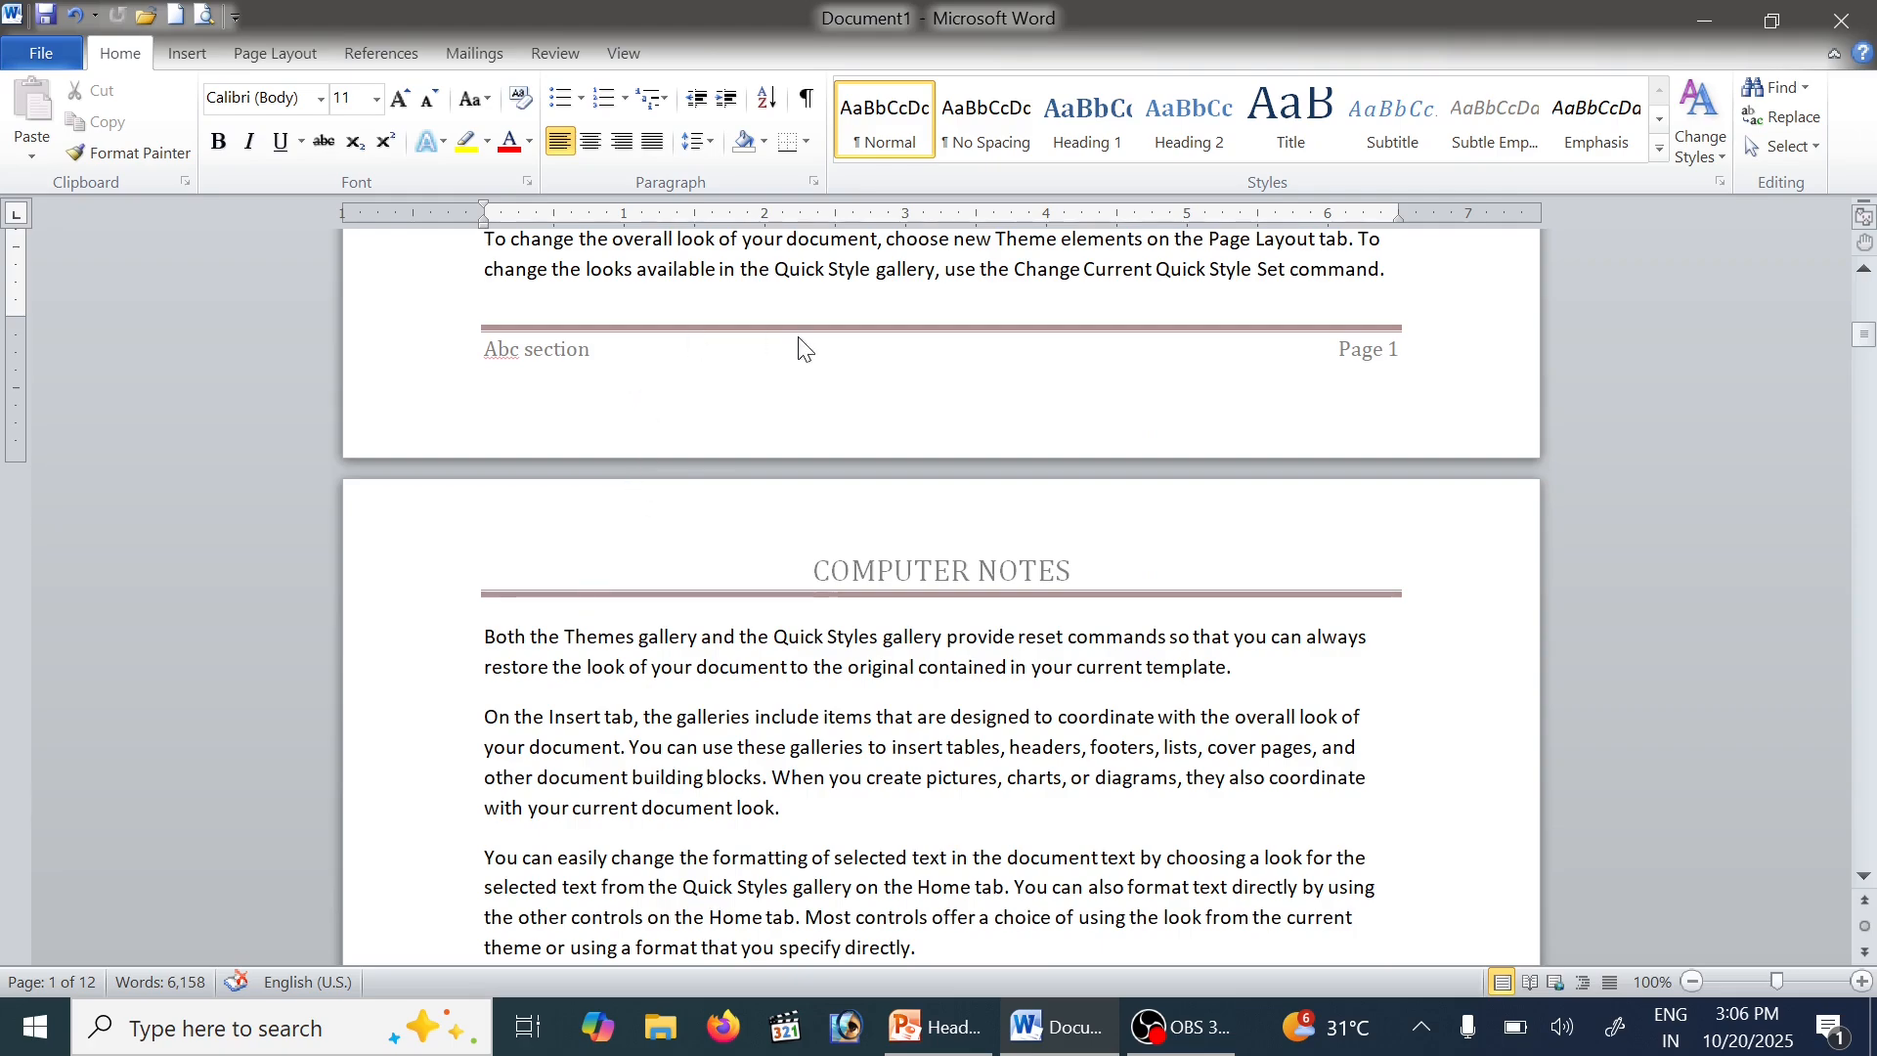
{"action": "scroll", "coordinate": [1518, 401], "scroll_direction": "down", "scroll_amount": 8}
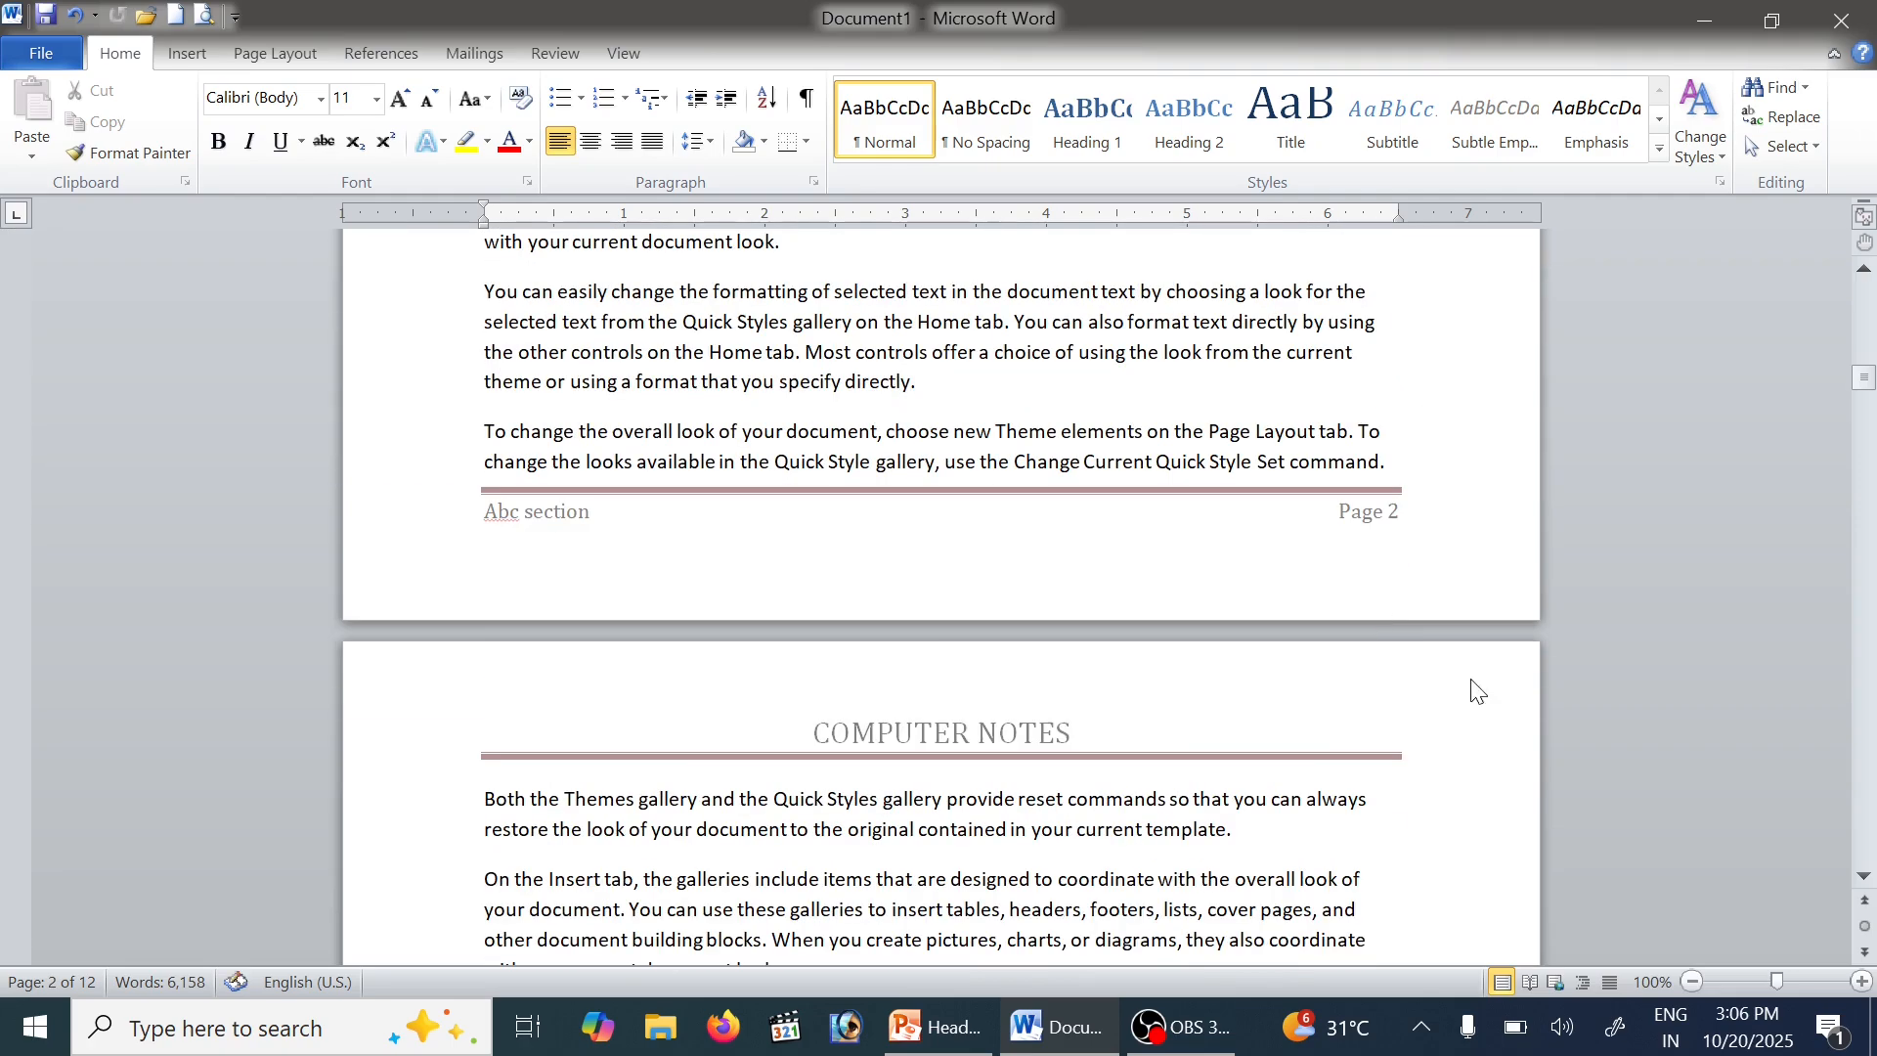
{"action": "scroll", "coordinate": [1437, 577], "scroll_direction": "down", "scroll_amount": 8}
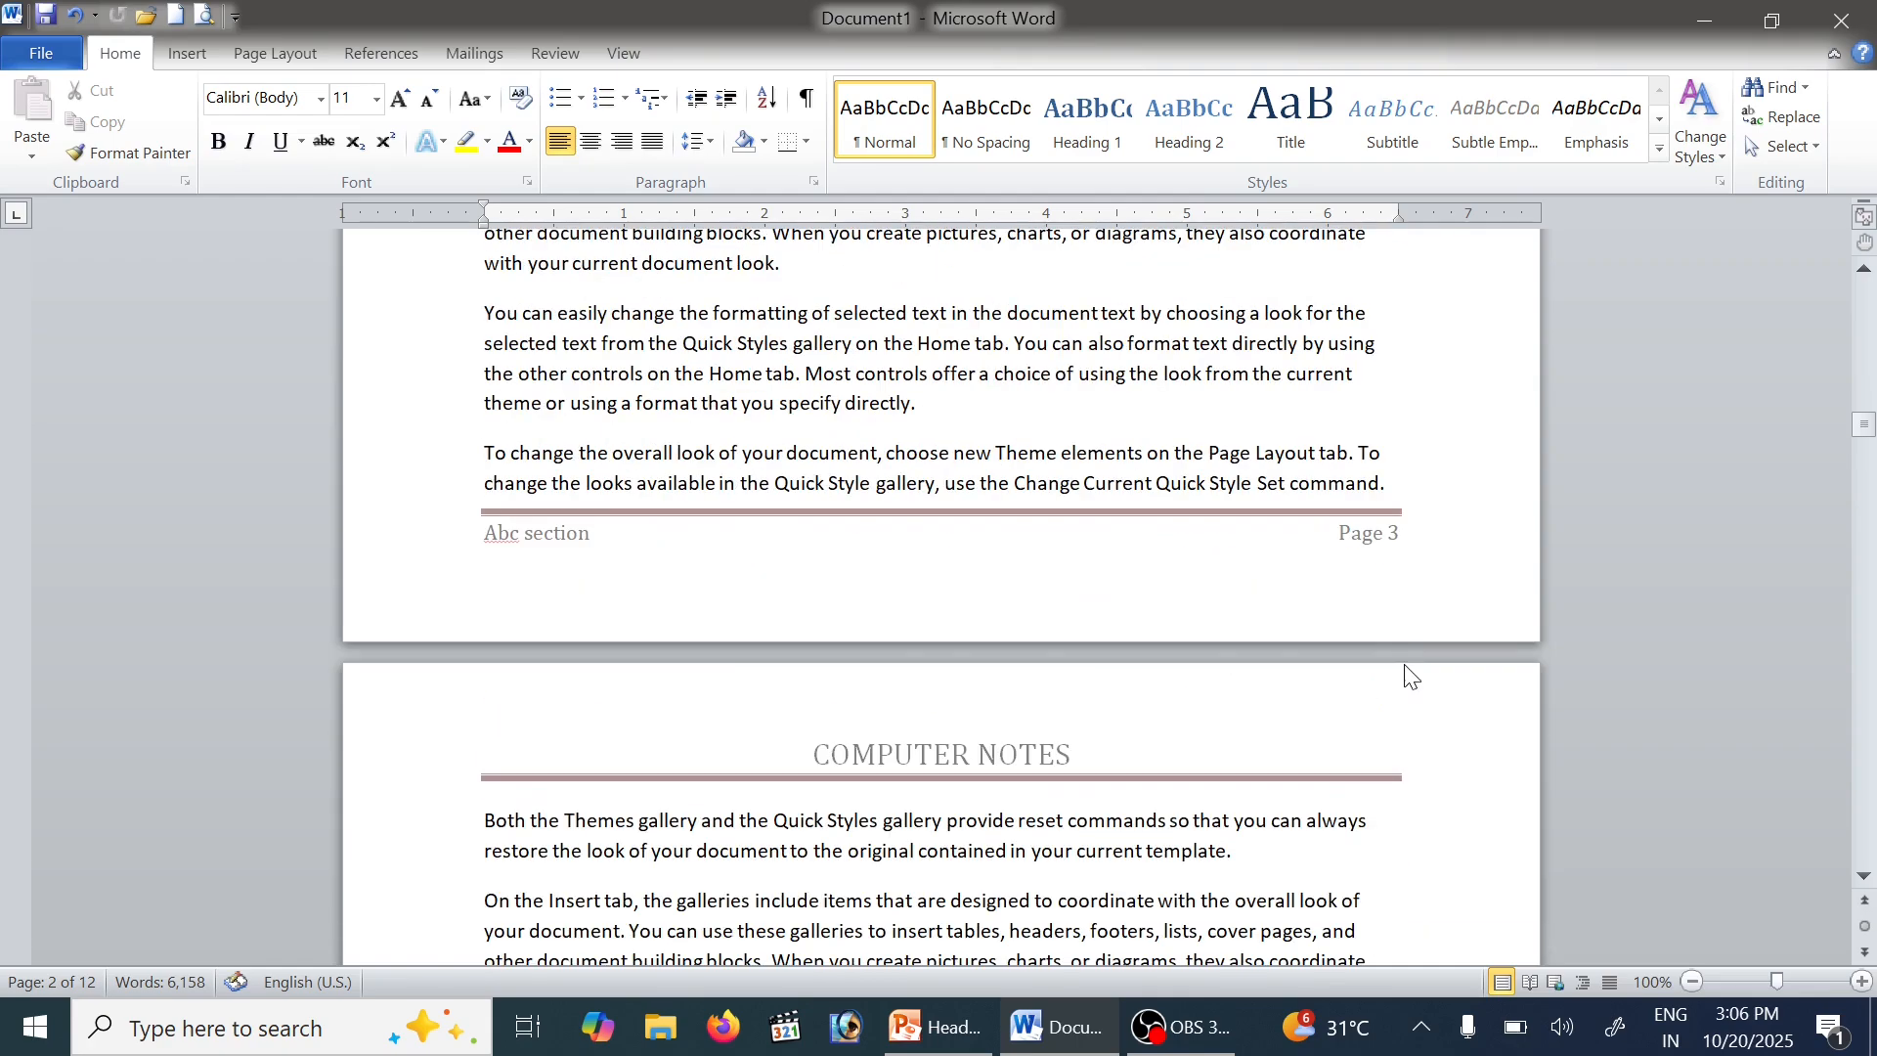
{"action": "scroll", "coordinate": [1151, 626], "scroll_direction": "up", "scroll_amount": 2}
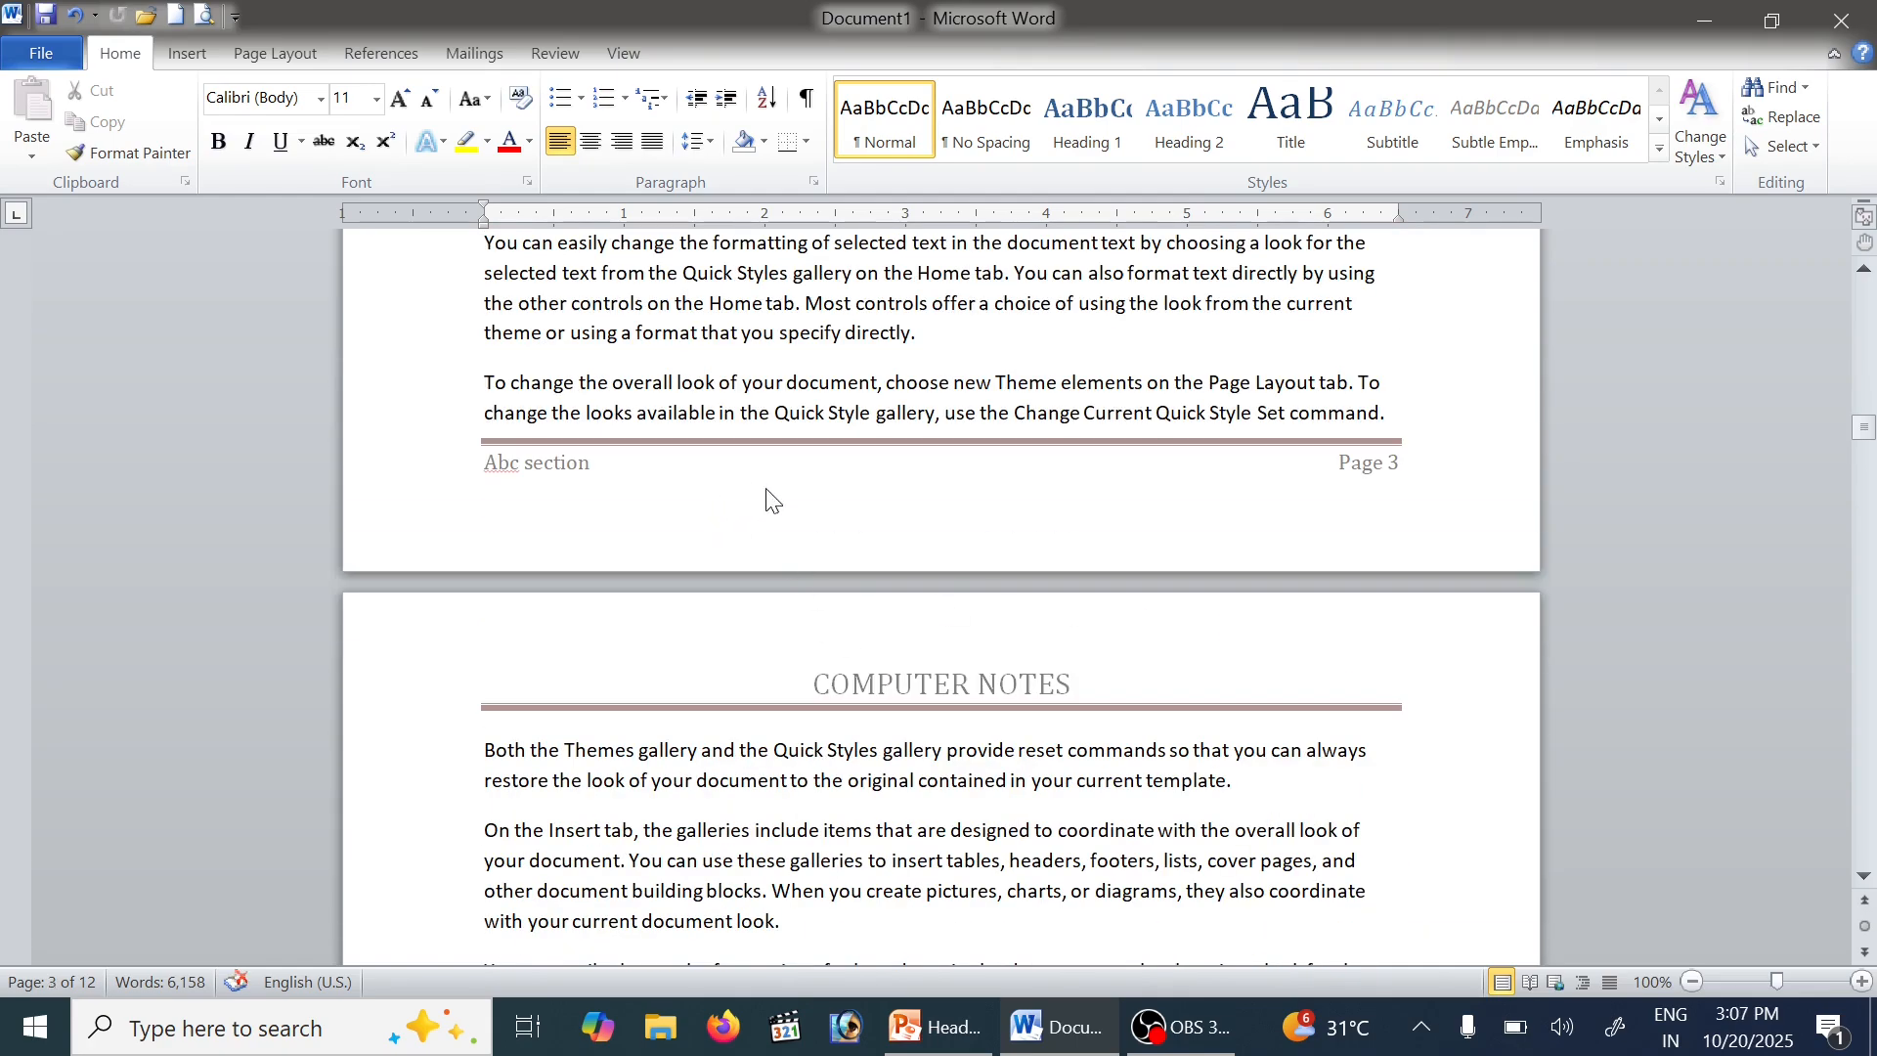
{"action": "scroll", "coordinate": [943, 512], "scroll_direction": "up", "scroll_amount": 15}
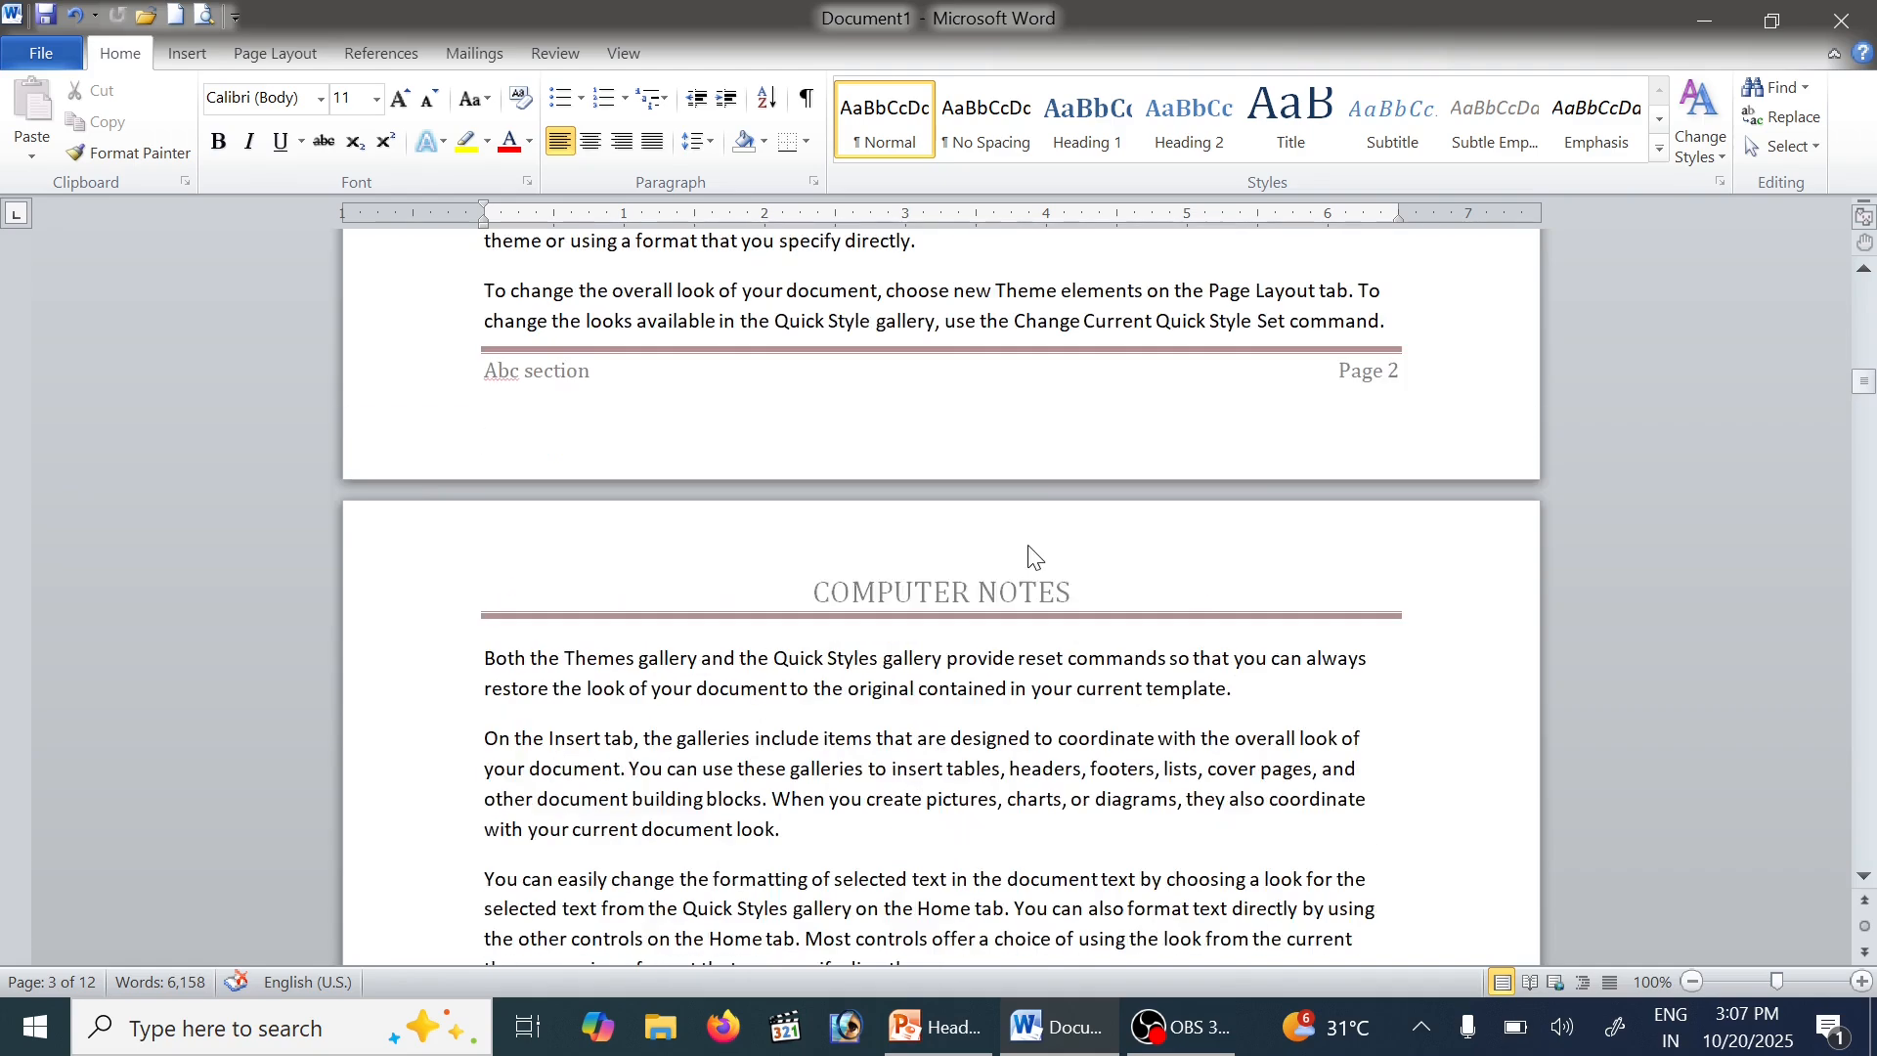
{"action": "scroll", "coordinate": [1029, 545], "scroll_direction": "up", "scroll_amount": 15}
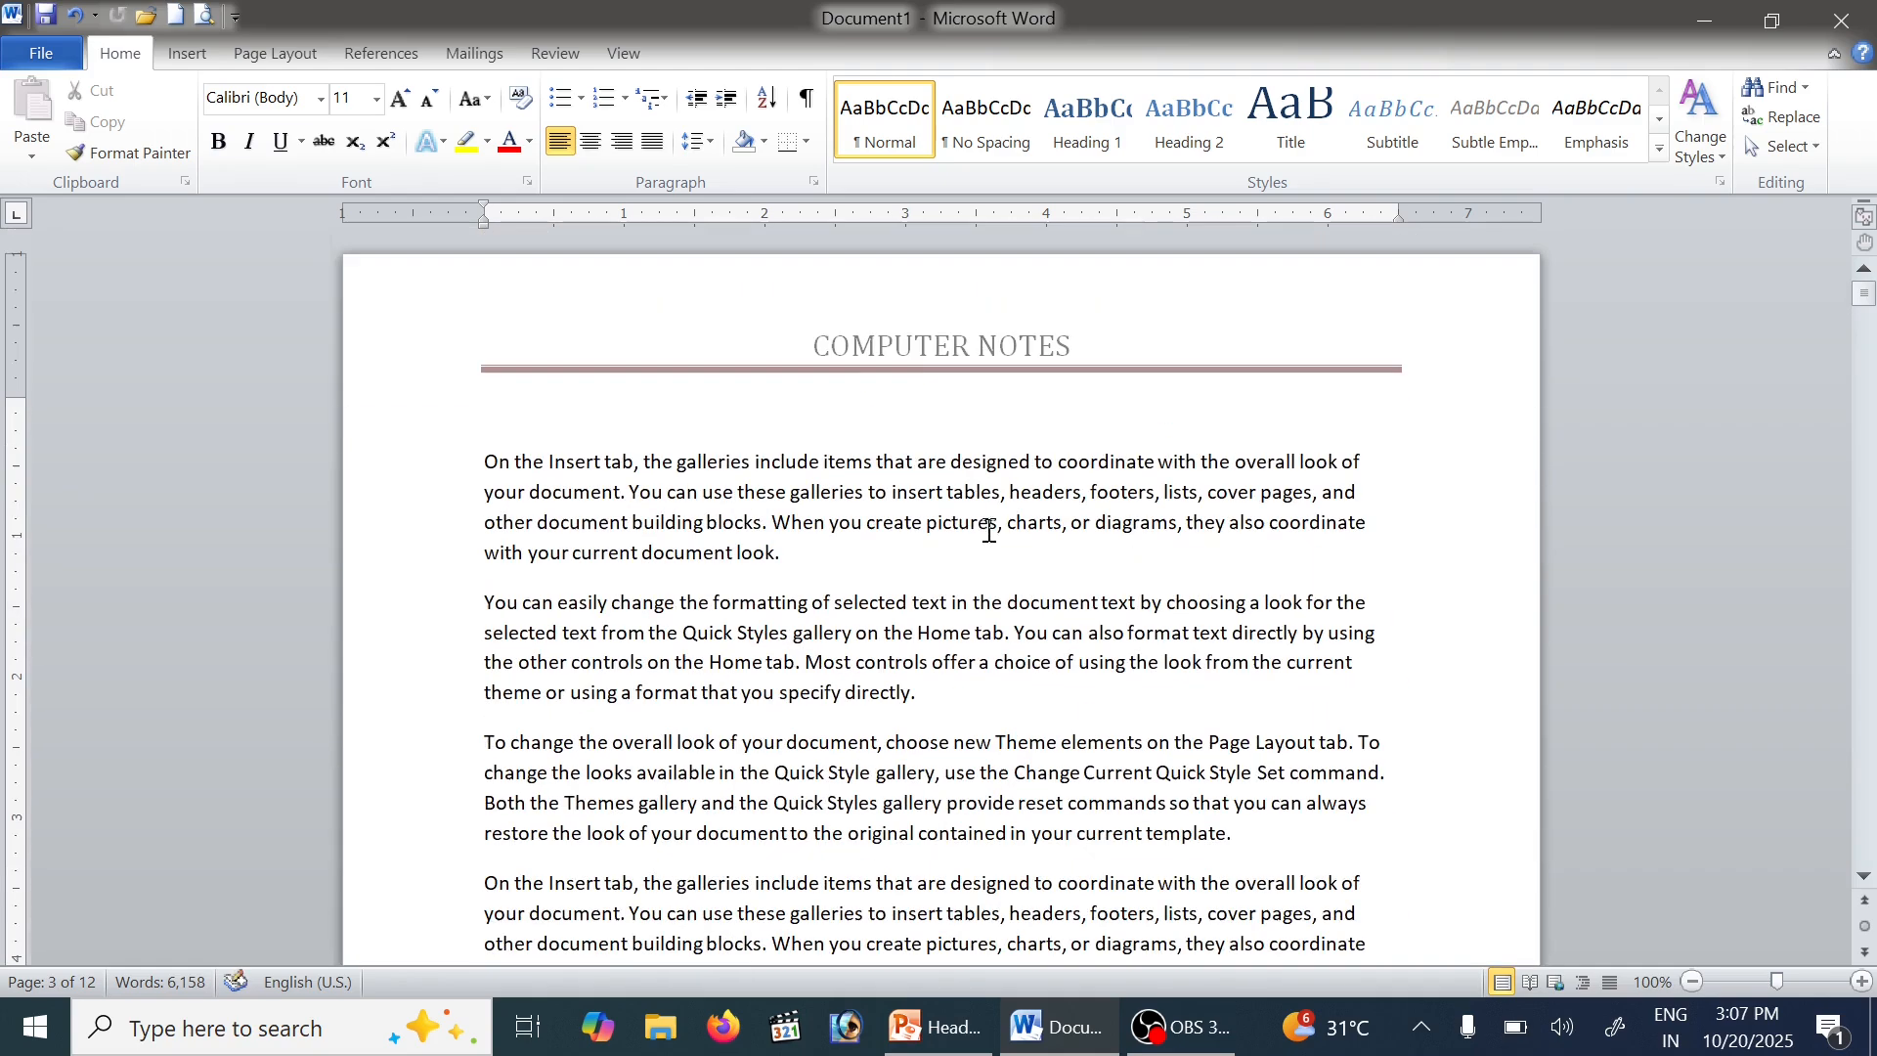
Insert a Plain Number 1 page number at the top of the page, leave header editing and check the following pages
{"action": "double_click", "coordinate": [919, 348]}
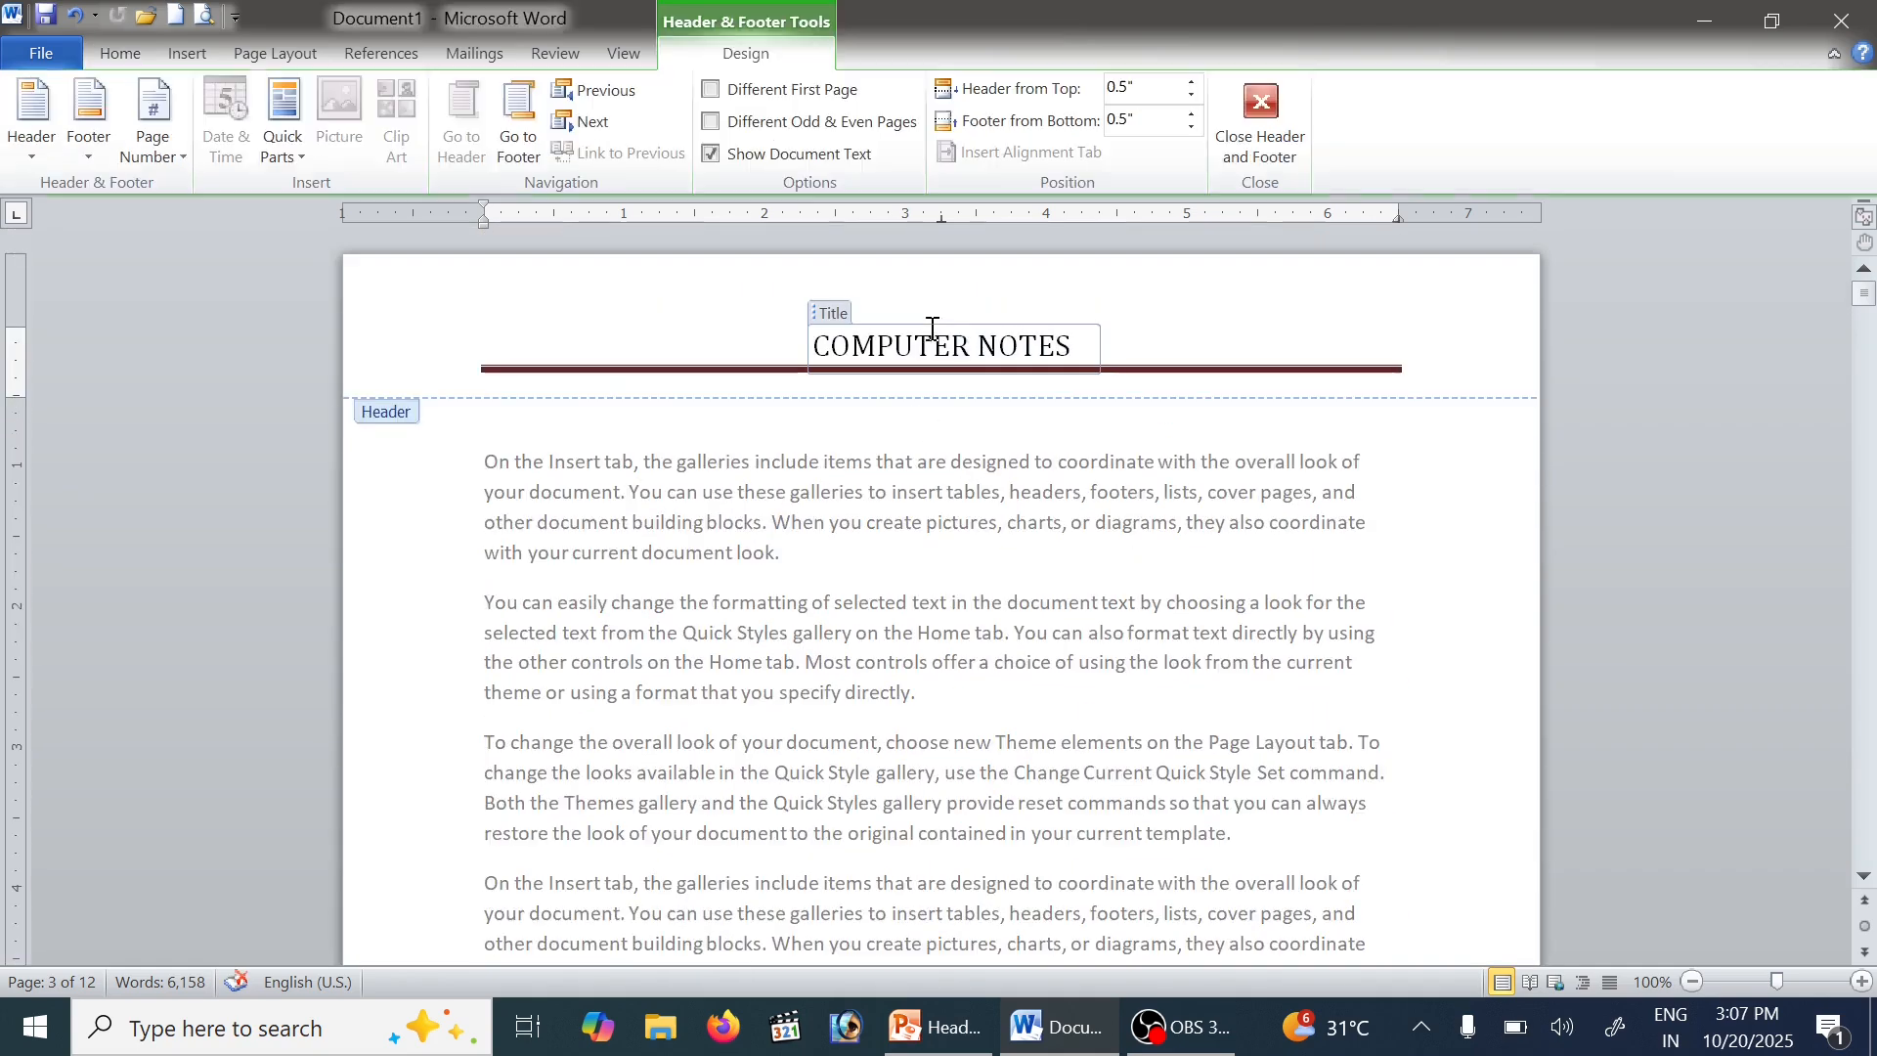
{"action": "left_click", "coordinate": [78, 146]}
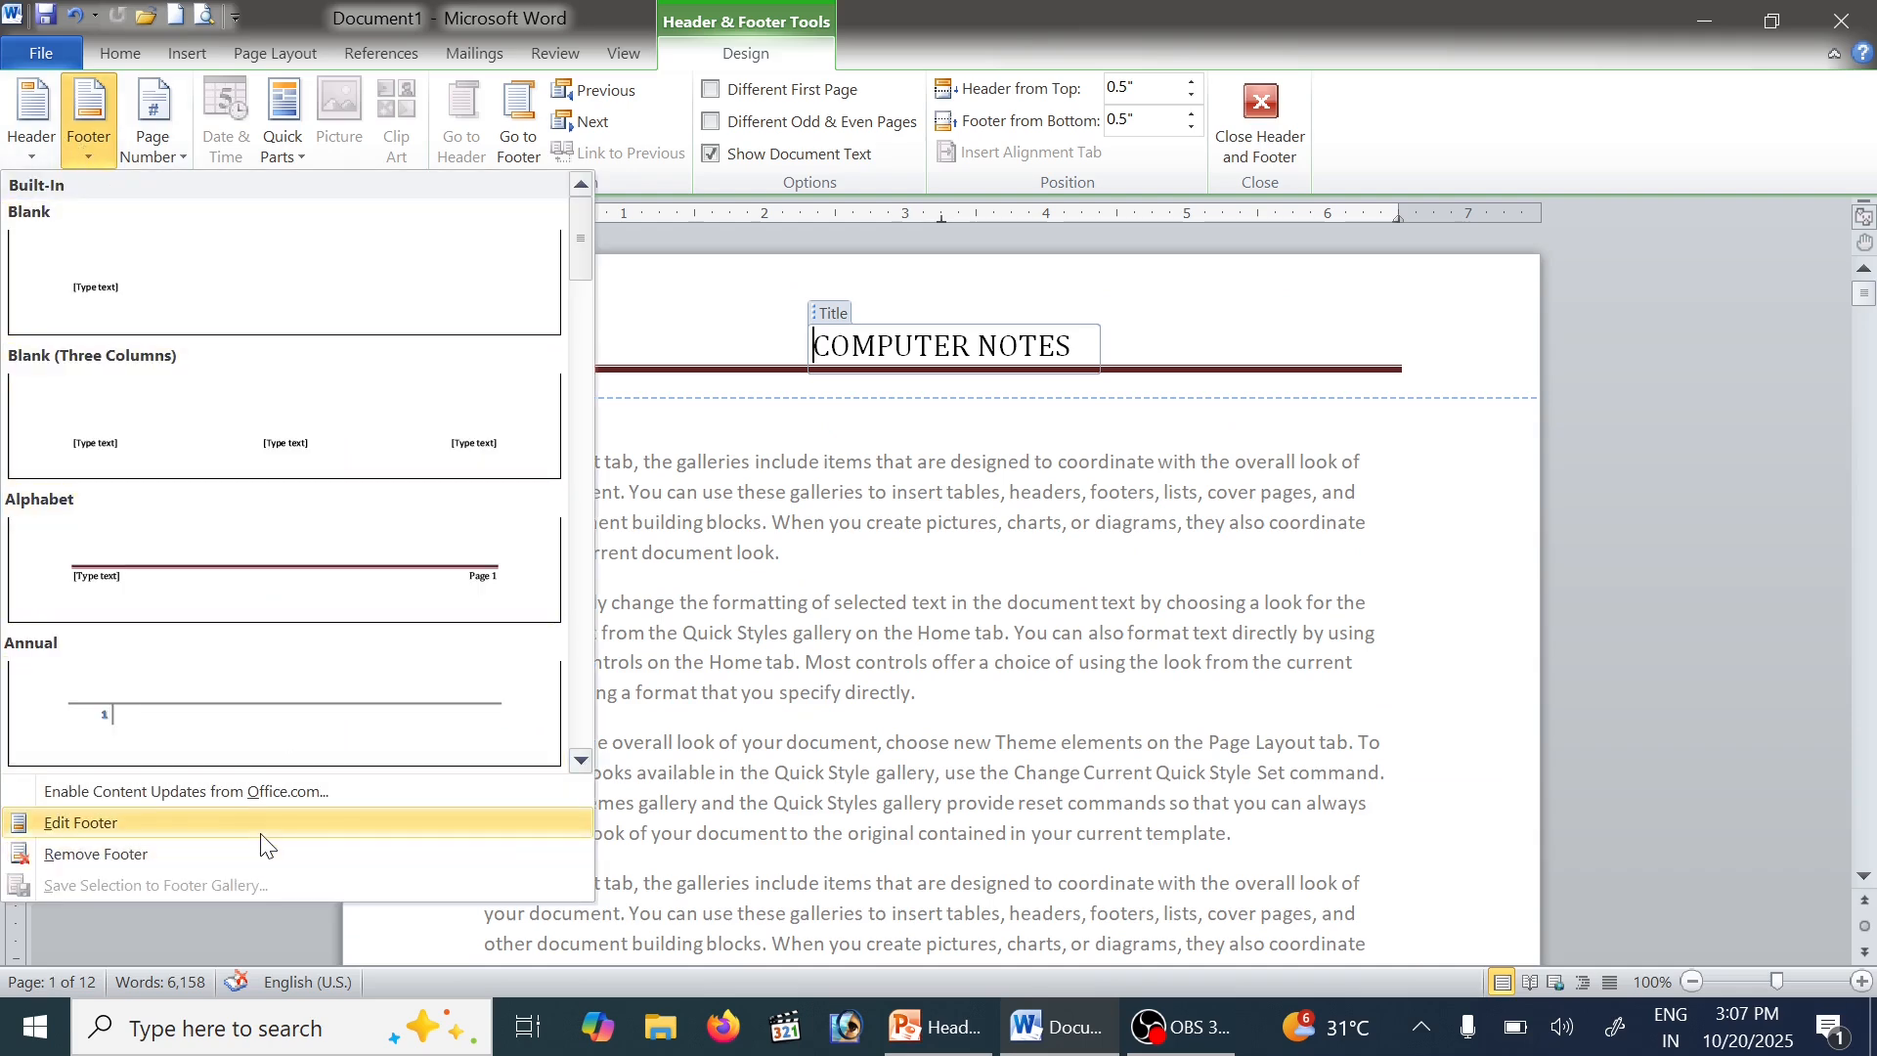
{"action": "left_click", "coordinate": [154, 147]}
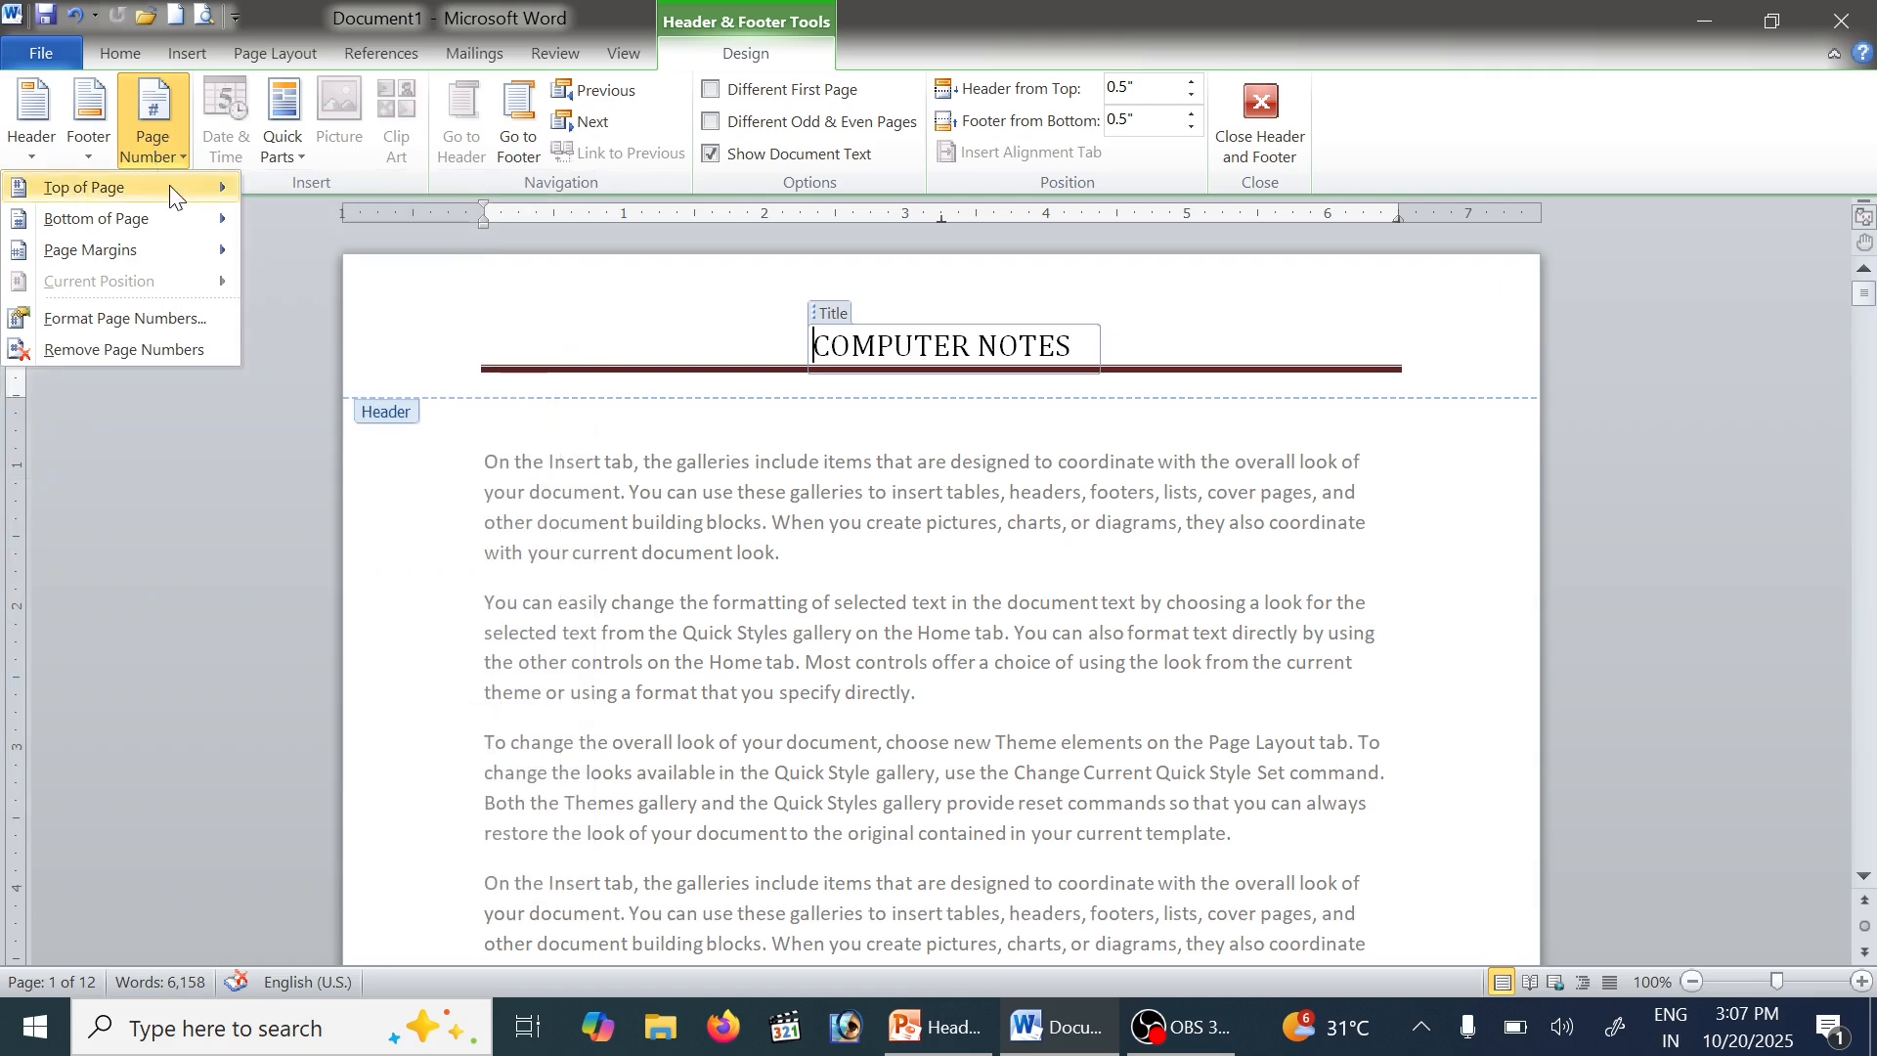
{"action": "mouse_move", "coordinate": [176, 187]}
{"action": "left_click", "coordinate": [394, 287]}
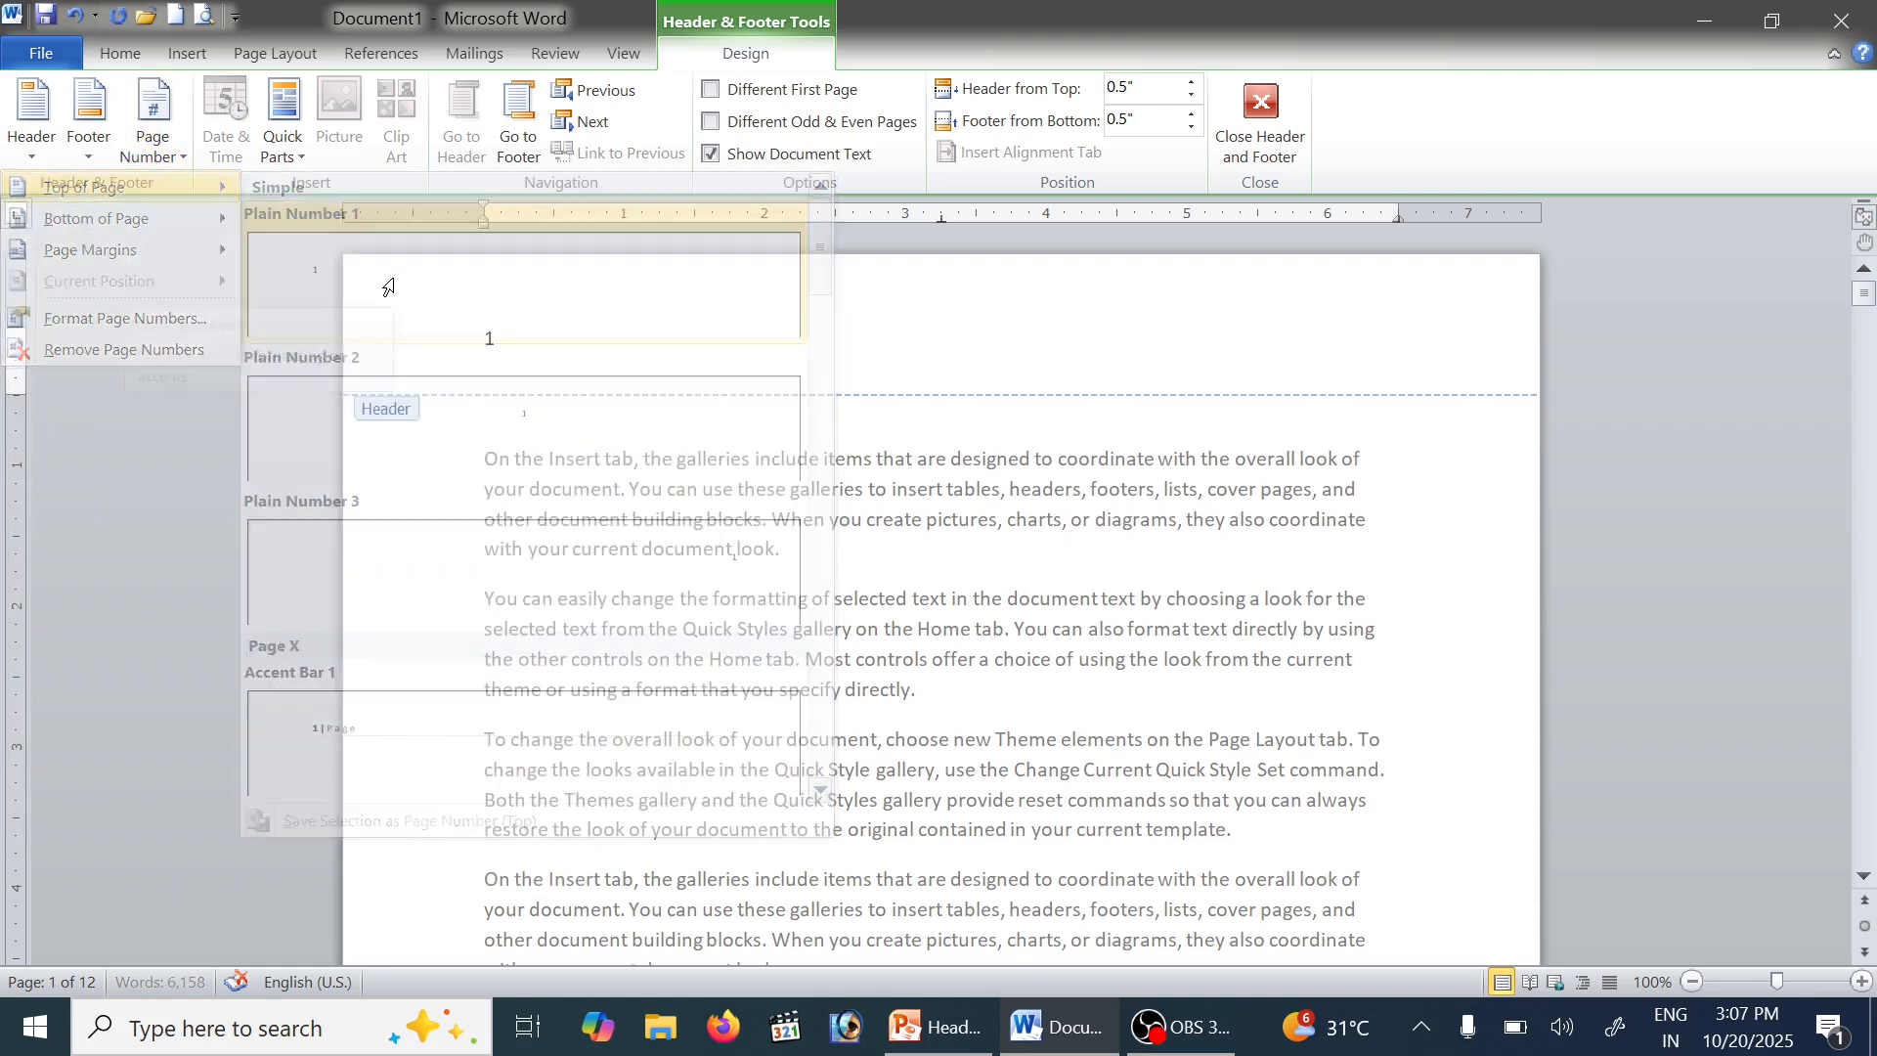
{"action": "double_click", "coordinate": [680, 493]}
{"action": "scroll", "coordinate": [528, 410], "scroll_direction": "down", "scroll_amount": 8}
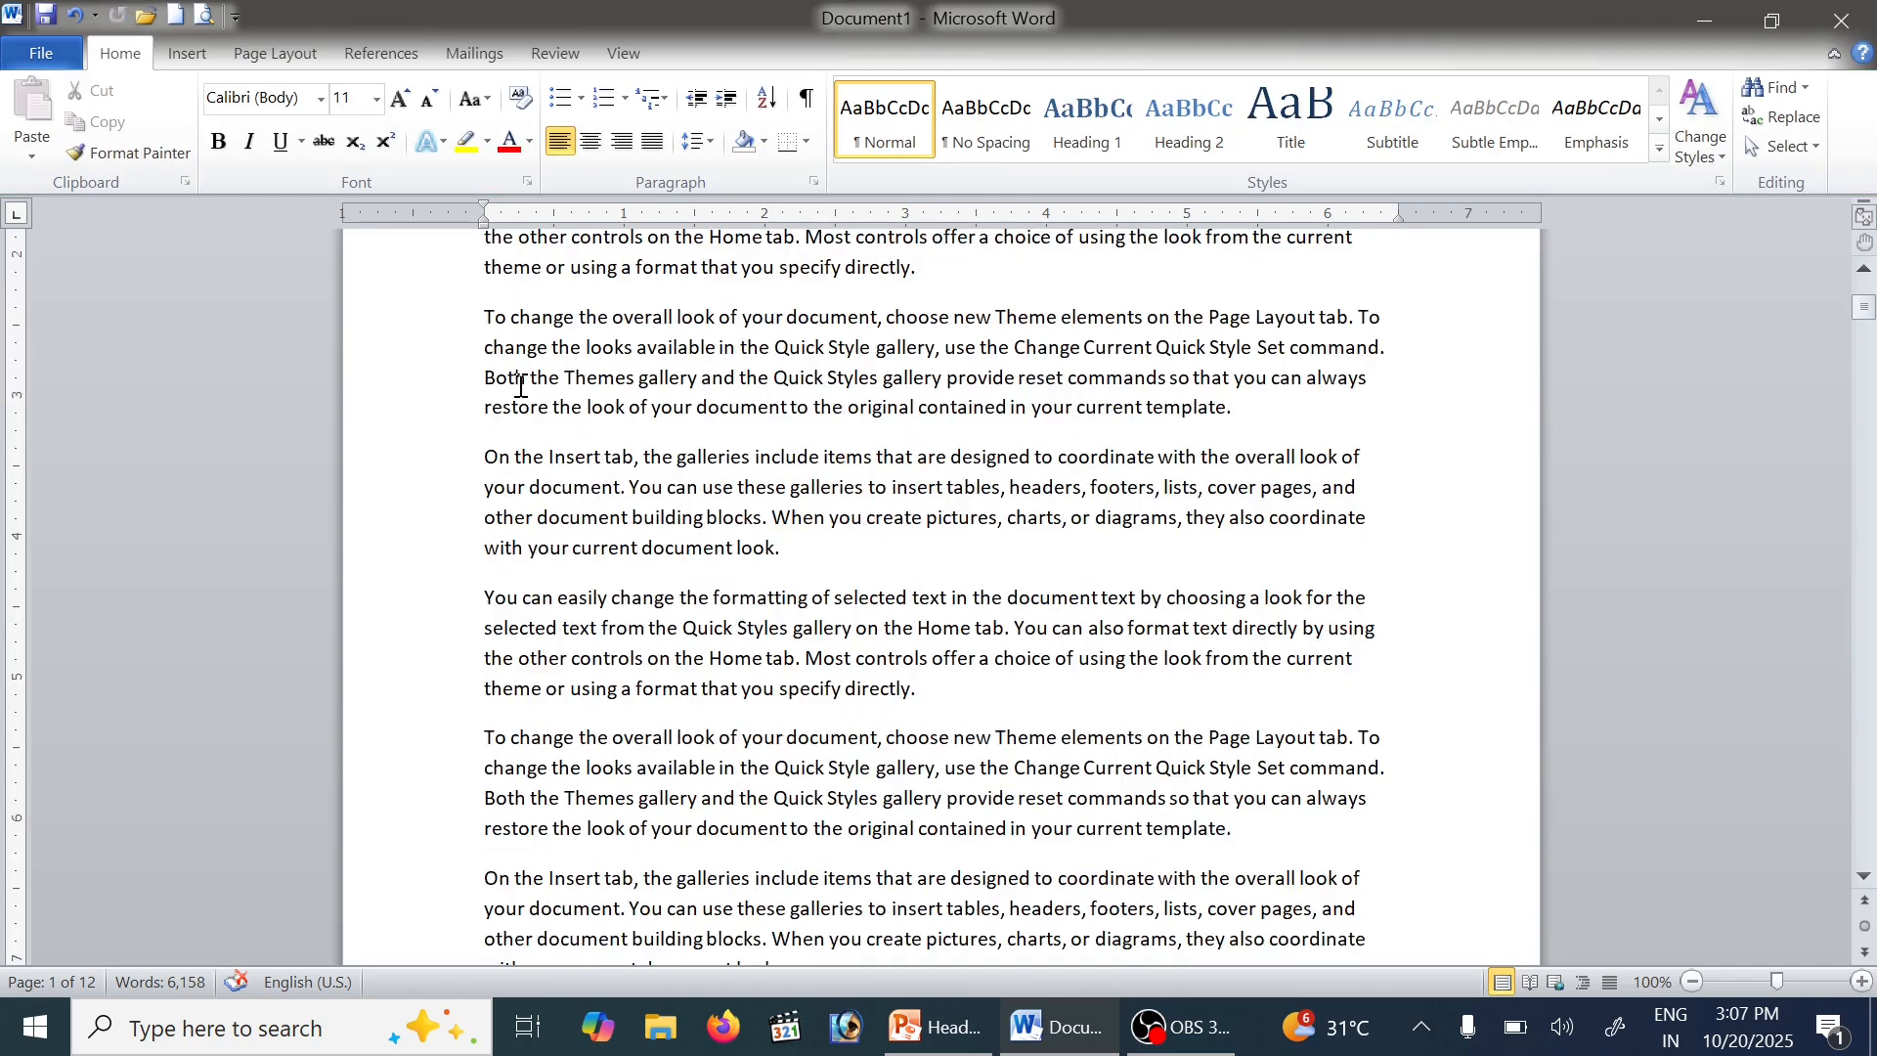
{"action": "scroll", "coordinate": [521, 622], "scroll_direction": "down", "scroll_amount": 18}
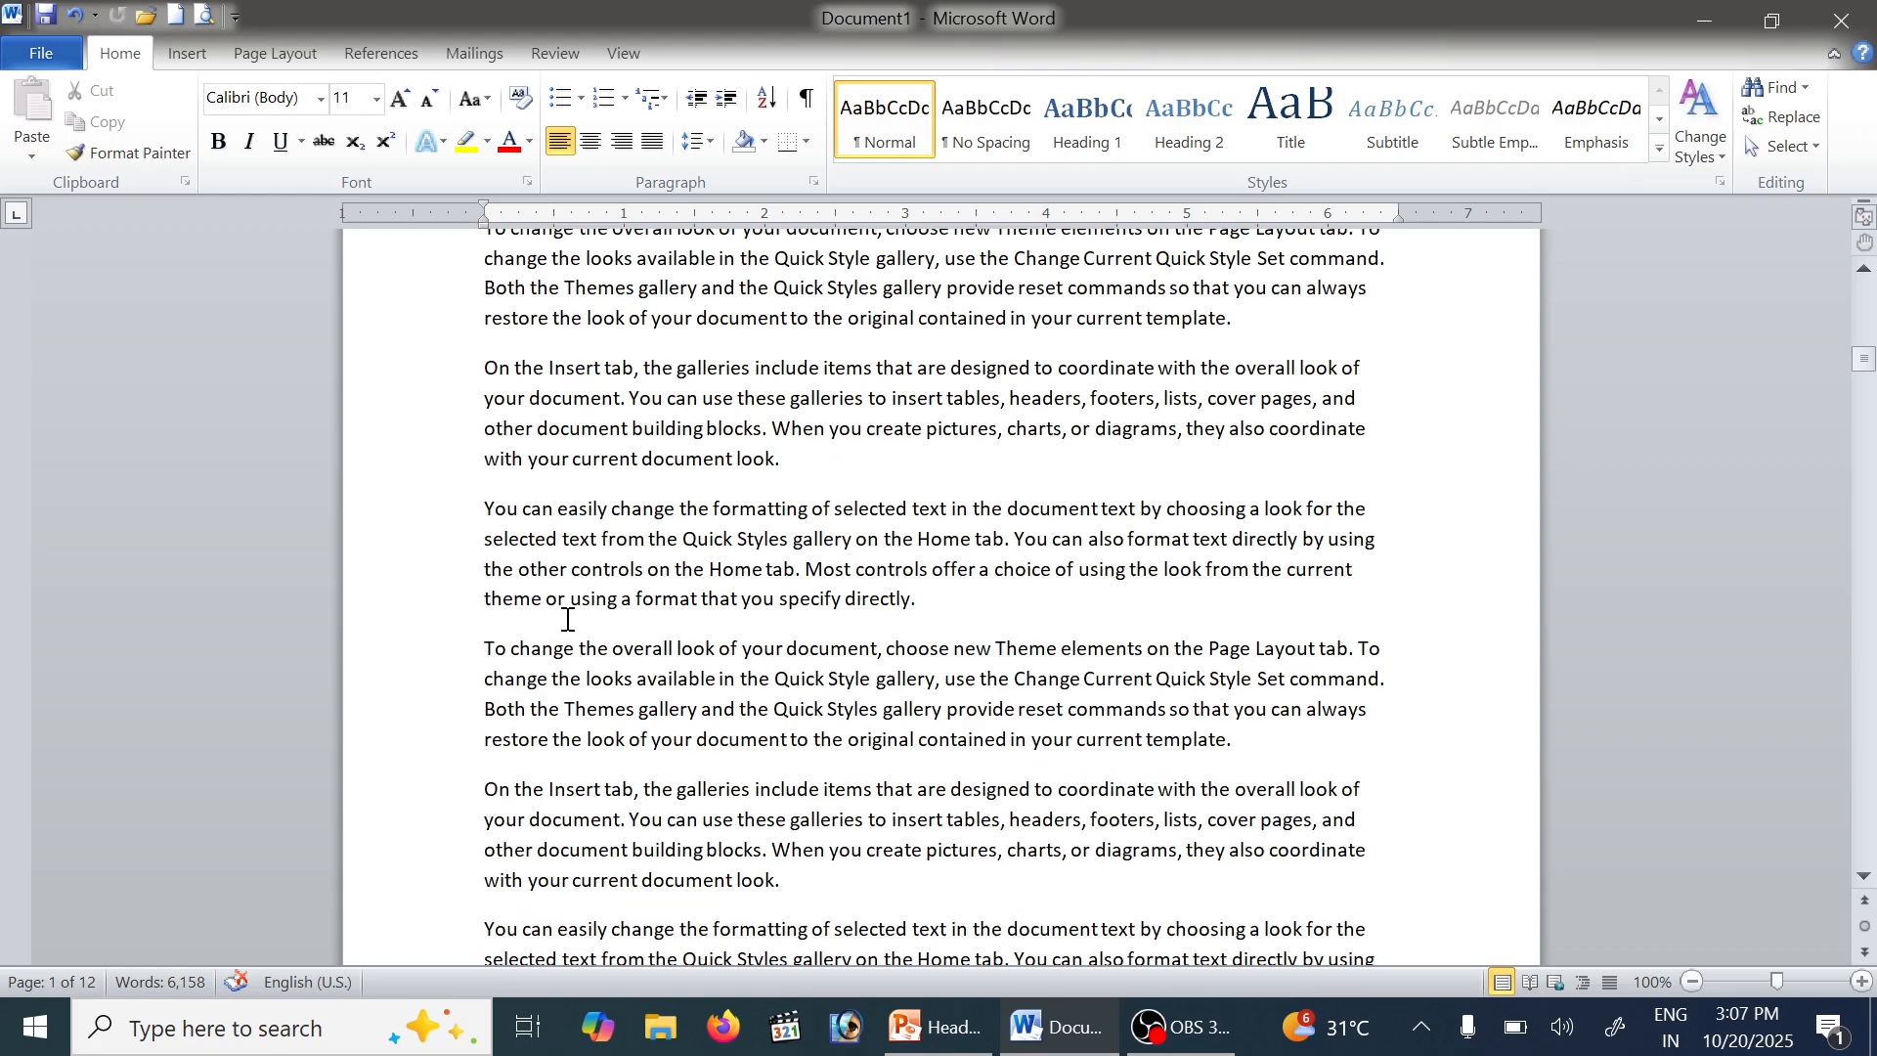
{"action": "scroll", "coordinate": [568, 633], "scroll_direction": "up", "scroll_amount": 20}
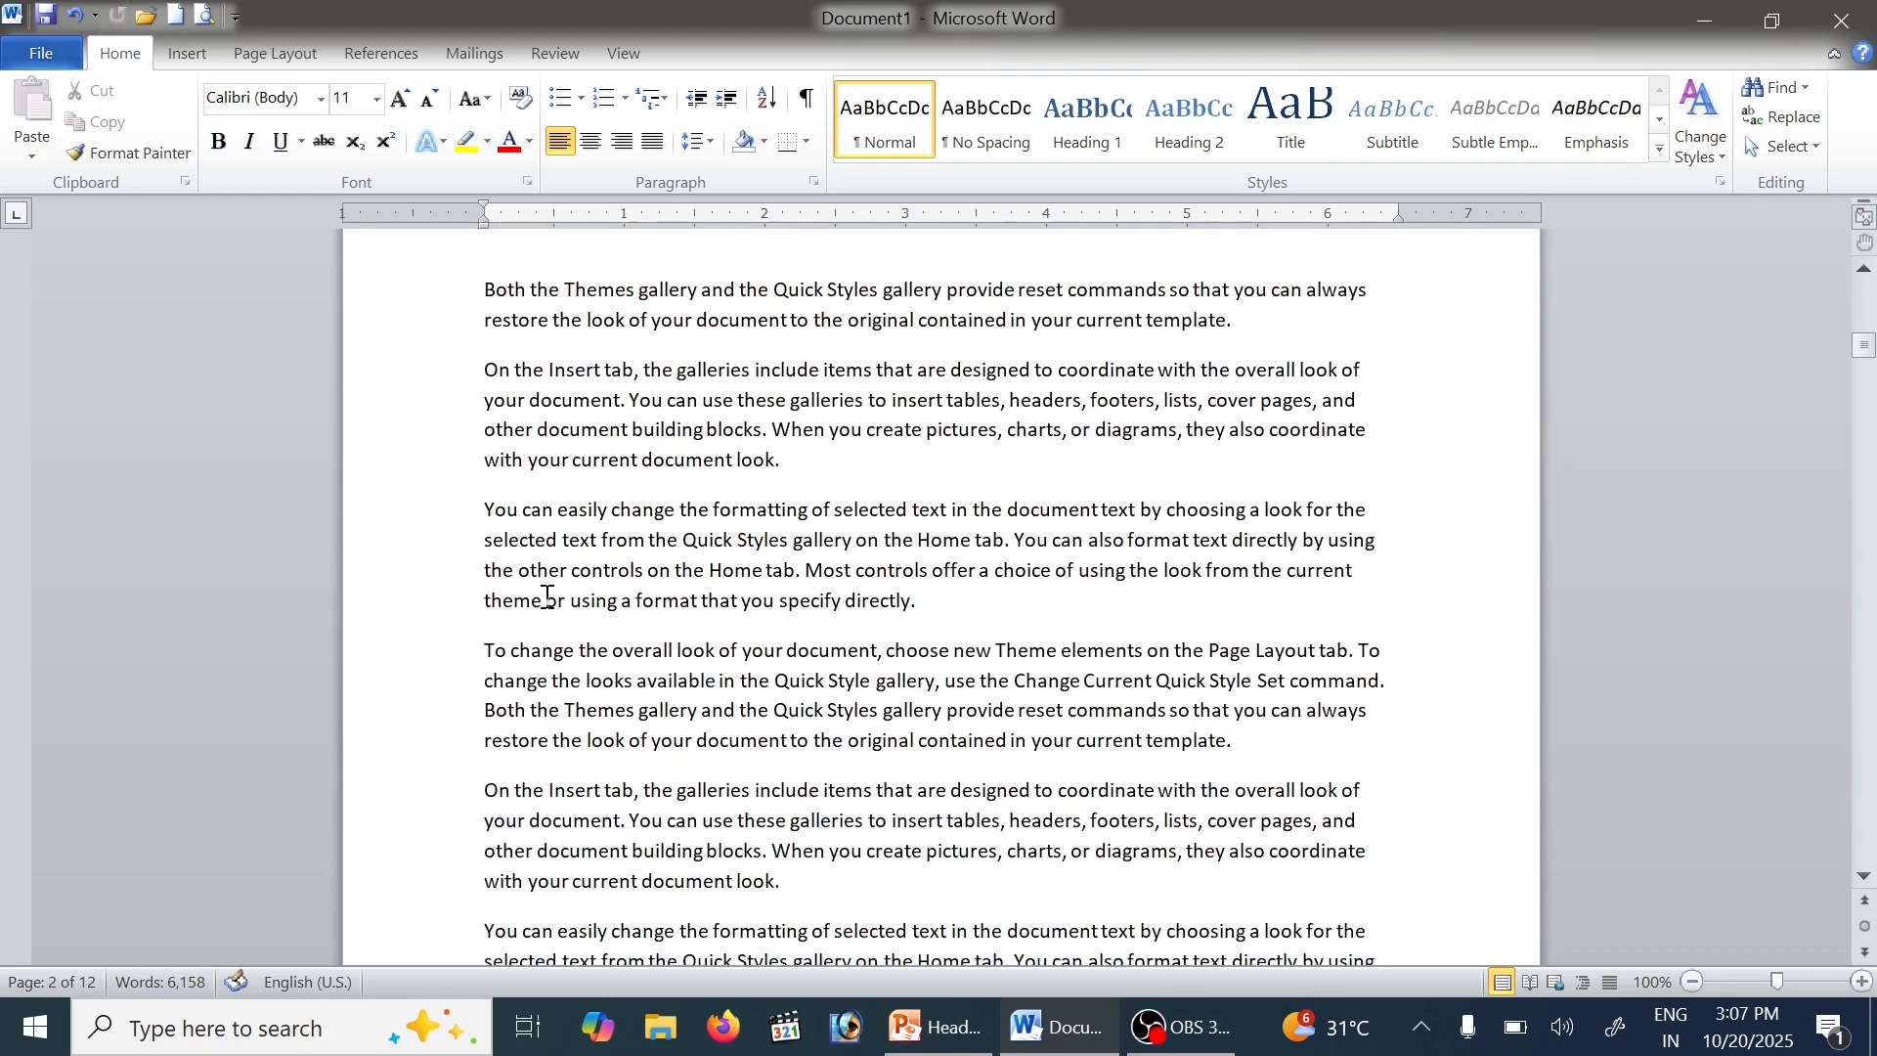
{"action": "scroll", "coordinate": [497, 587], "scroll_direction": "up", "scroll_amount": 3}
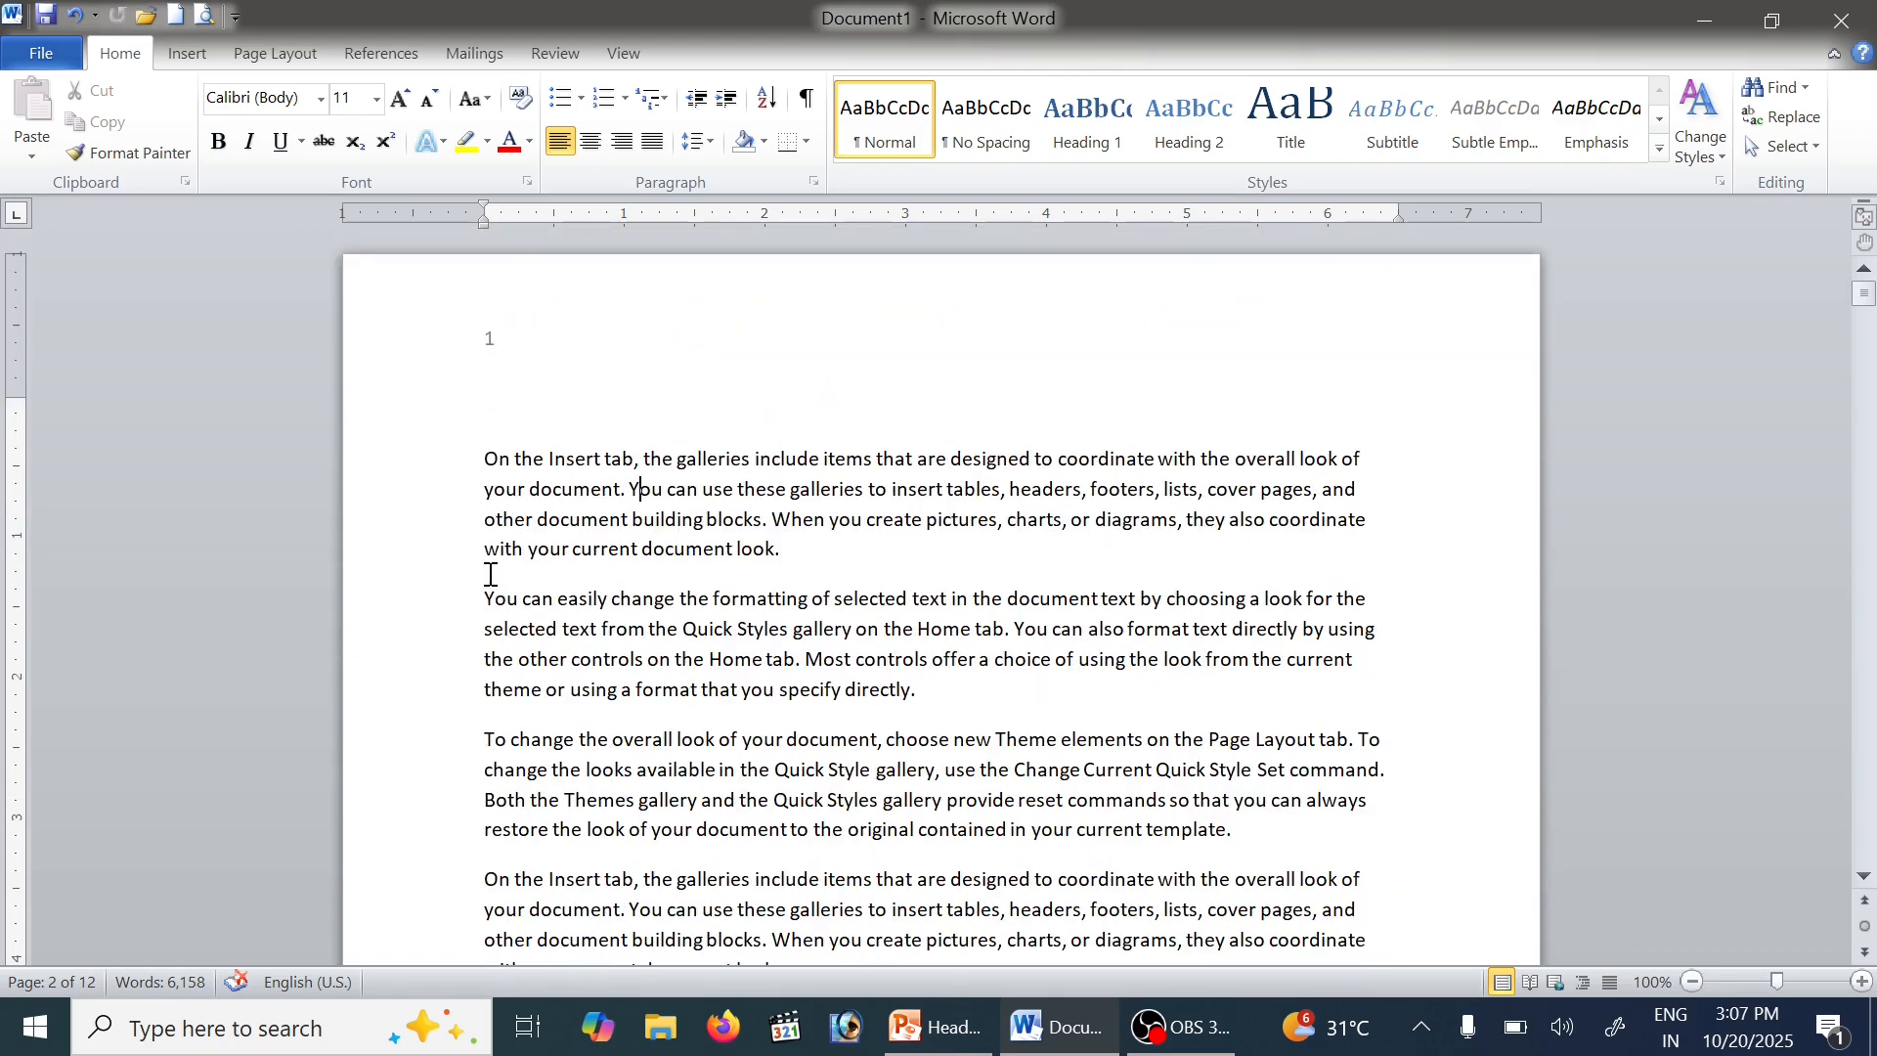
Reopen the header and add an Accent Bar, Left page number in the page margin
{"action": "double_click", "coordinate": [598, 343]}
{"action": "left_click", "coordinate": [168, 160]}
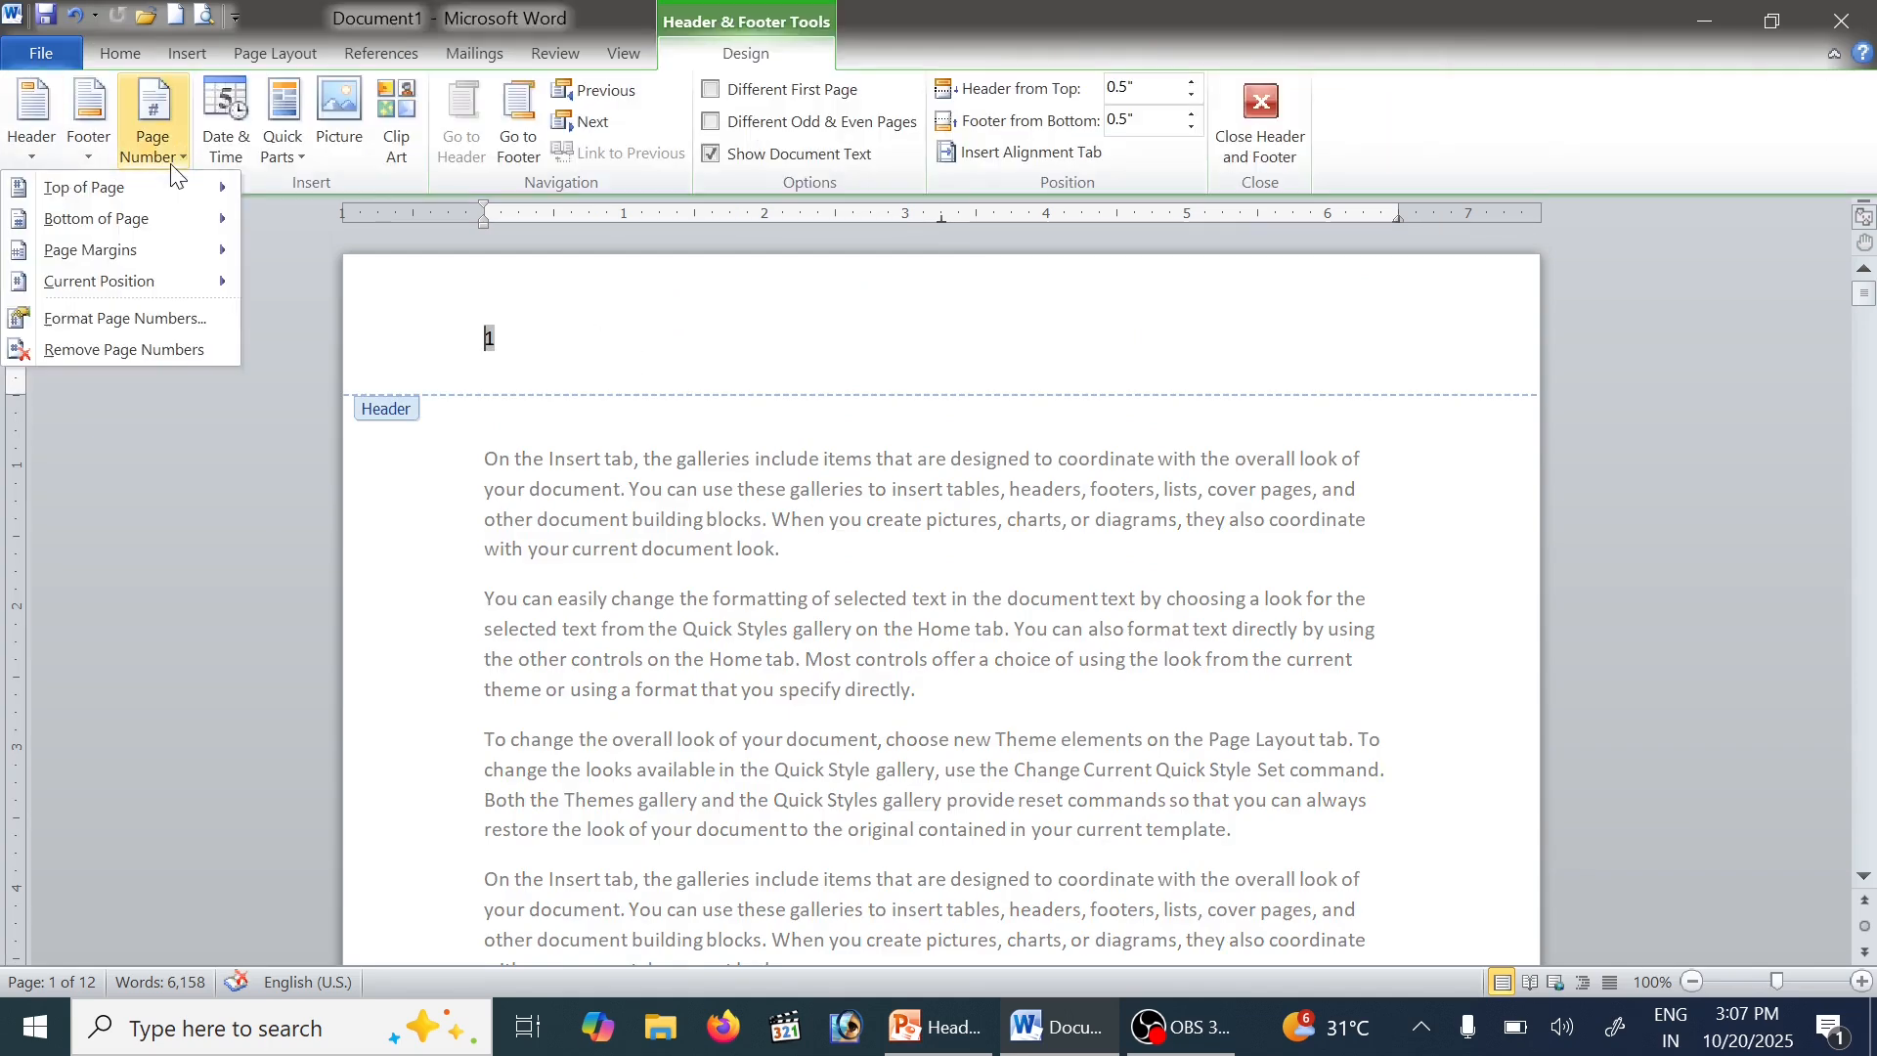
{"action": "mouse_move", "coordinate": [196, 222]}
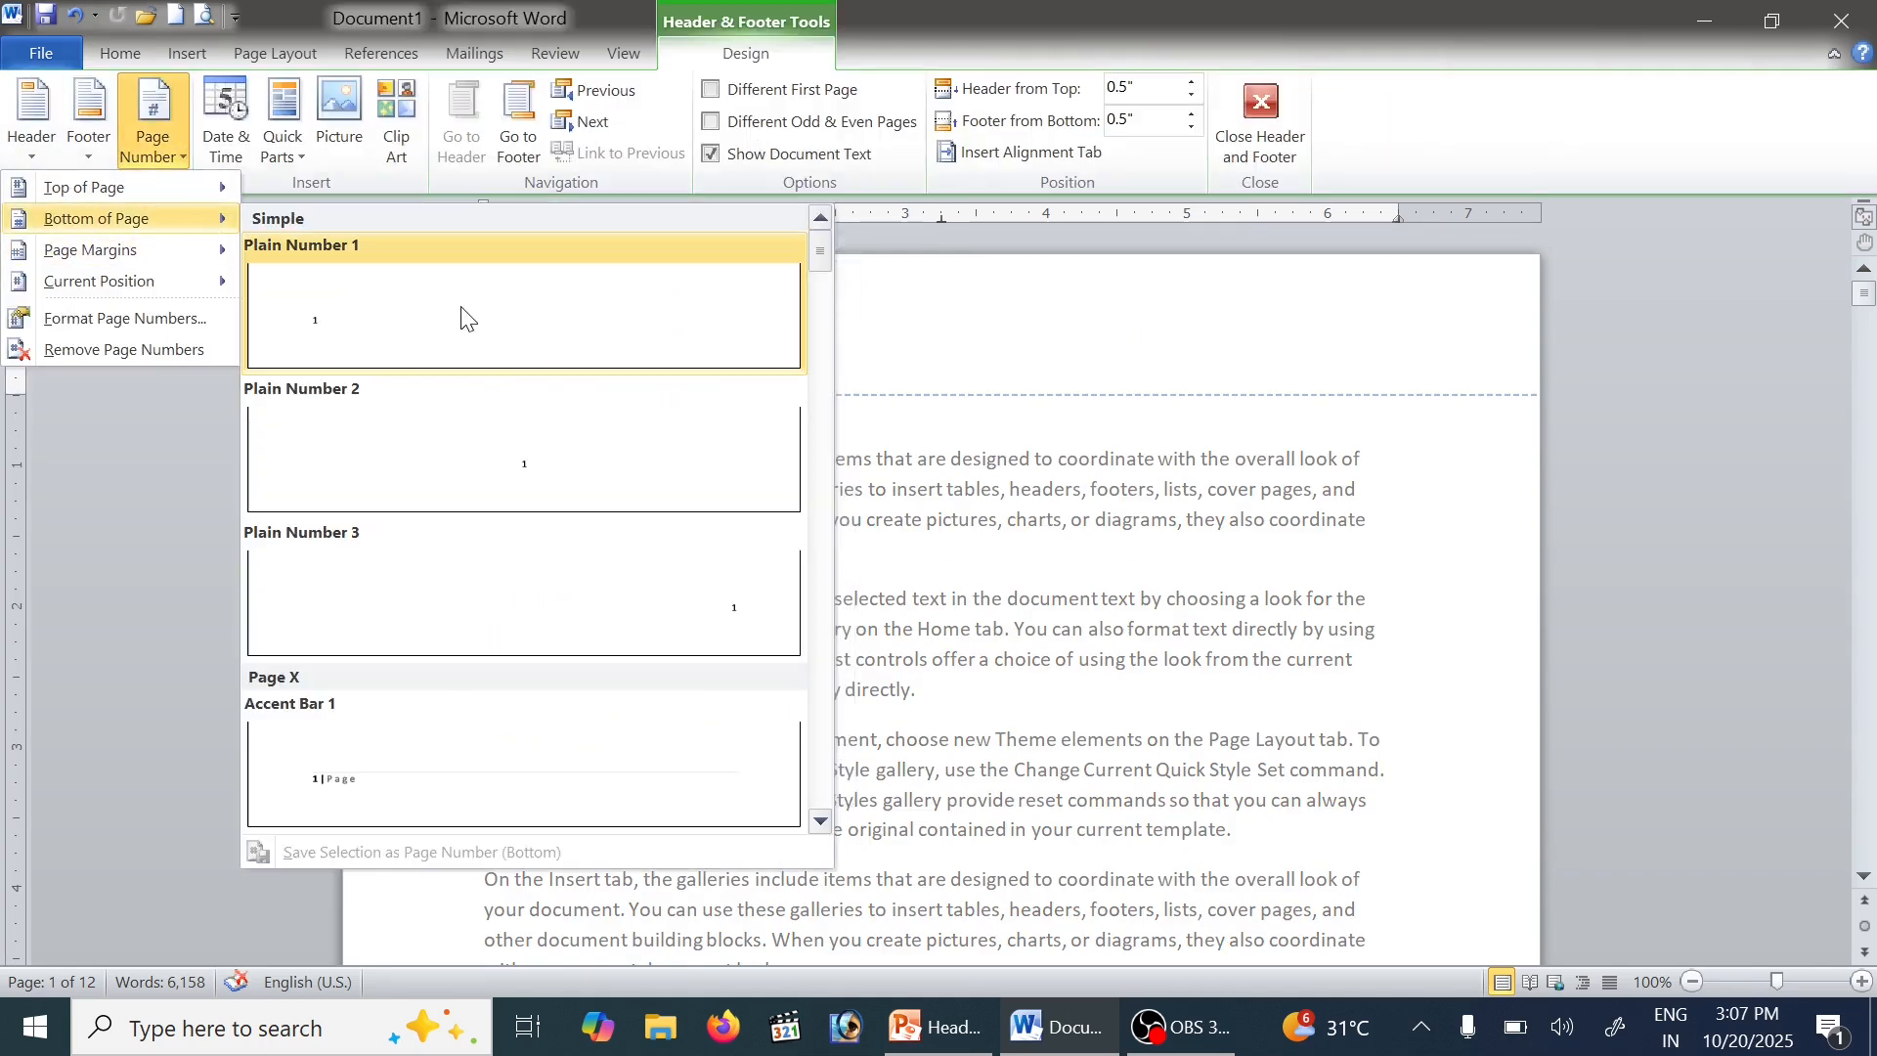
{"action": "mouse_move", "coordinate": [141, 250]}
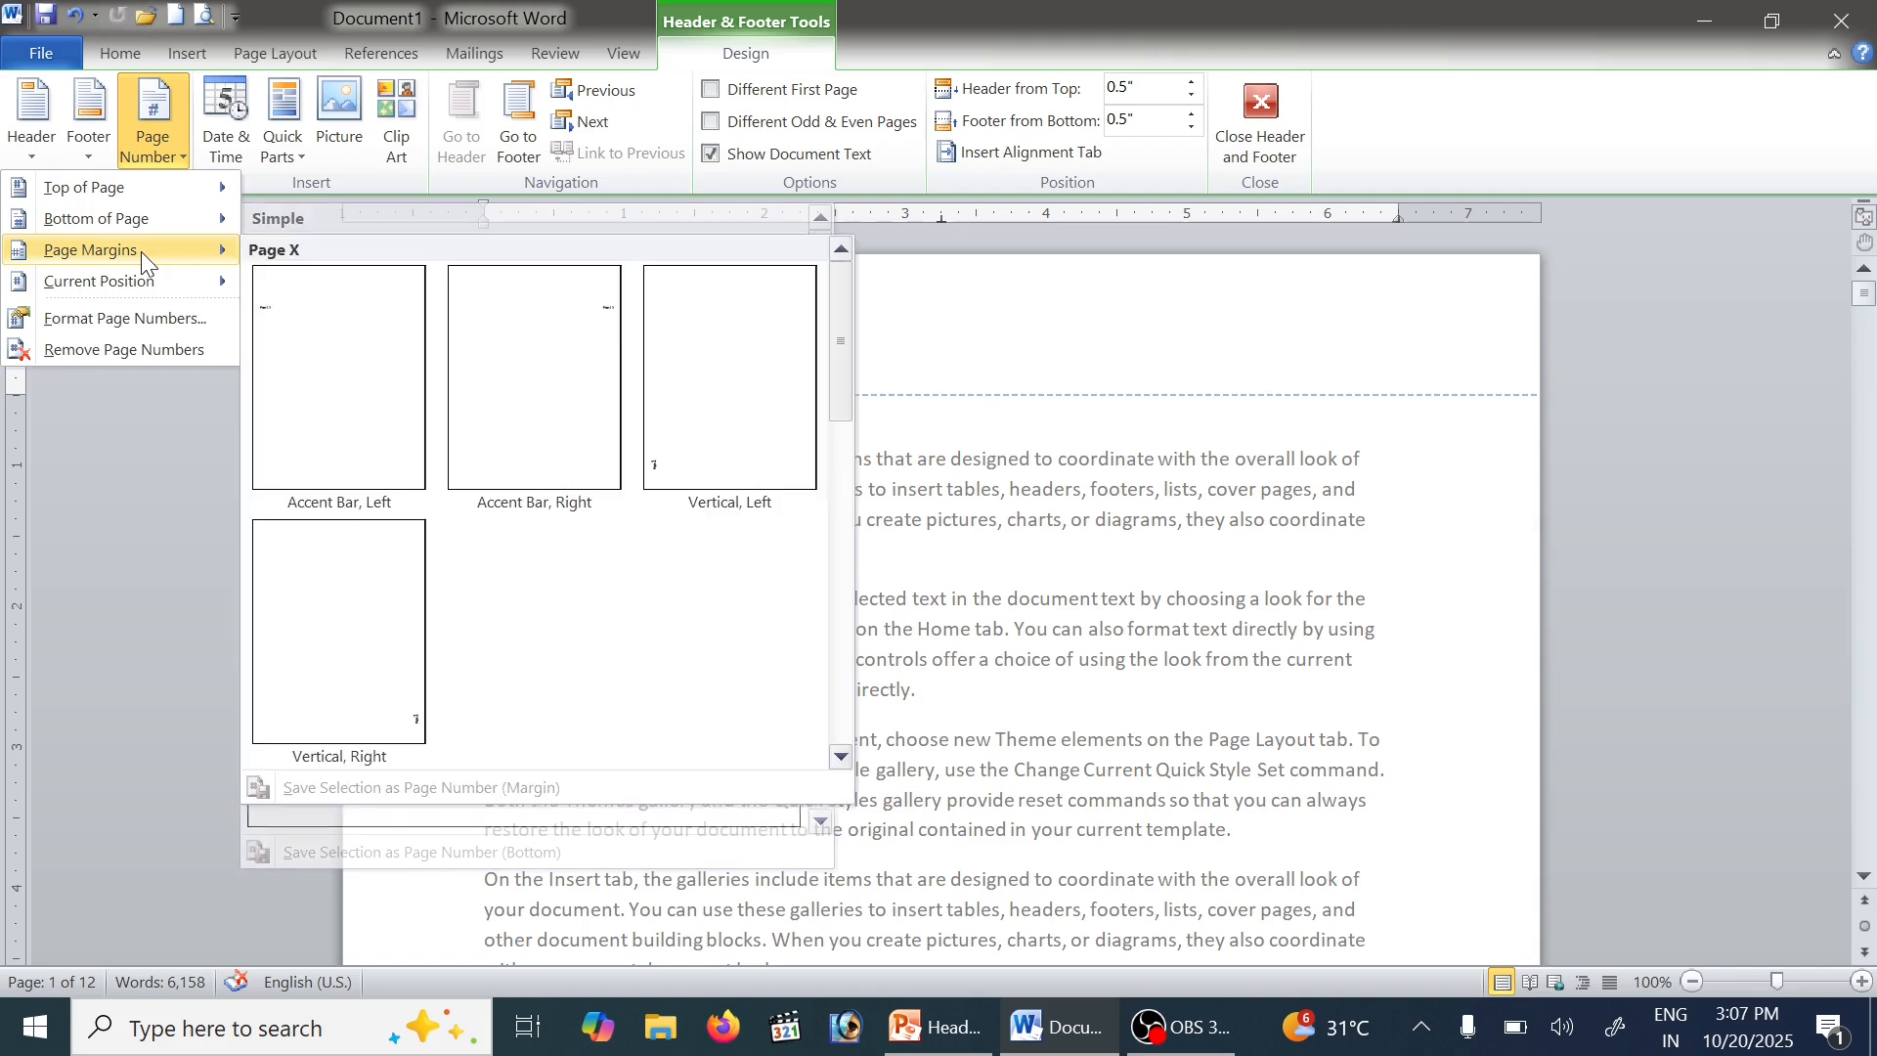
{"action": "left_click", "coordinate": [338, 342]}
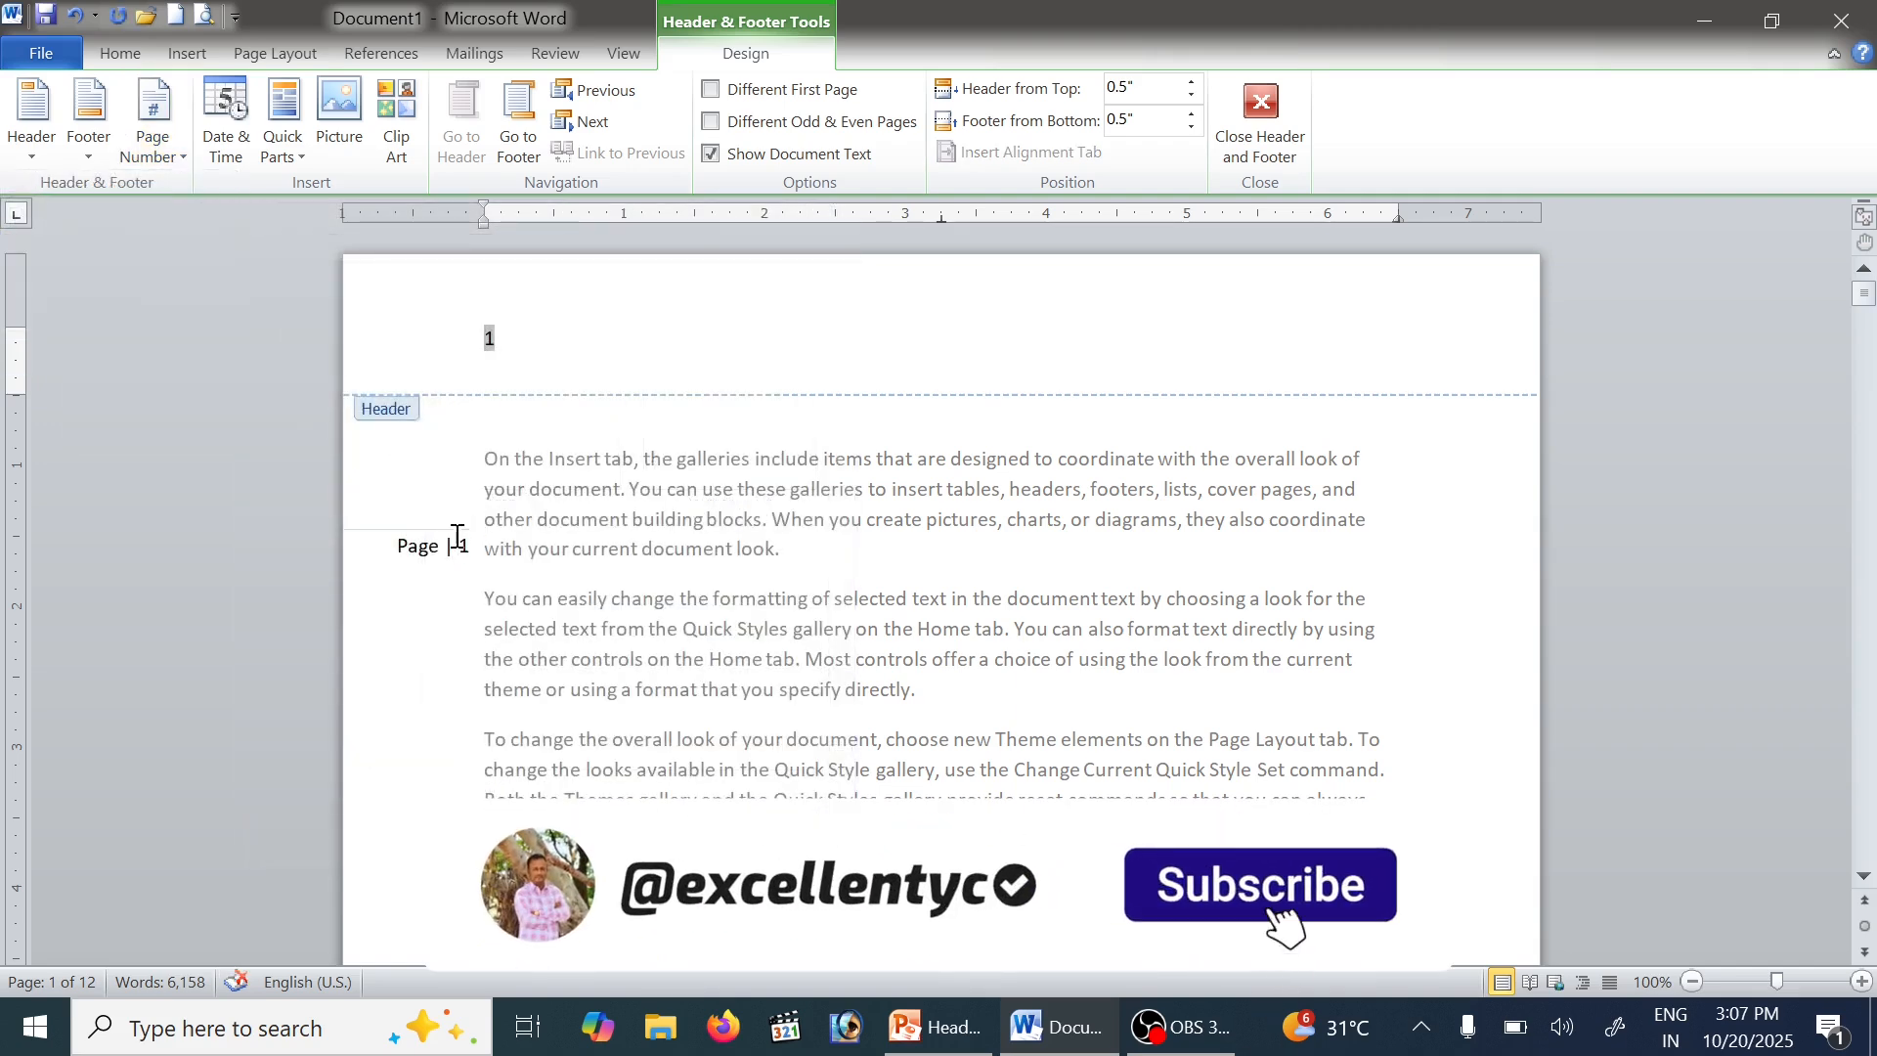
Change the page number format to A, B, C, … and check the numbering in the document
{"action": "left_click", "coordinate": [166, 166]}
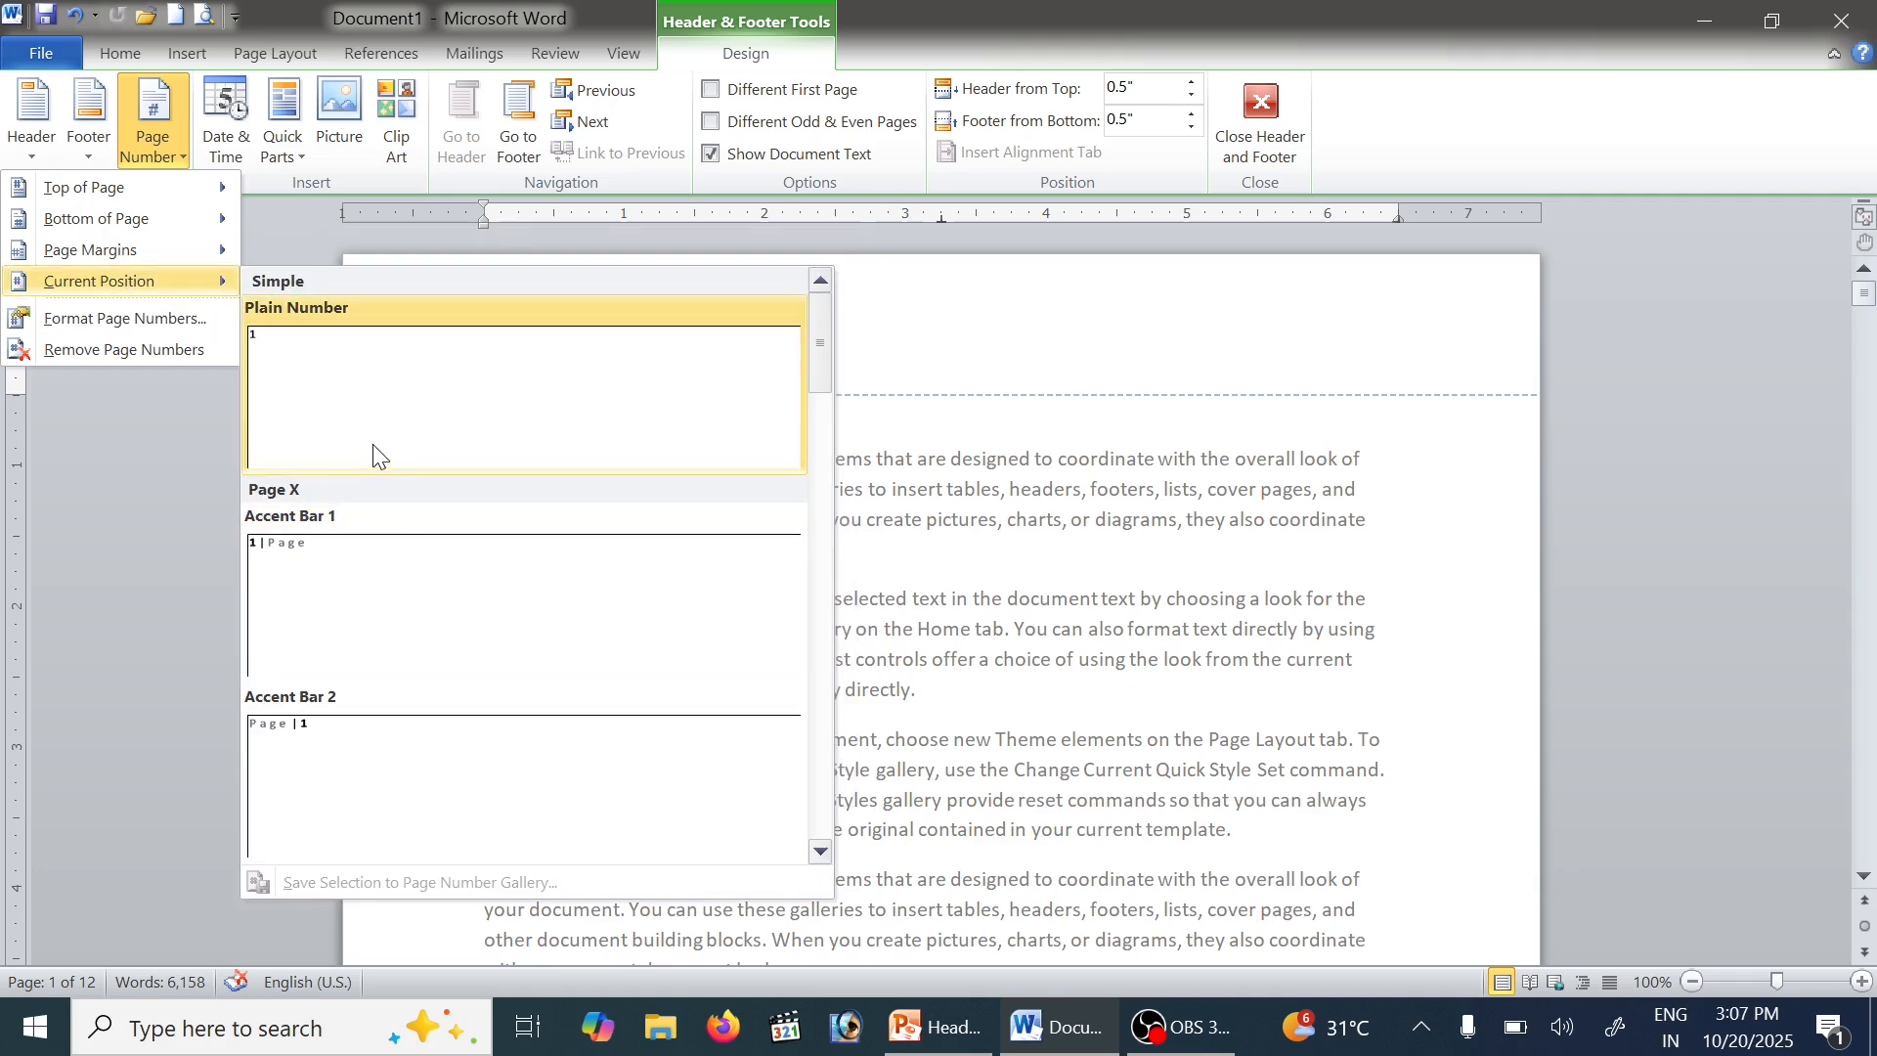
{"action": "left_click", "coordinate": [189, 316]}
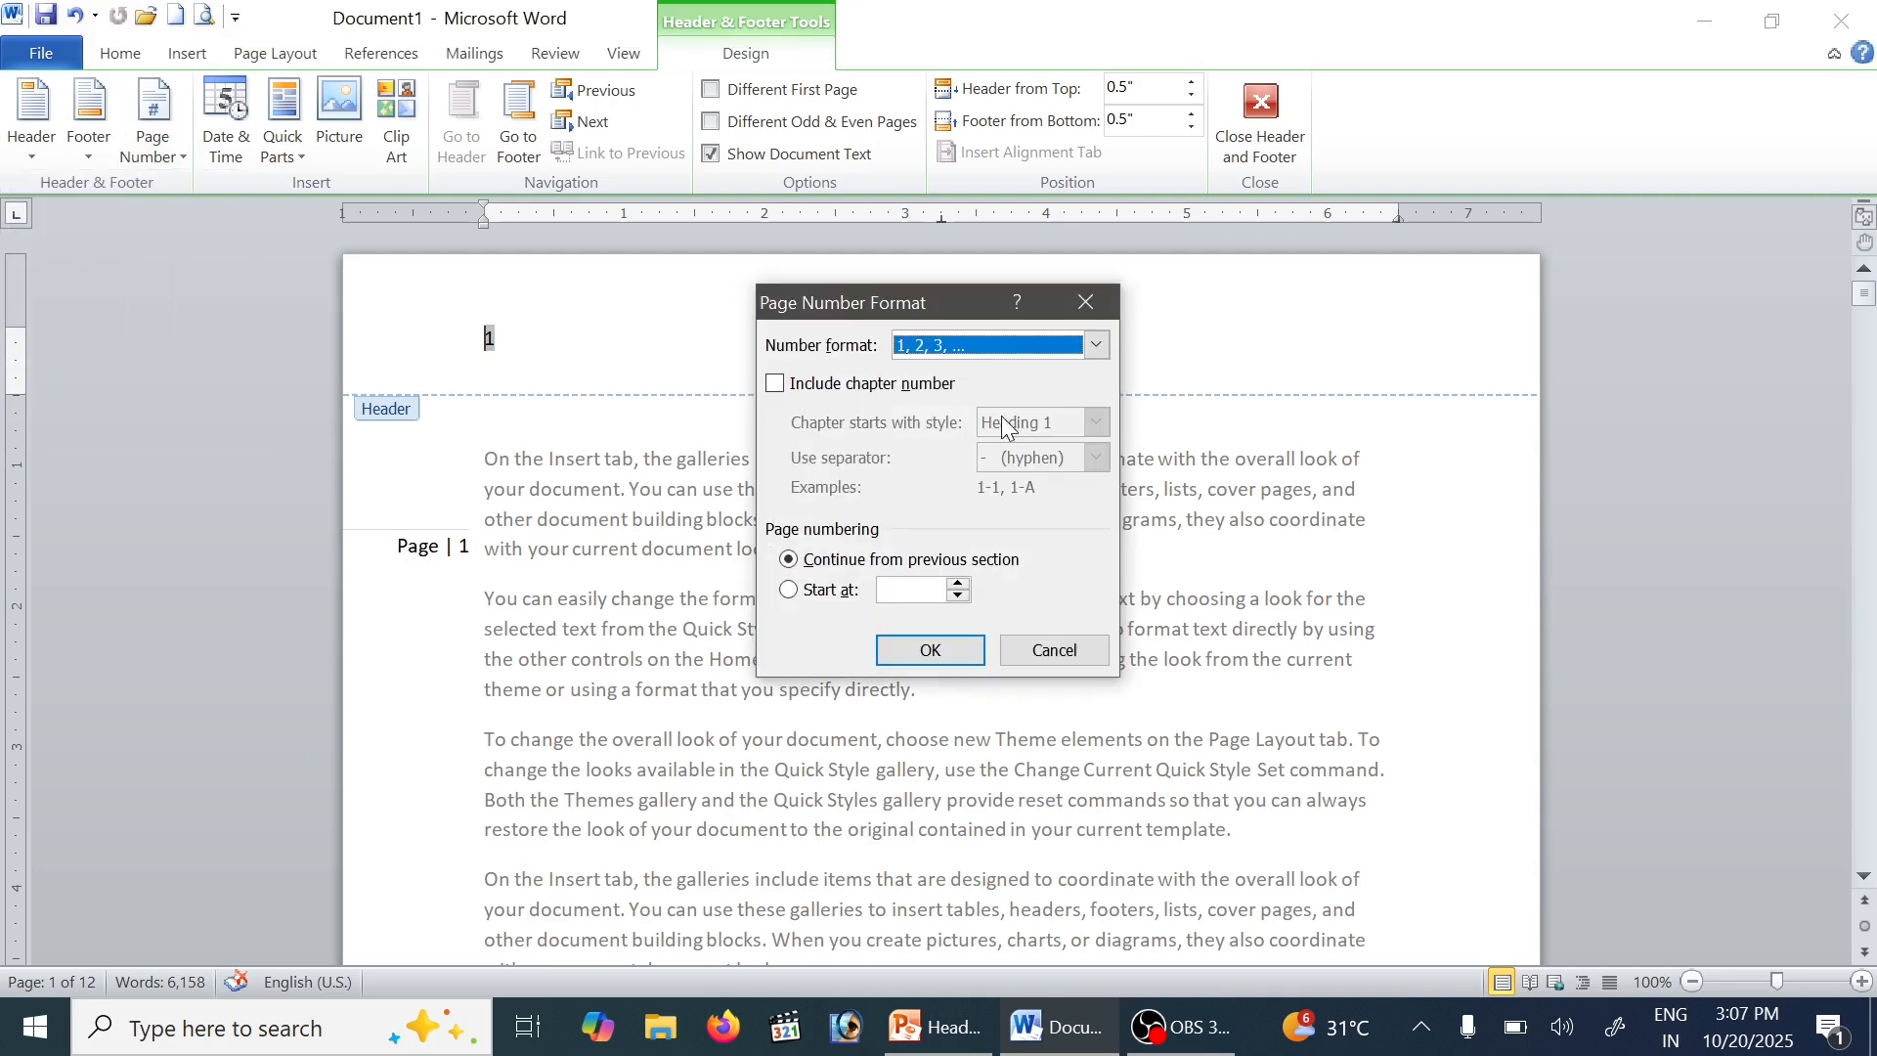
{"action": "left_click", "coordinate": [1040, 353]}
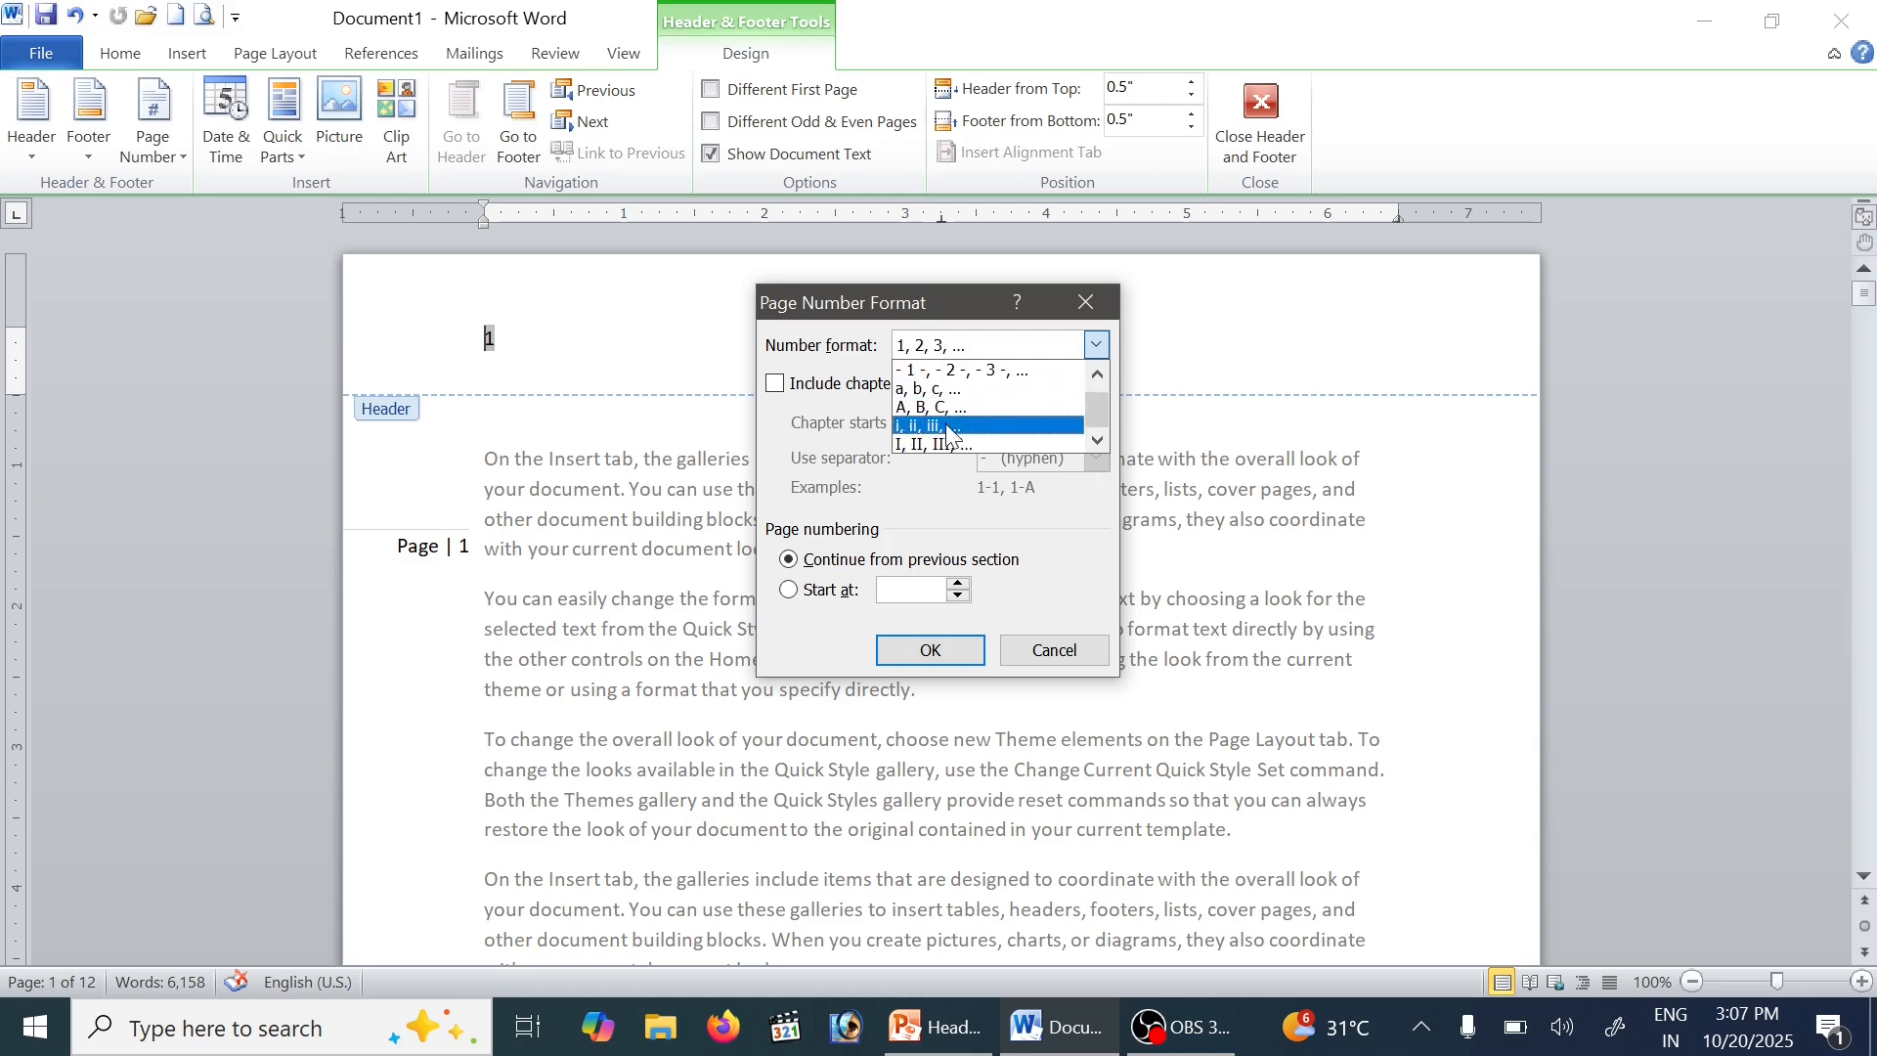
{"action": "scroll", "coordinate": [963, 422], "scroll_direction": "down", "scroll_amount": 1}
{"action": "left_click", "coordinate": [963, 423]}
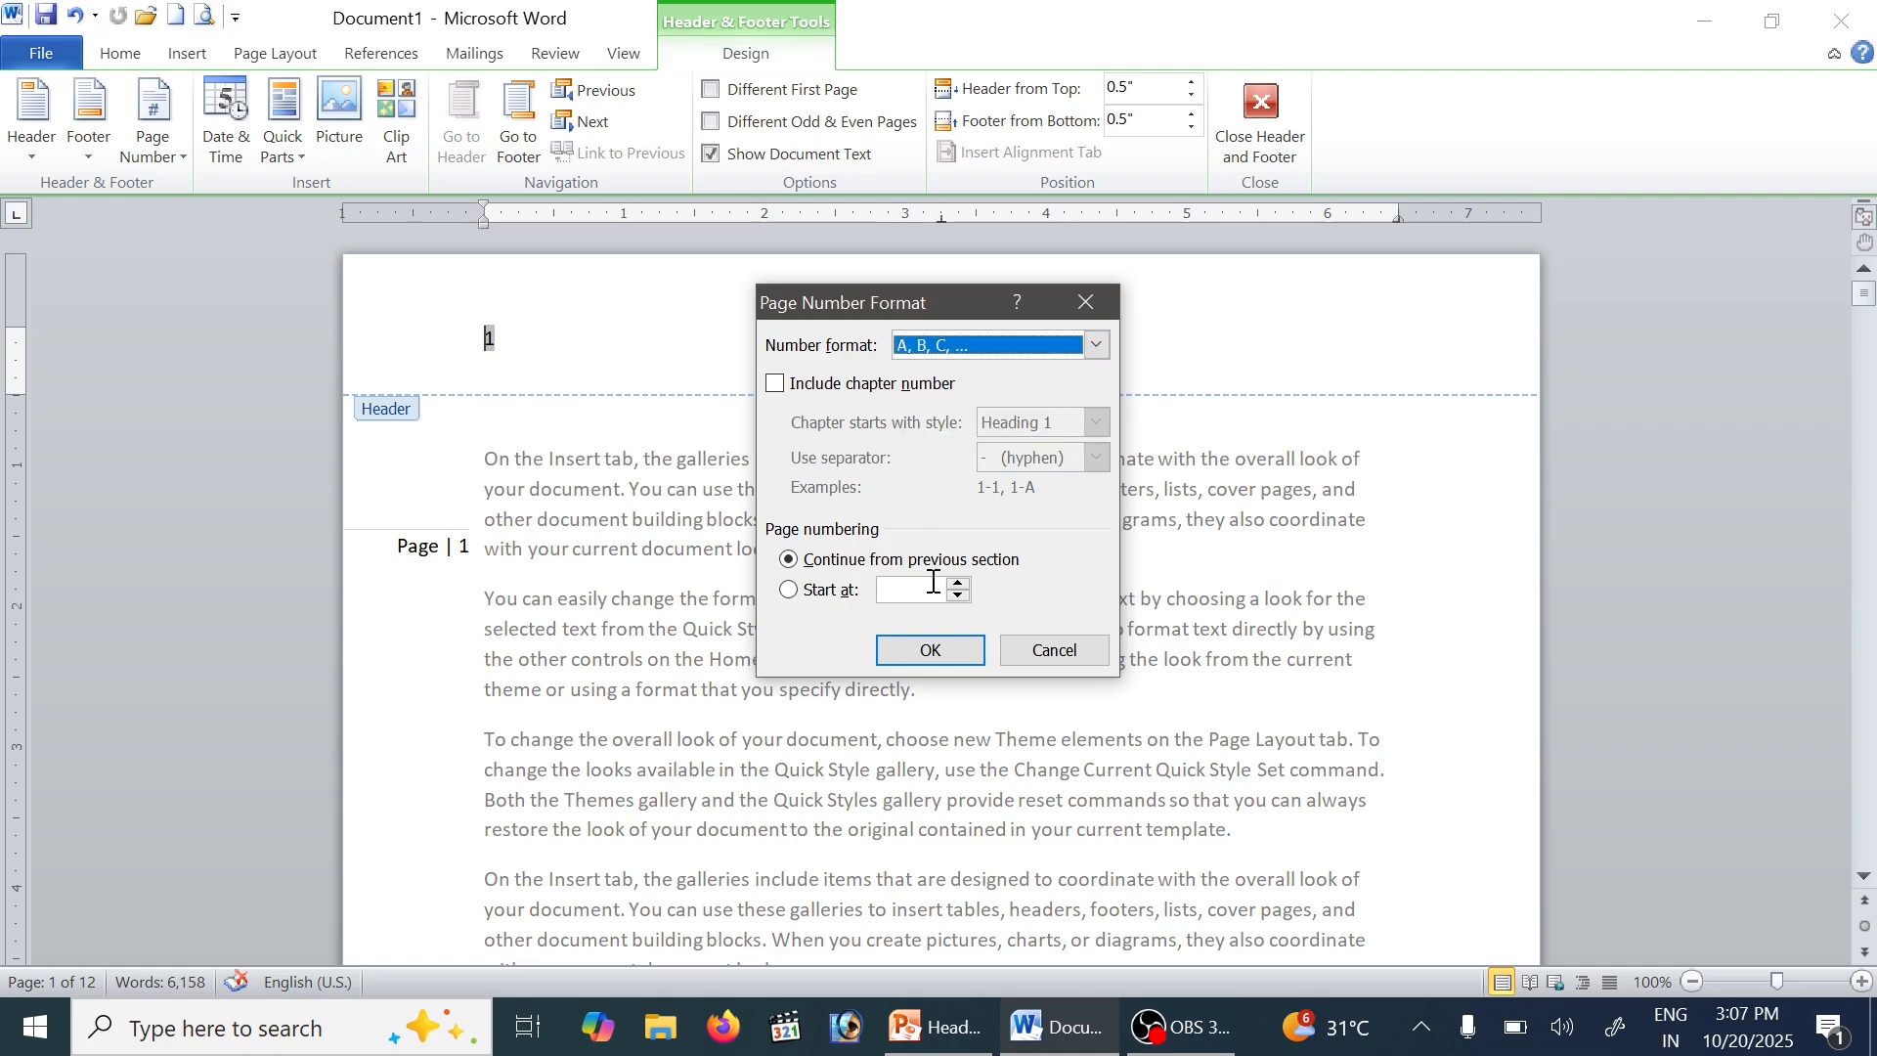
{"action": "left_click", "coordinate": [932, 654]}
{"action": "scroll", "coordinate": [618, 494], "scroll_direction": "down", "scroll_amount": 20}
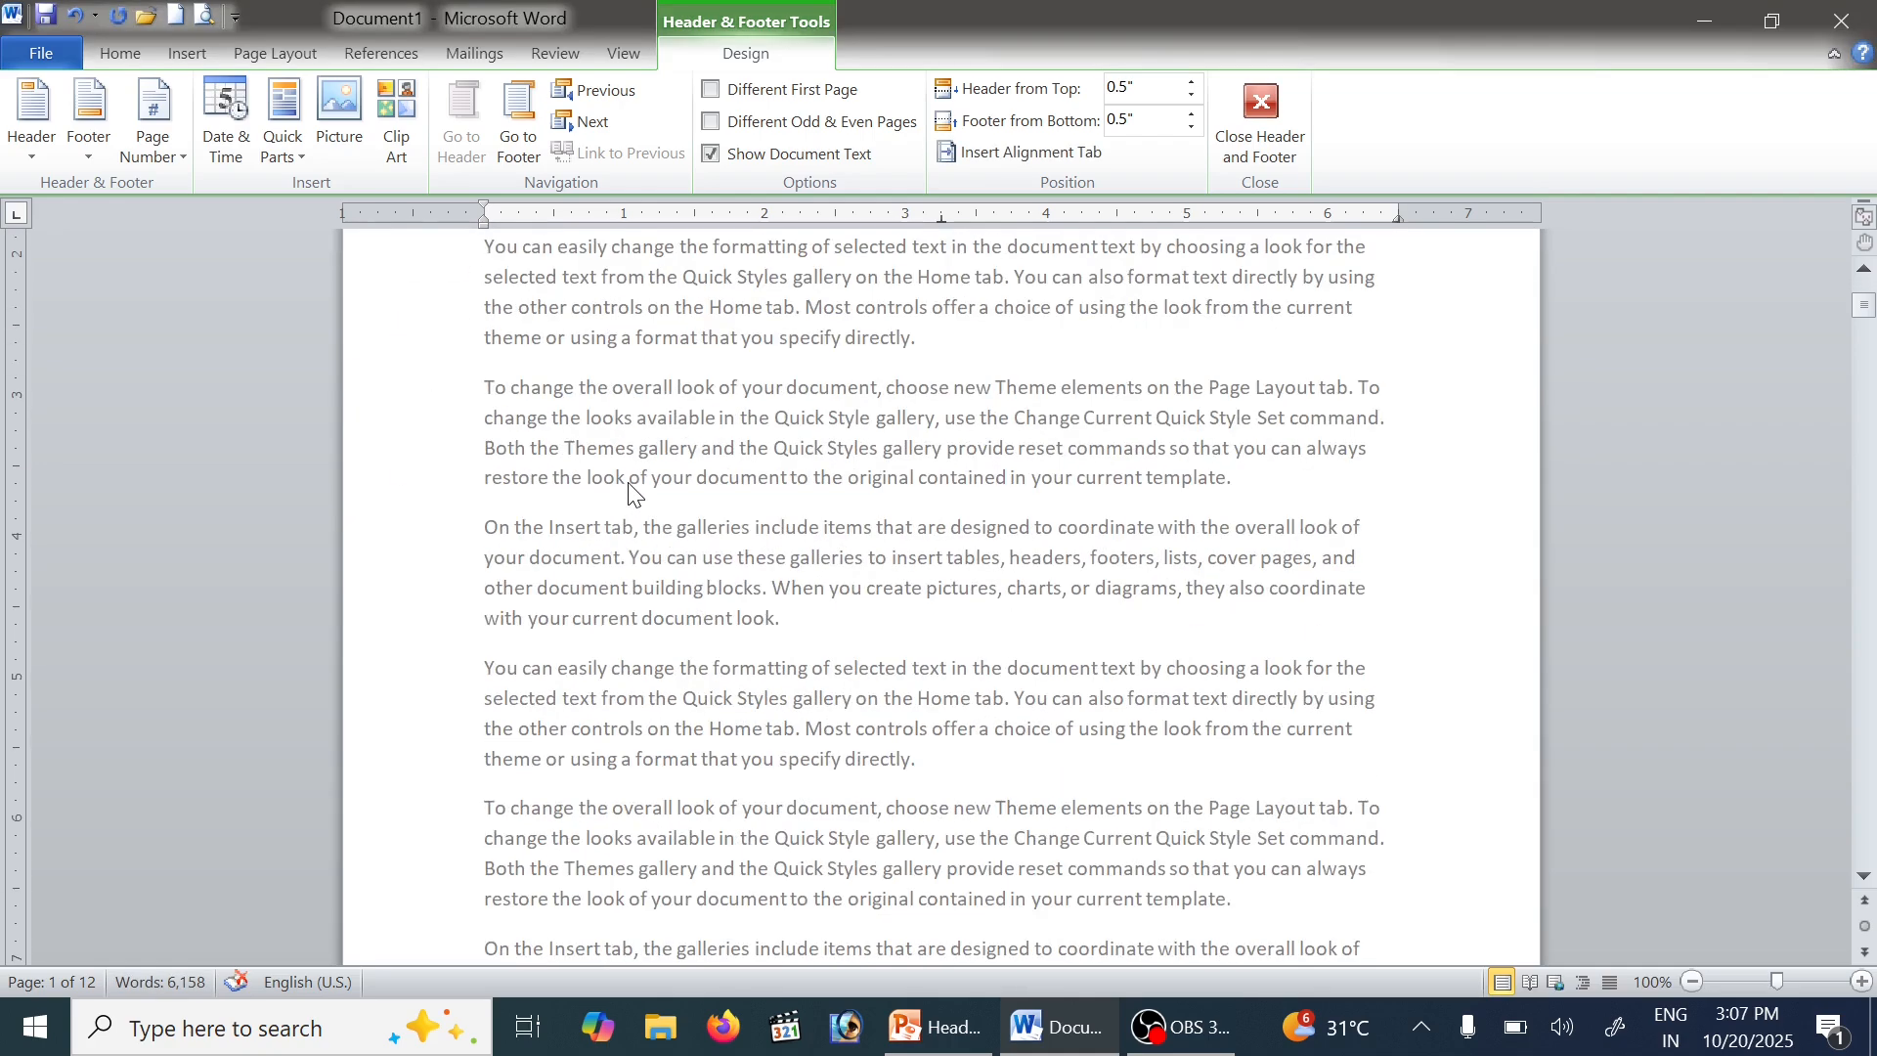
{"action": "scroll", "coordinate": [653, 467], "scroll_direction": "up", "scroll_amount": 20}
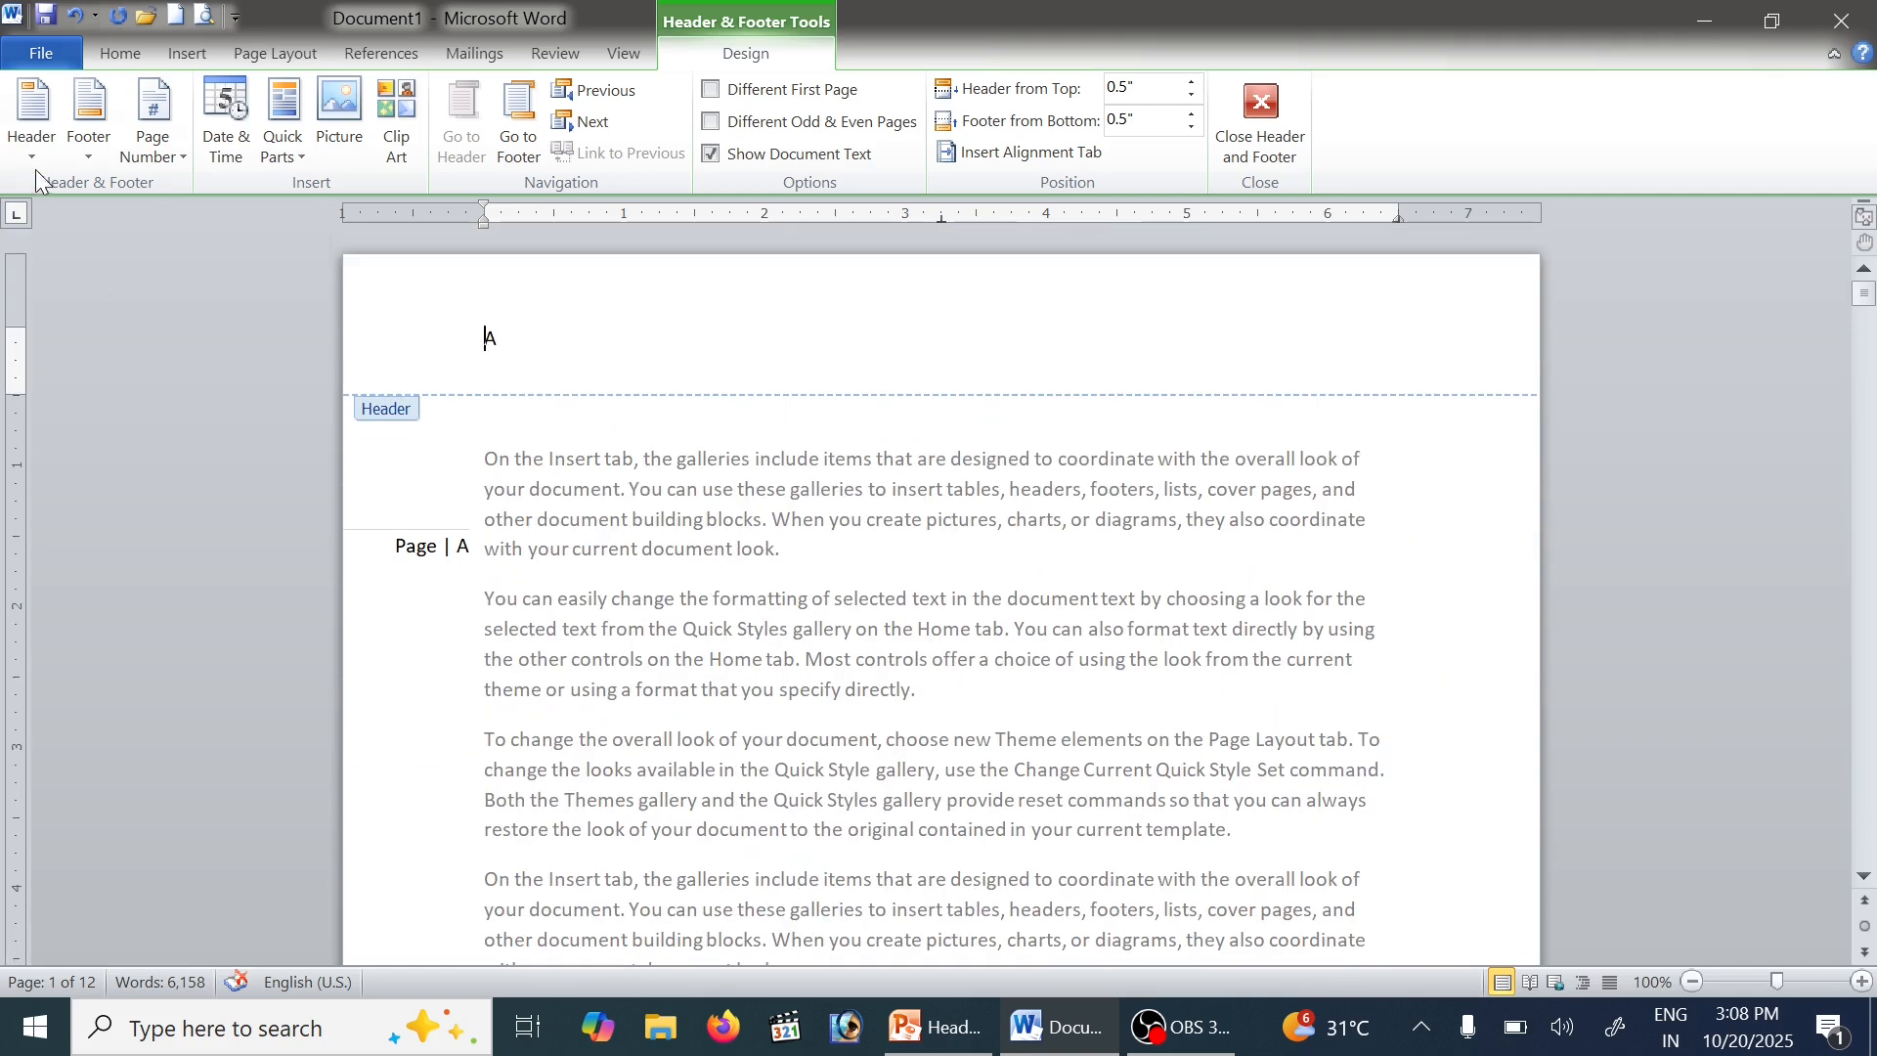
Set the page number format to 1, 2, 3, … and remove the page numbers from the document
{"action": "left_click", "coordinate": [147, 142]}
{"action": "left_click", "coordinate": [58, 318]}
{"action": "left_click", "coordinate": [938, 346]}
{"action": "left_click", "coordinate": [936, 370]}
{"action": "left_click", "coordinate": [950, 653]}
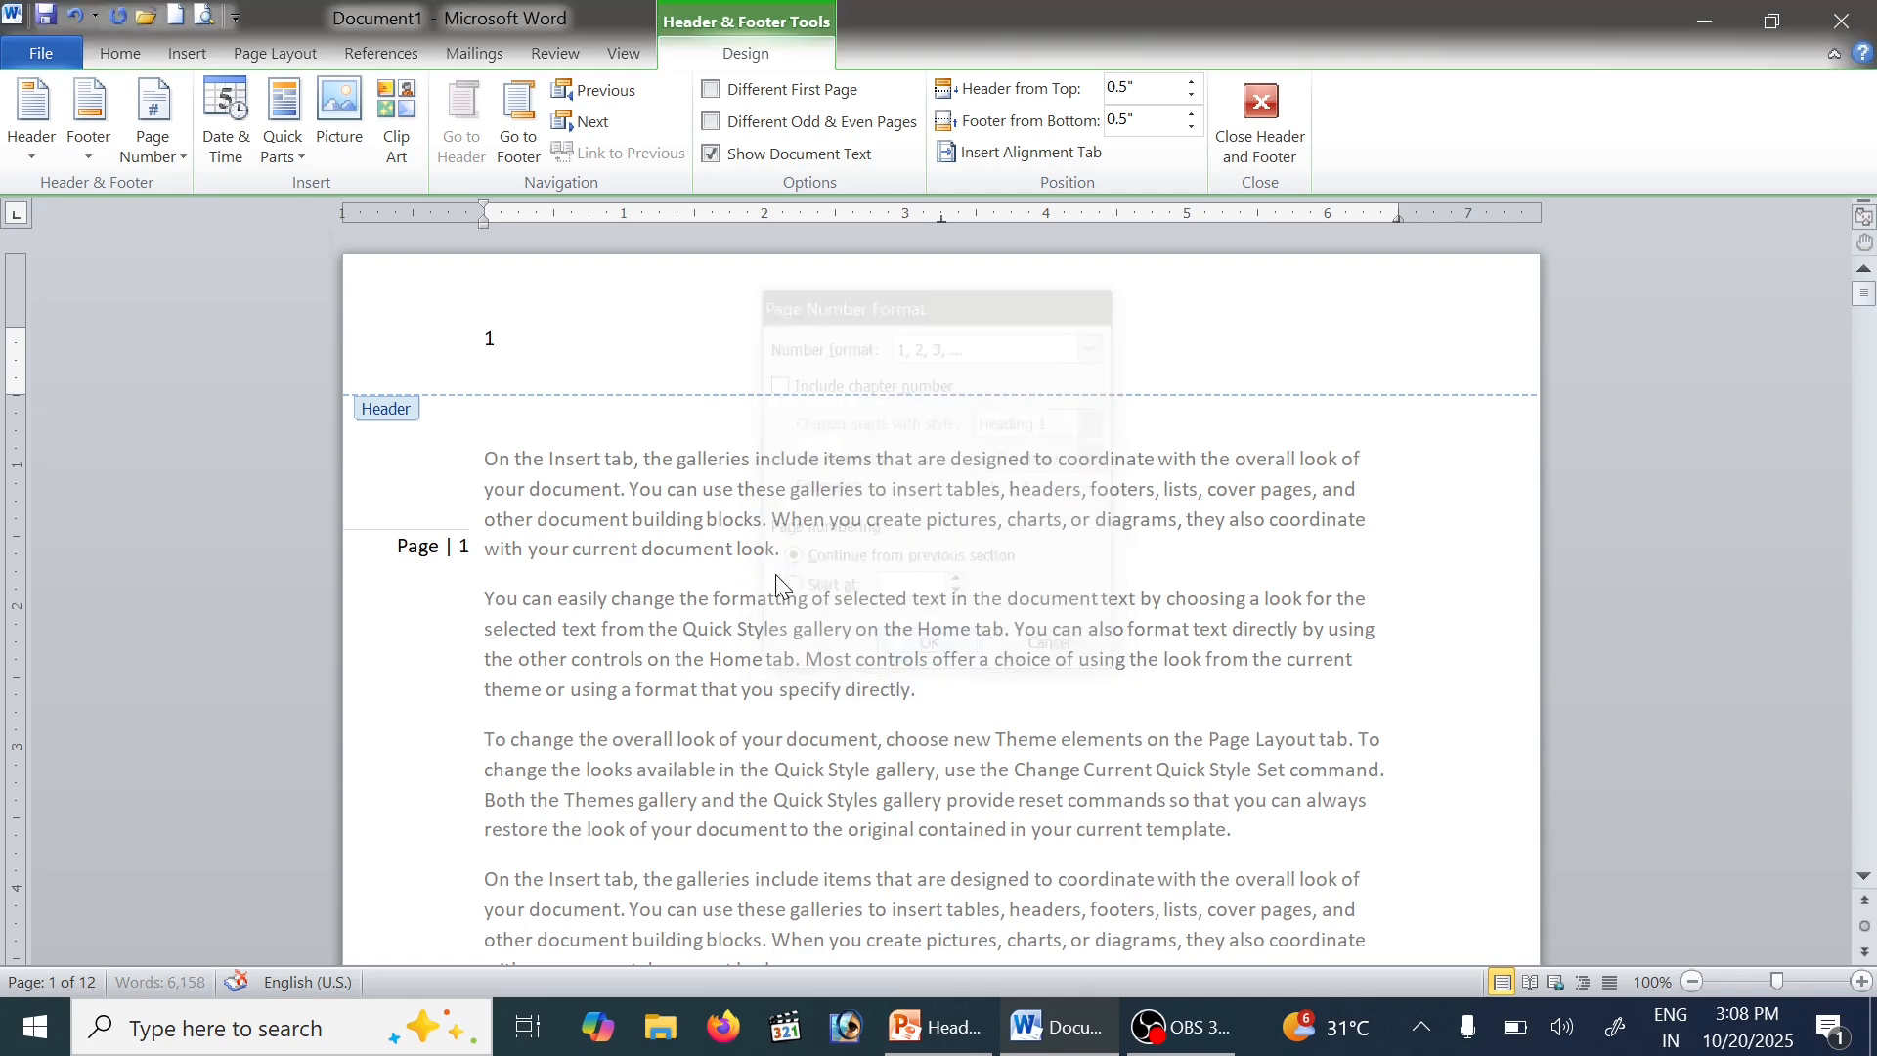
{"action": "left_click", "coordinate": [158, 147]}
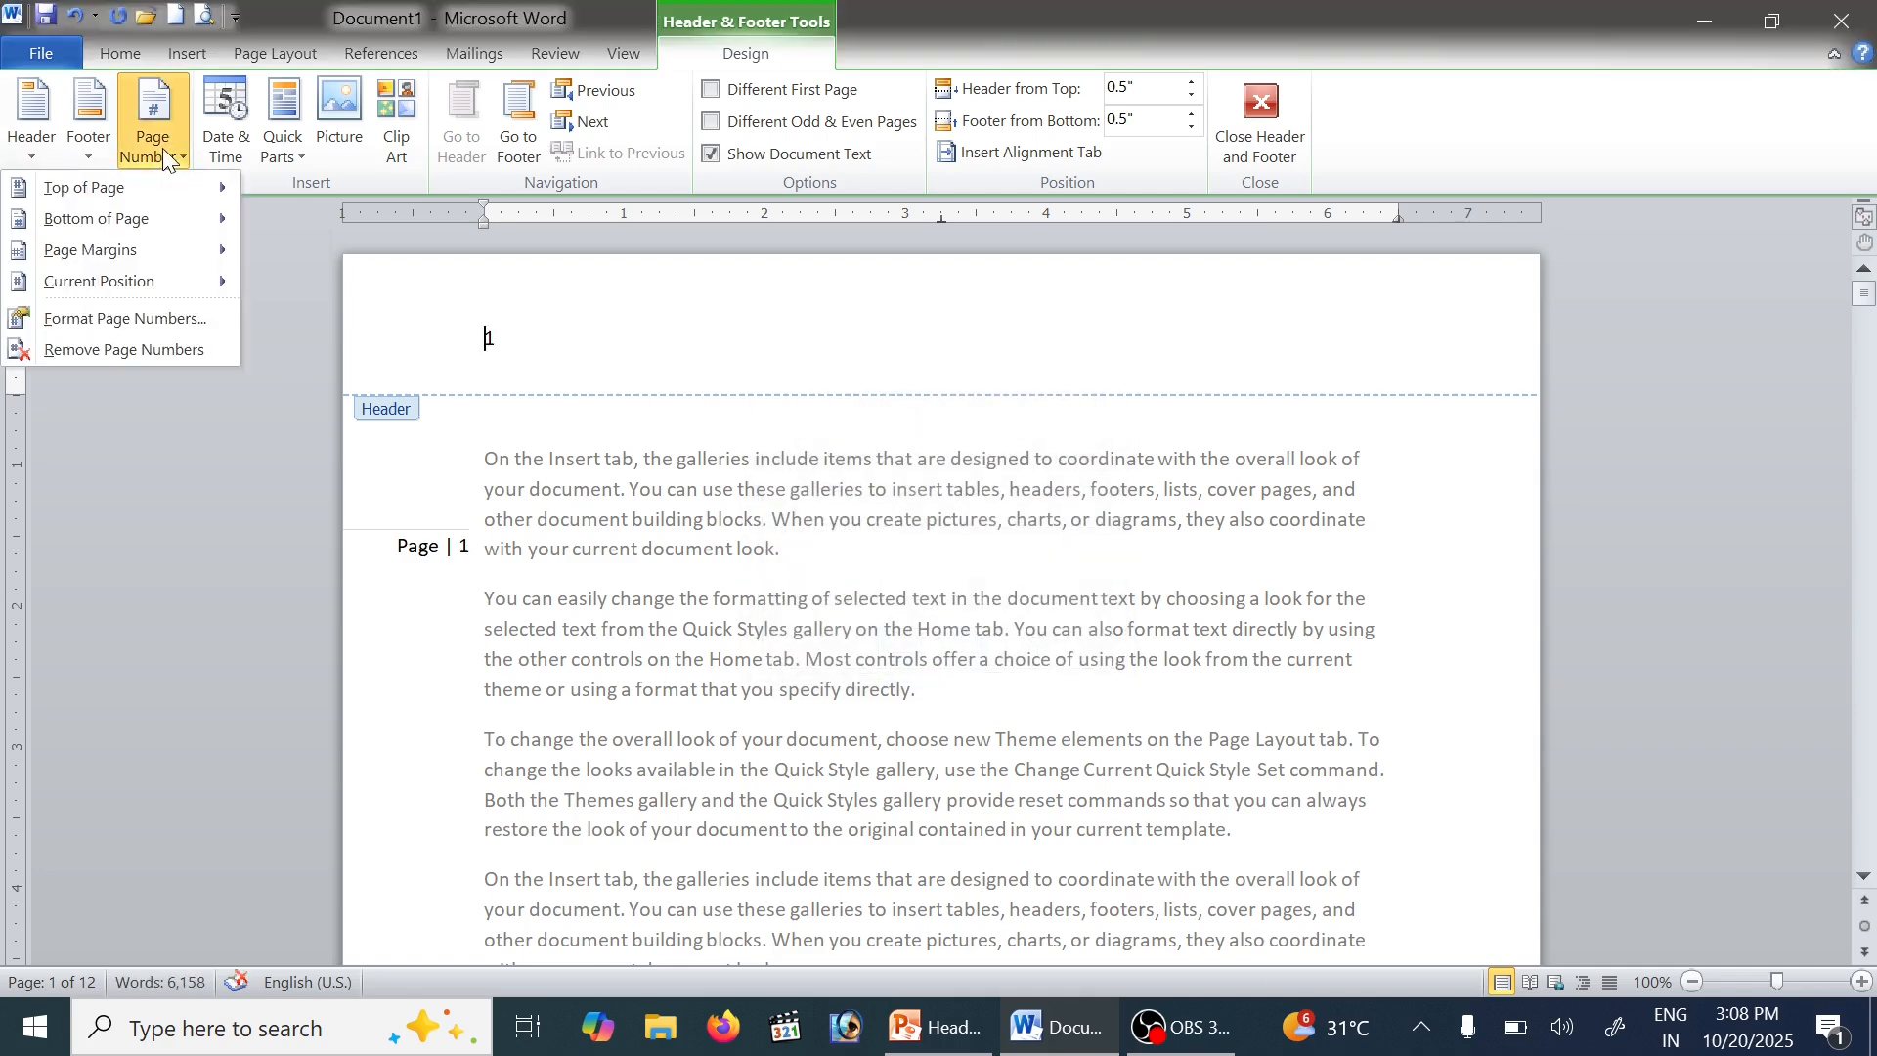
{"action": "left_click", "coordinate": [167, 350]}
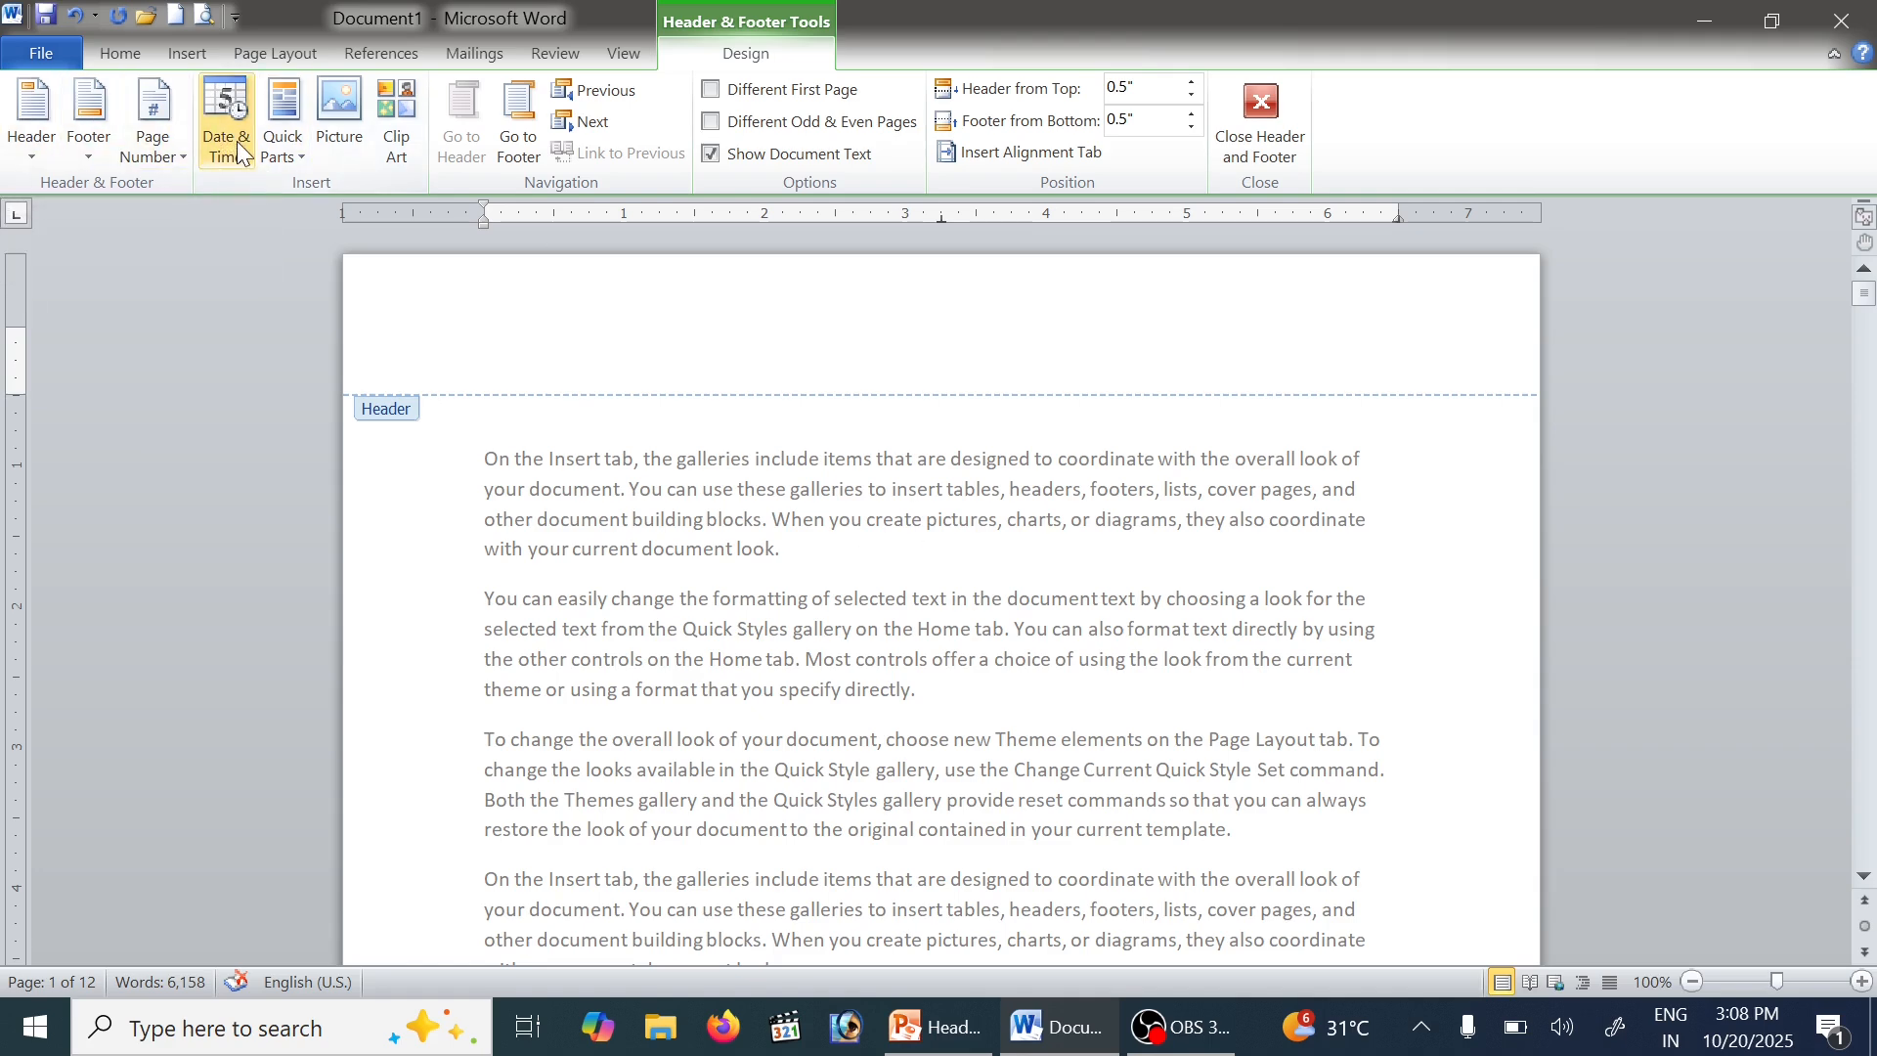
Undo the page number and header changes until the COMPUTER NOTES header is restored
{"action": "scroll", "coordinate": [799, 418], "scroll_direction": "down", "scroll_amount": 5}
{"action": "scroll", "coordinate": [240, 260], "scroll_direction": "up", "scroll_amount": 2}
{"action": "key", "text": "ctrl+z"}
{"action": "key", "text": "ctrl+z"}
{"action": "key", "text": "ctrl+z"}
{"action": "key", "text": "ctrl+z"}
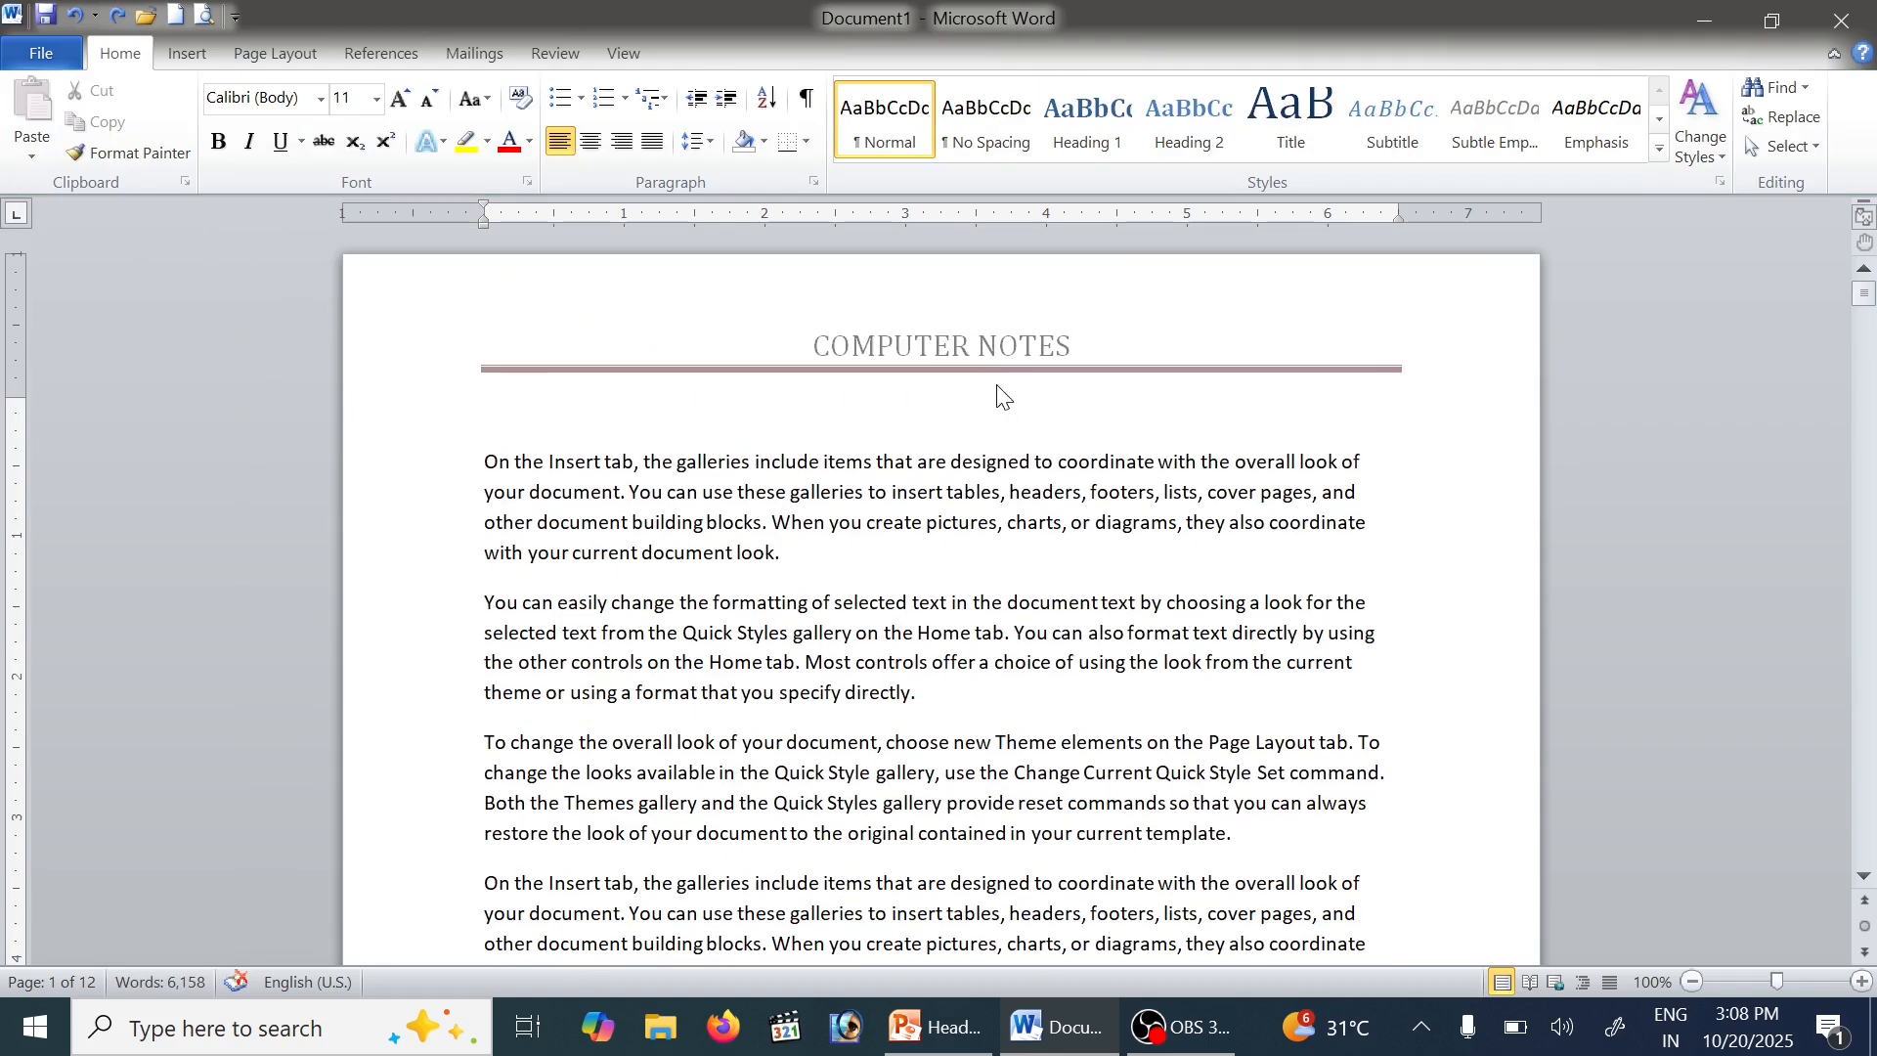
Place the cursor on the empty line under "Abc section" in the page 1 footer and insert the date in 10/20/2025 format
{"action": "double_click", "coordinate": [788, 343]}
{"action": "scroll", "coordinate": [584, 262], "scroll_direction": "down", "scroll_amount": 2}
{"action": "scroll", "coordinate": [723, 491], "scroll_direction": "down", "scroll_amount": 6}
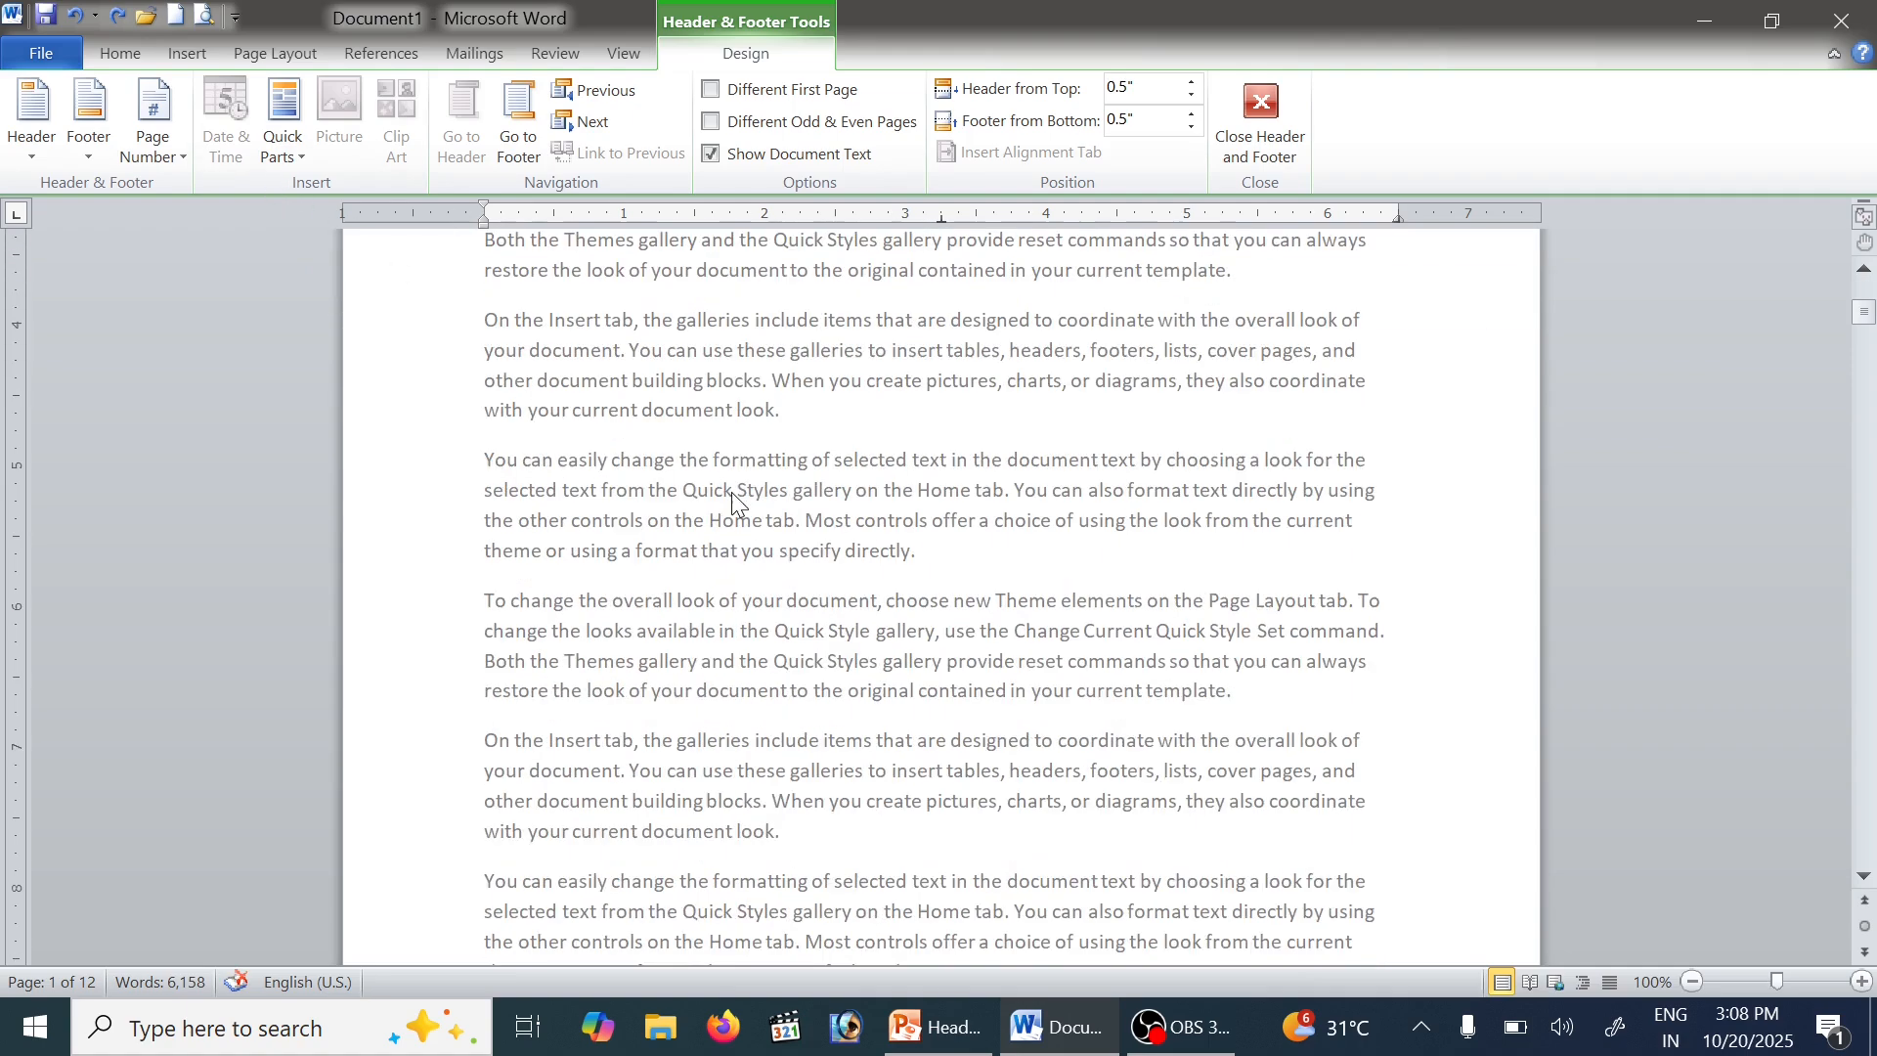
{"action": "left_click", "coordinate": [691, 461]}
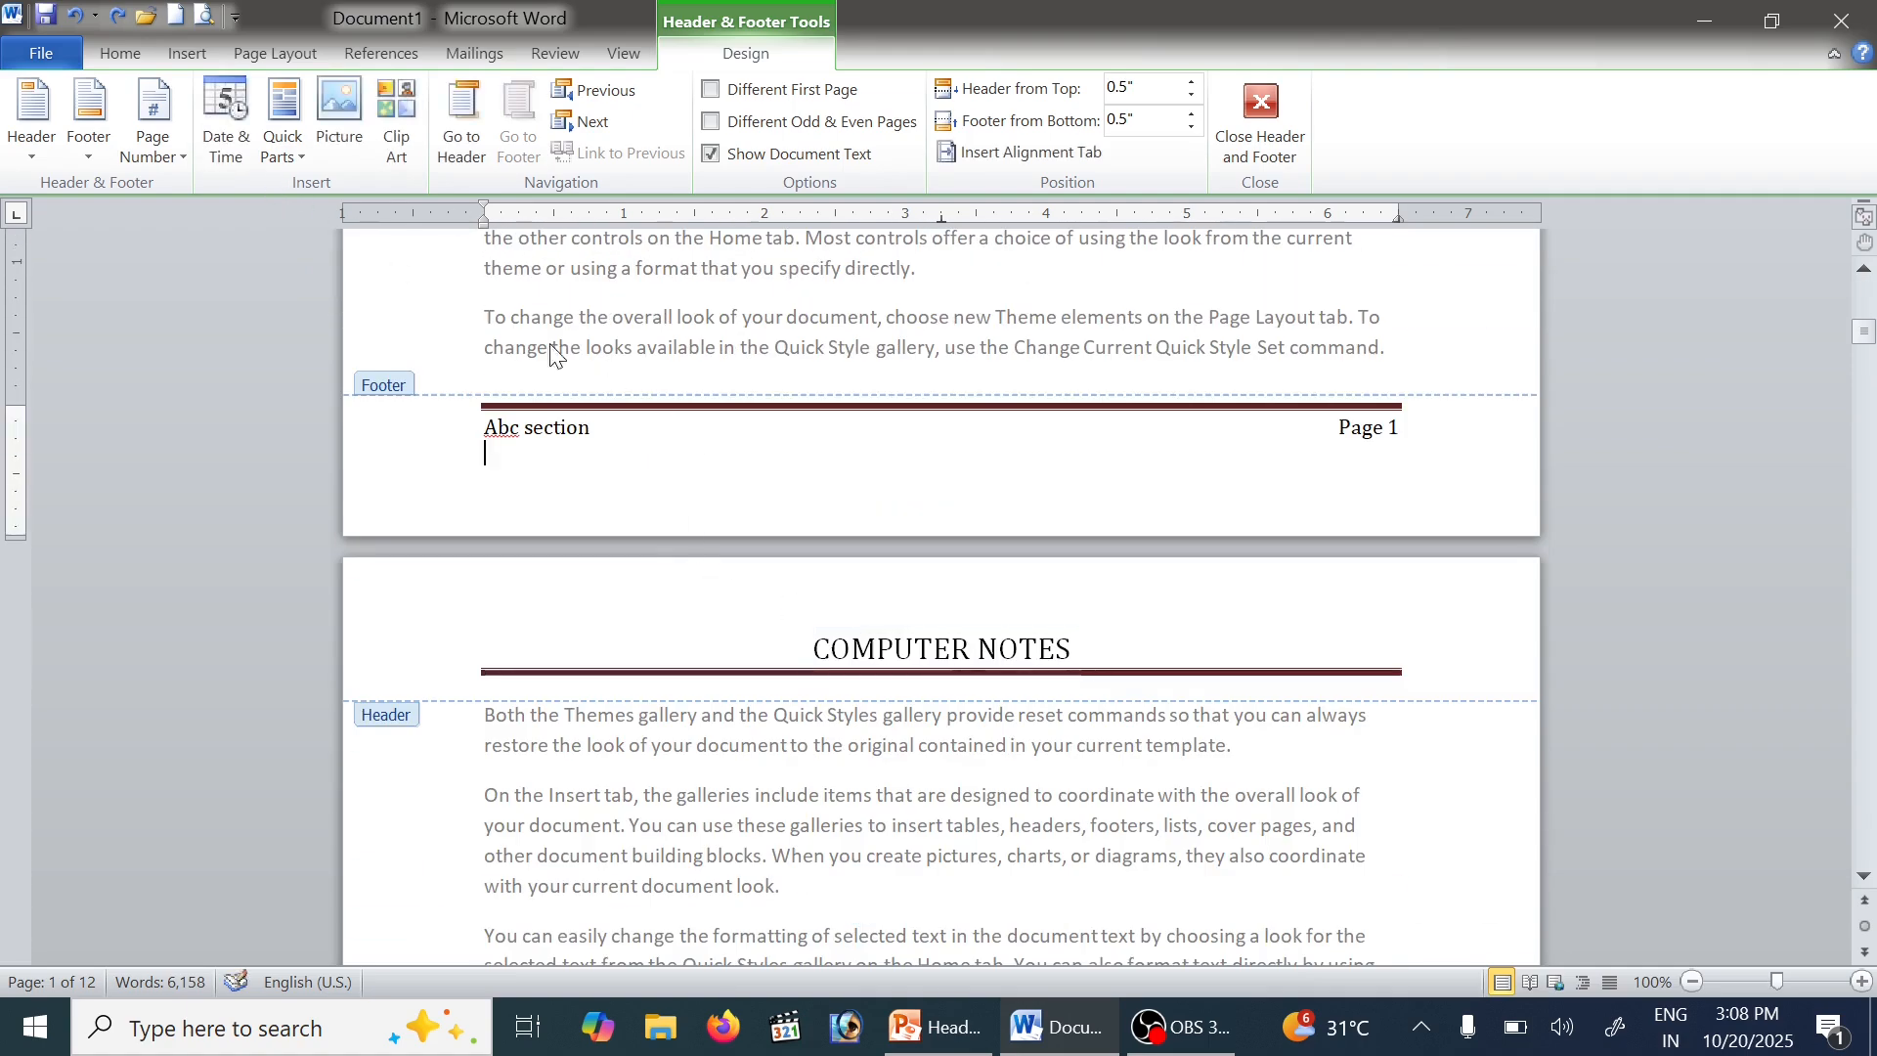
{"action": "left_click", "coordinate": [242, 162]}
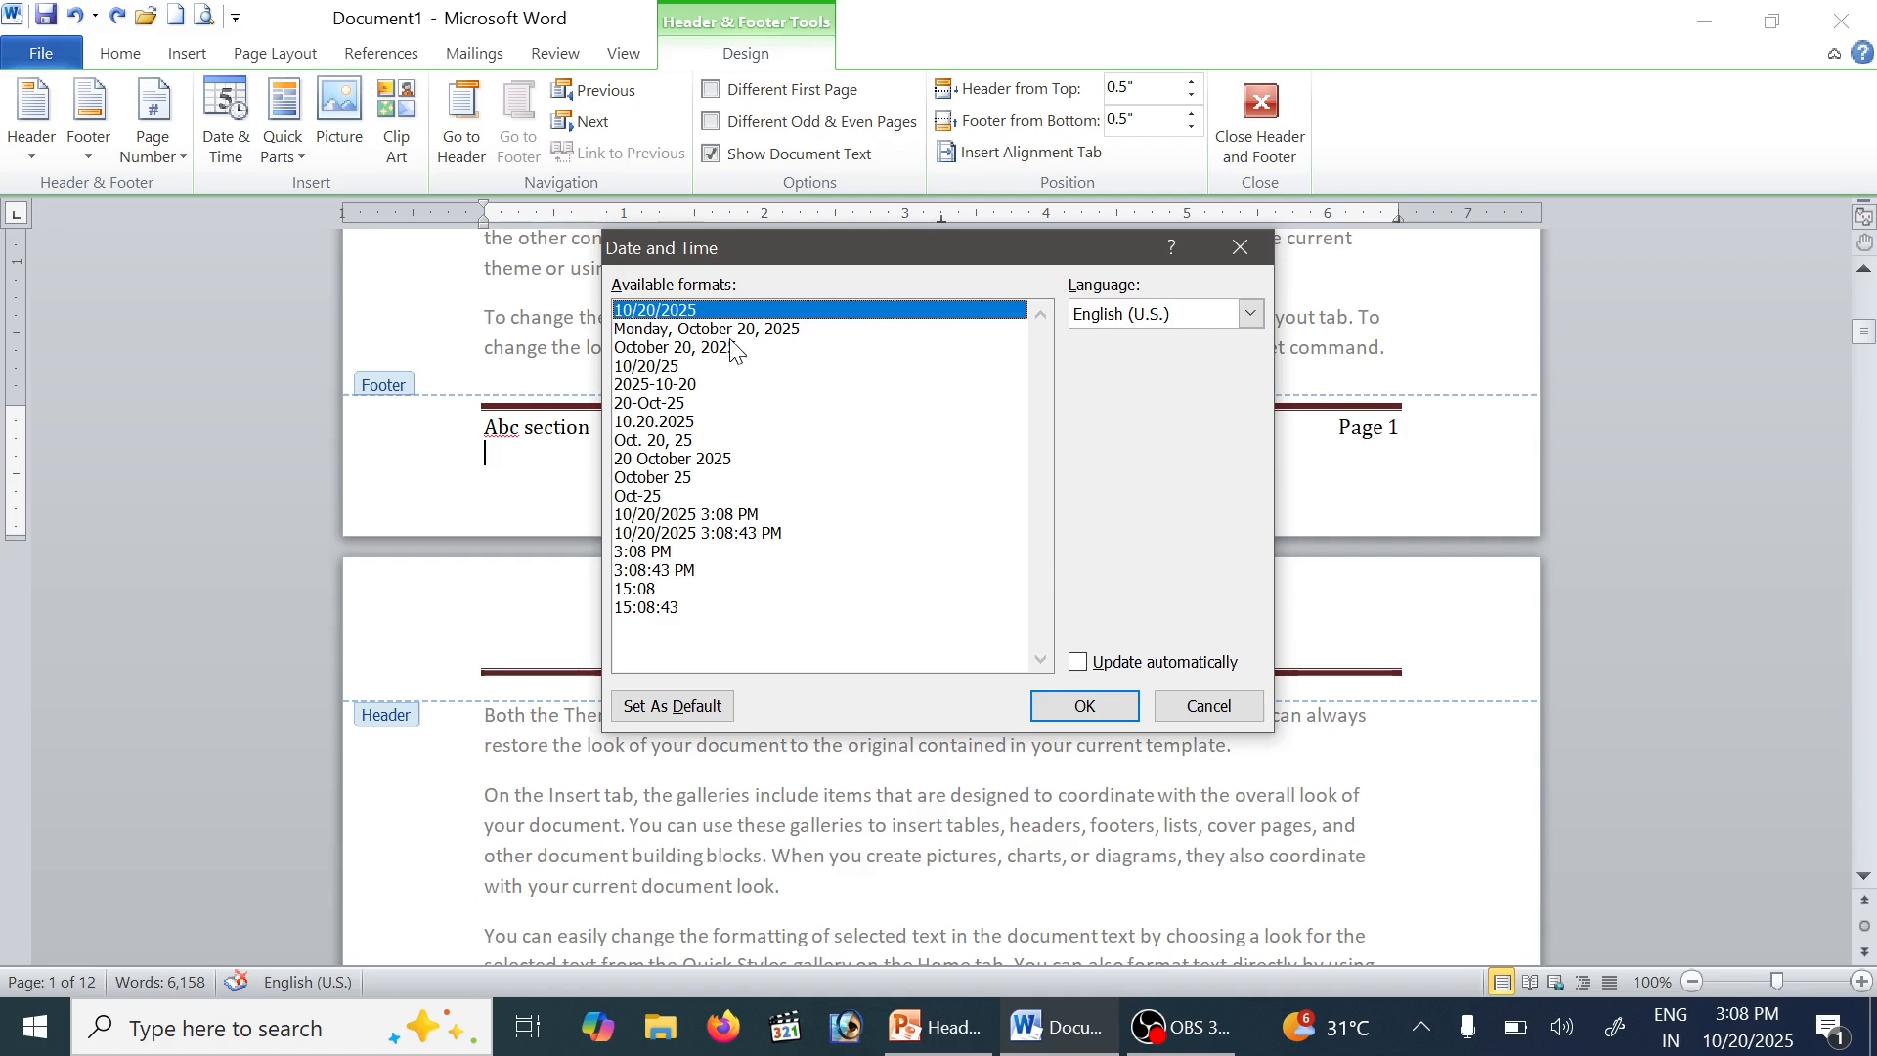
{"action": "left_click", "coordinate": [715, 335]}
{"action": "left_click", "coordinate": [713, 350]}
{"action": "left_click", "coordinate": [703, 372]}
{"action": "key", "text": "Down"}
{"action": "key", "text": "Down"}
{"action": "key", "text": "Down"}
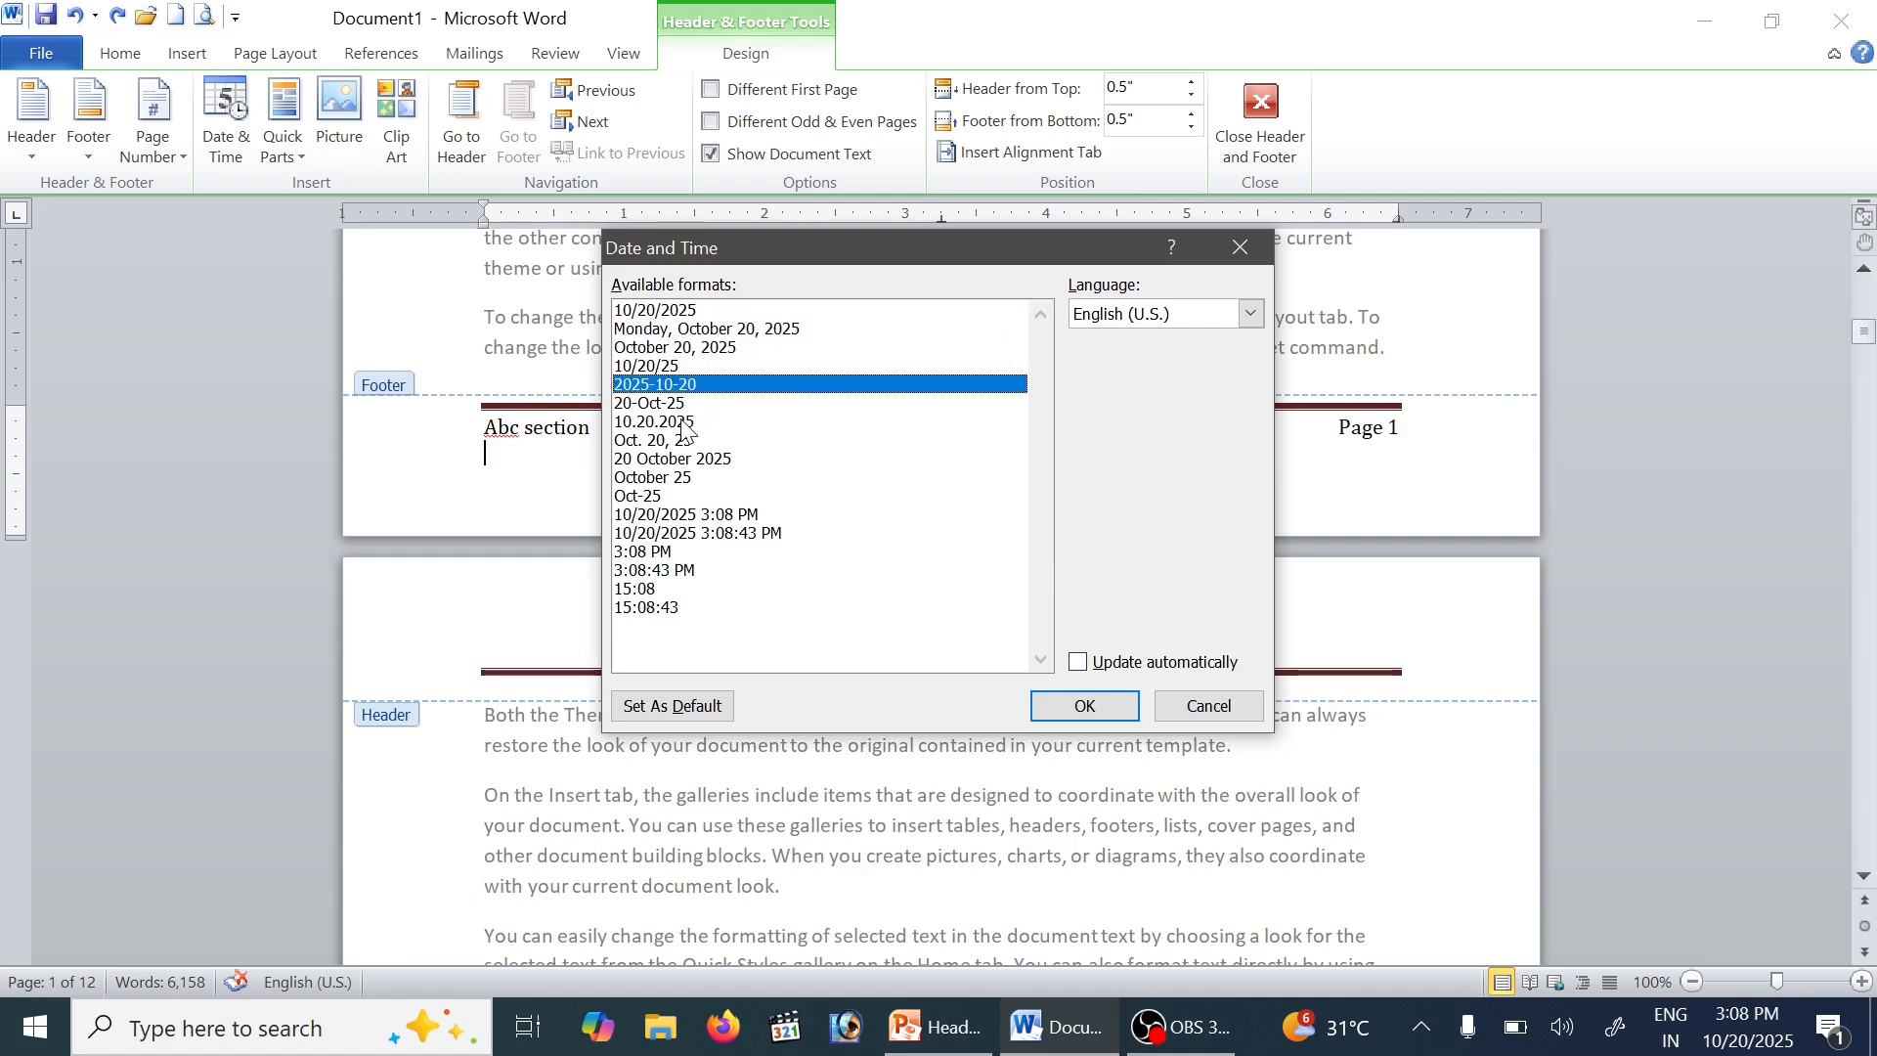
{"action": "left_click", "coordinate": [690, 441]}
{"action": "left_click", "coordinate": [693, 457]}
{"action": "key", "text": "Home"}
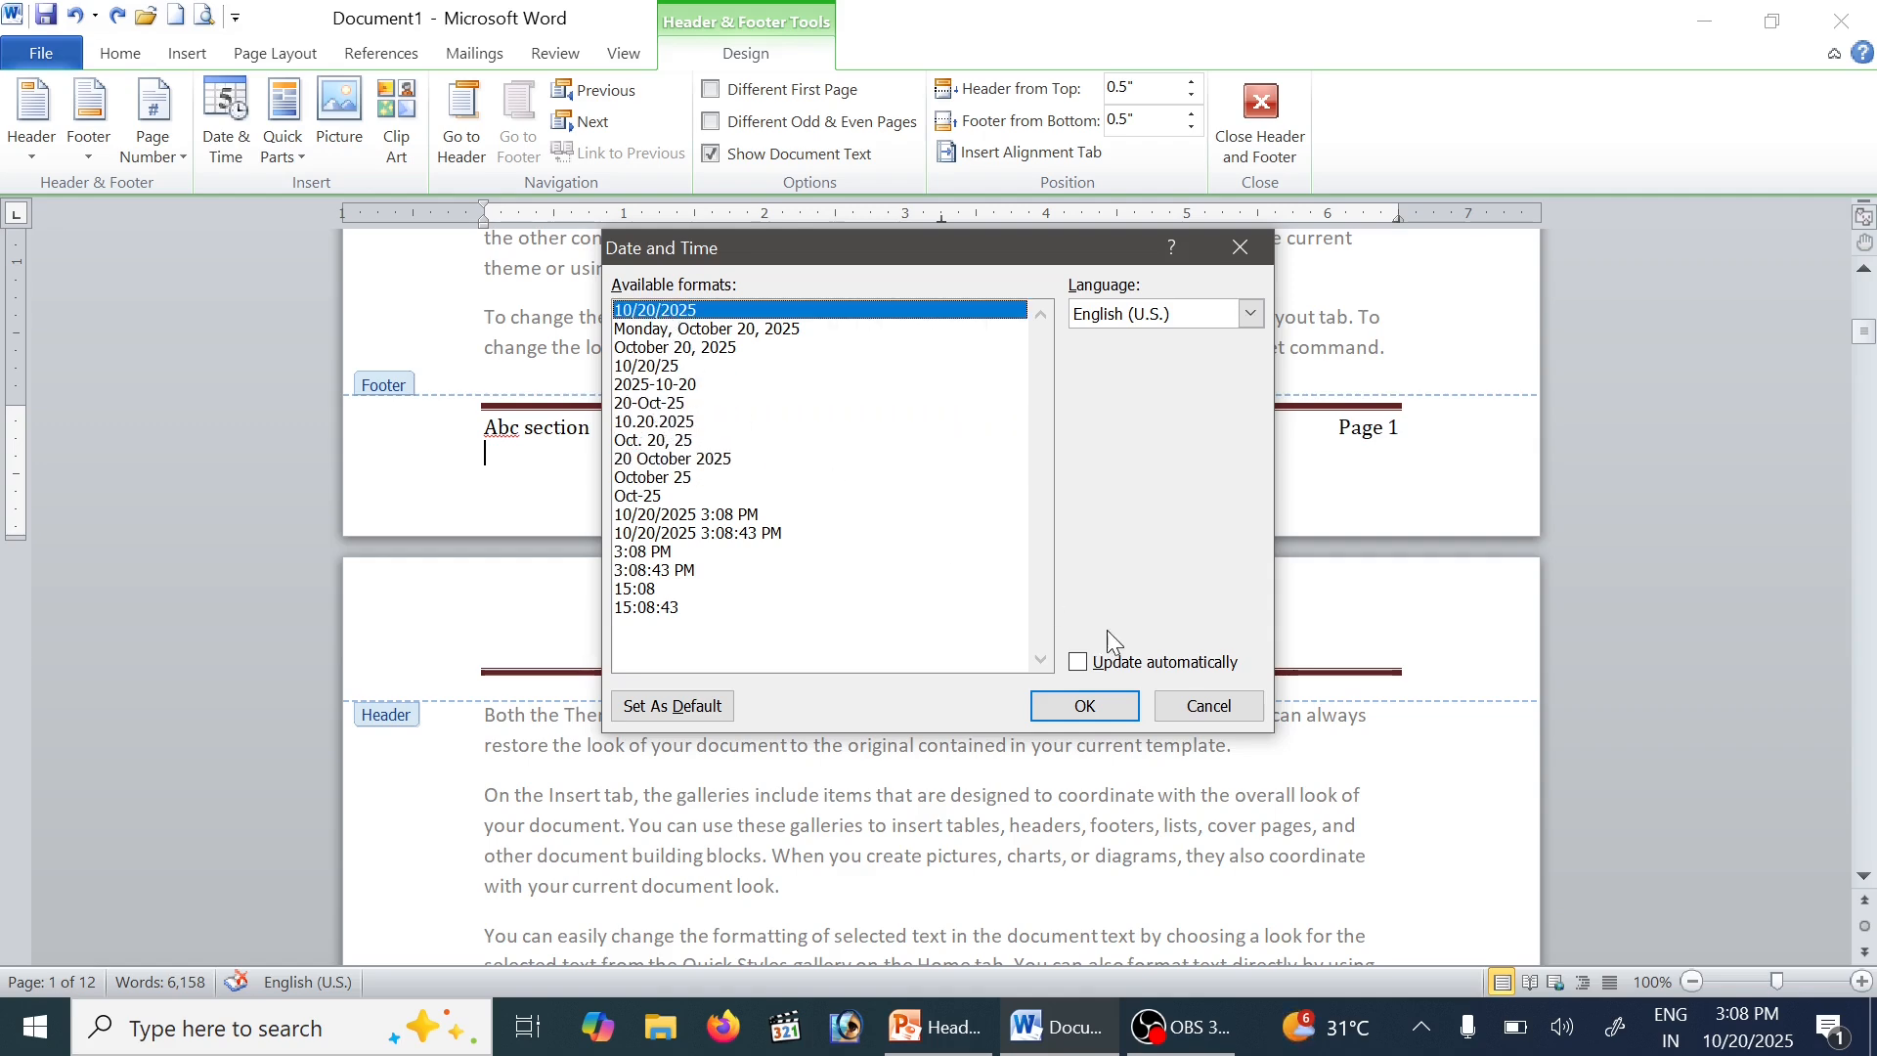
{"action": "left_click", "coordinate": [1069, 703]}
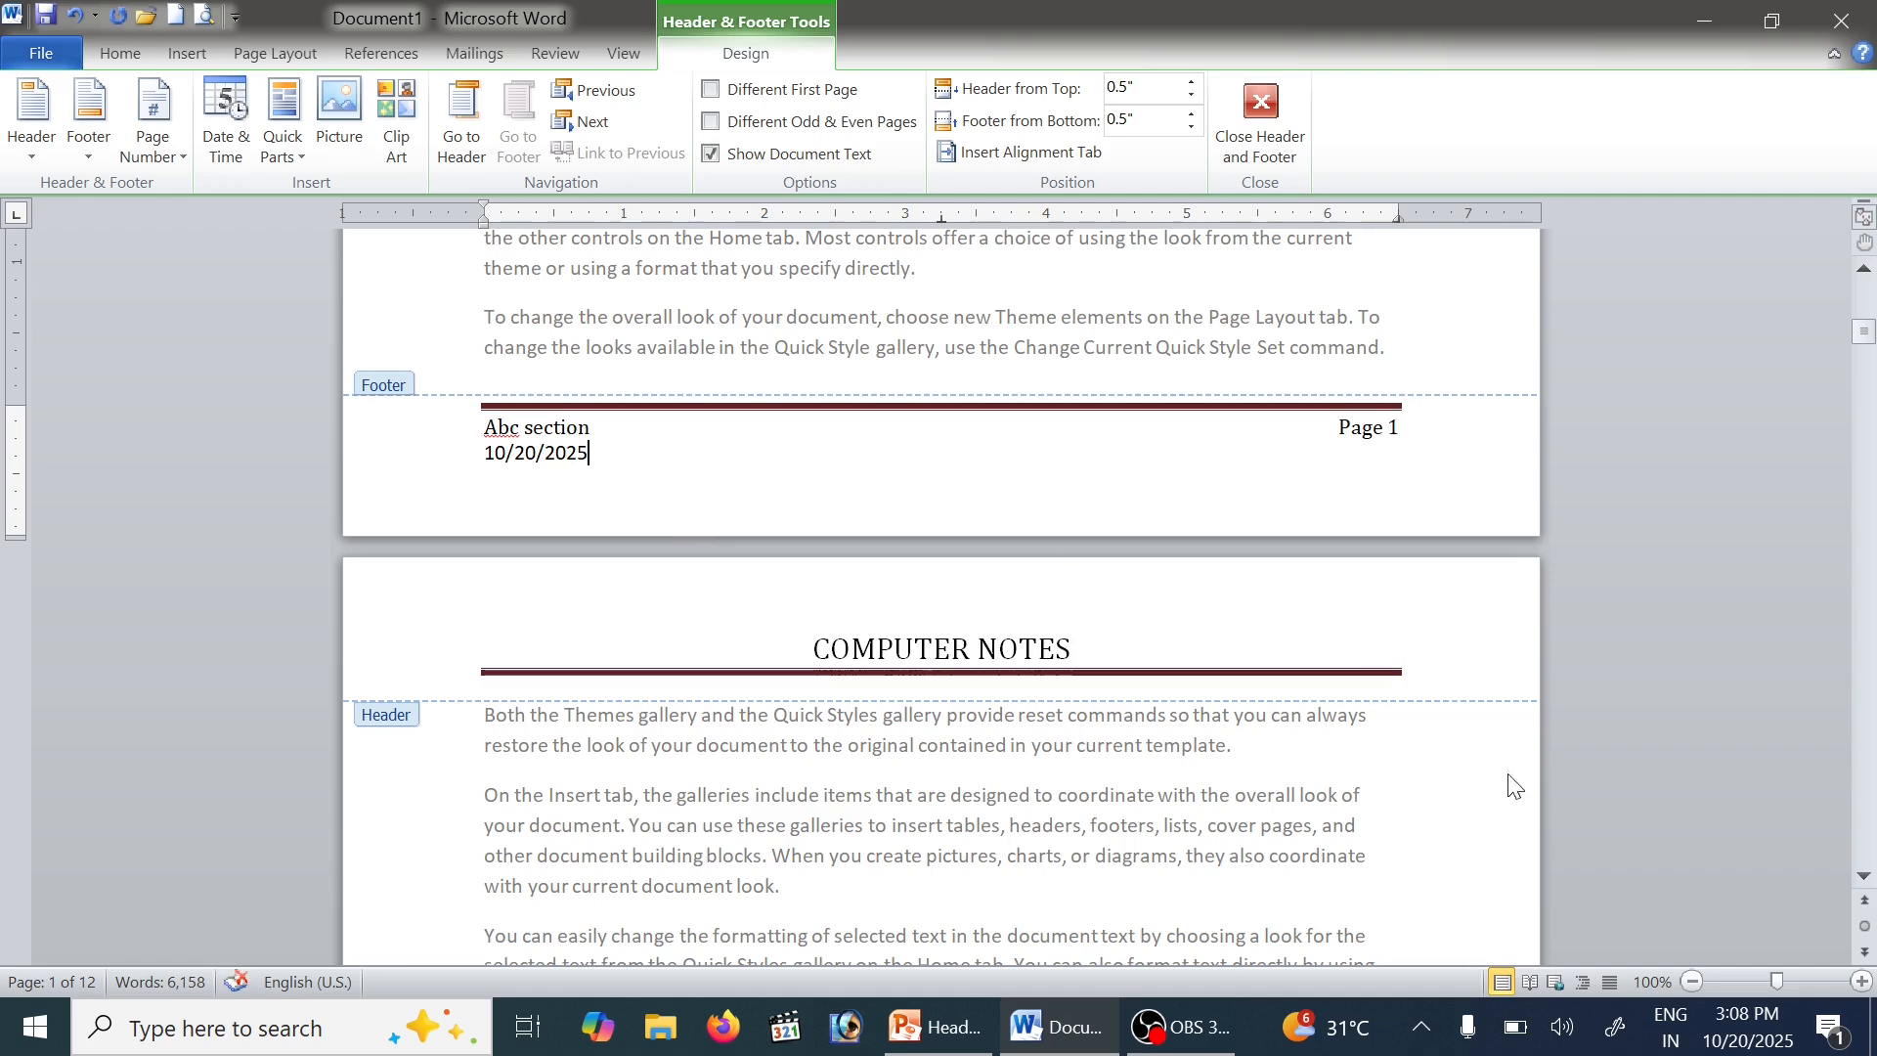
Insert the date together with the time after the footer date, using the 10/20/2025 3:08 PM format
{"action": "left_click", "coordinate": [213, 166]}
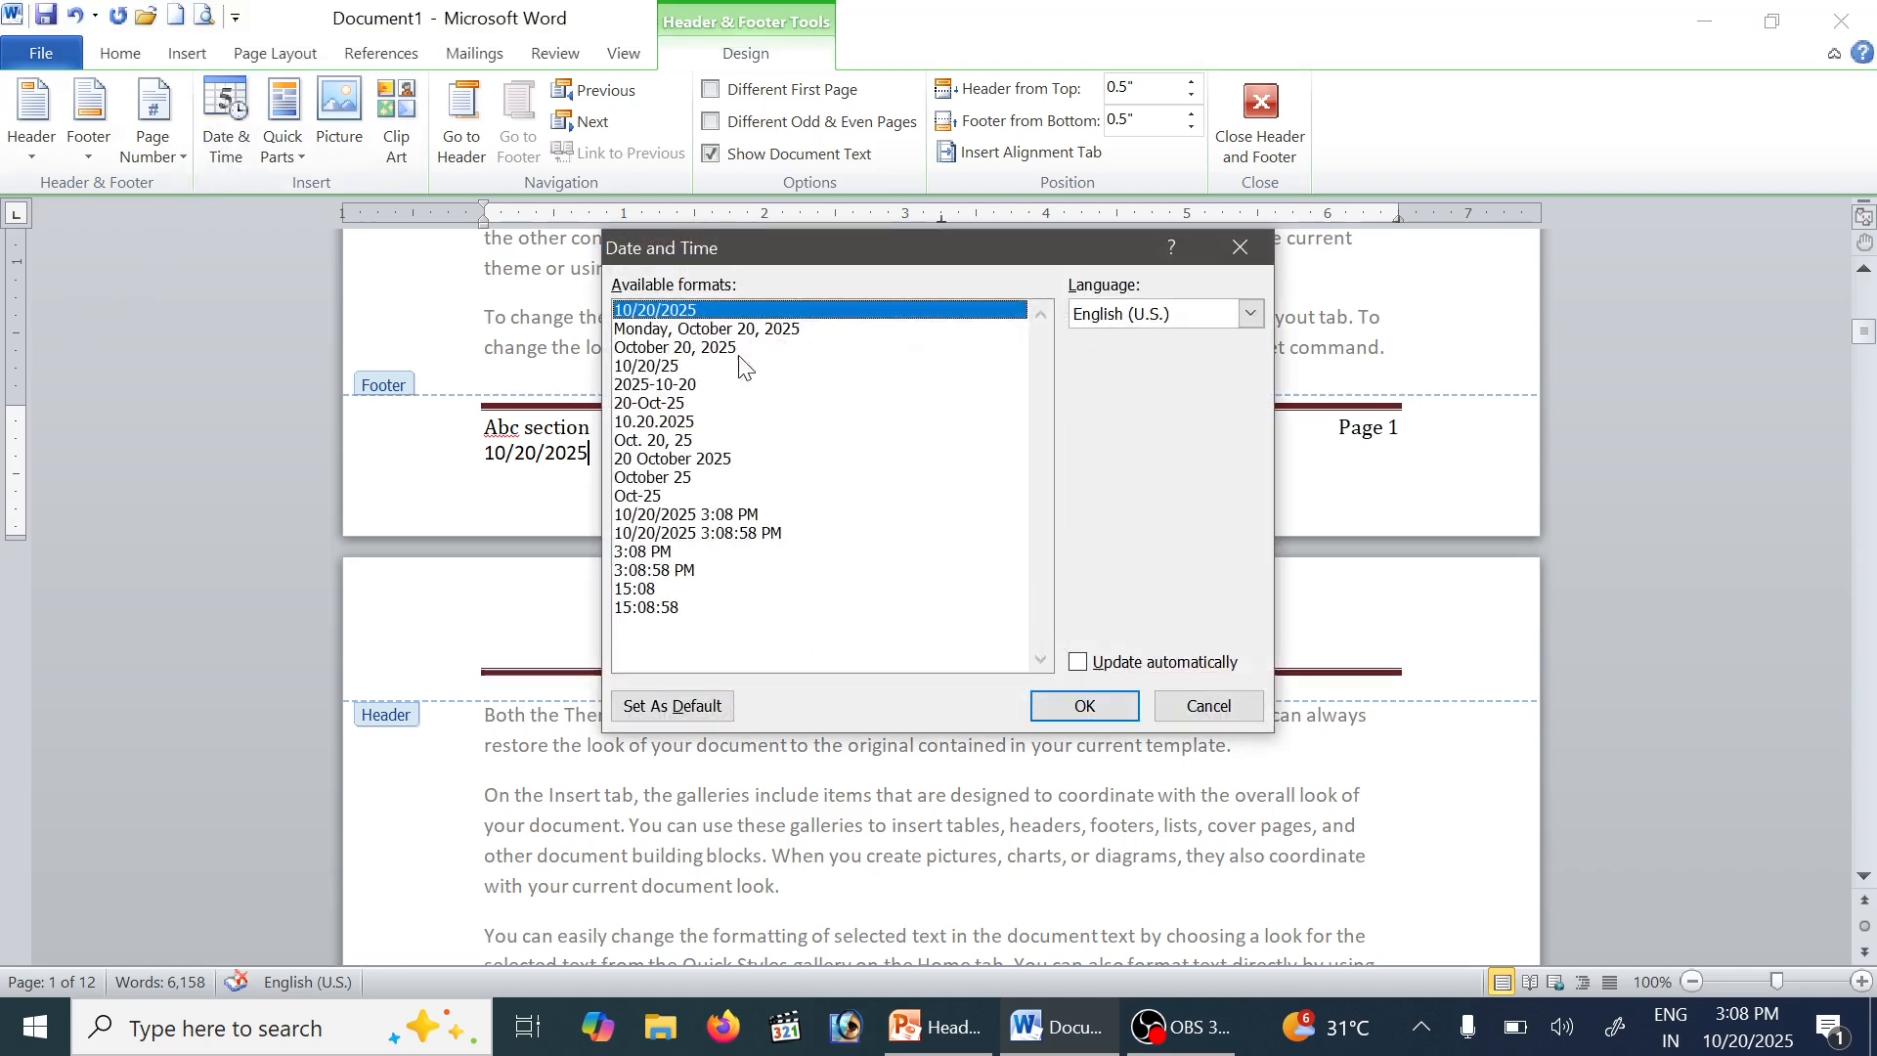
{"action": "left_click", "coordinate": [696, 496]}
{"action": "left_click", "coordinate": [720, 533]}
{"action": "left_click", "coordinate": [724, 515]}
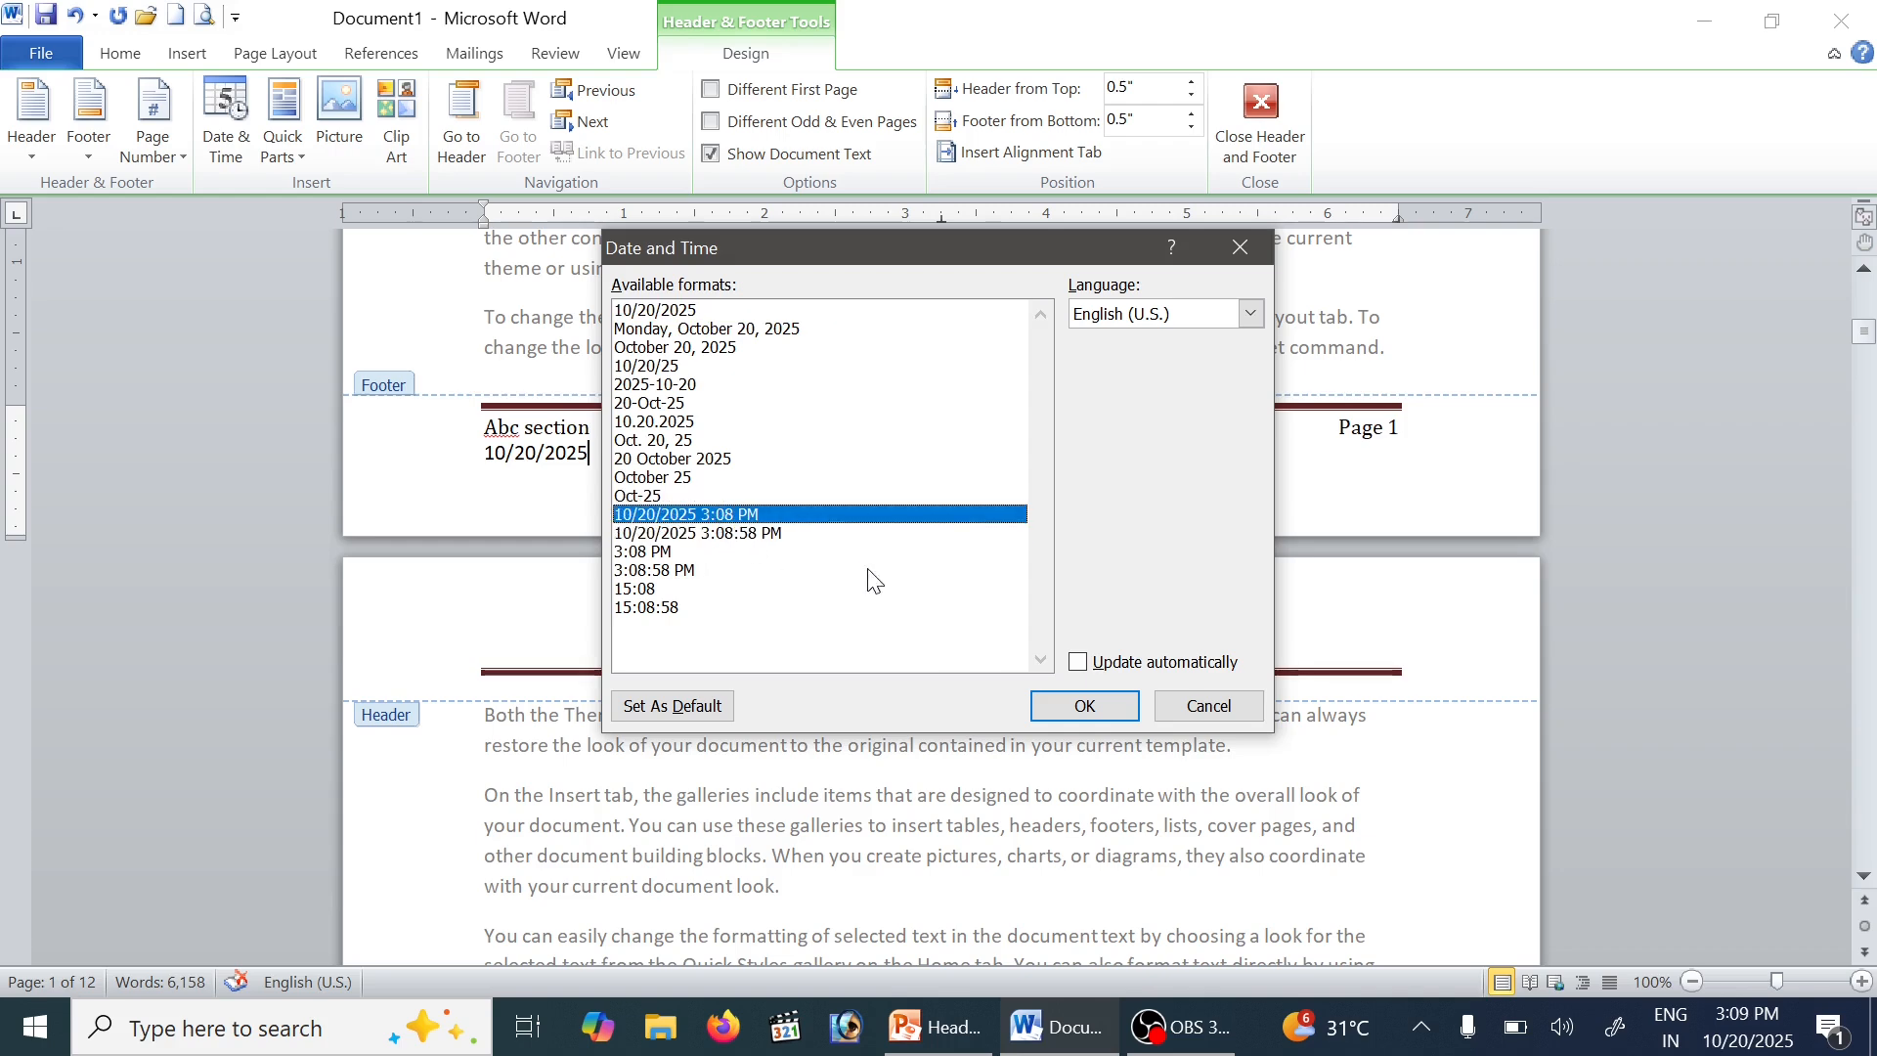
{"action": "left_click", "coordinate": [1085, 706]}
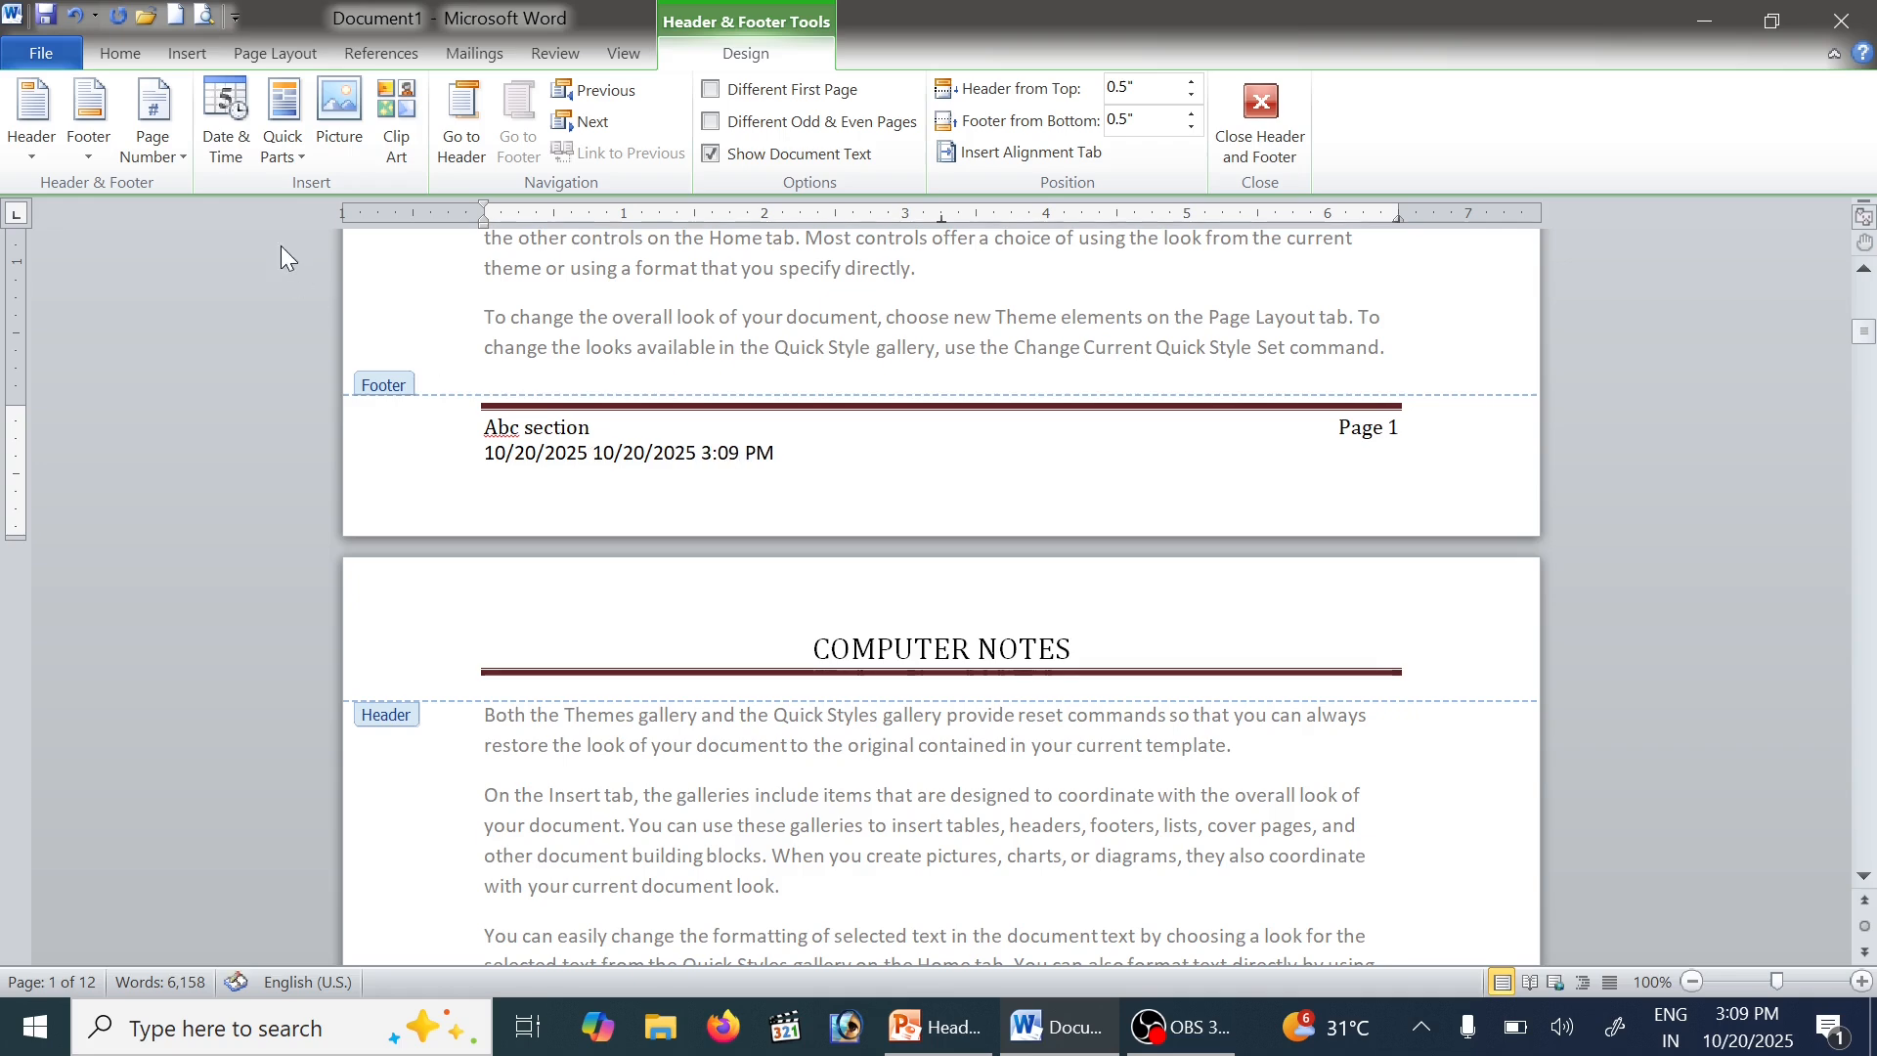
Look through the Quick Parts options and preview several built-in cover pages, including Contrast, in the Building Blocks Organizer
{"action": "left_click", "coordinate": [301, 152]}
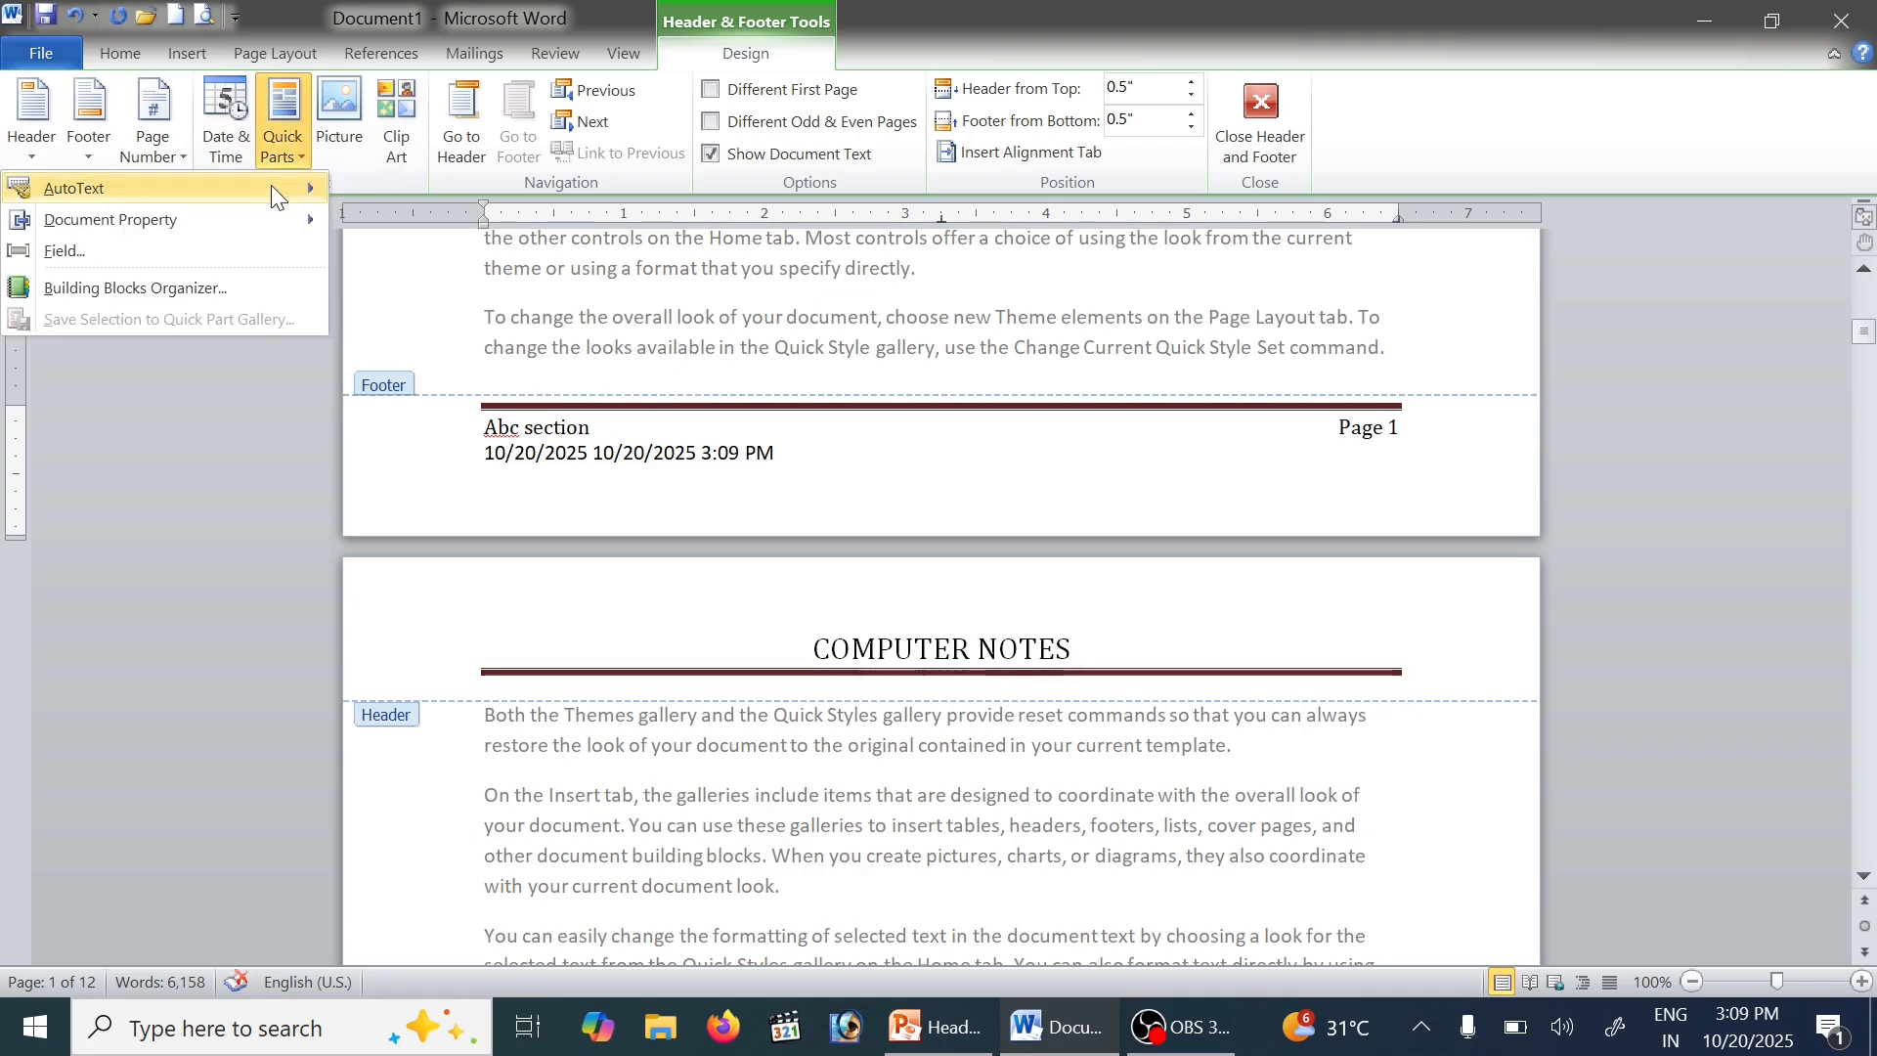
{"action": "mouse_move", "coordinate": [276, 189]}
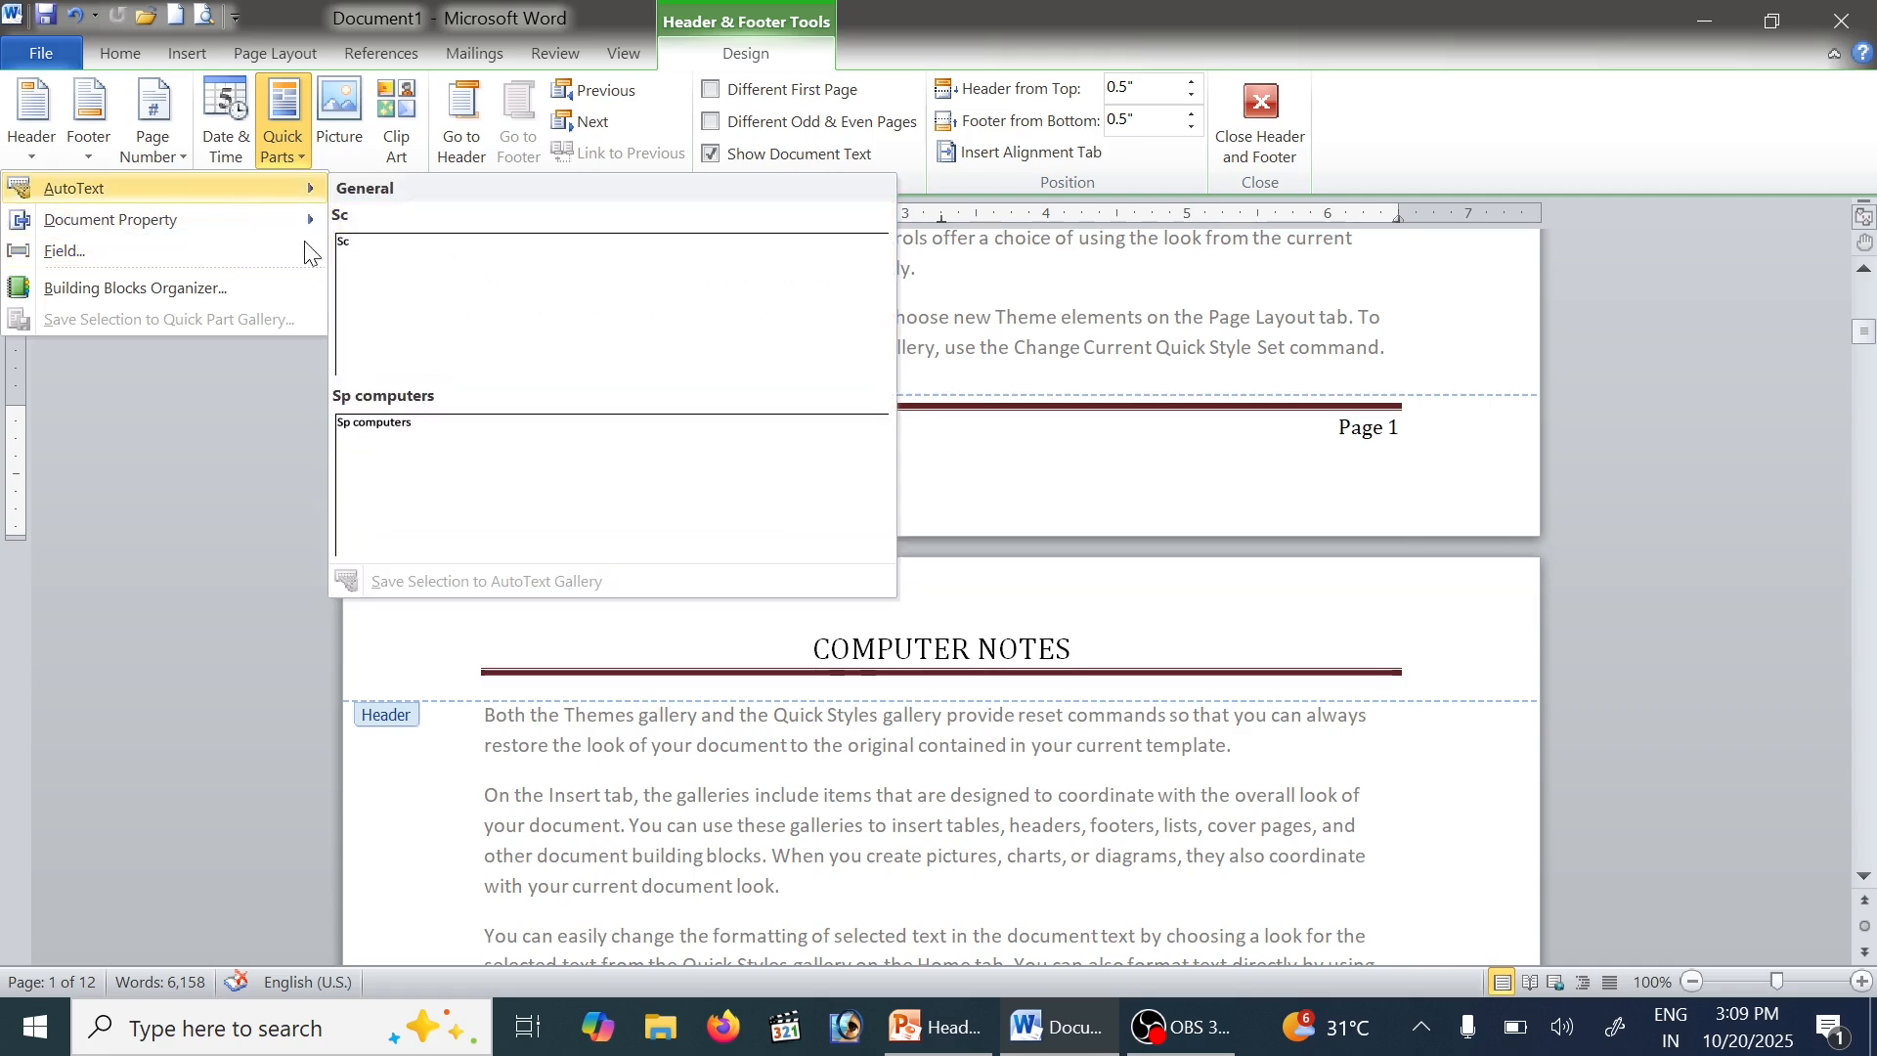
{"action": "mouse_move", "coordinate": [254, 219]}
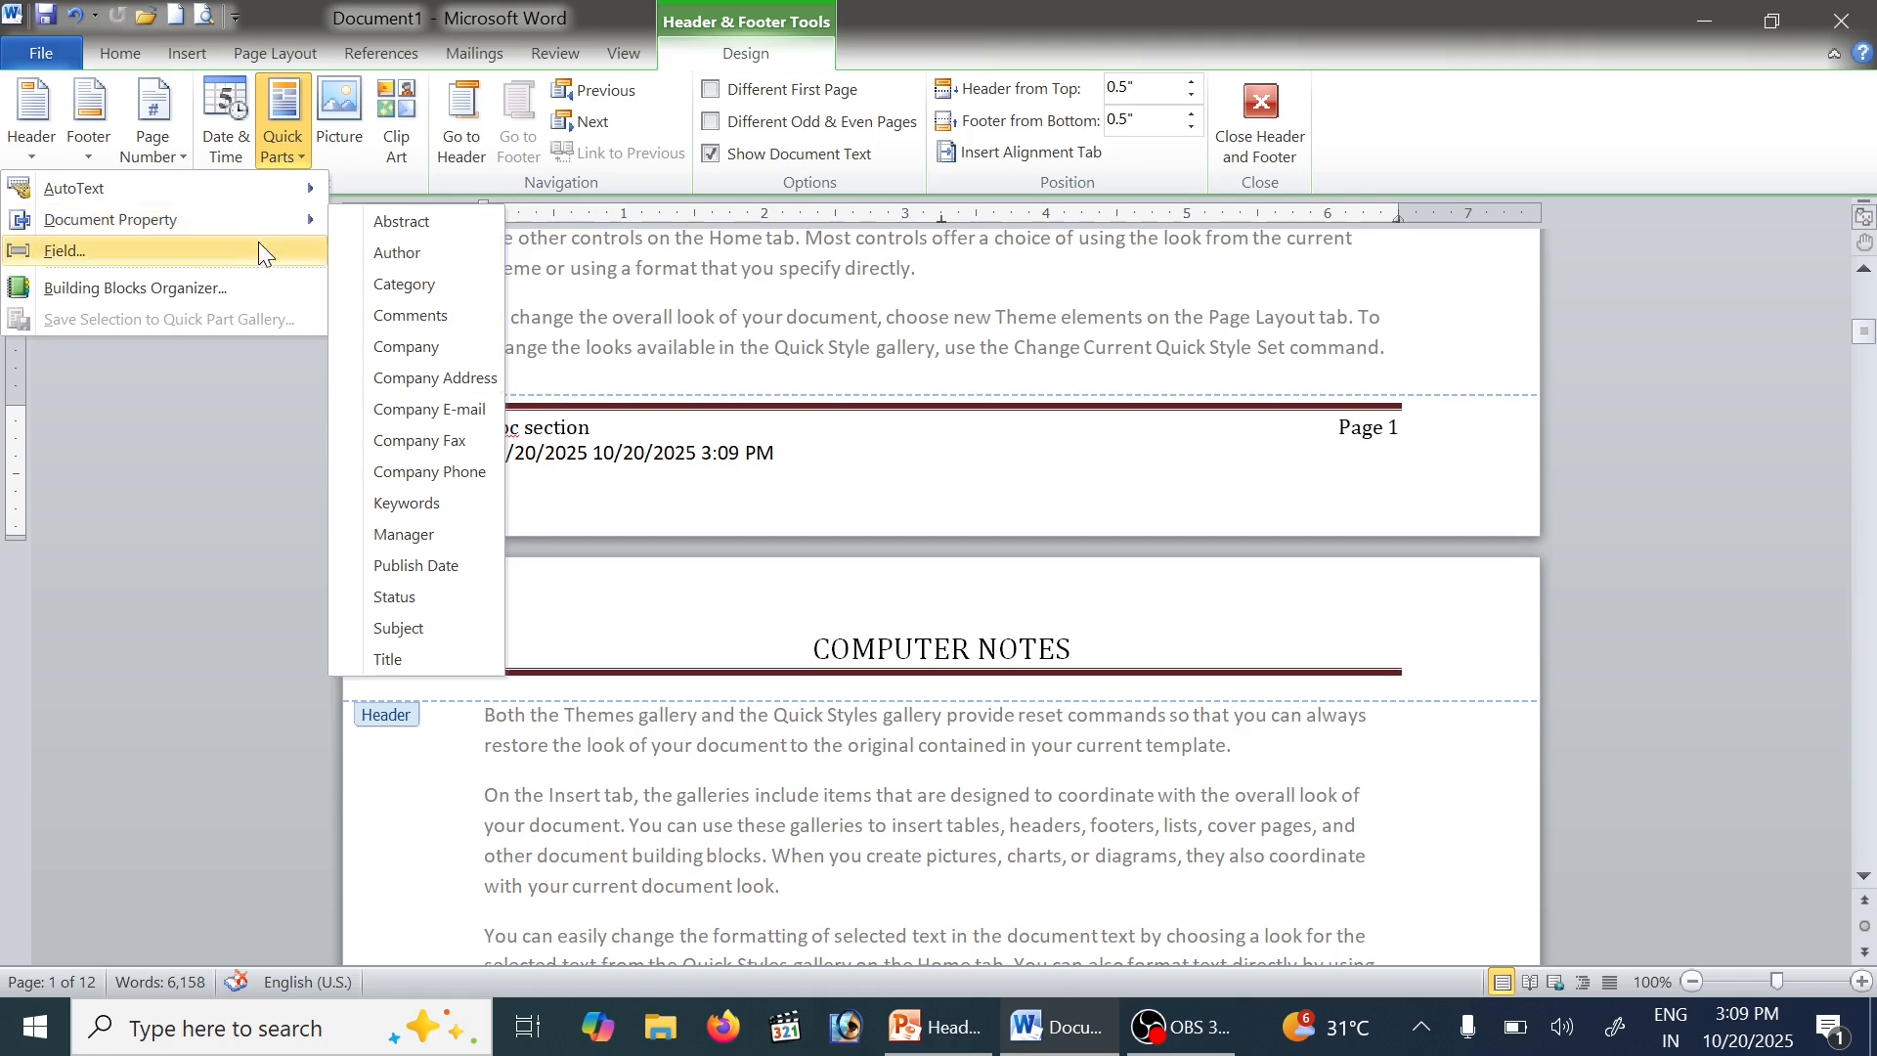
{"action": "left_click", "coordinate": [251, 286]}
{"action": "left_click", "coordinate": [831, 355]}
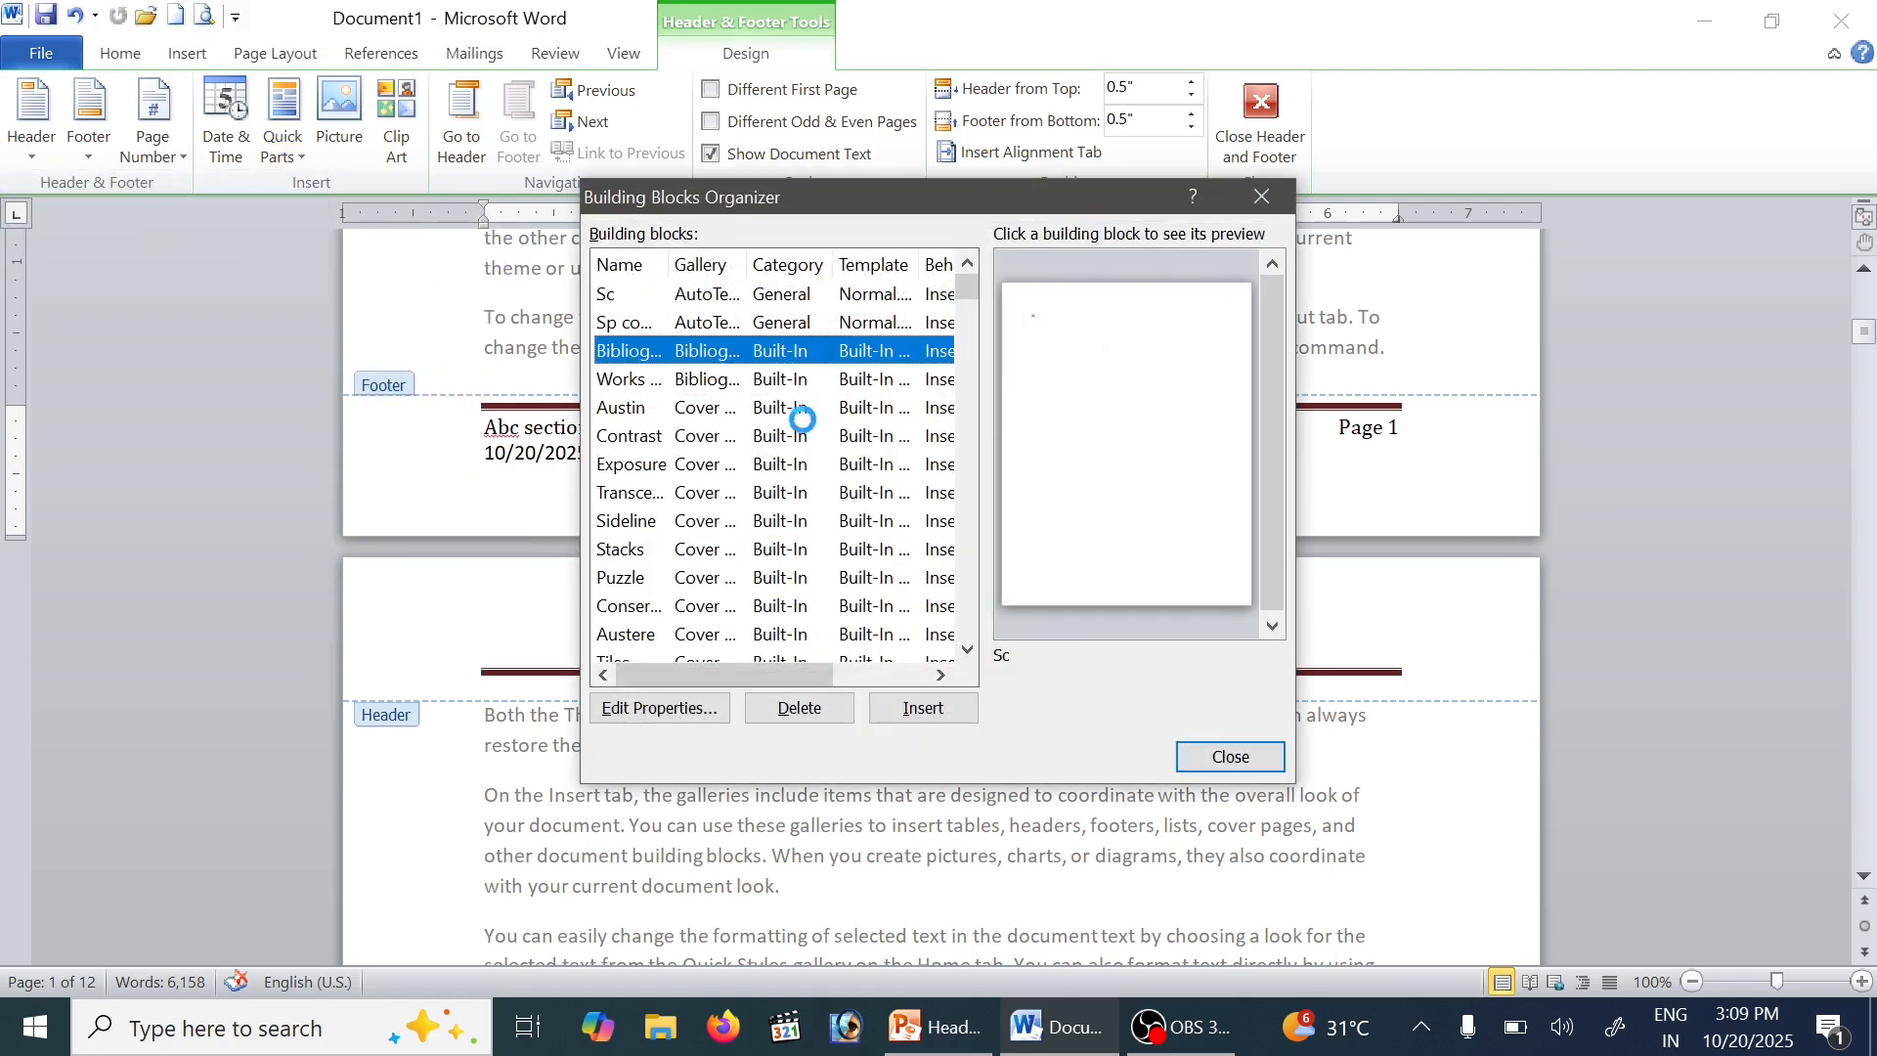
{"action": "key", "text": "Down"}
{"action": "key", "text": "Down"}
{"action": "key", "text": "Down"}
{"action": "key", "text": "Down"}
{"action": "left_click", "coordinate": [758, 552]}
{"action": "left_click", "coordinate": [787, 468]}
{"action": "left_click", "coordinate": [763, 436]}
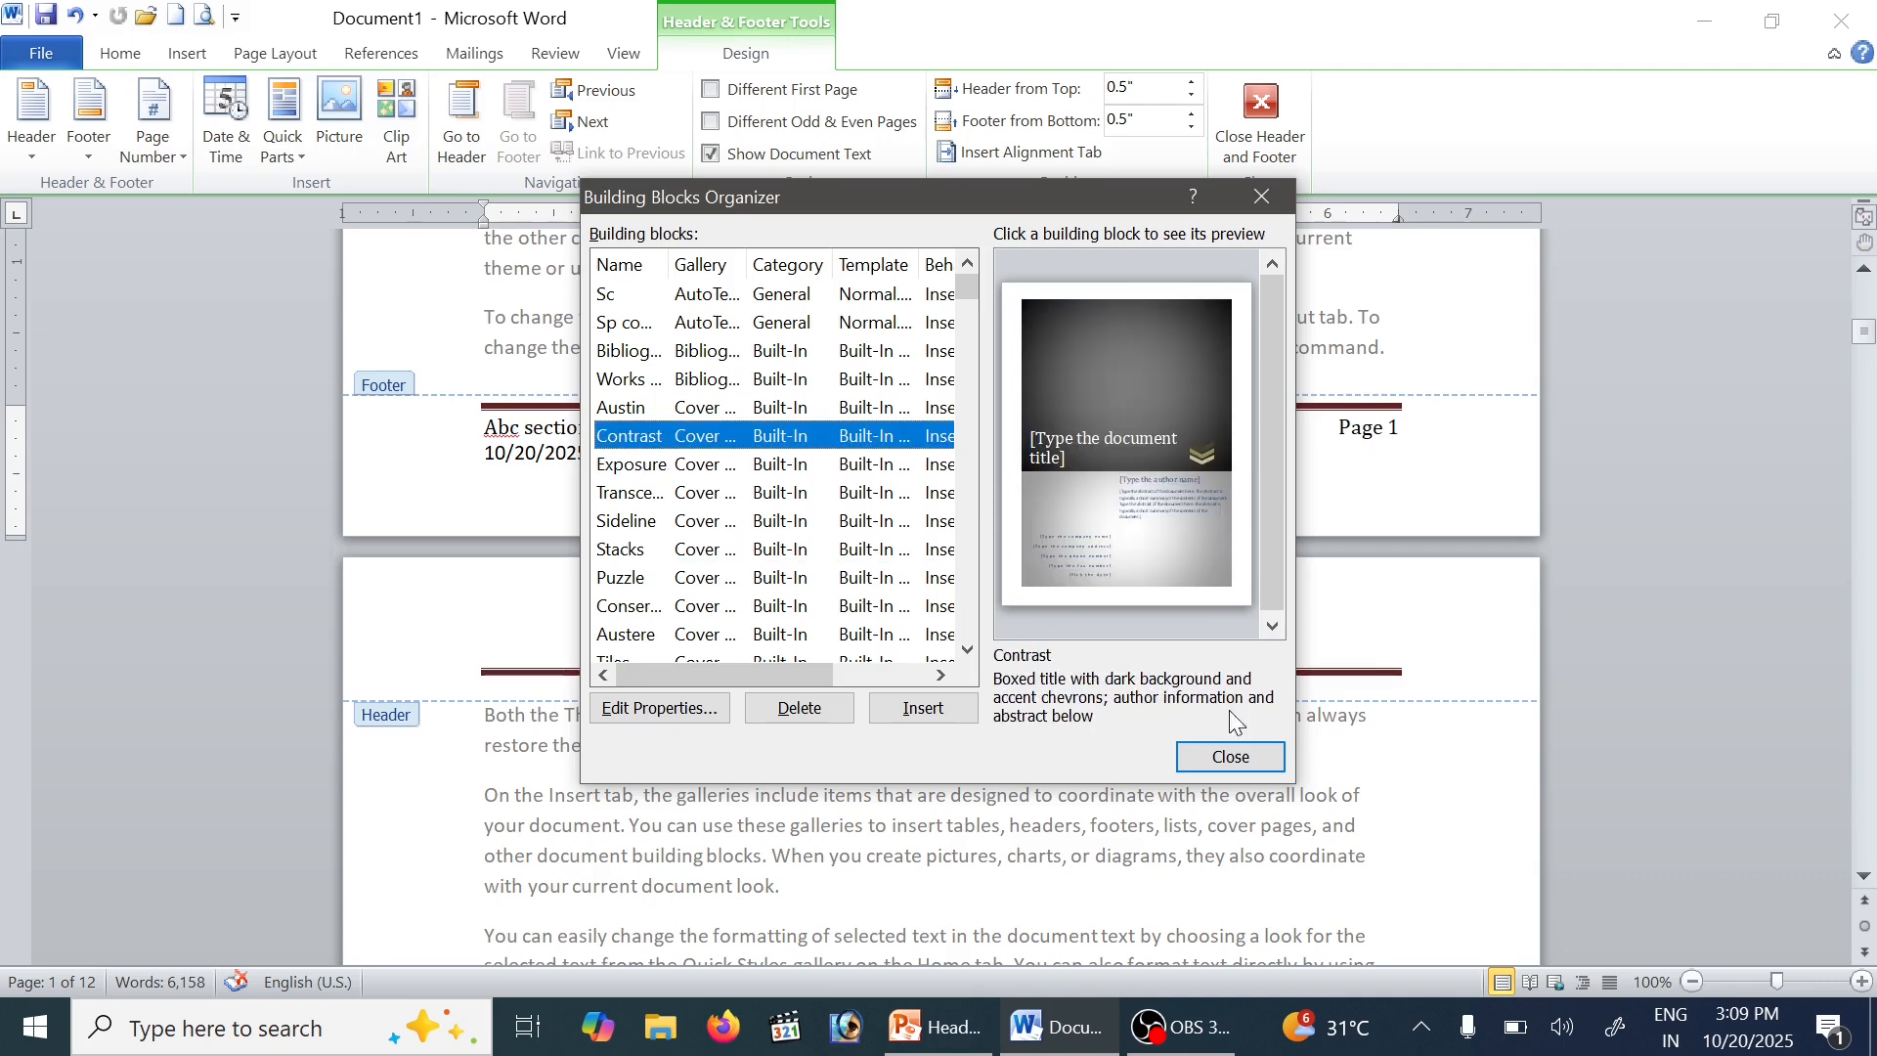
{"action": "left_click", "coordinate": [1234, 757]}
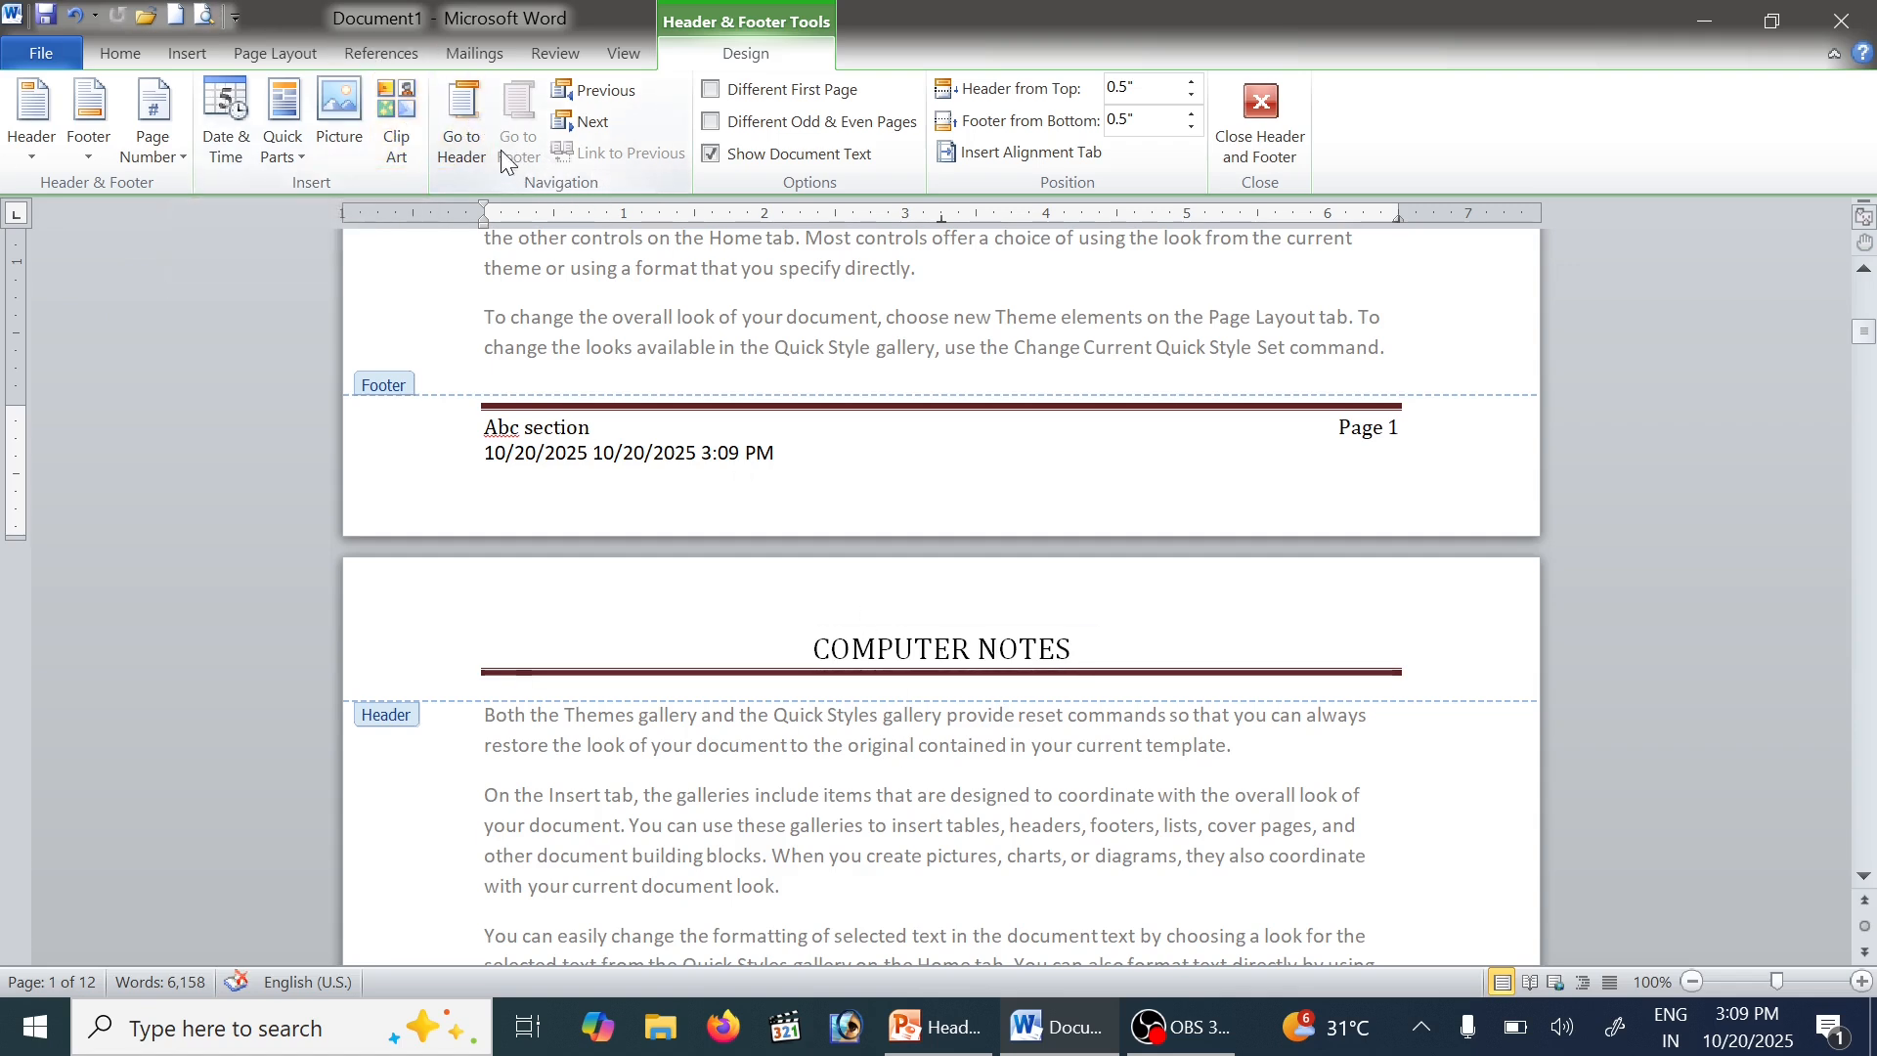
Switch to the header and back to the footer, and toggle Different First Page repeatedly, leaving it off
{"action": "left_click", "coordinate": [466, 107]}
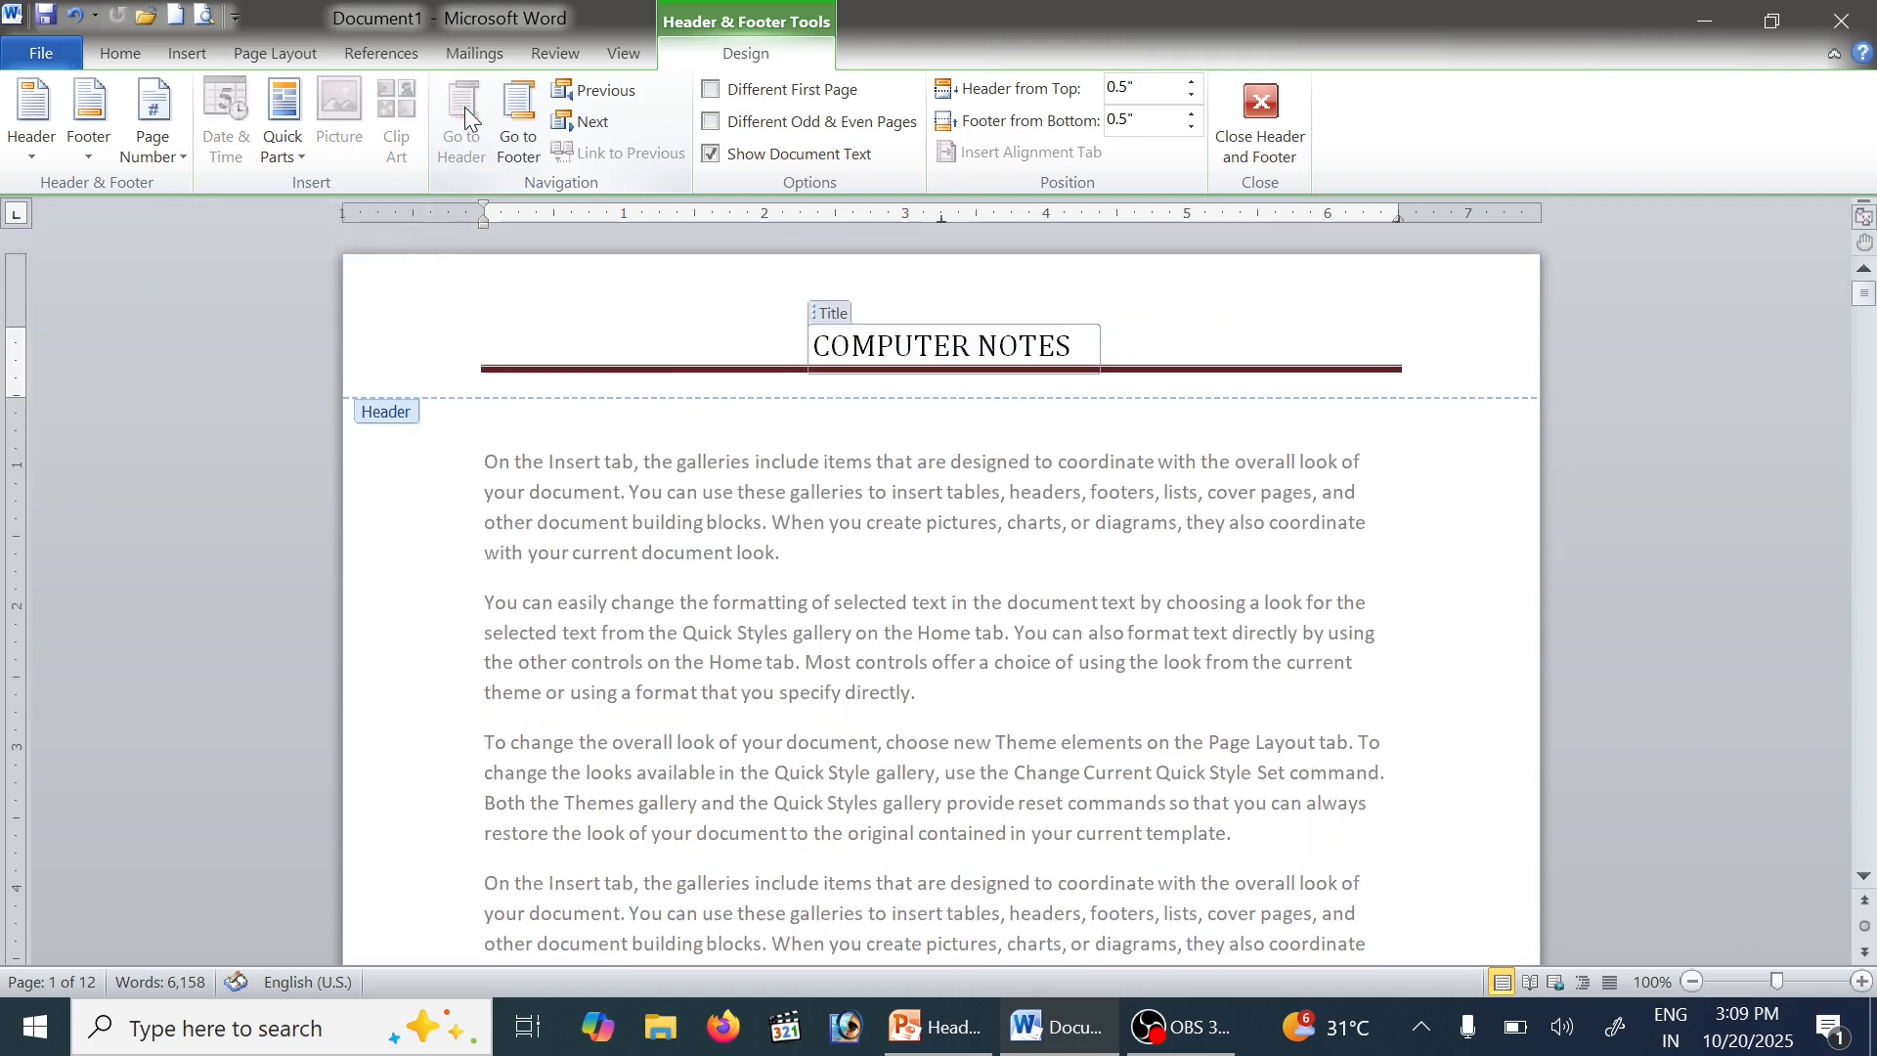
{"action": "left_click", "coordinate": [520, 111]}
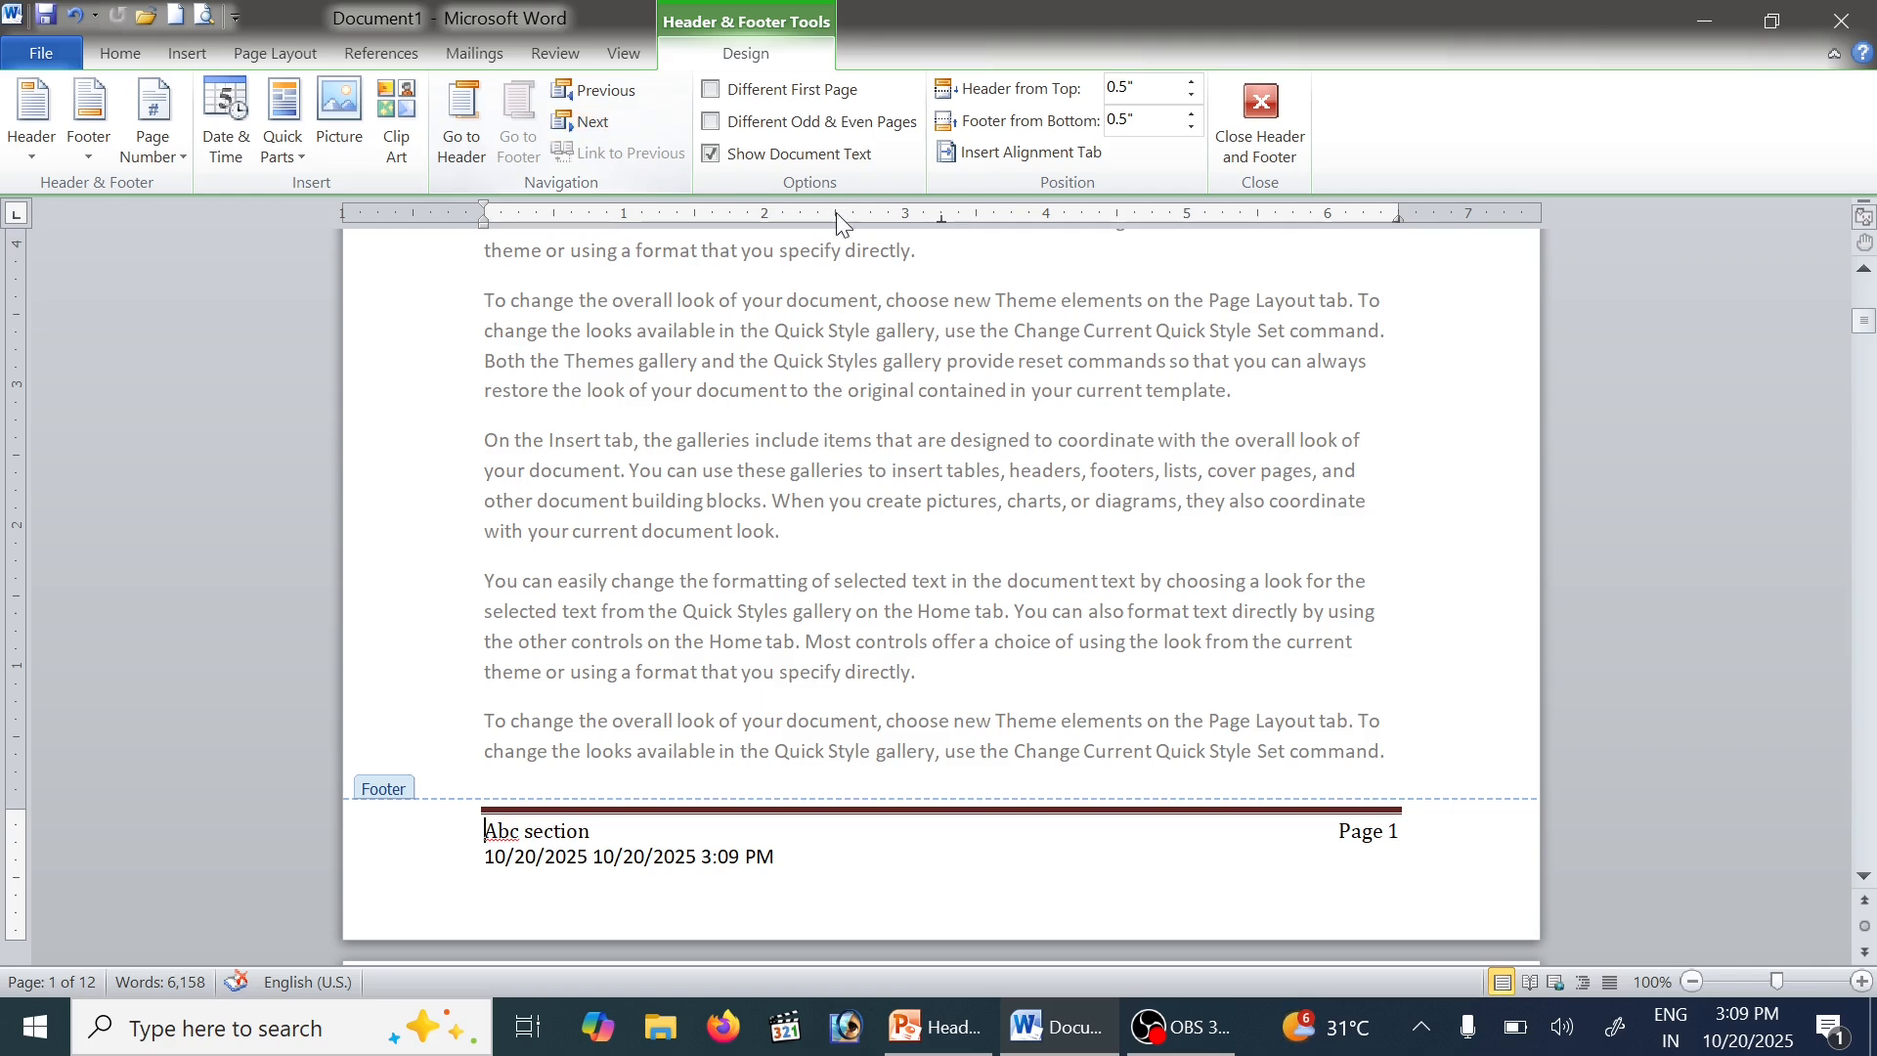
{"action": "left_click", "coordinate": [783, 89]}
{"action": "left_click", "coordinate": [783, 90]}
{"action": "left_click", "coordinate": [783, 89]}
{"action": "left_click", "coordinate": [783, 90]}
{"action": "left_click", "coordinate": [783, 90]}
{"action": "left_click", "coordinate": [783, 90]}
{"action": "left_click", "coordinate": [783, 90]}
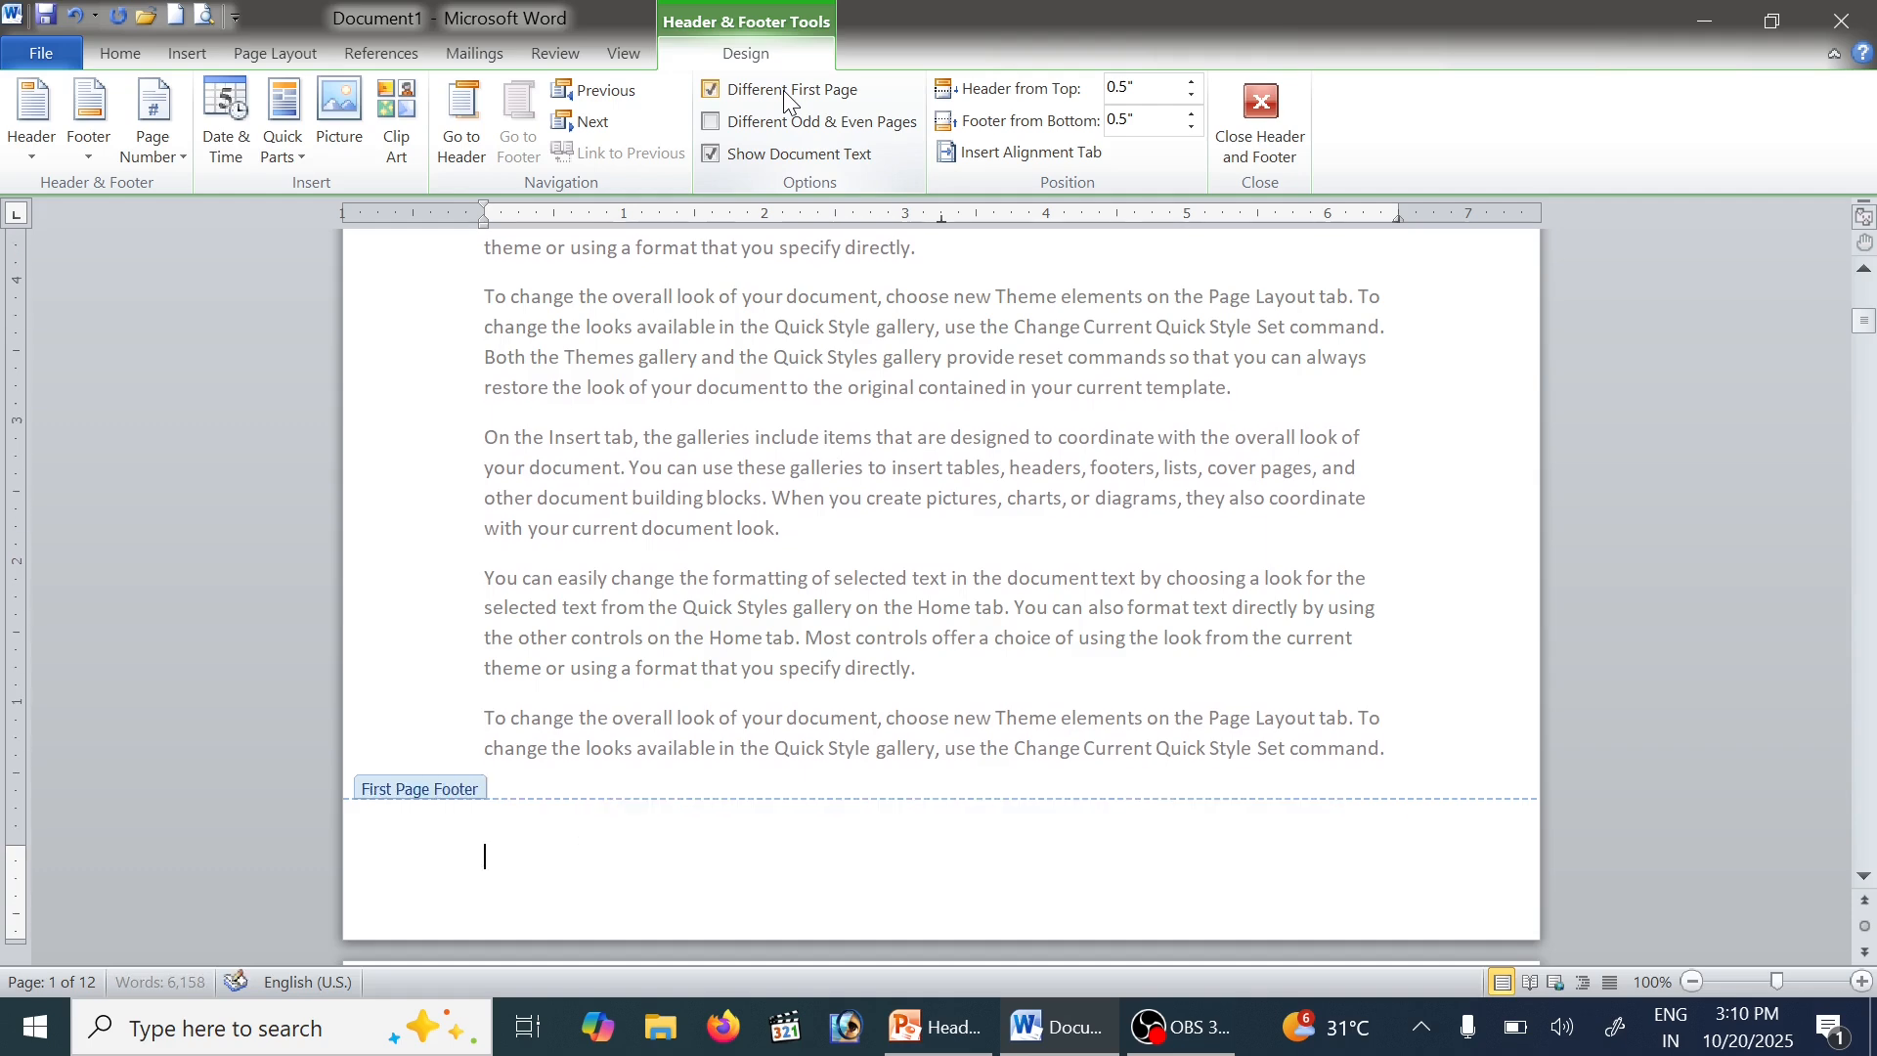
{"action": "left_click", "coordinate": [784, 90]}
{"action": "left_click", "coordinate": [783, 90]}
{"action": "left_click", "coordinate": [783, 90]}
{"action": "left_click", "coordinate": [783, 90]}
{"action": "left_click", "coordinate": [784, 90]}
{"action": "left_click", "coordinate": [783, 90]}
{"action": "left_click", "coordinate": [783, 90]}
{"action": "left_click", "coordinate": [783, 89]}
{"action": "left_click", "coordinate": [783, 90]}
{"action": "left_click", "coordinate": [783, 90]}
{"action": "left_click", "coordinate": [783, 90]}
Turn on Different Odd & Even Pages, check the odd and even page headers and footers, and turn it off again
{"action": "left_click", "coordinate": [781, 125]}
{"action": "scroll", "coordinate": [506, 425], "scroll_direction": "up", "scroll_amount": 10}
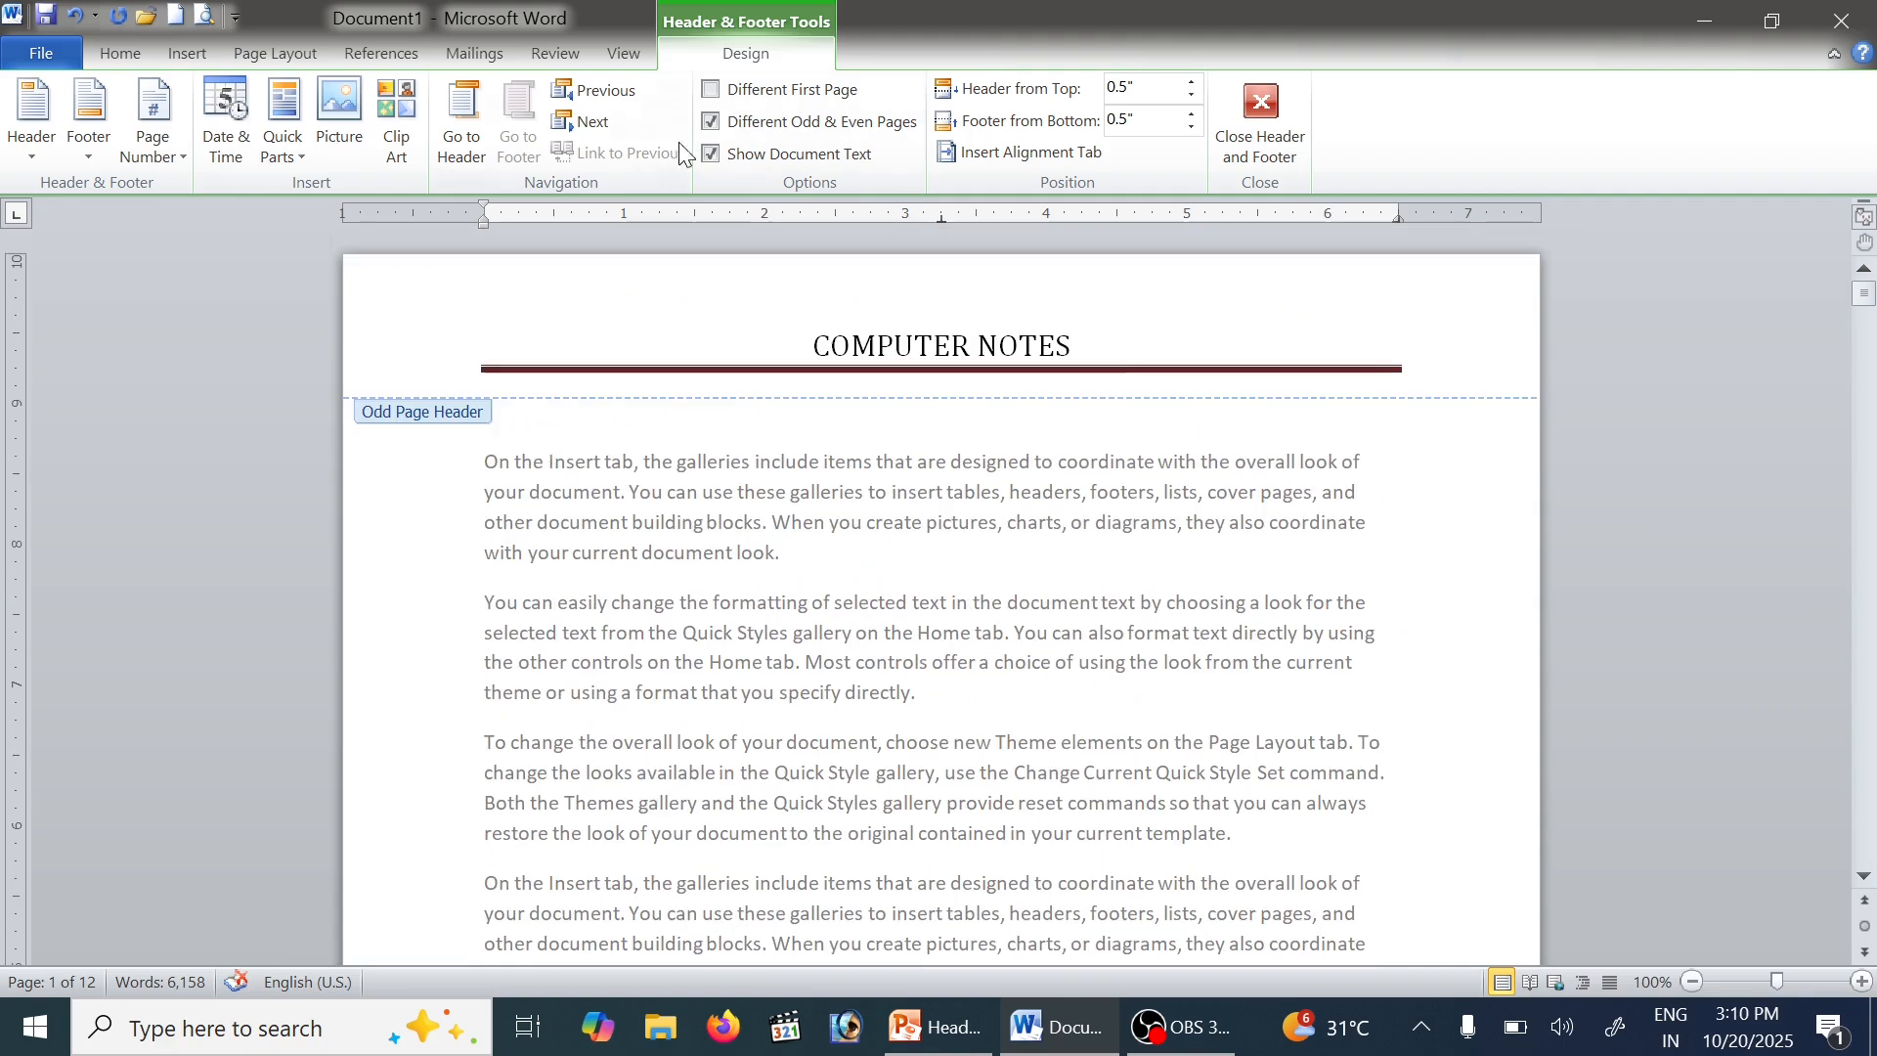
{"action": "scroll", "coordinate": [535, 460], "scroll_direction": "down", "scroll_amount": 10}
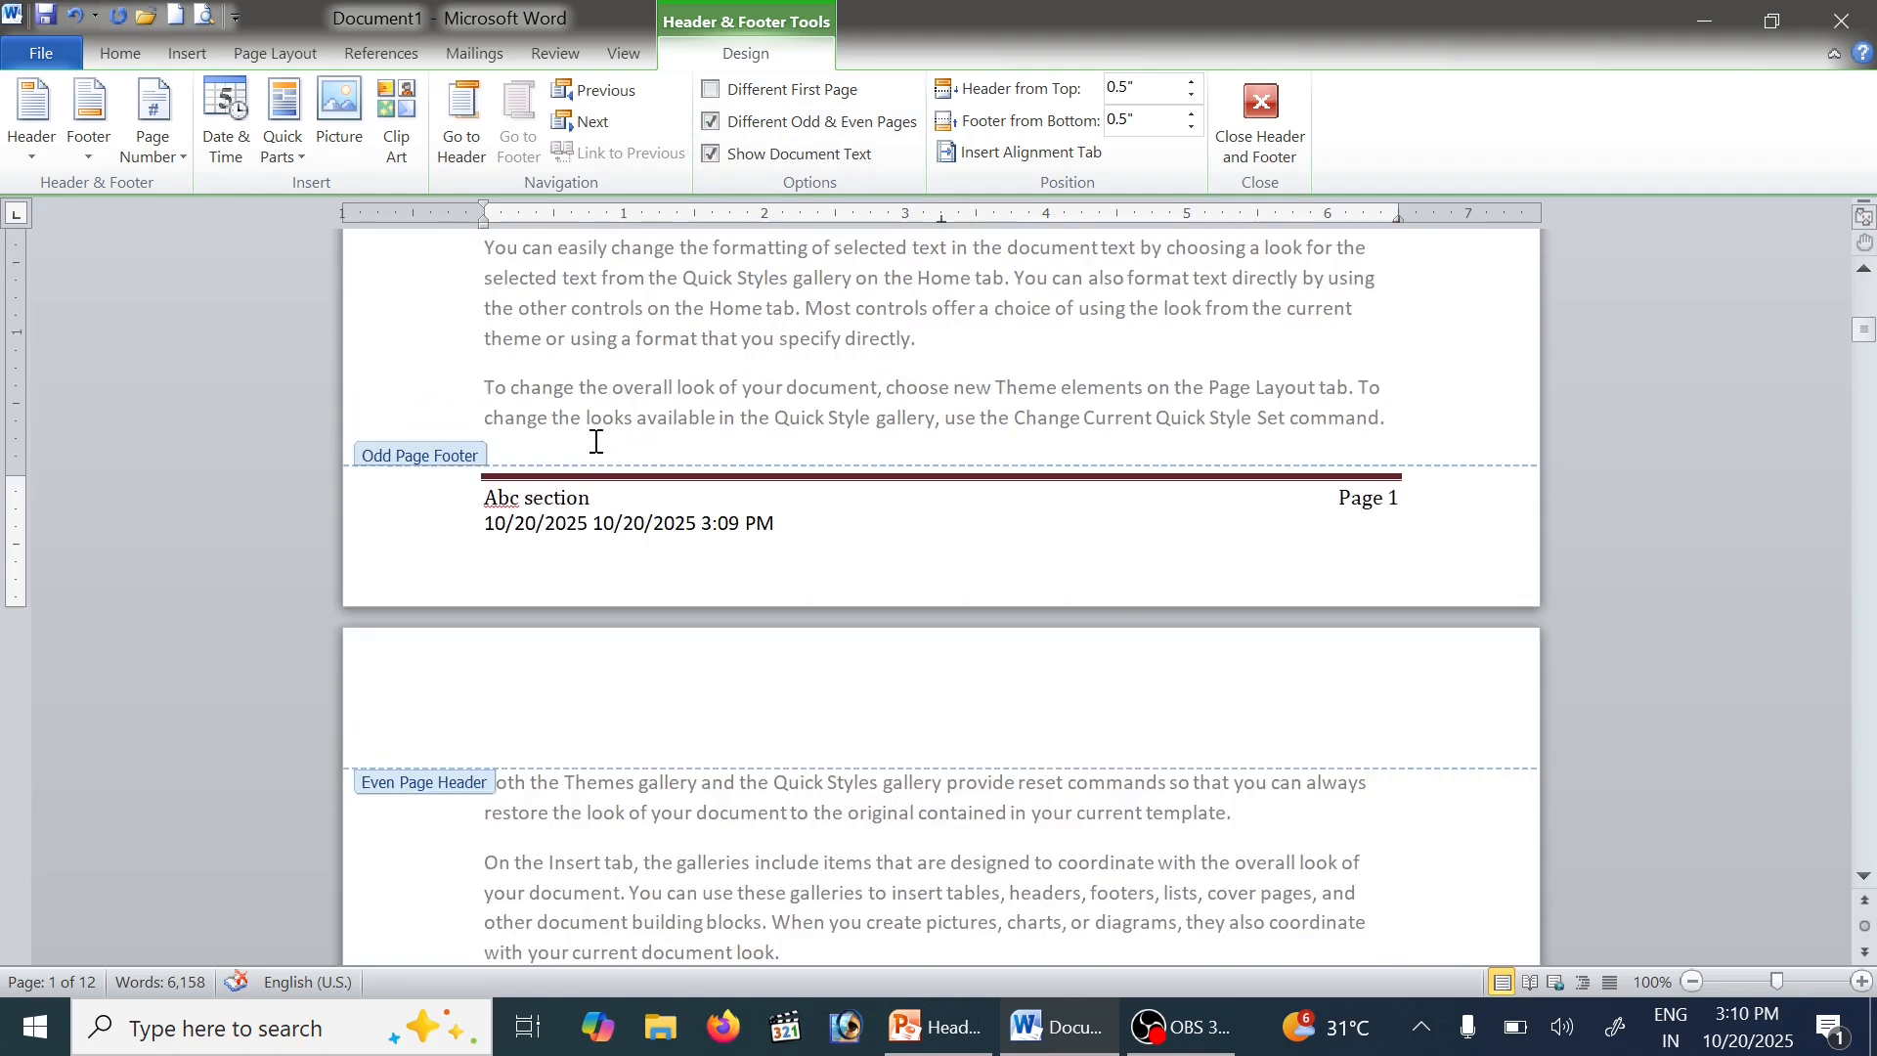
{"action": "scroll", "coordinate": [600, 452], "scroll_direction": "down", "scroll_amount": 3}
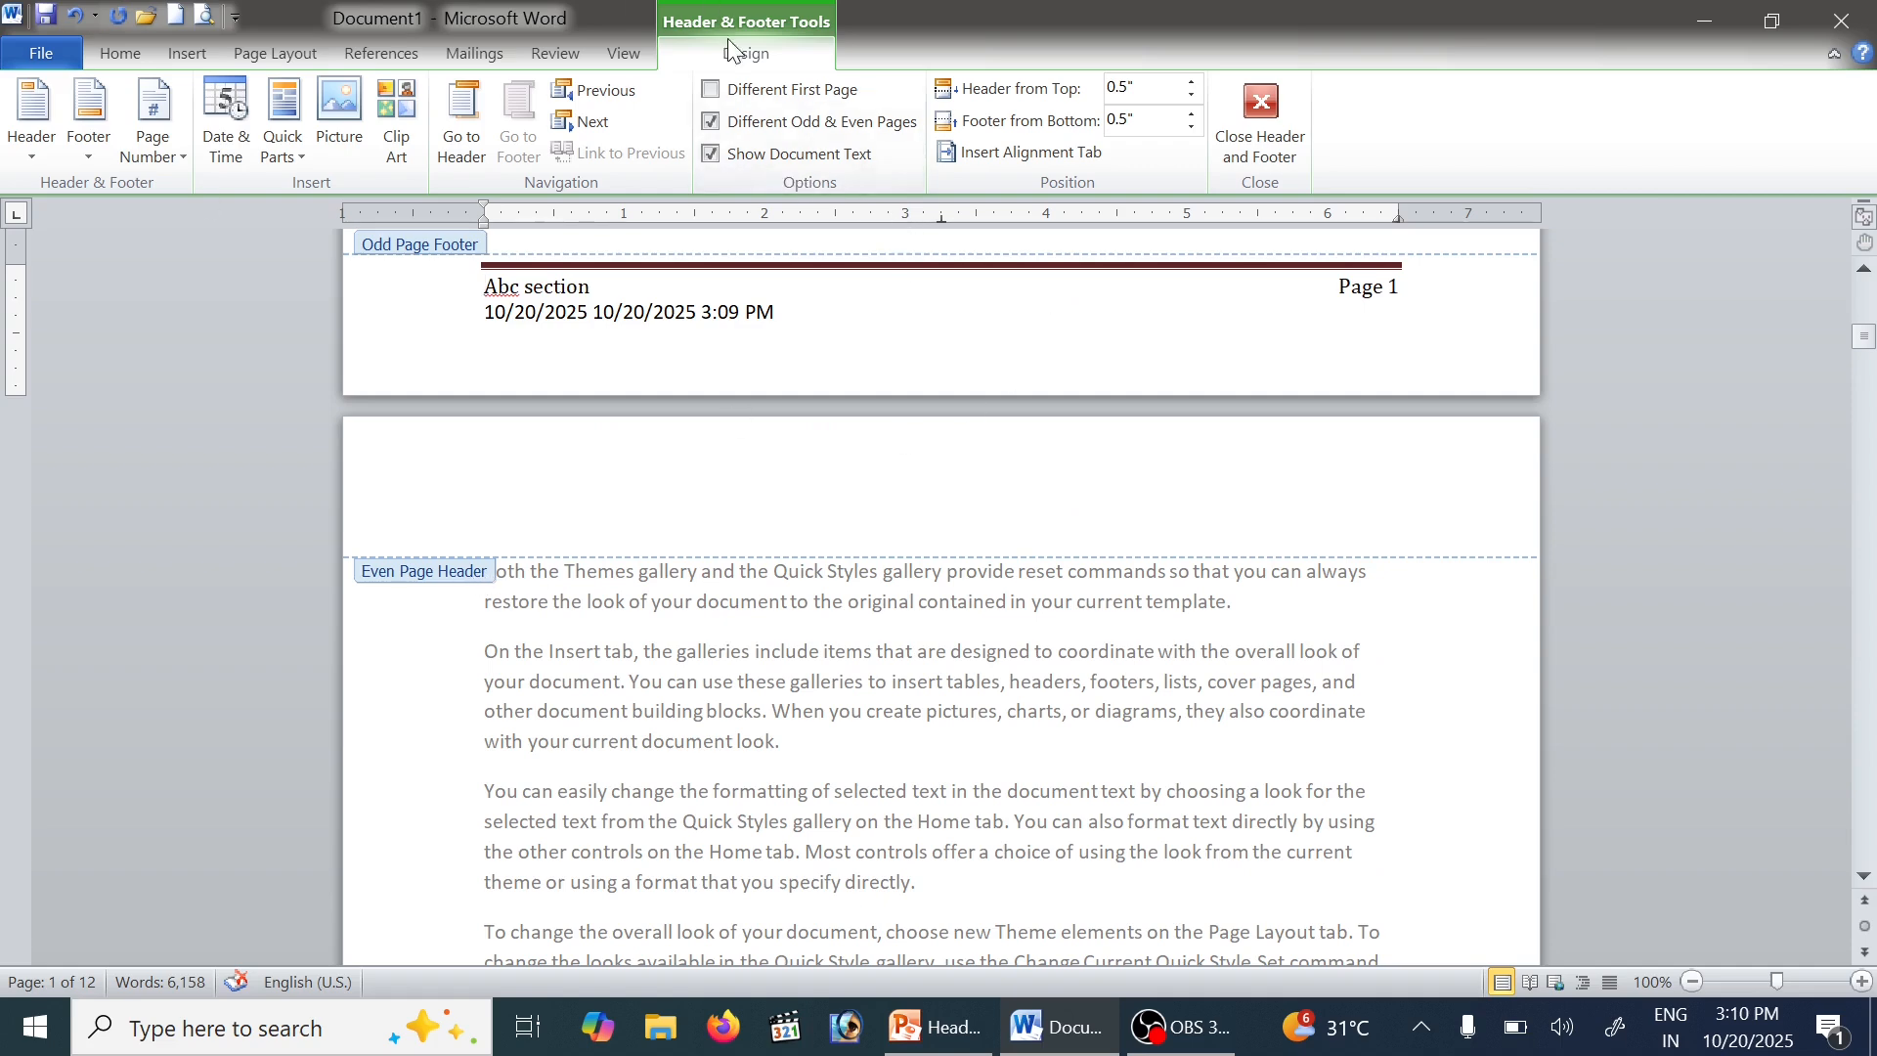
{"action": "left_click", "coordinate": [743, 125]}
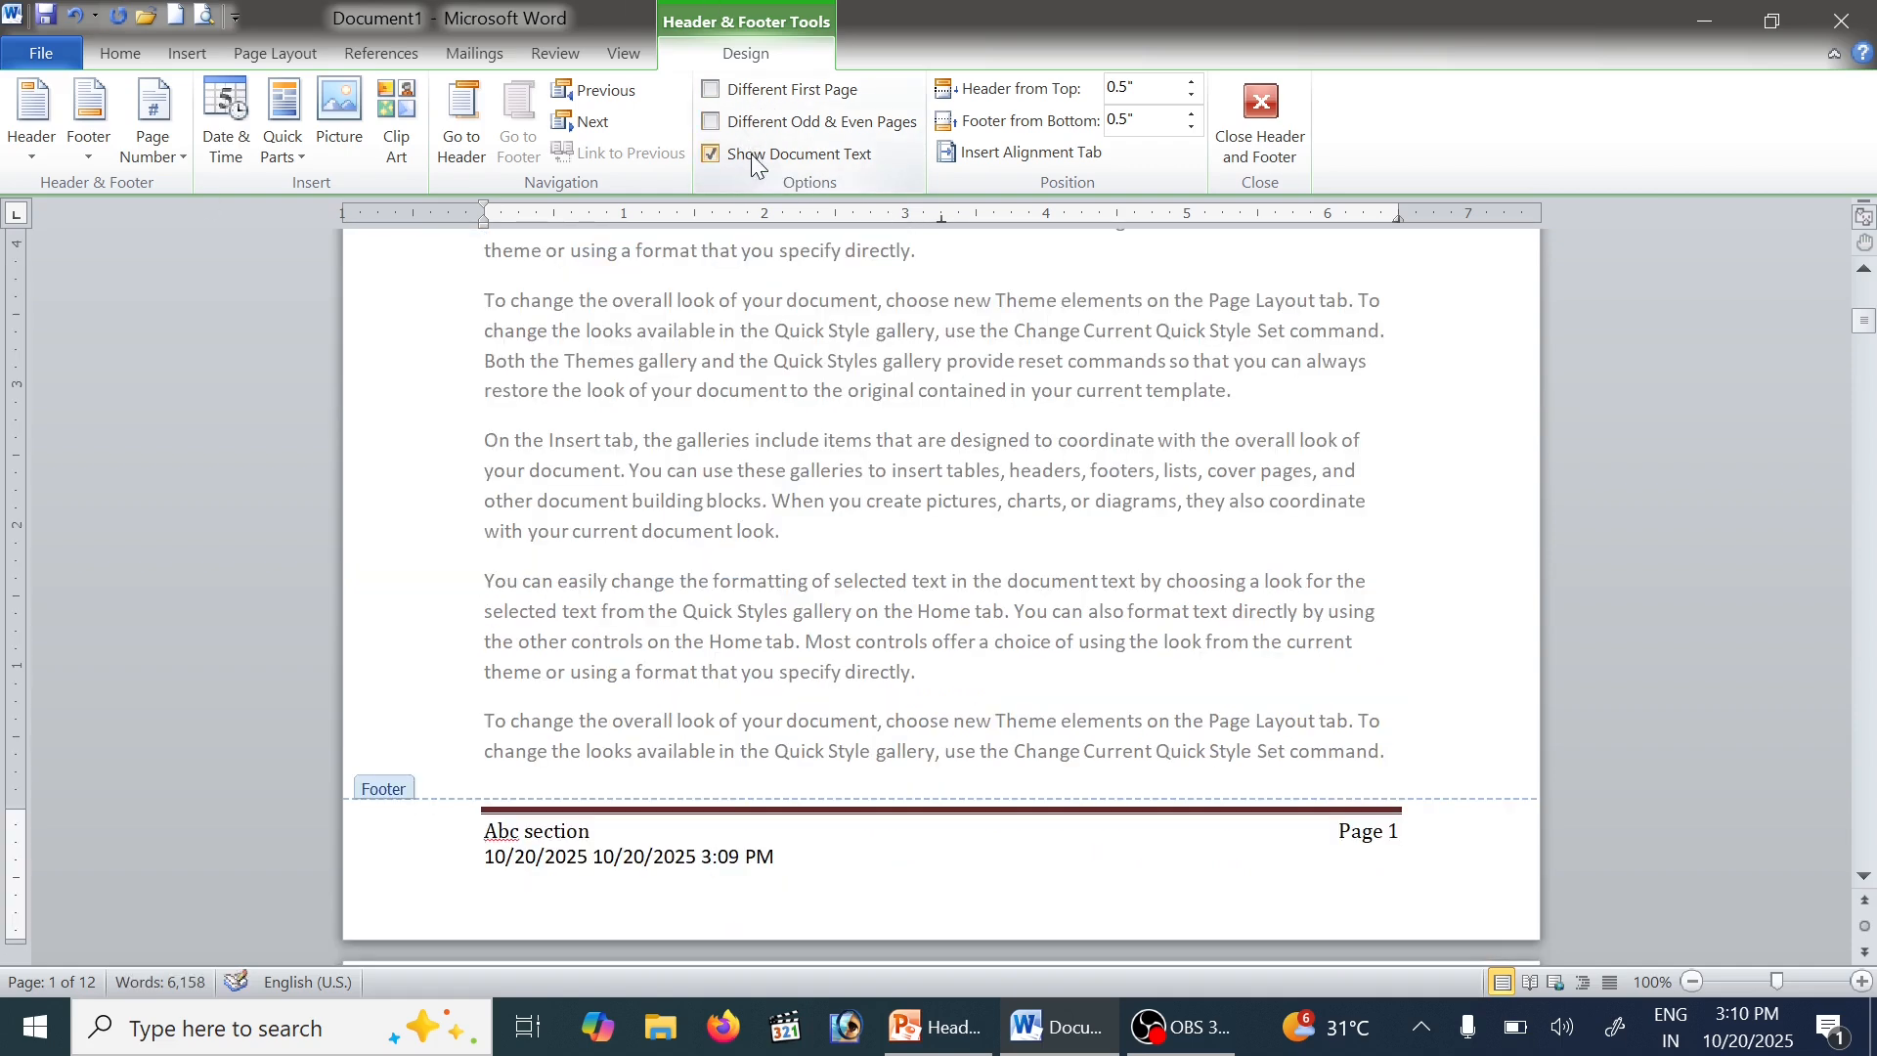
Toggle Show Document Text while viewing the page 1 header, leaving the document text shown
{"action": "scroll", "coordinate": [841, 421], "scroll_direction": "up", "scroll_amount": 15}
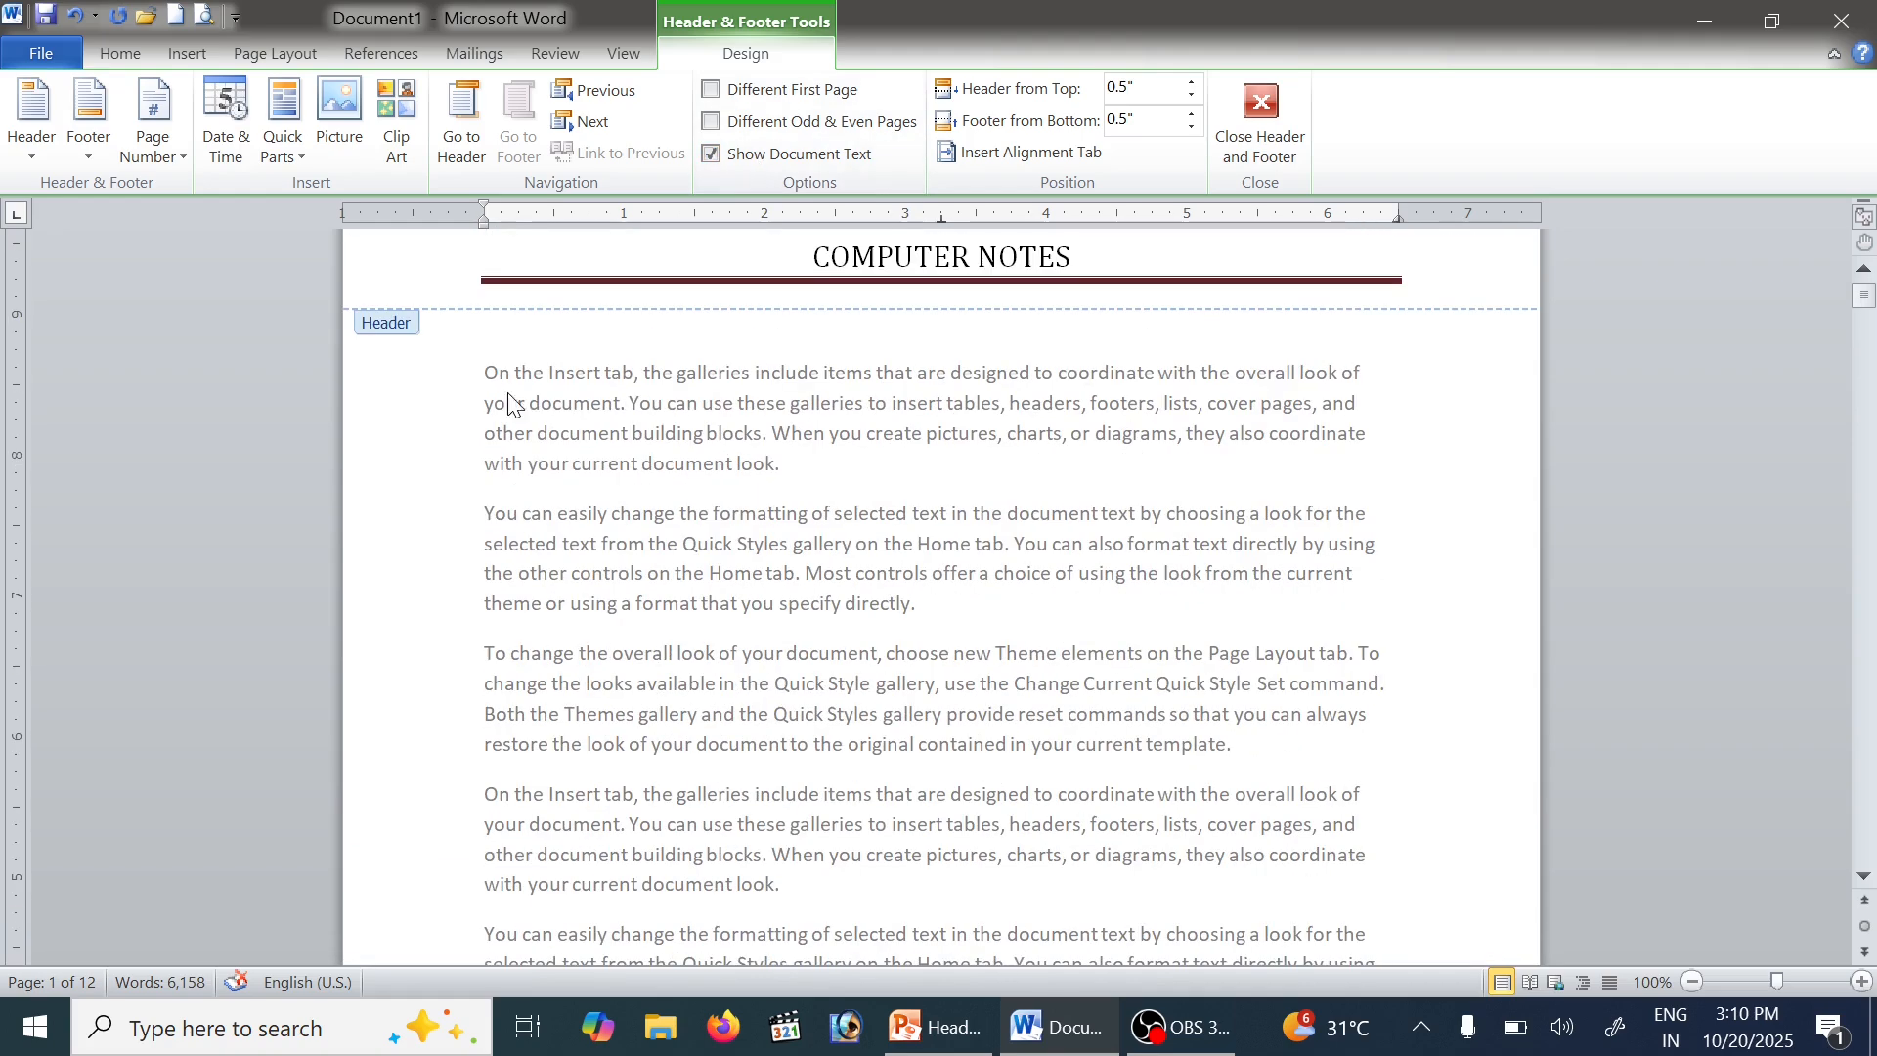
{"action": "left_click", "coordinate": [753, 157]}
{"action": "scroll", "coordinate": [1123, 281], "scroll_direction": "up", "scroll_amount": 2}
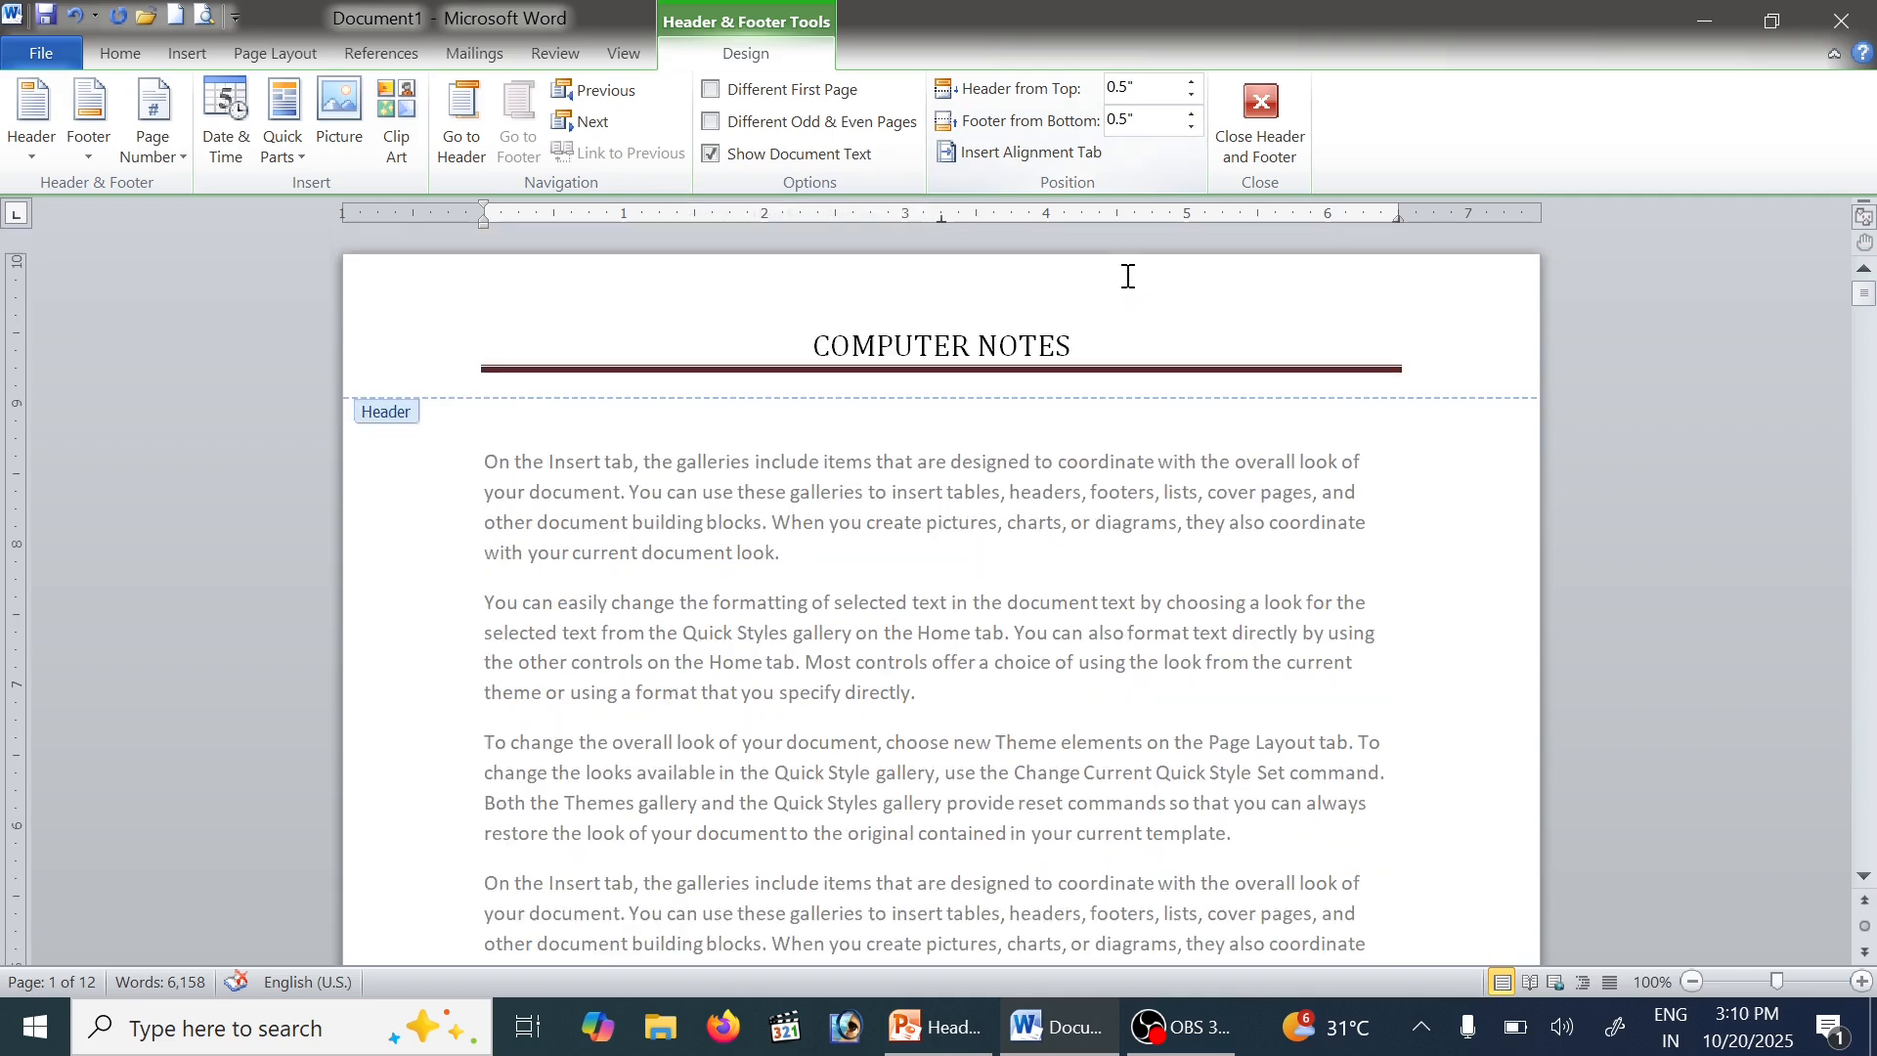
Set the header's distance from the top of the page to 1" and check its position
{"action": "left_click", "coordinate": [1192, 84]}
{"action": "left_click", "coordinate": [1192, 84]}
{"action": "left_click", "coordinate": [1191, 84]}
{"action": "left_click", "coordinate": [1191, 84]}
{"action": "left_click", "coordinate": [1192, 84]}
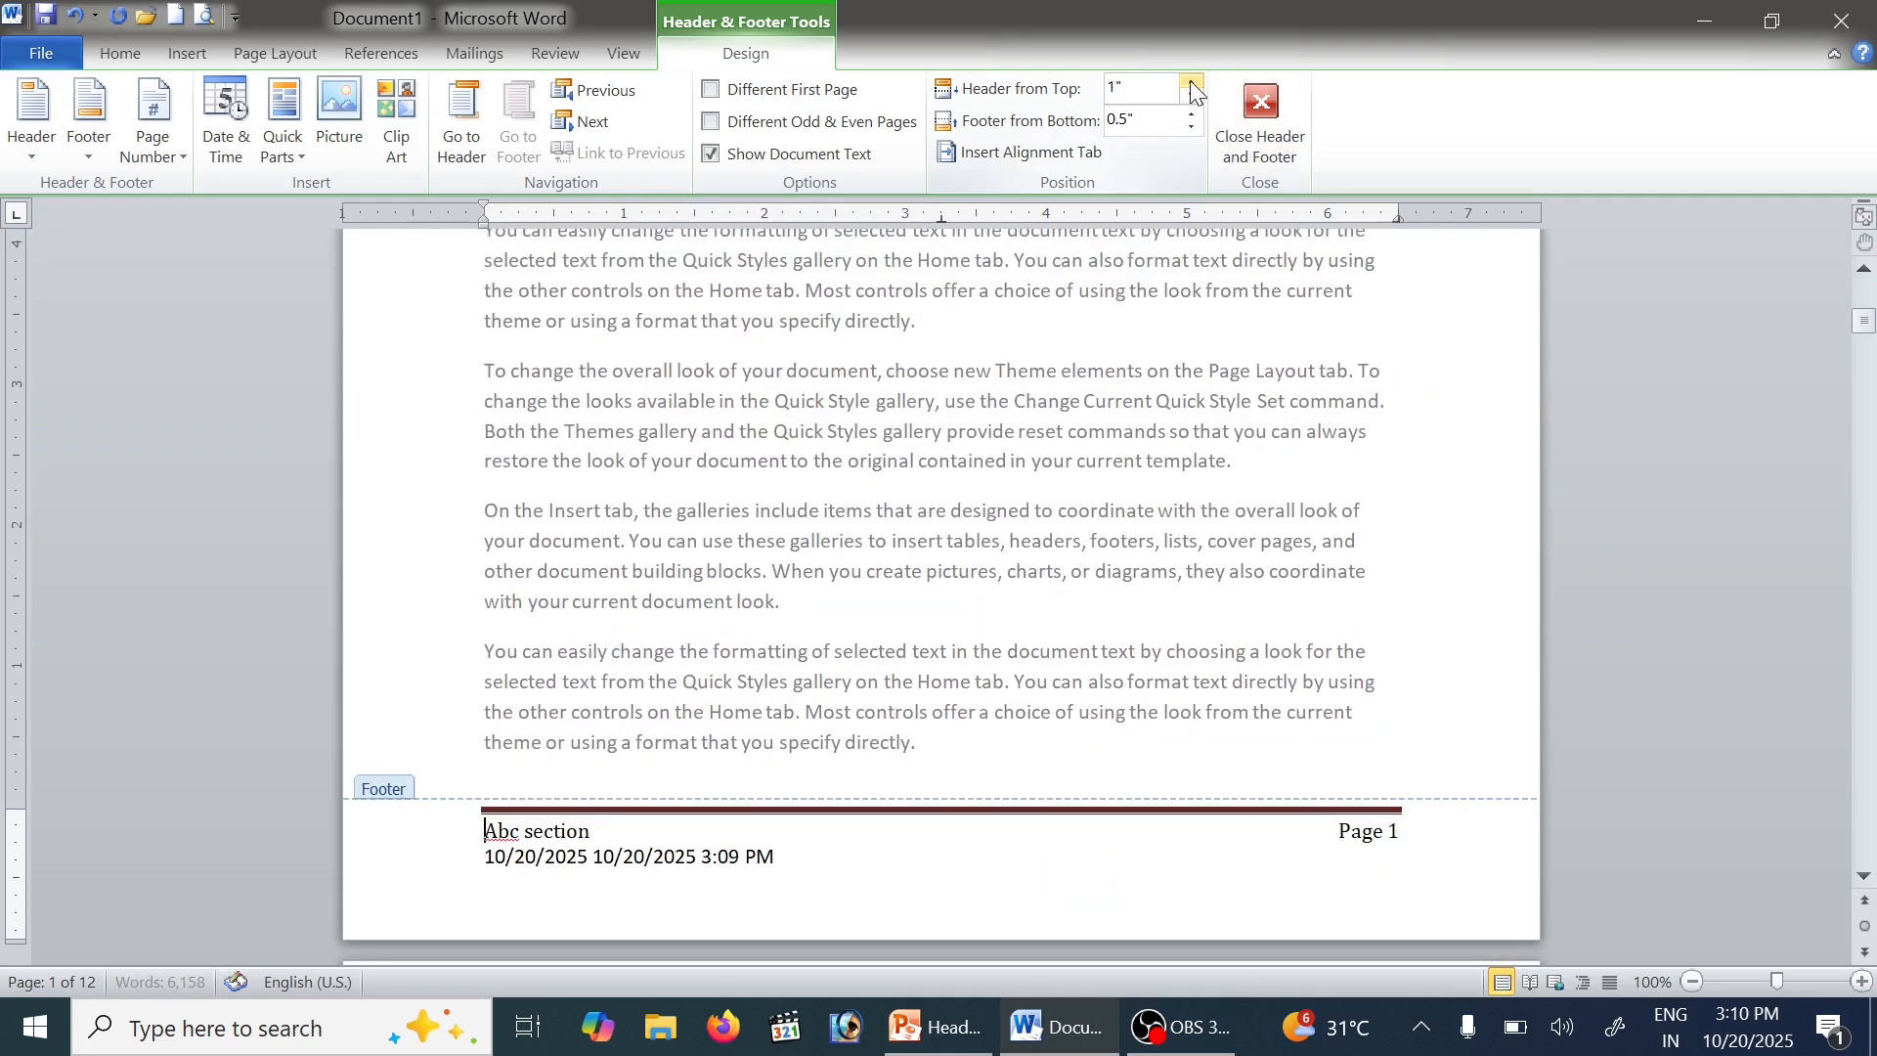
{"action": "scroll", "coordinate": [1236, 180], "scroll_direction": "up", "scroll_amount": 7}
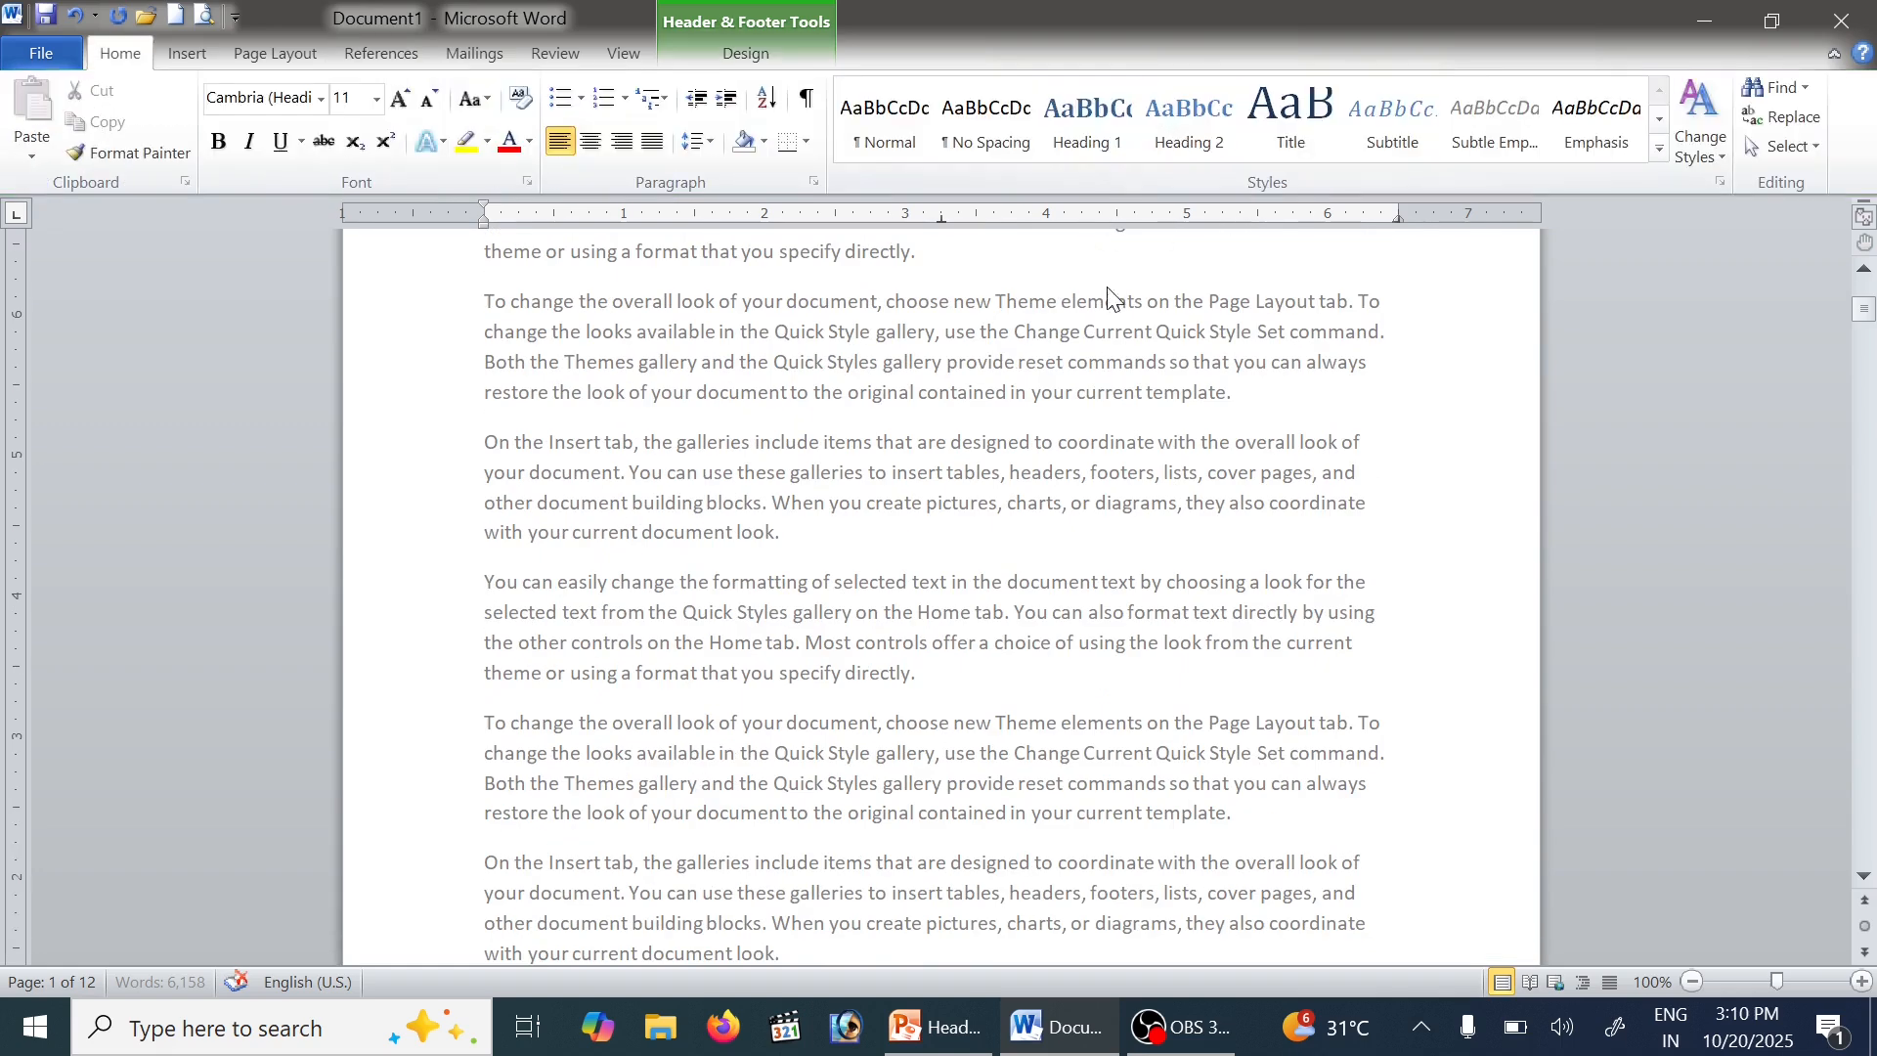
Reduce the header's distance from the top of the page to 0"
{"action": "left_click", "coordinate": [748, 54]}
{"action": "left_click", "coordinate": [1195, 96]}
{"action": "left_click", "coordinate": [1195, 96]}
{"action": "left_click", "coordinate": [1196, 96]}
{"action": "left_click", "coordinate": [1191, 96]}
{"action": "left_click", "coordinate": [1191, 96]}
{"action": "left_click", "coordinate": [1192, 96]}
{"action": "left_click", "coordinate": [1192, 96]}
{"action": "left_click", "coordinate": [1193, 96]}
{"action": "left_click", "coordinate": [1194, 95]}
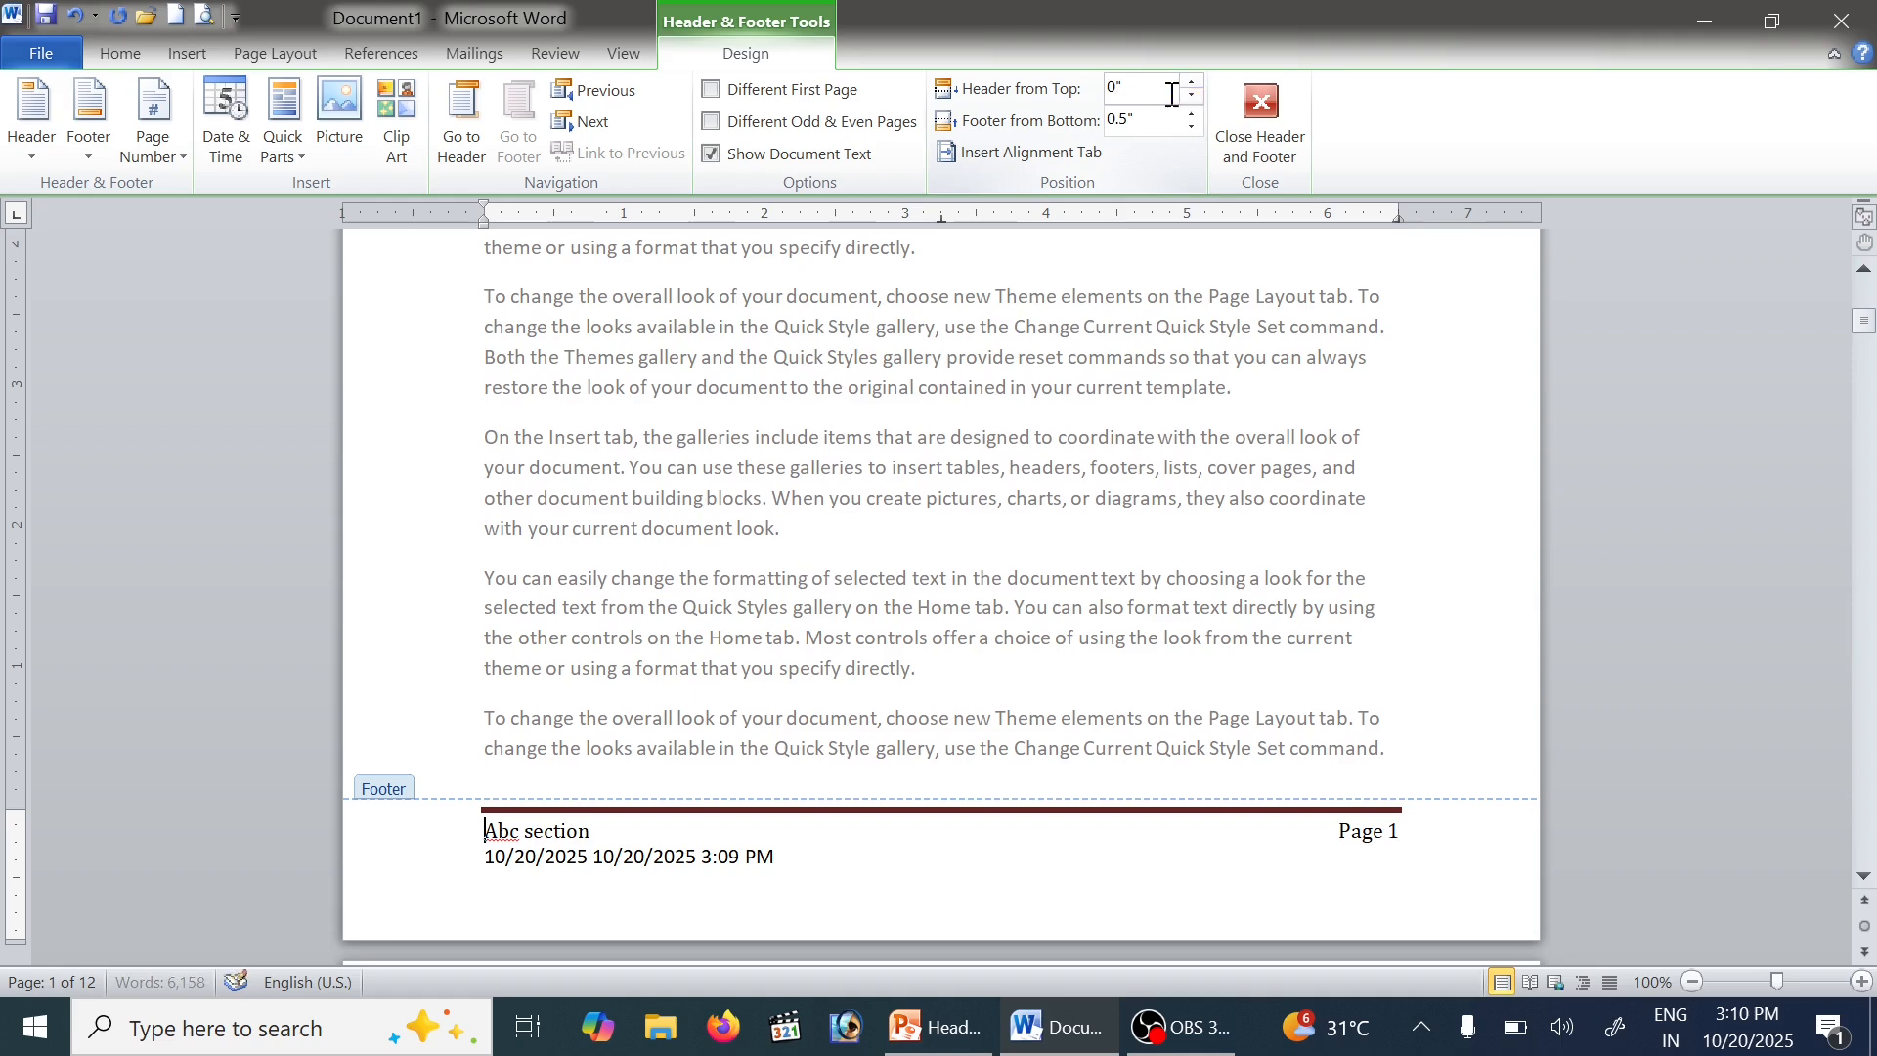
Set the header's distance from the top of the page to 0.5"
{"action": "left_click", "coordinate": [1192, 82]}
{"action": "left_click", "coordinate": [1193, 81]}
{"action": "left_click", "coordinate": [1193, 82]}
{"action": "left_click", "coordinate": [1193, 81]}
{"action": "left_click", "coordinate": [1193, 81]}
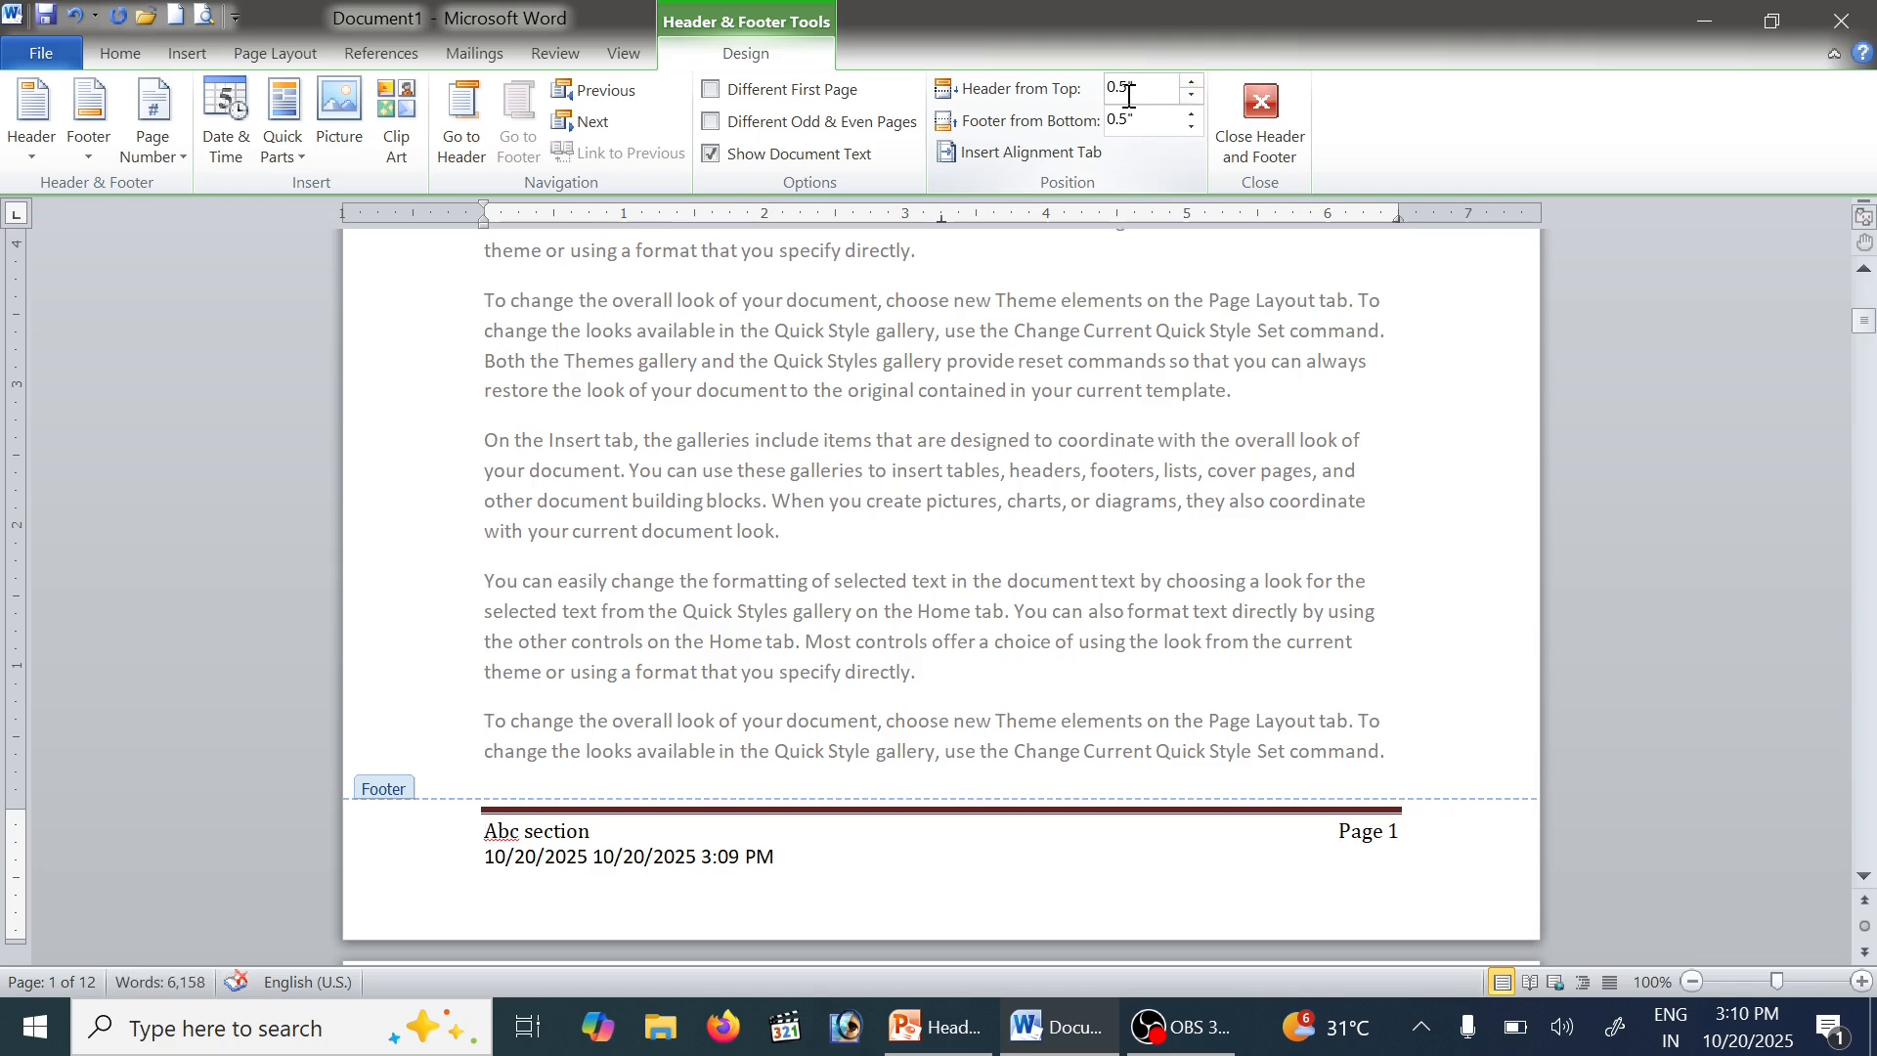
Raise the footer's distance from the bottom of the page to 0.8" and set it back to 0.5"
{"action": "left_click", "coordinate": [1192, 115]}
{"action": "left_click", "coordinate": [1191, 115]}
{"action": "left_click", "coordinate": [1192, 115]}
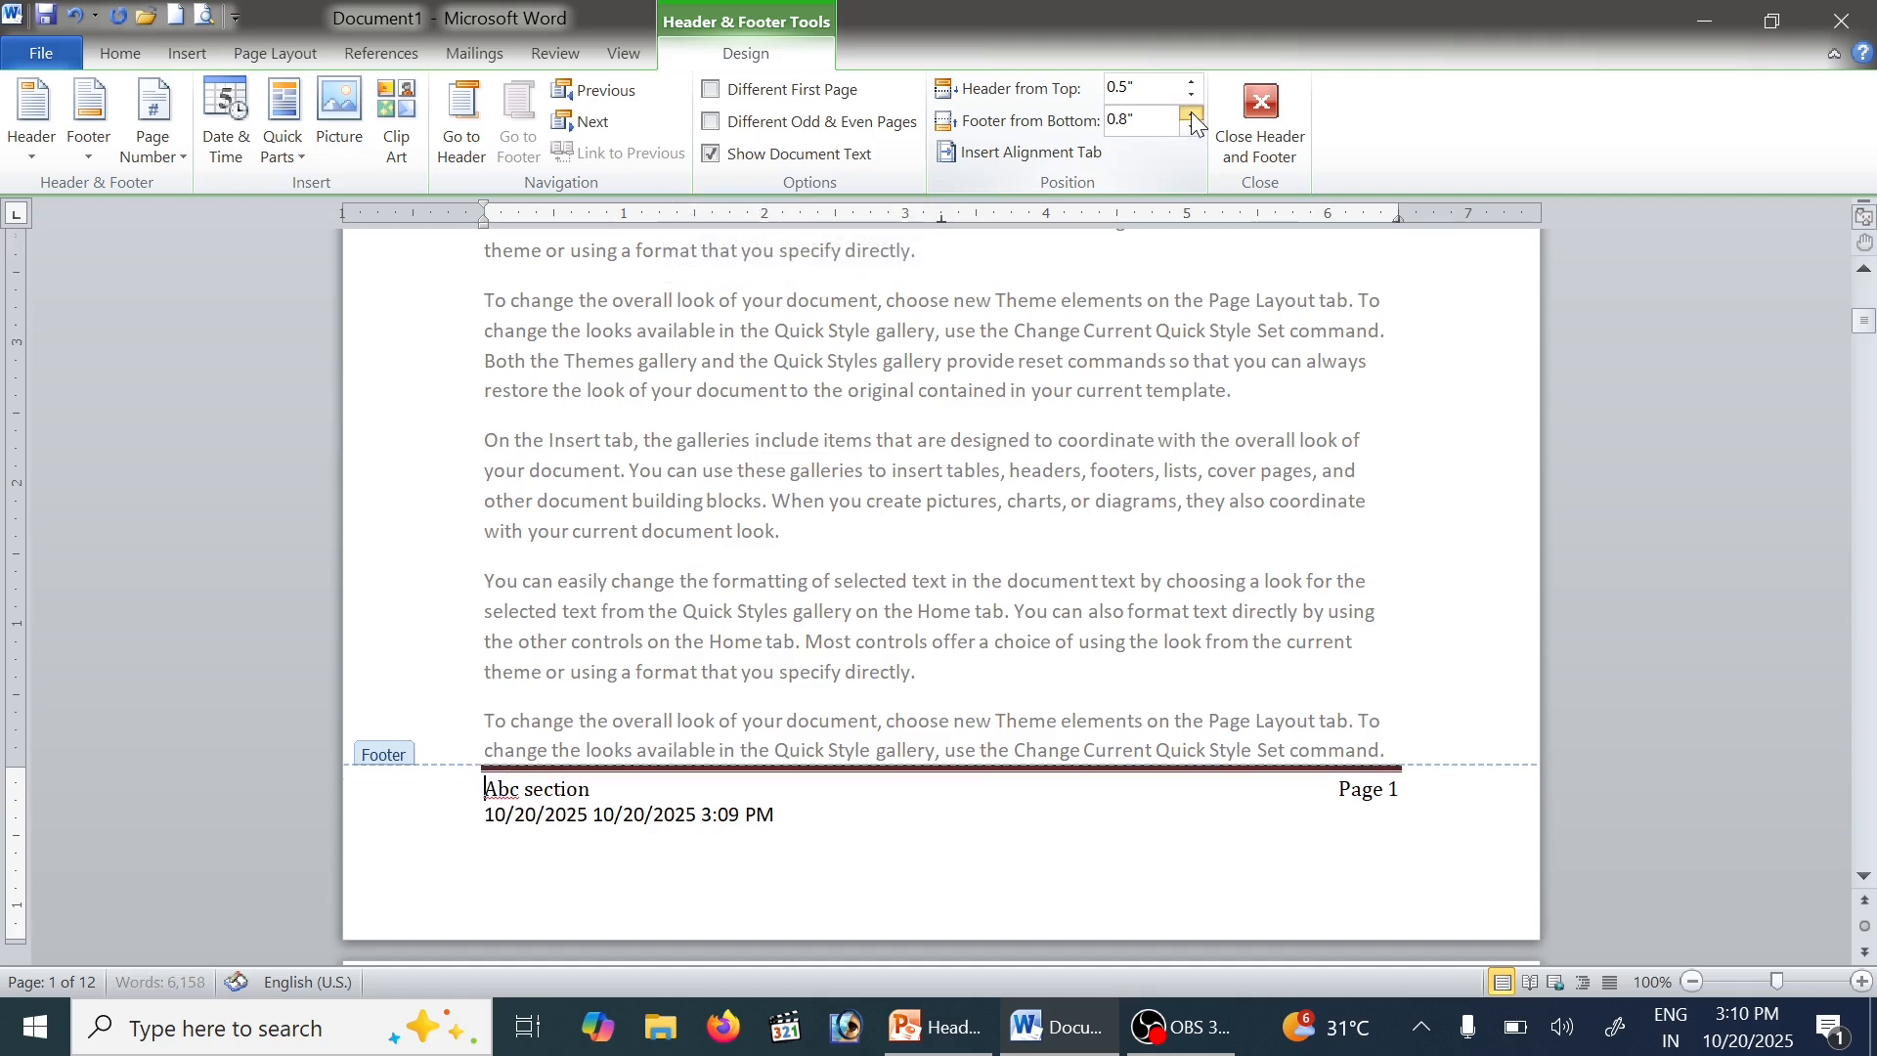
{"action": "left_click", "coordinate": [1191, 128]}
{"action": "left_click", "coordinate": [1191, 128]}
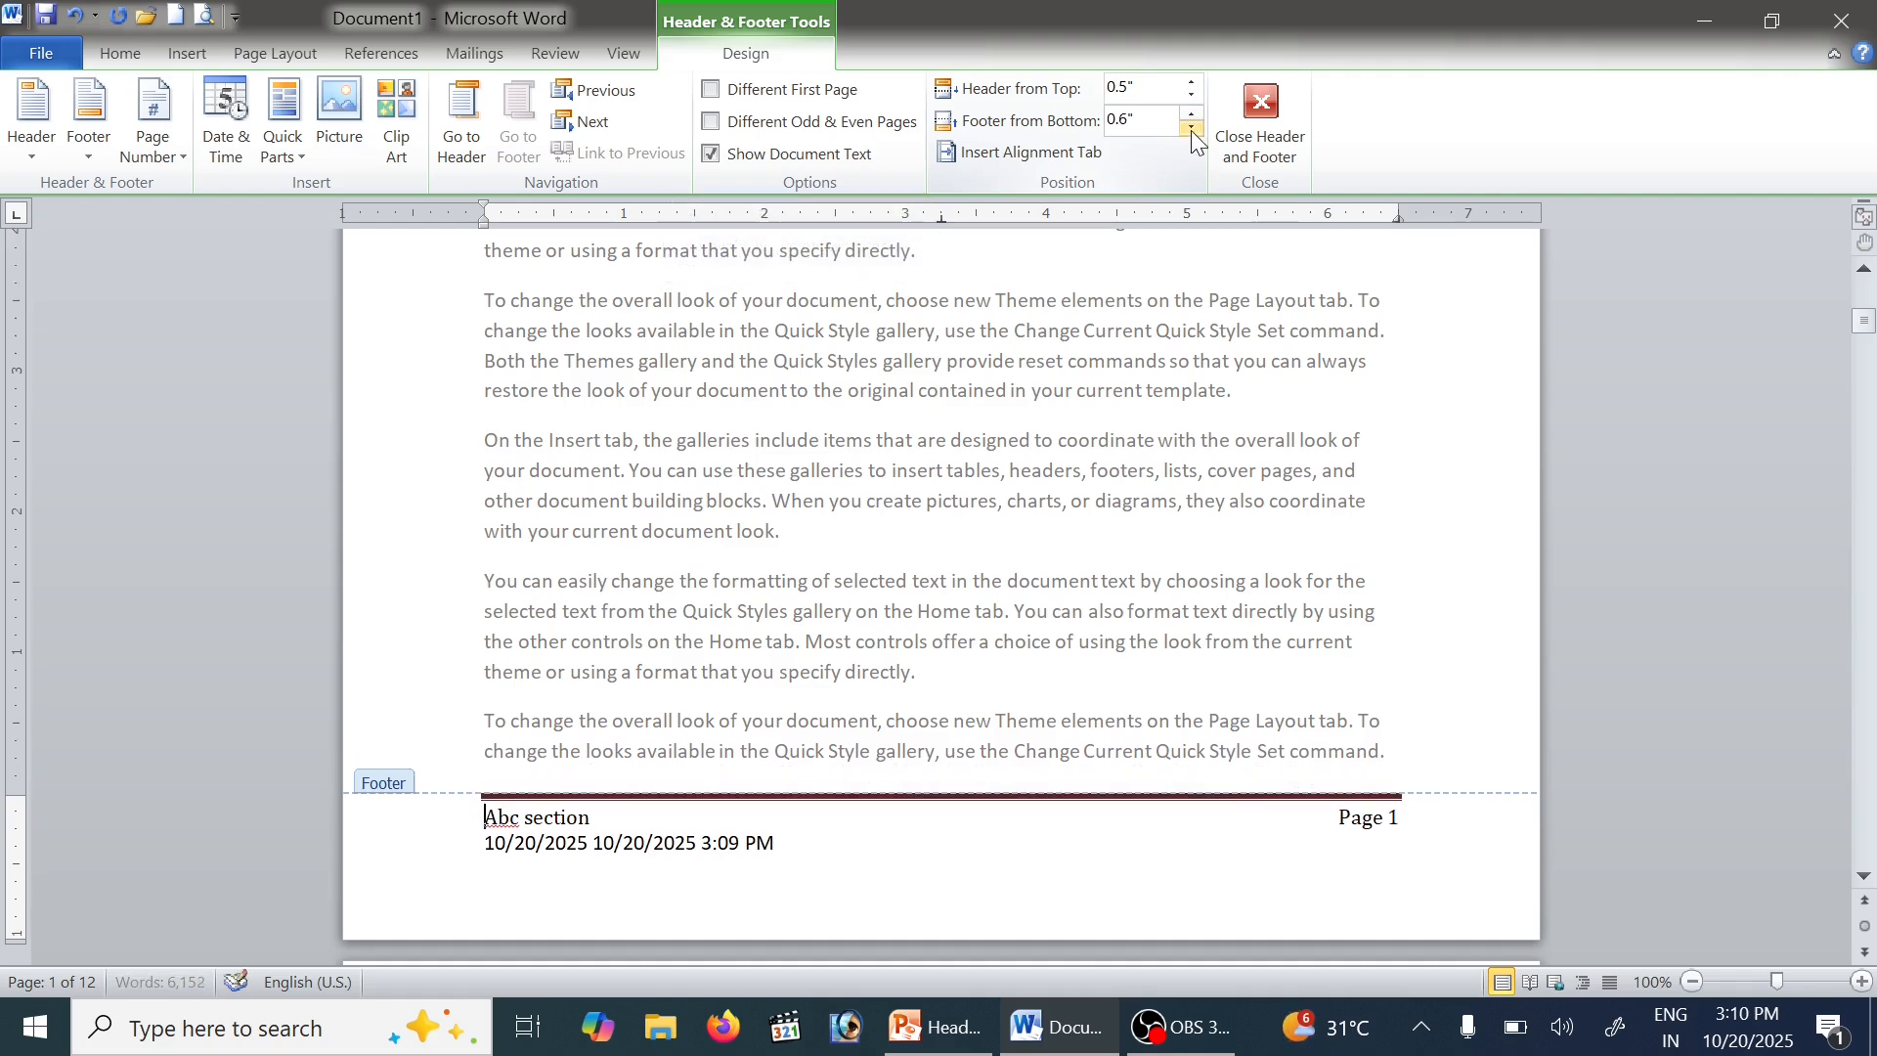
{"action": "left_click", "coordinate": [1191, 128]}
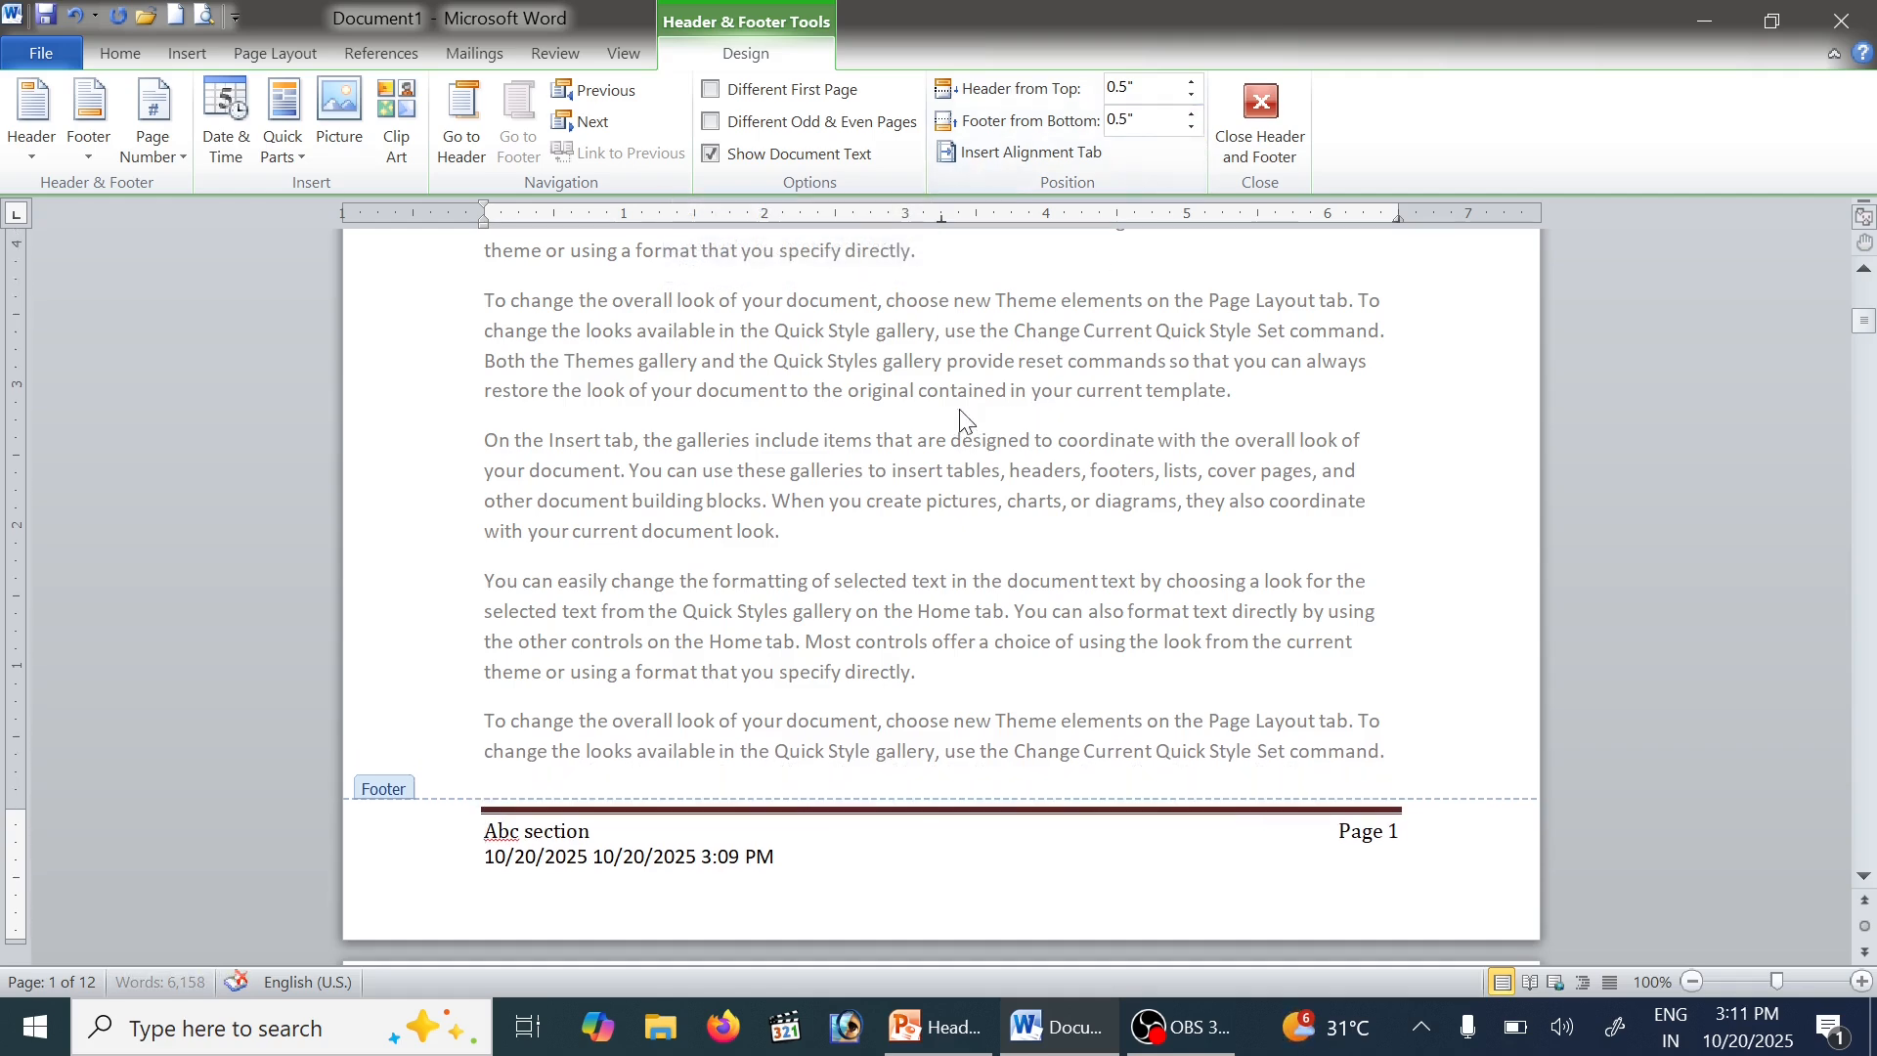
Check the pages, close header and footer editing, and reopen the COMPUTER NOTES header for editing
{"action": "scroll", "coordinate": [919, 391], "scroll_direction": "down", "scroll_amount": 10}
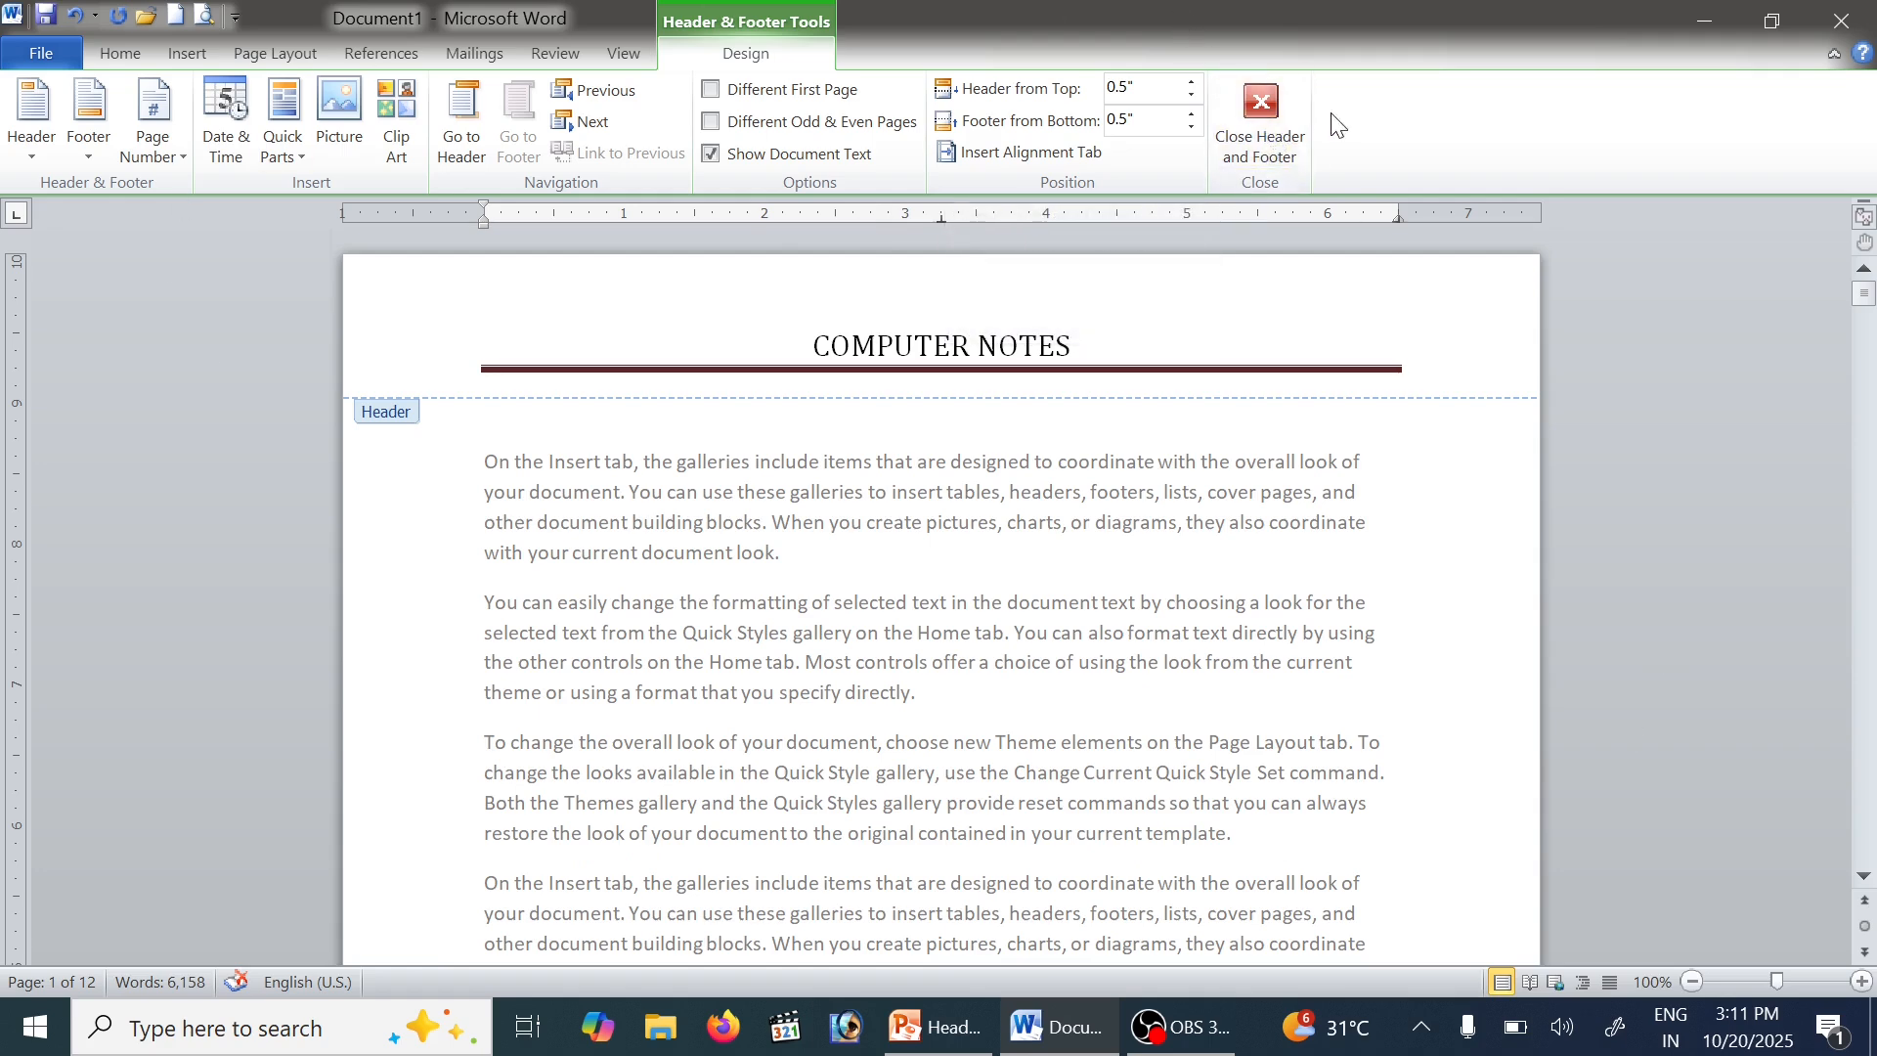
{"action": "left_click", "coordinate": [1252, 117]}
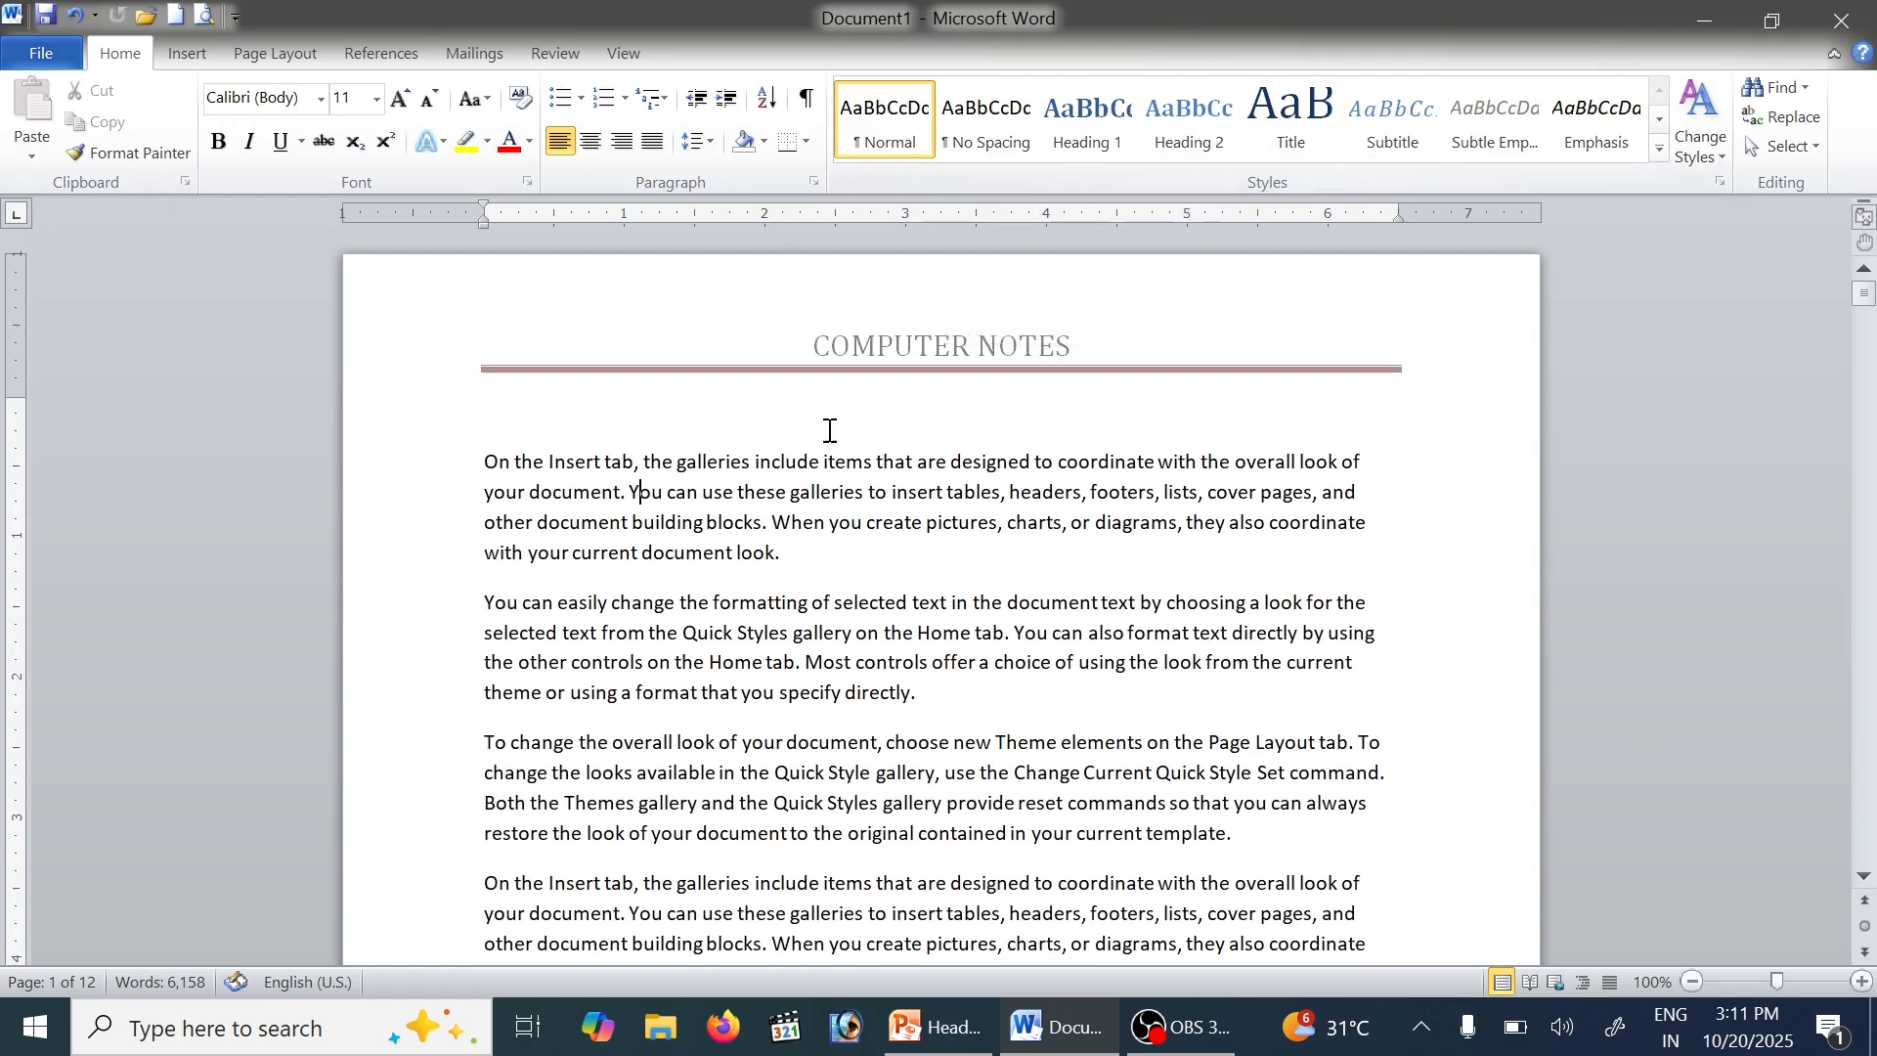
{"action": "double_click", "coordinate": [904, 367]}
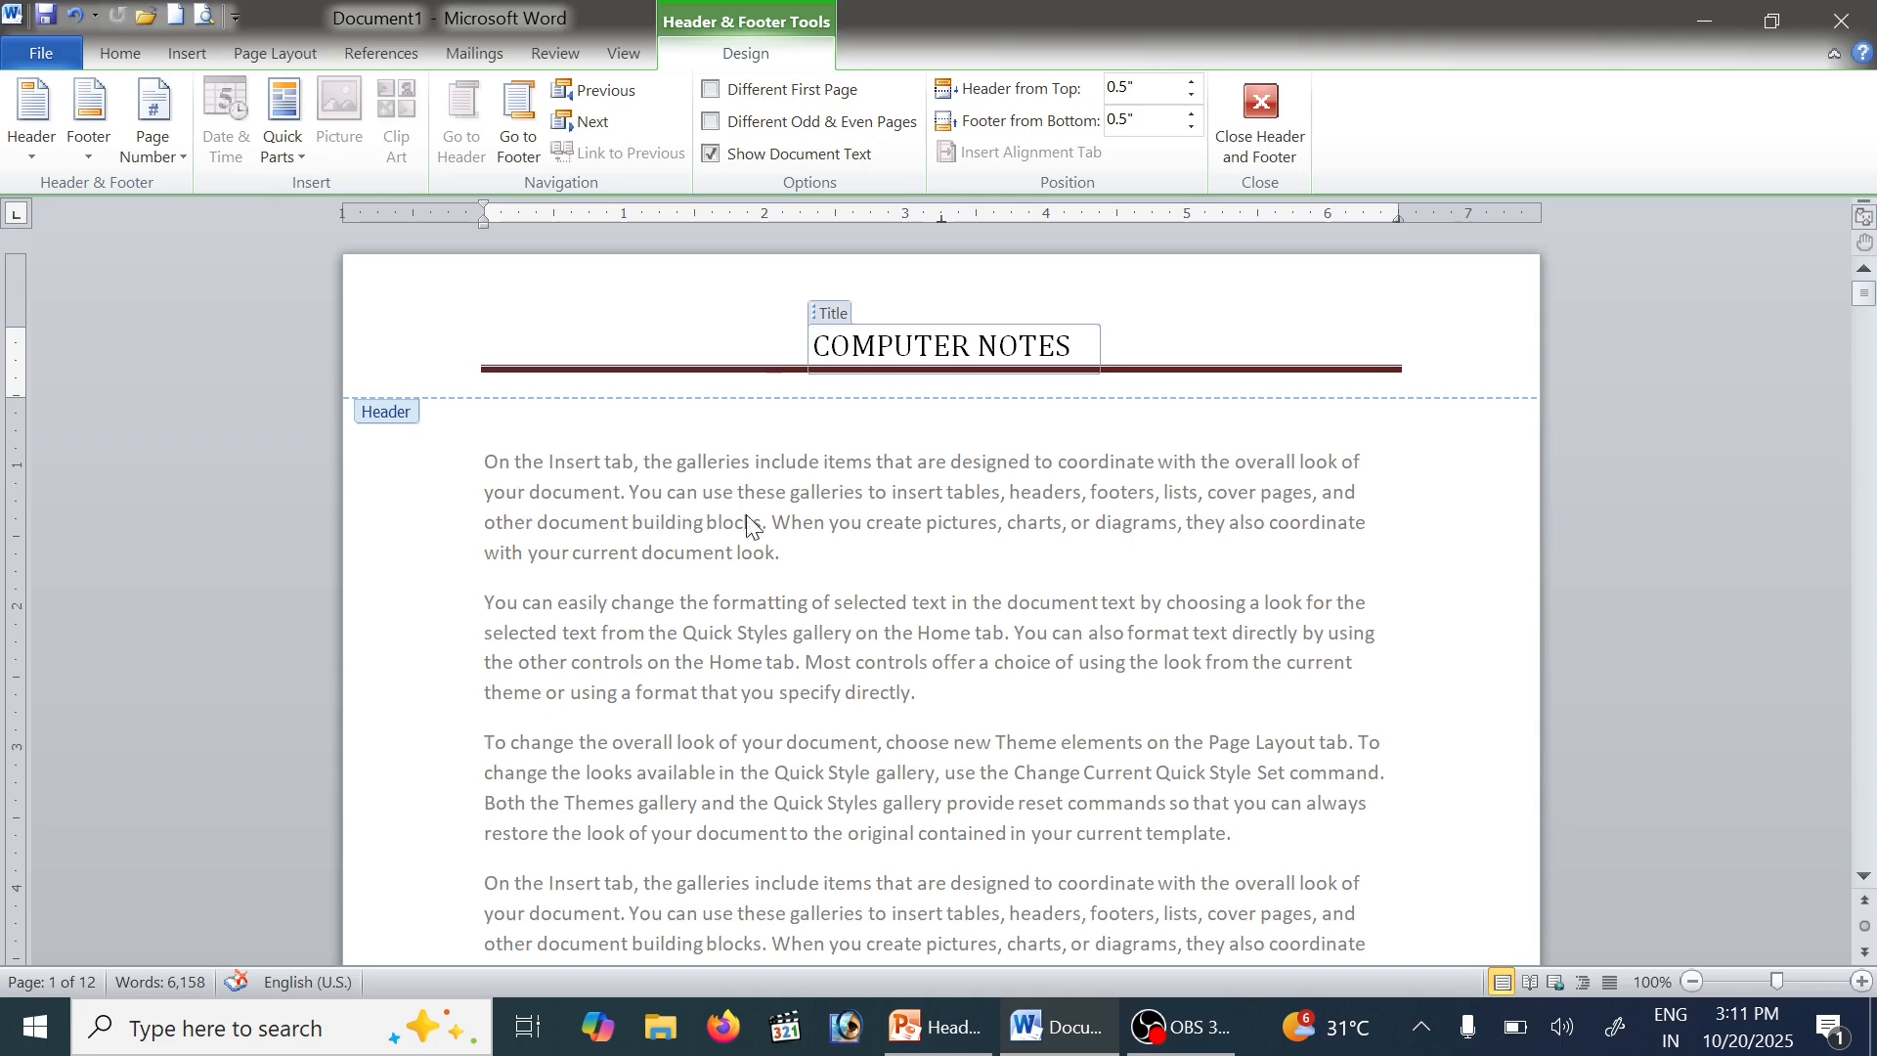
Leave header editing for the body text and look through the document's pages and its page layout and insert options
{"action": "double_click", "coordinate": [897, 521]}
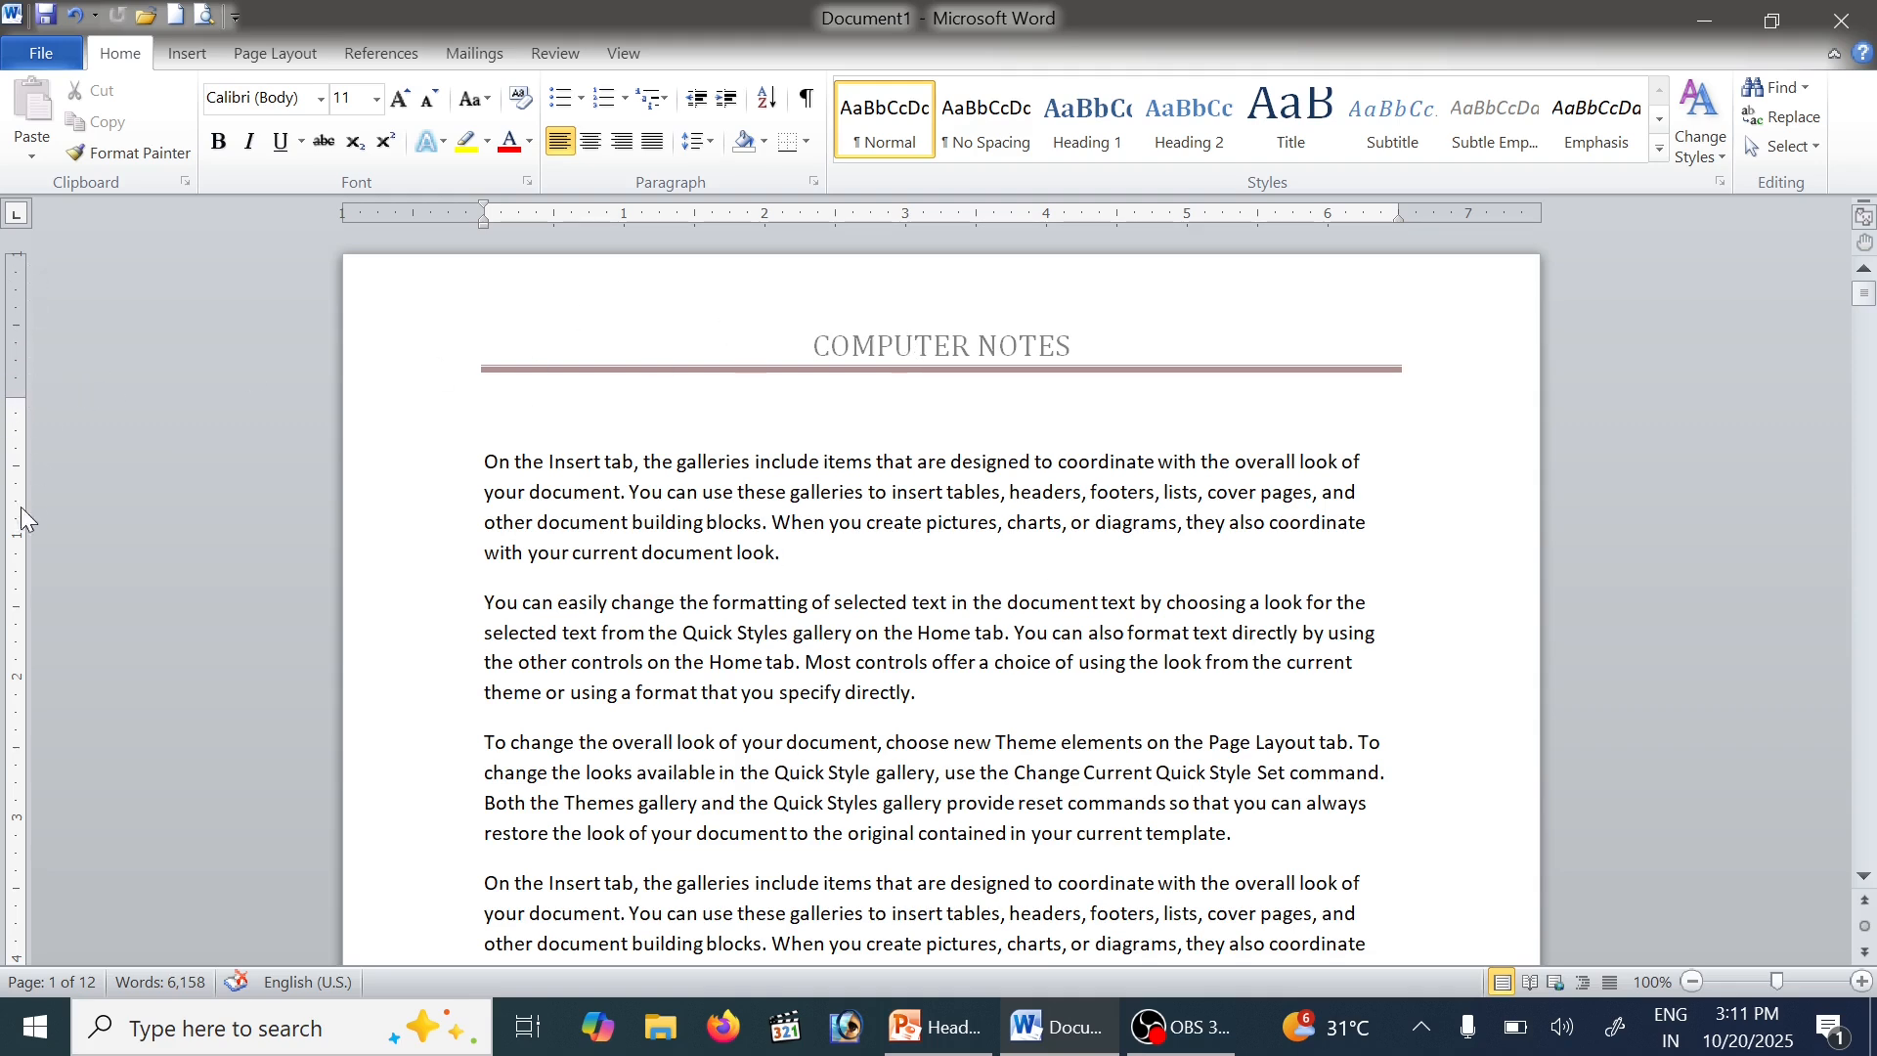
{"action": "scroll", "coordinate": [90, 488], "scroll_direction": "down", "scroll_amount": 12}
{"action": "scroll", "coordinate": [79, 528], "scroll_direction": "up", "scroll_amount": 12}
{"action": "left_click", "coordinate": [295, 49]}
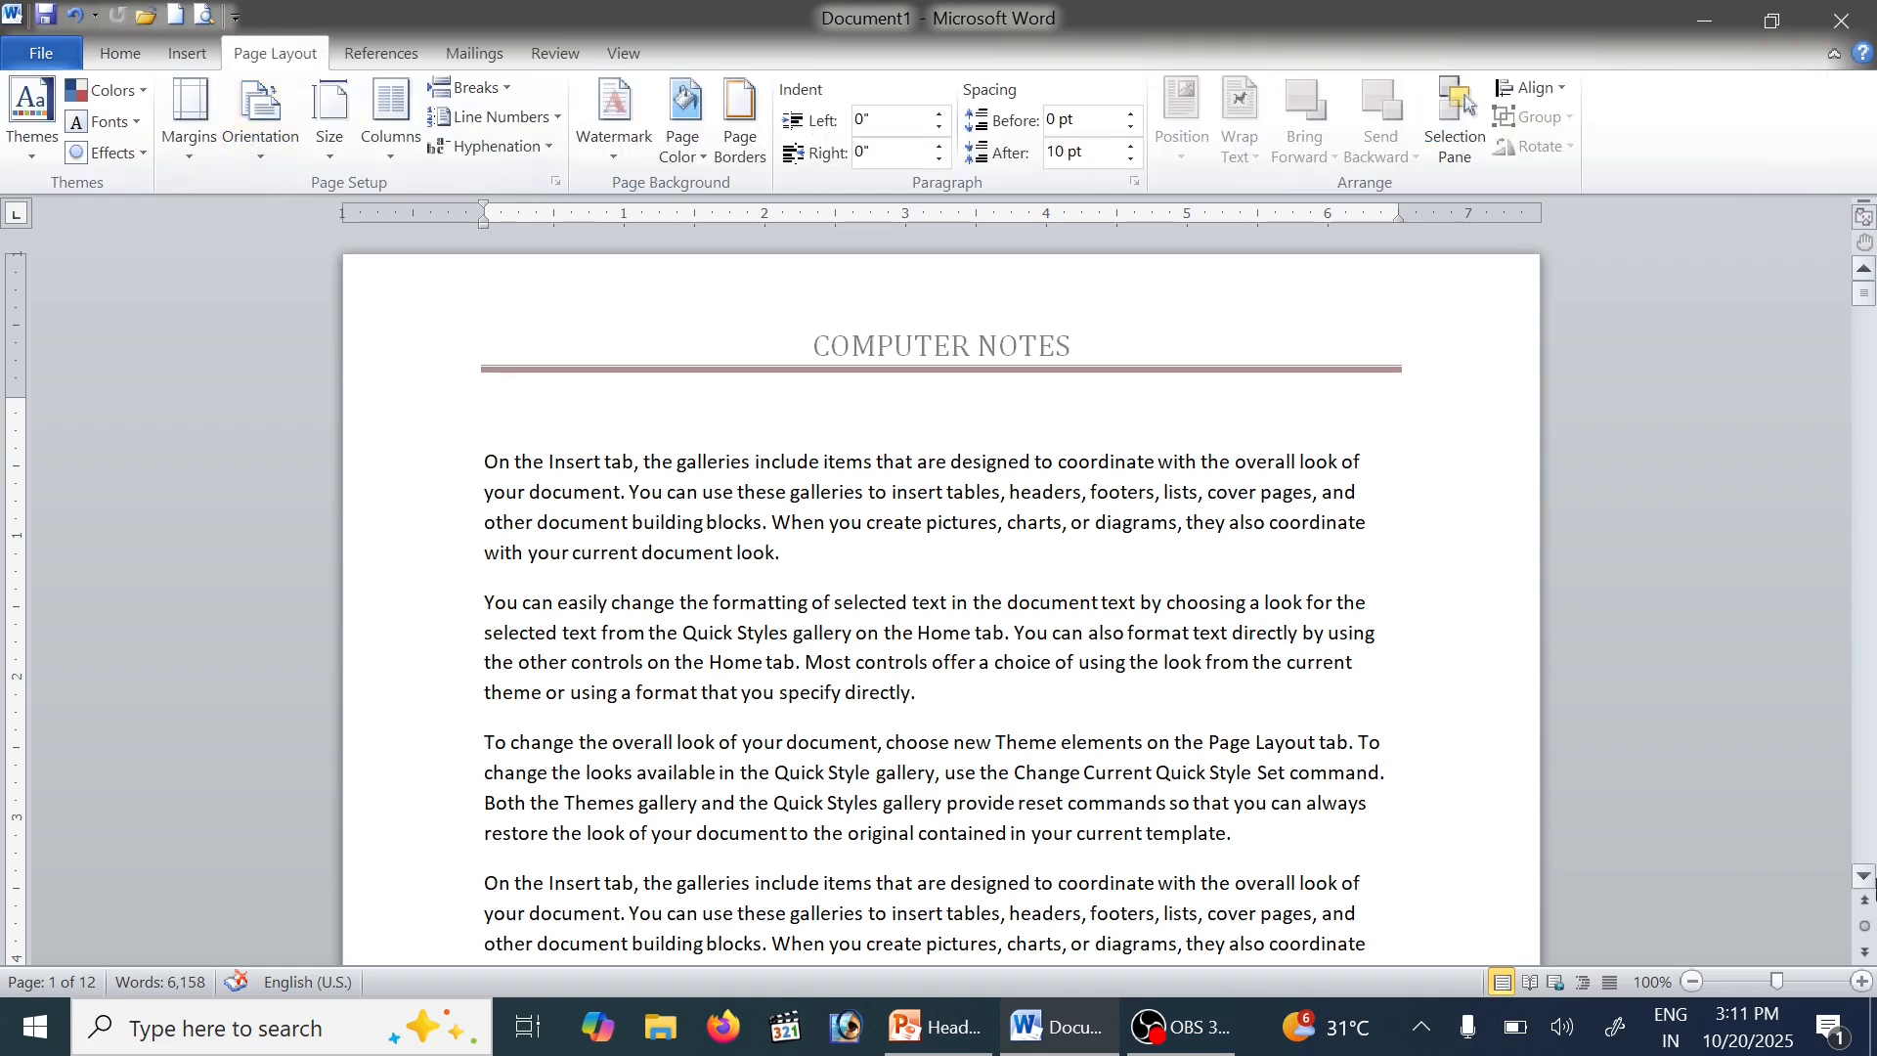
{"action": "left_click", "coordinate": [195, 55]}
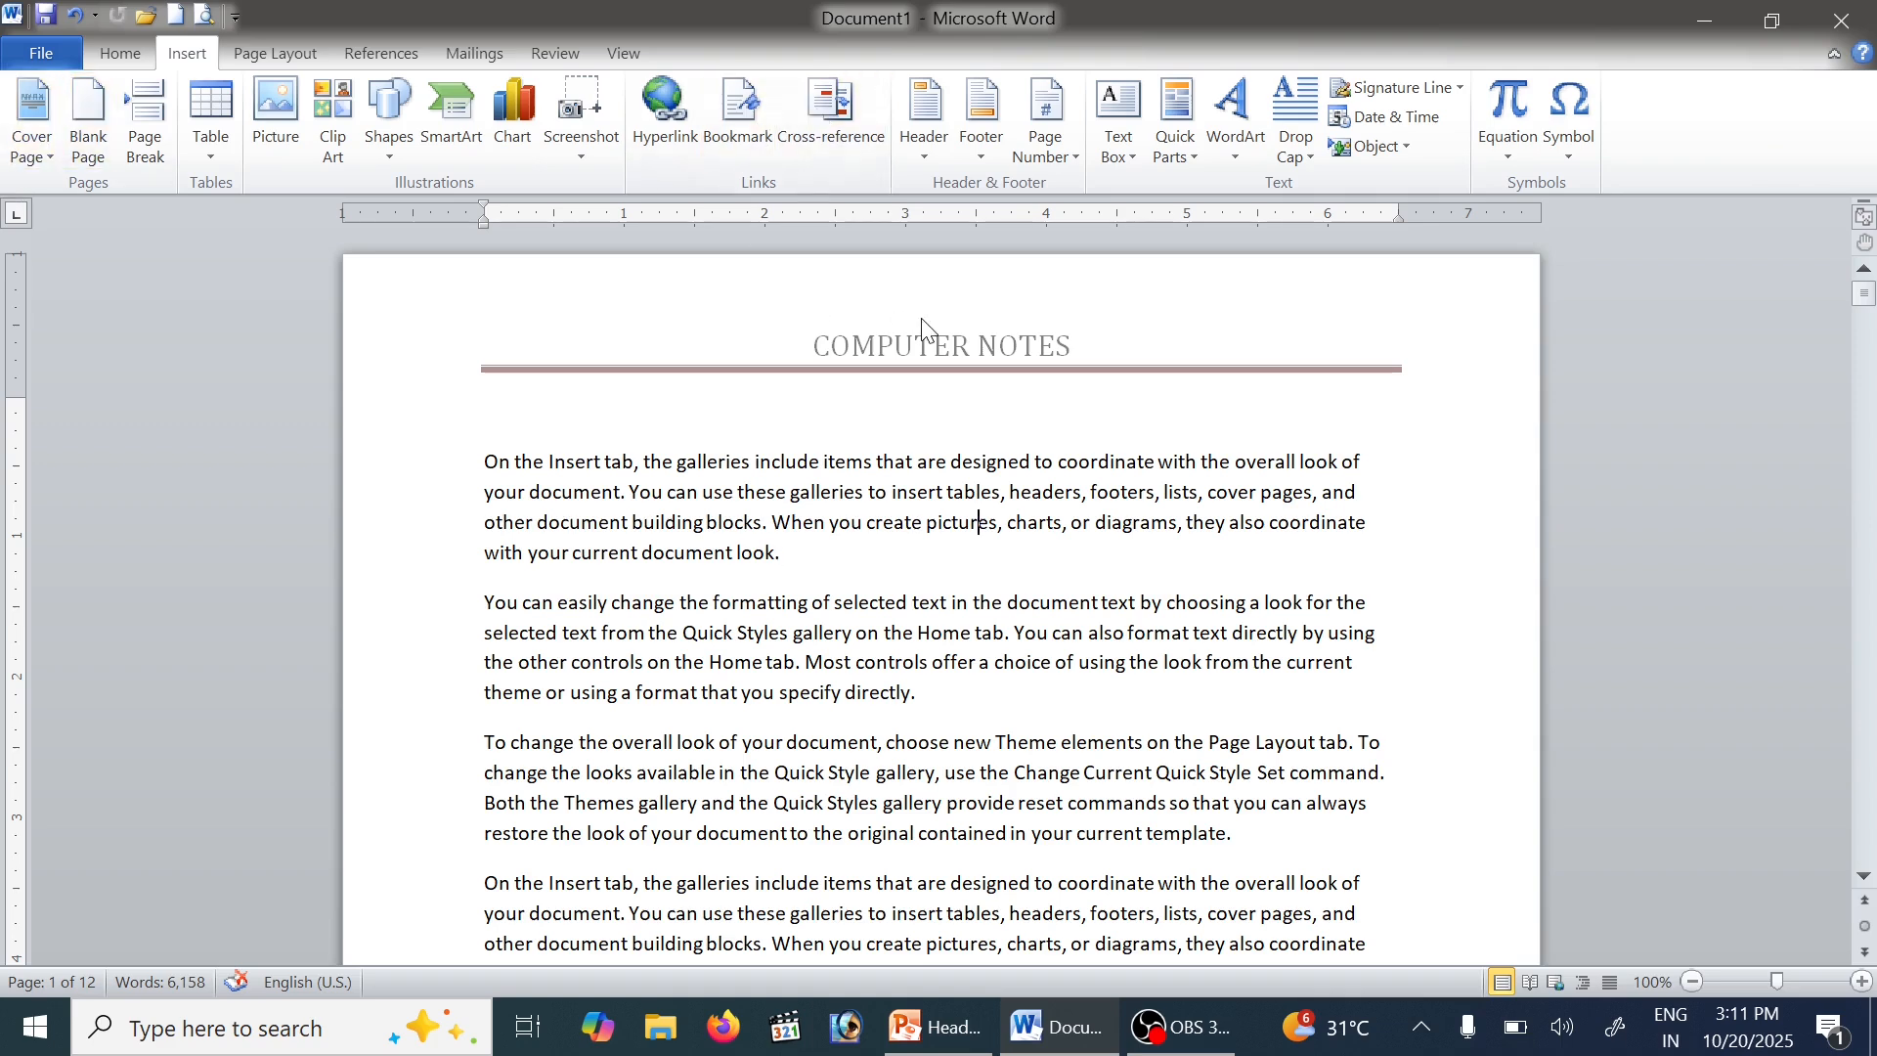
Reopen the COMPUTER NOTES header to review the header and footer insert and design tools, and close header and footer editing
{"action": "double_click", "coordinate": [929, 333]}
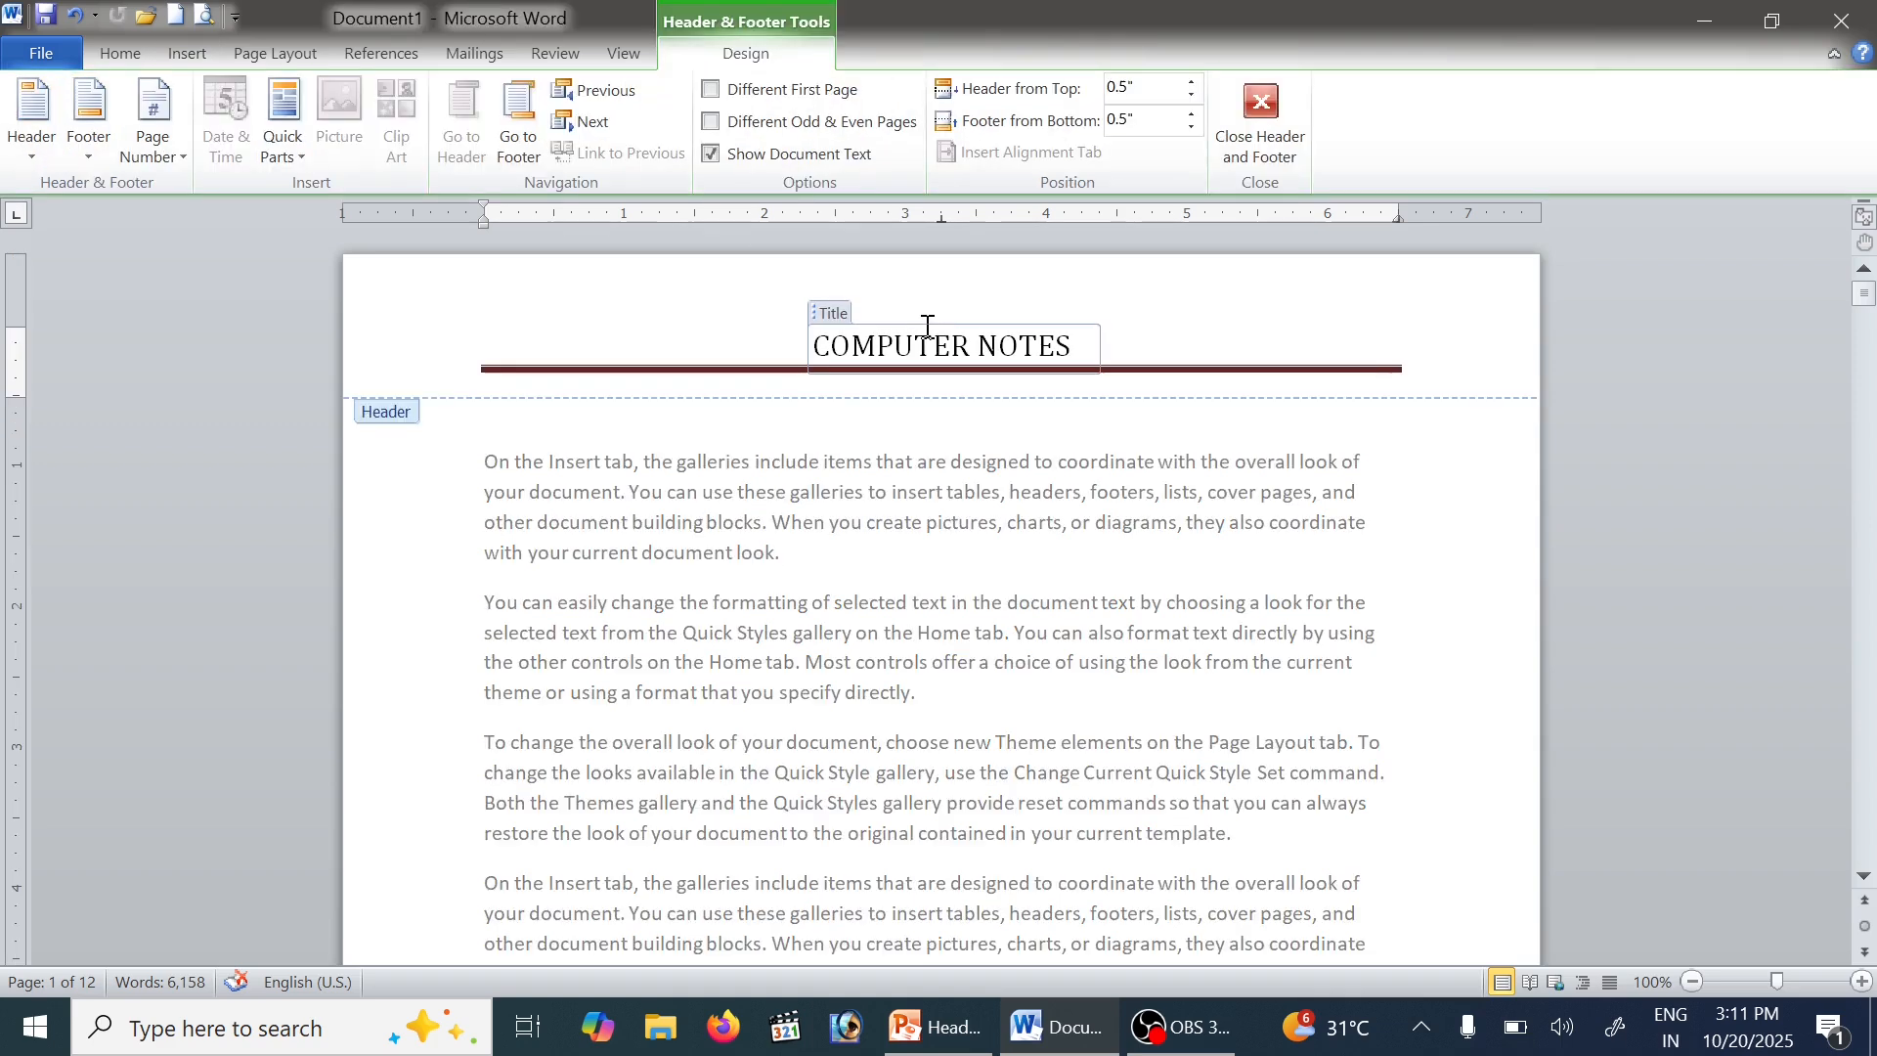
{"action": "left_click", "coordinate": [200, 56]}
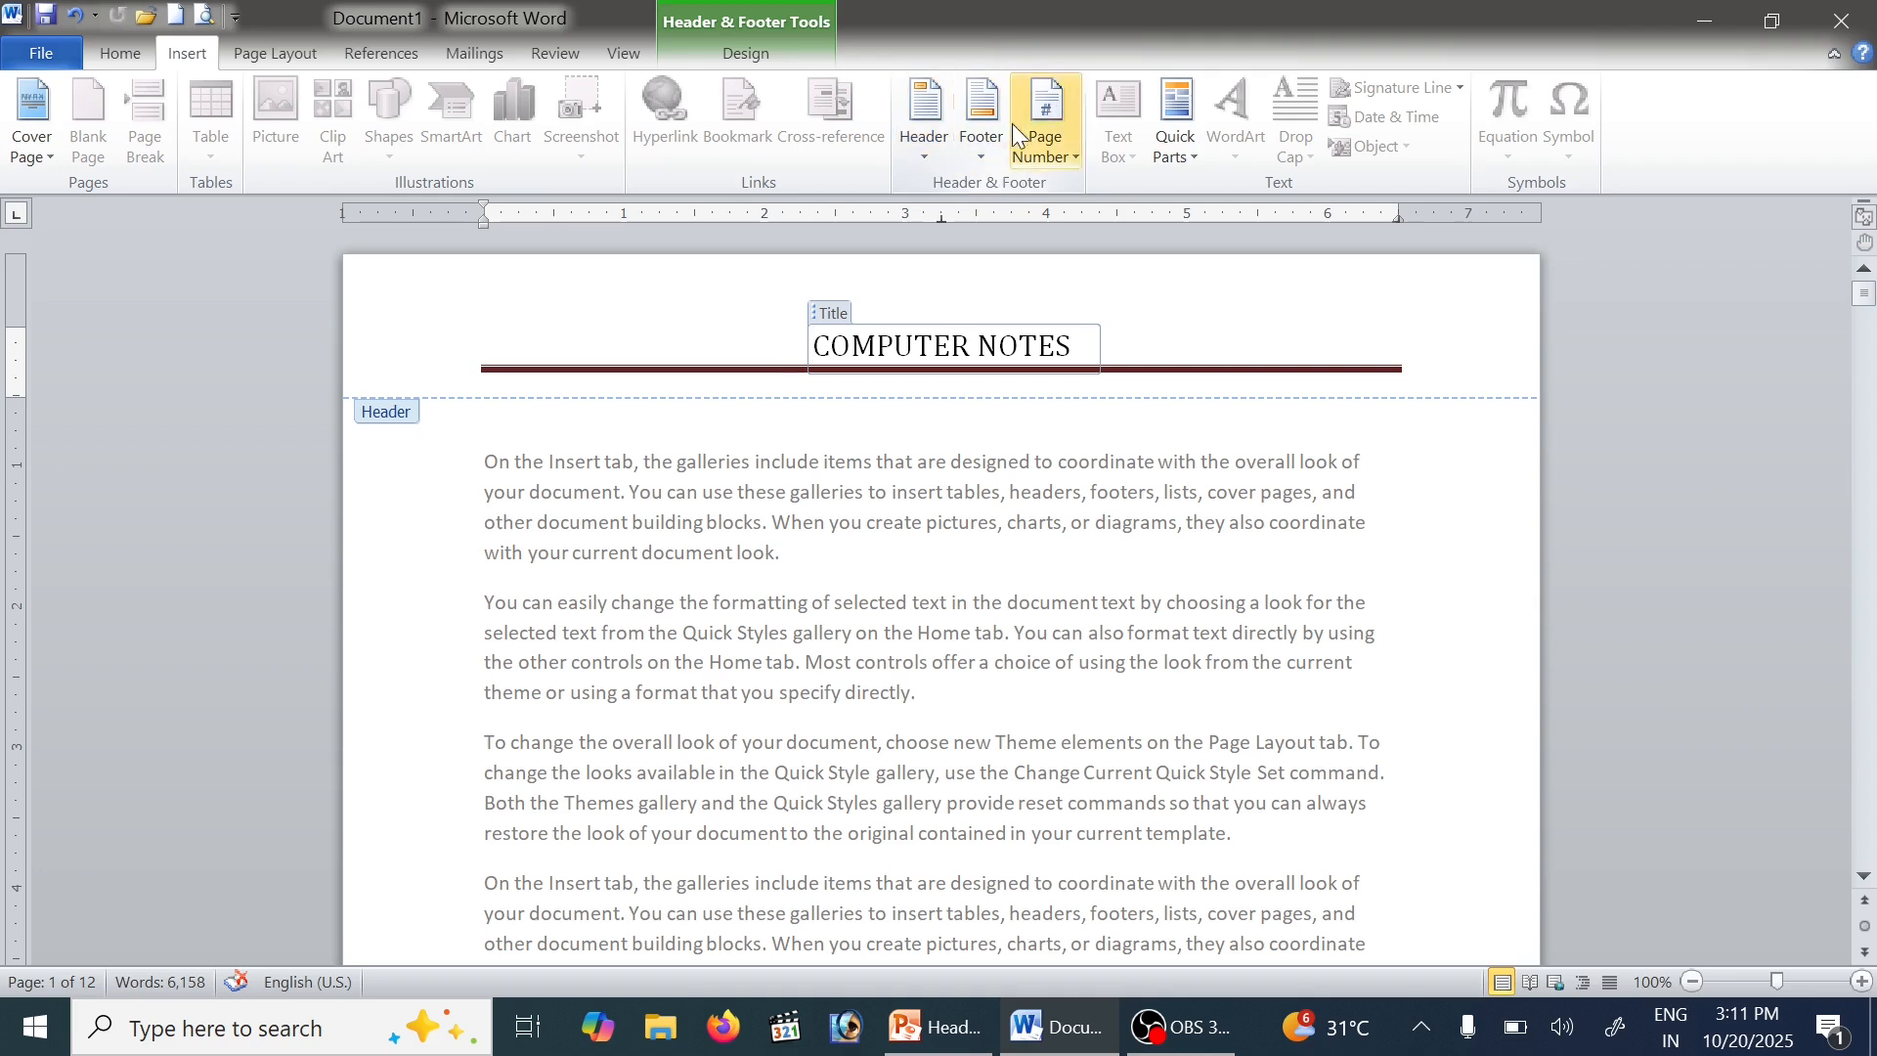
{"action": "left_click", "coordinate": [748, 53]}
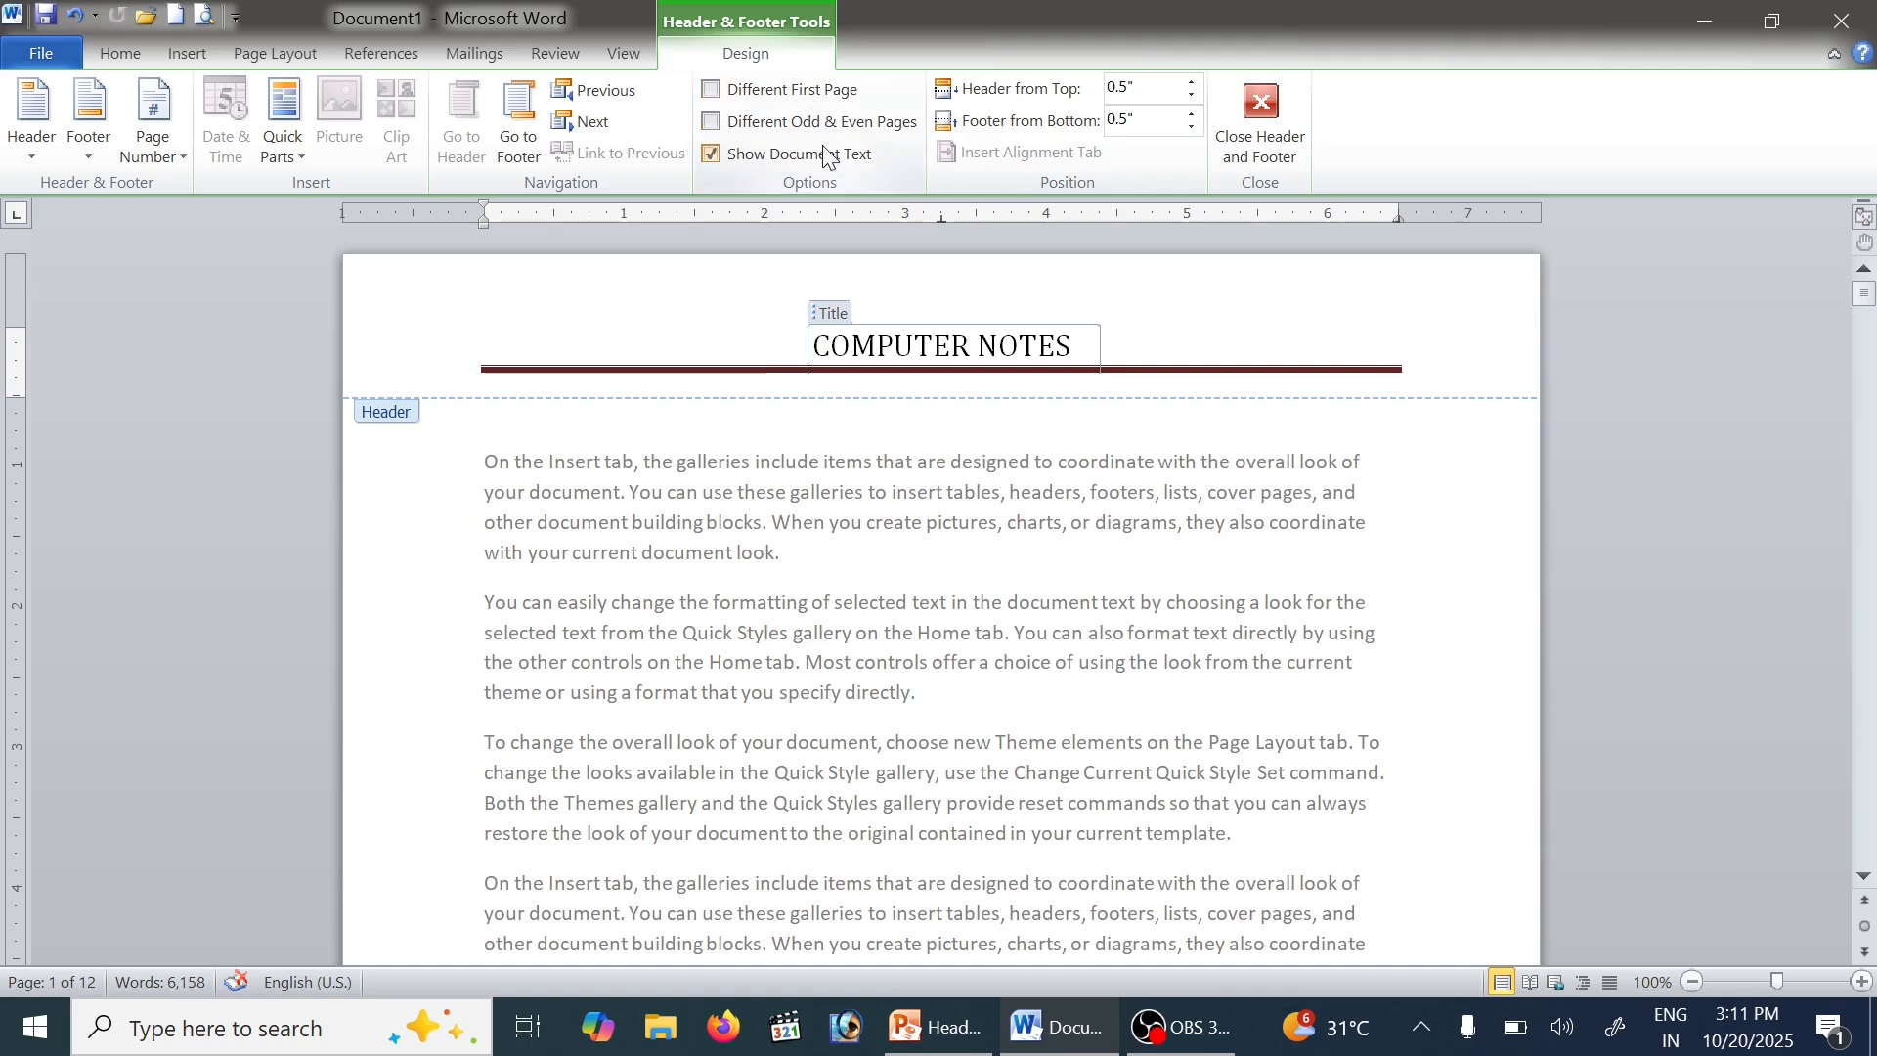
{"action": "left_click", "coordinate": [187, 54]}
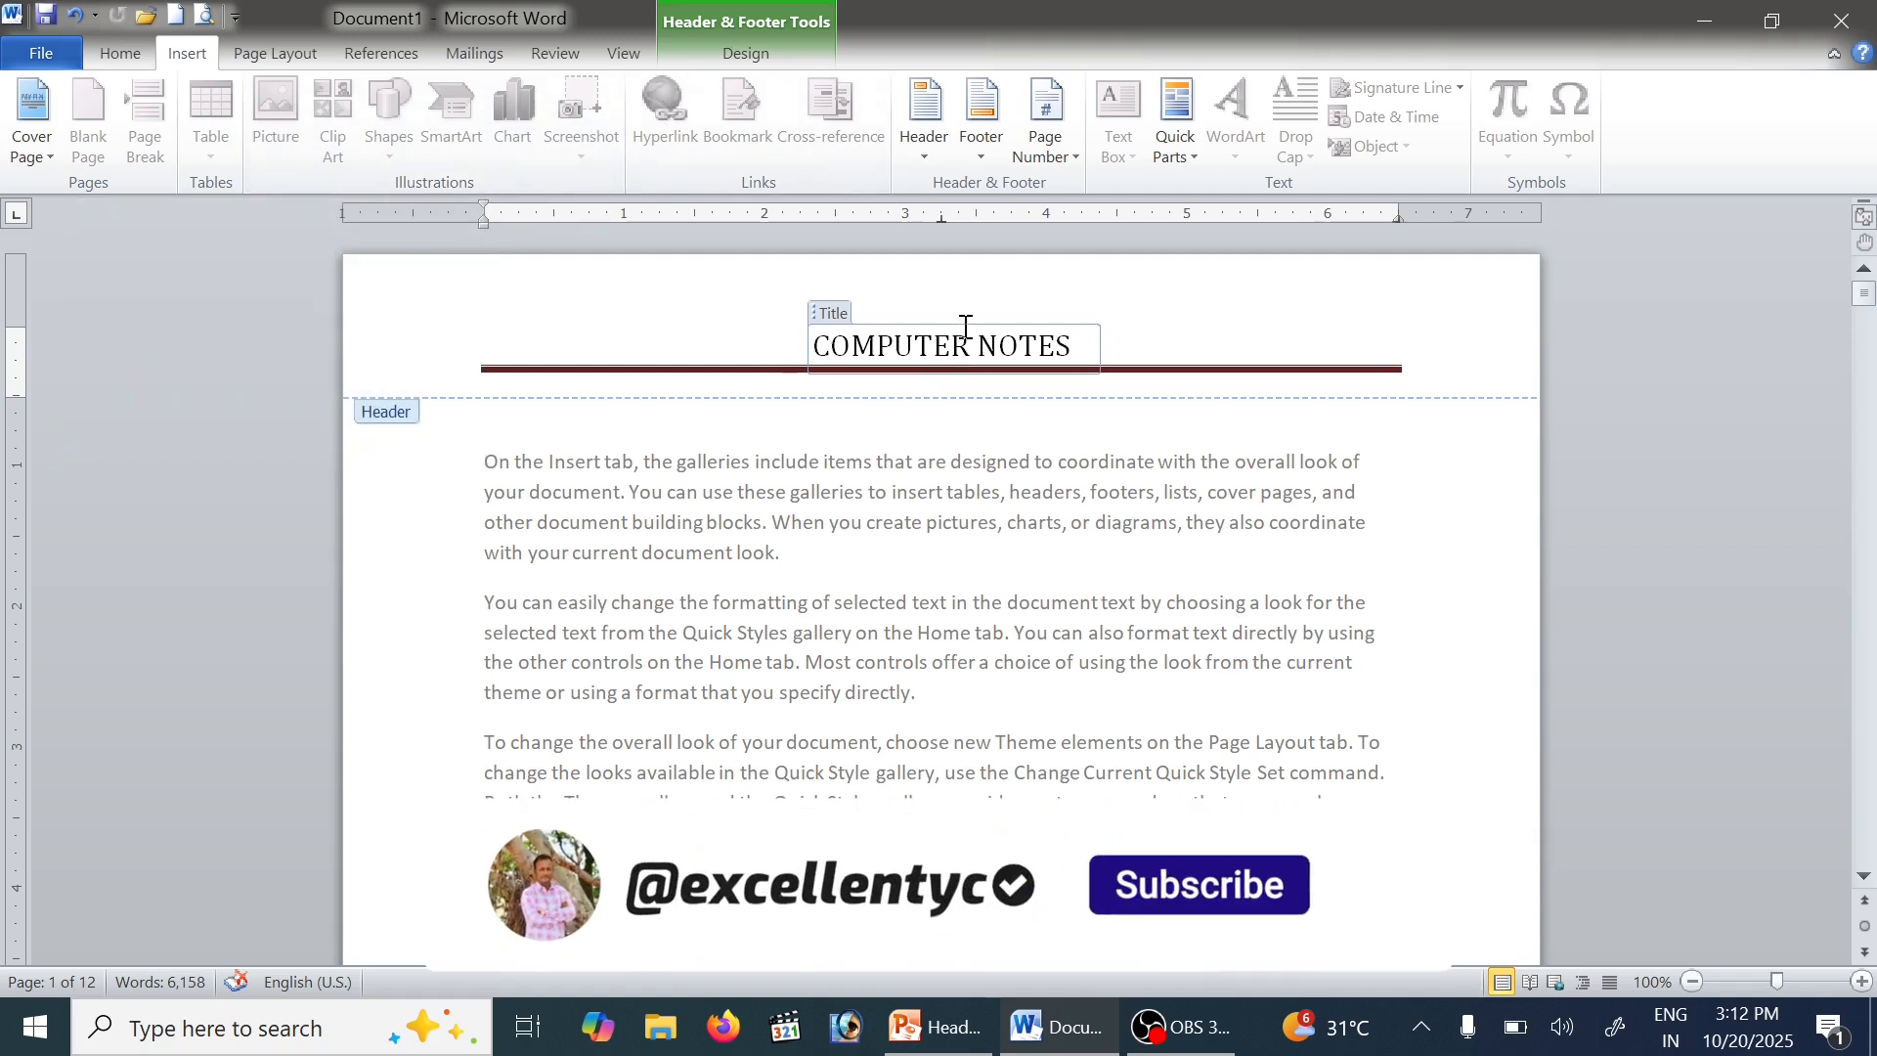
{"action": "left_click", "coordinate": [754, 54]}
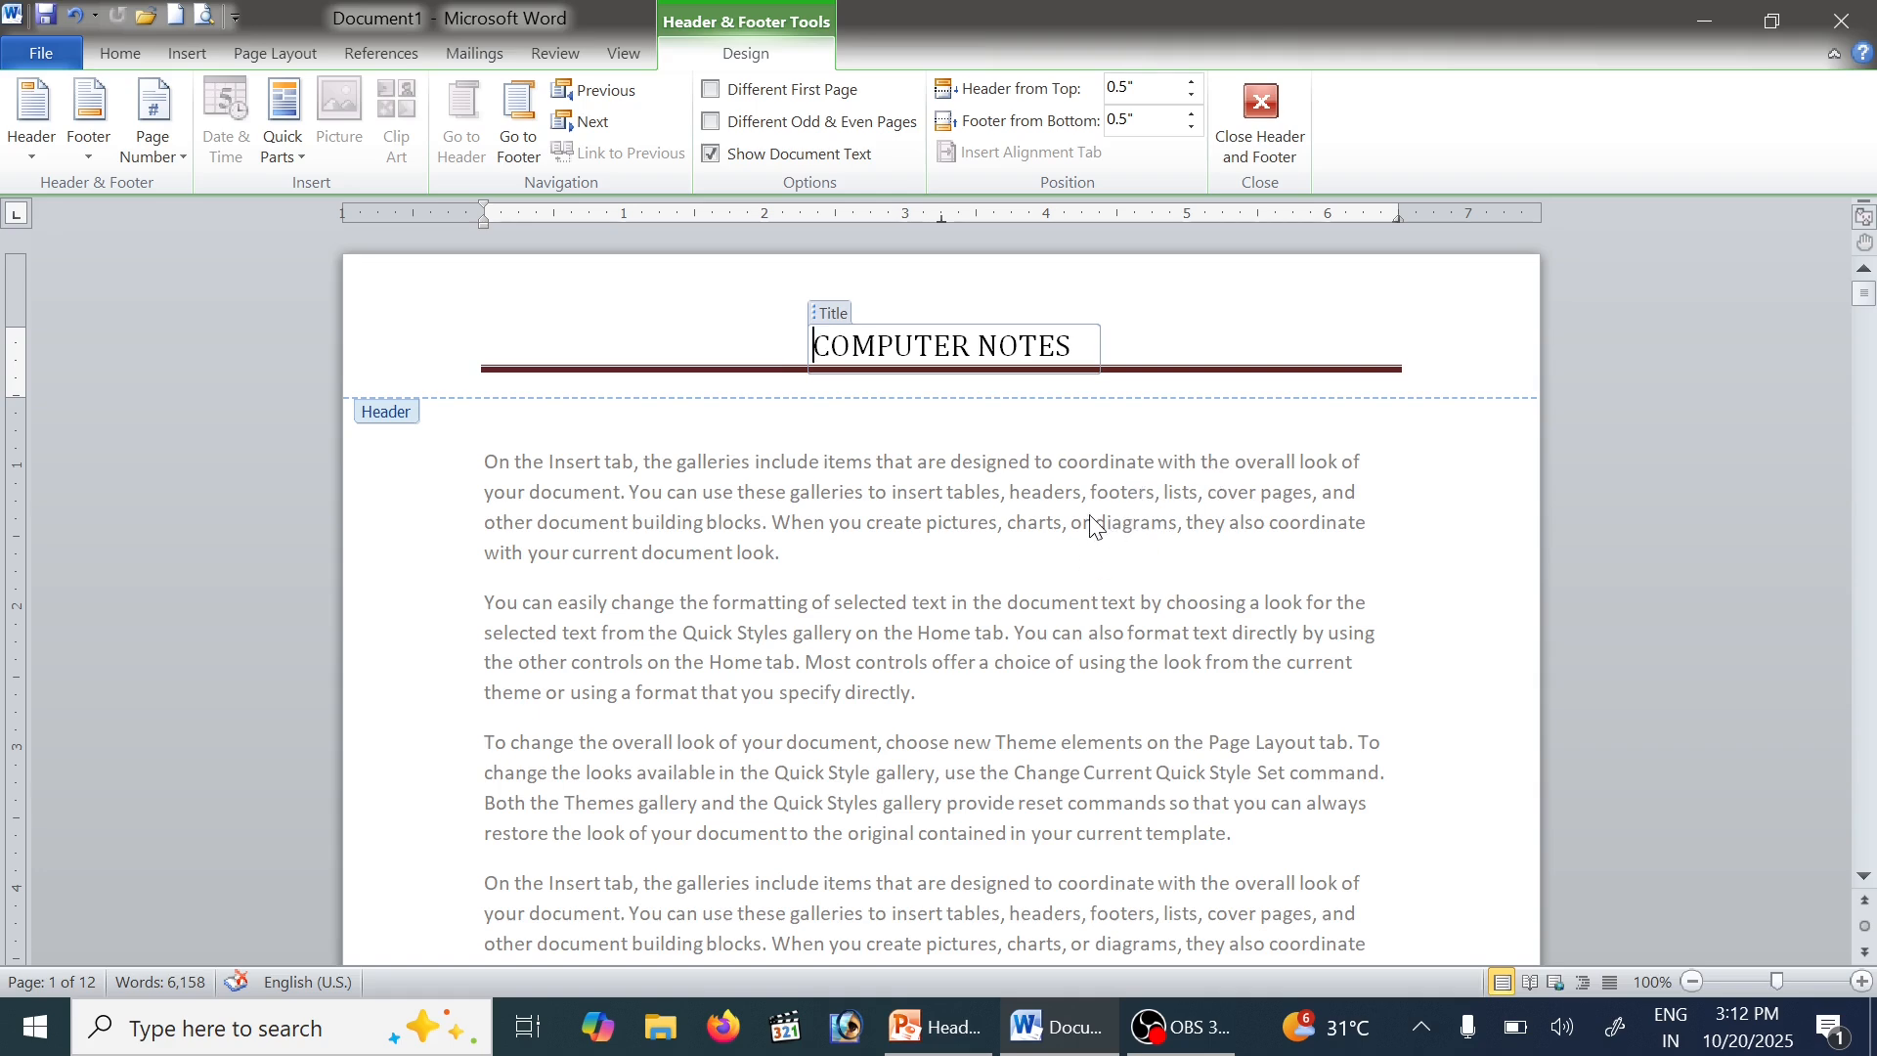
{"action": "left_click", "coordinate": [1249, 121]}
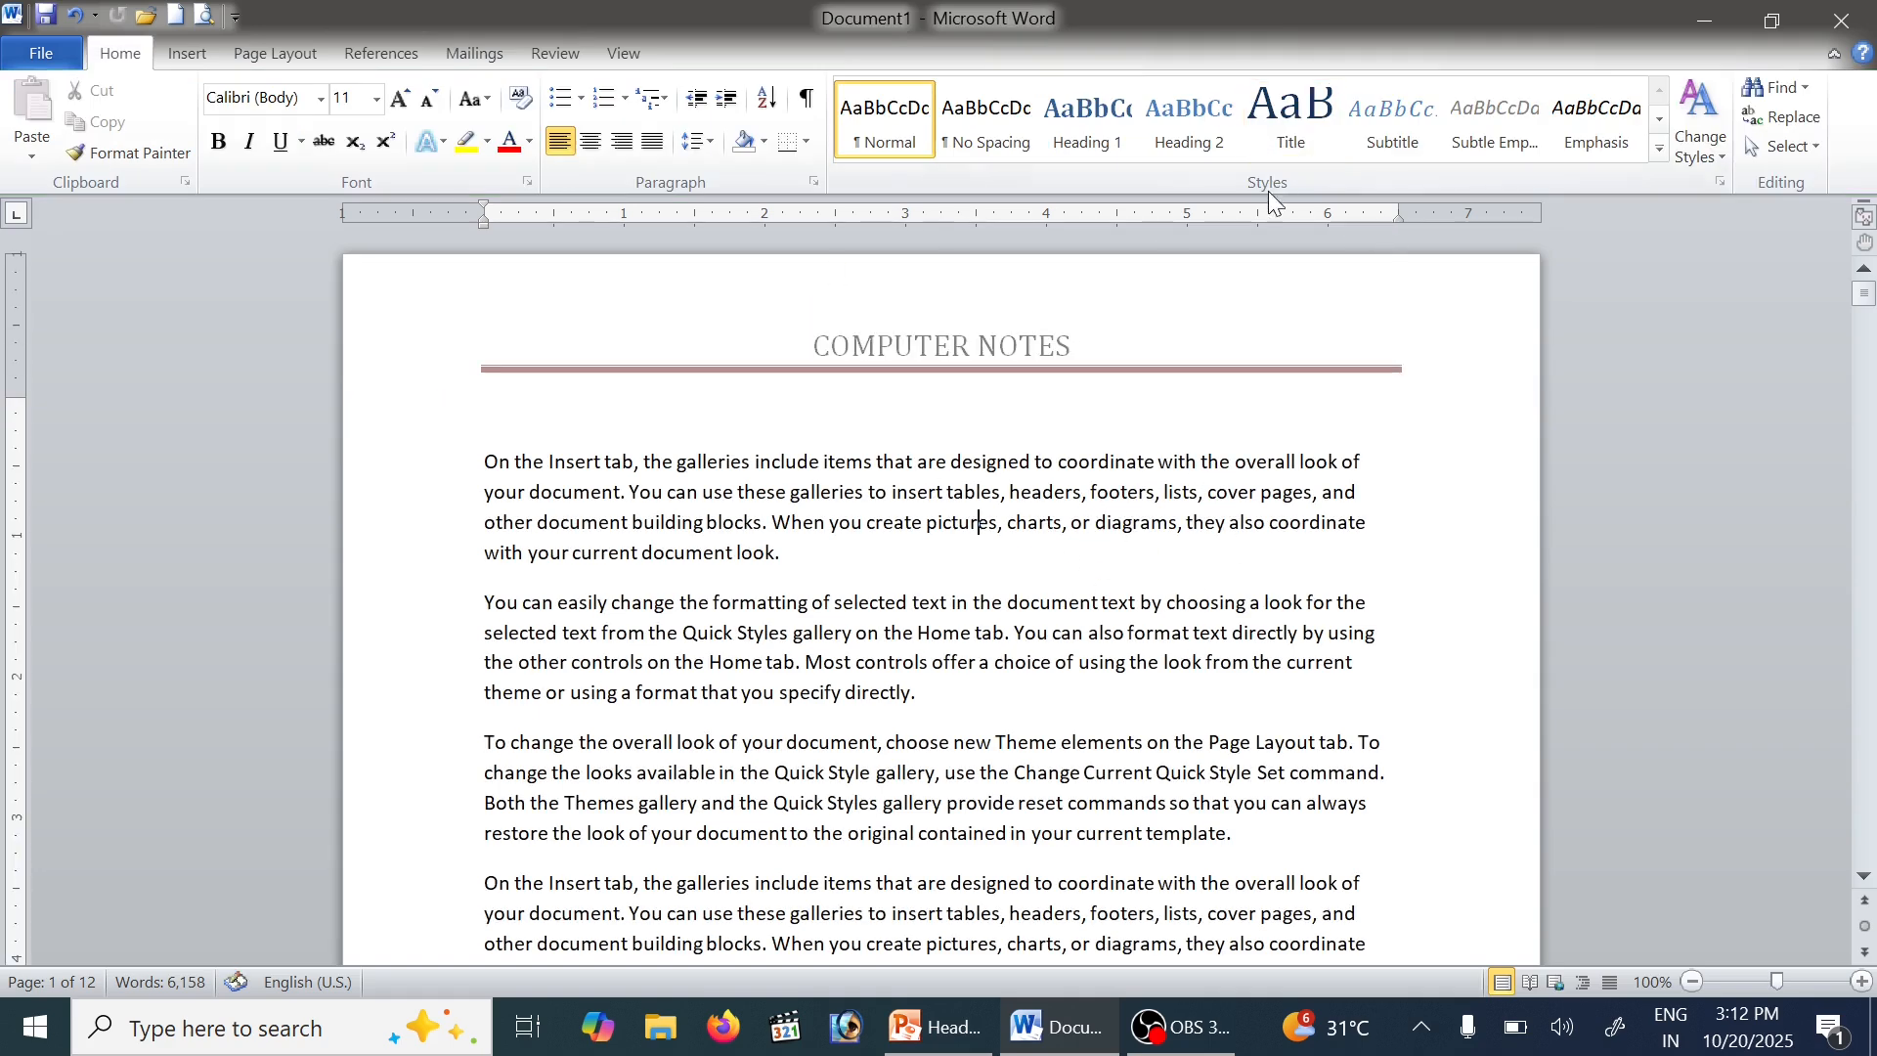